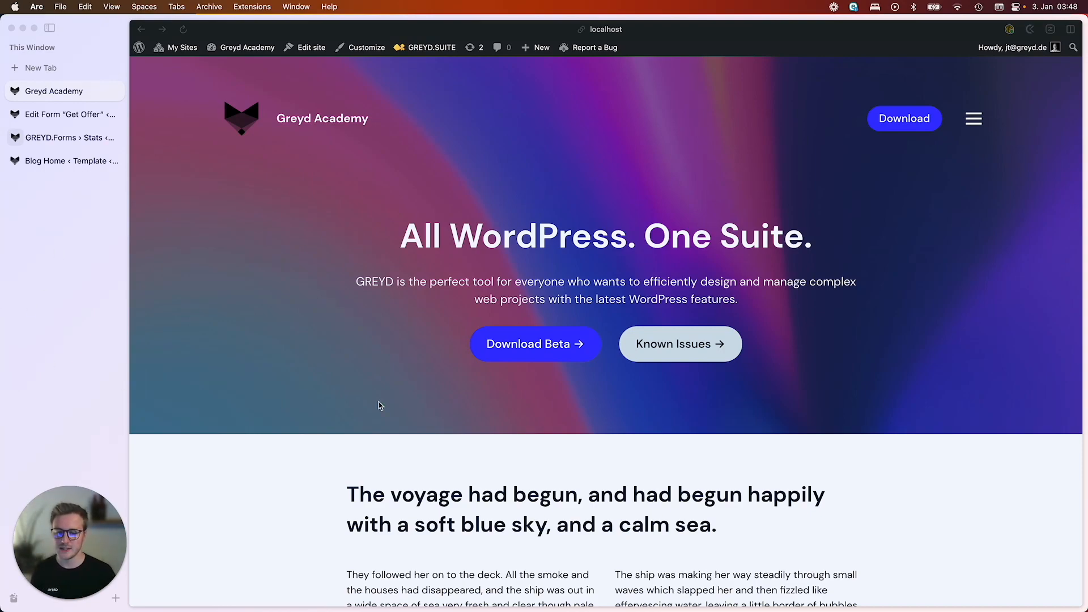
- Look over the Greyd Academy home page down to the 20% off banner and return to its hero section
scroll(379, 403, down, 15)
scroll(526, 408, down, 20)
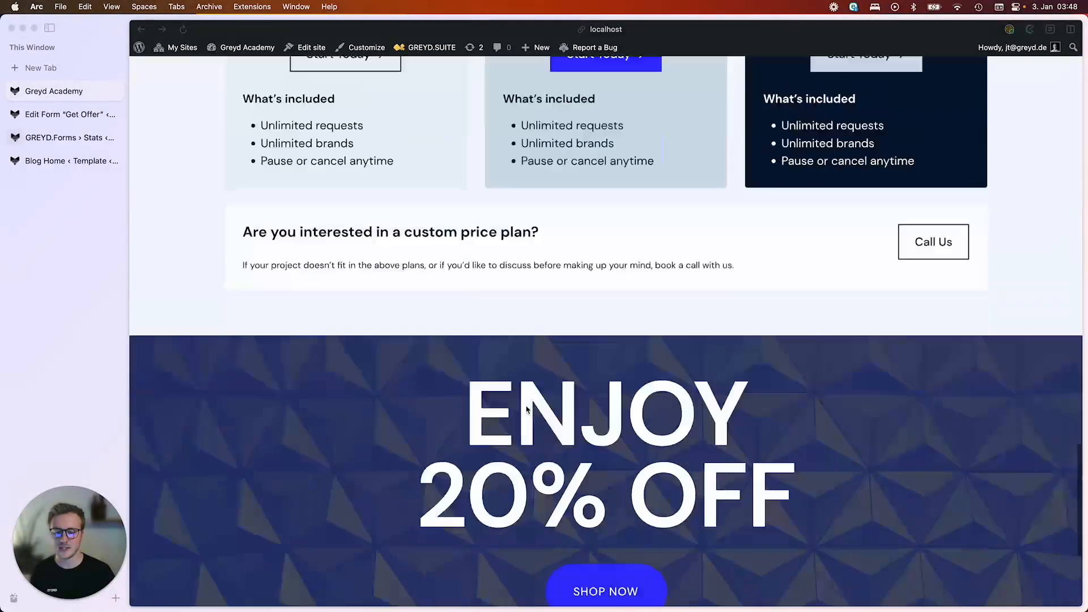
scroll(526, 408, up, 20)
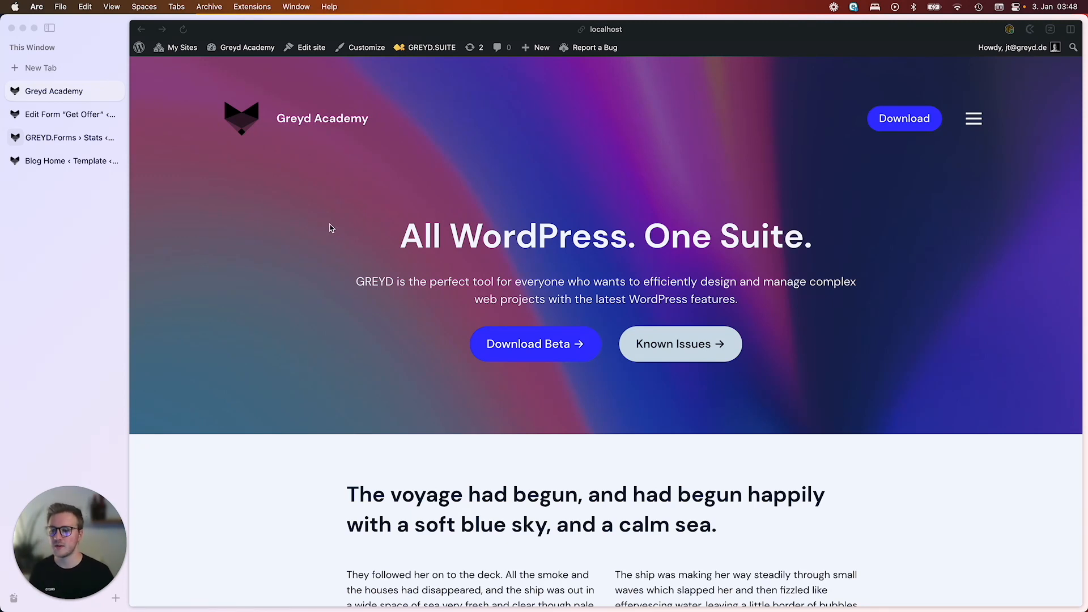
- Open the "Get Offer" form for editing and inspect the Webdesign, Onlineshop and SEO & SEA image panels in its first step
click(57, 114)
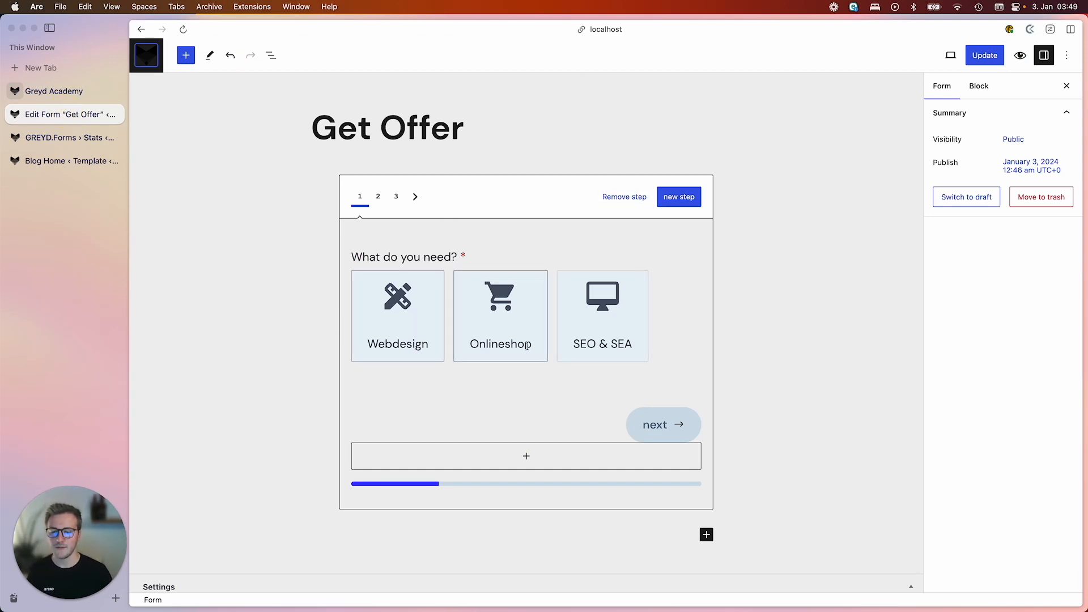
click(401, 342)
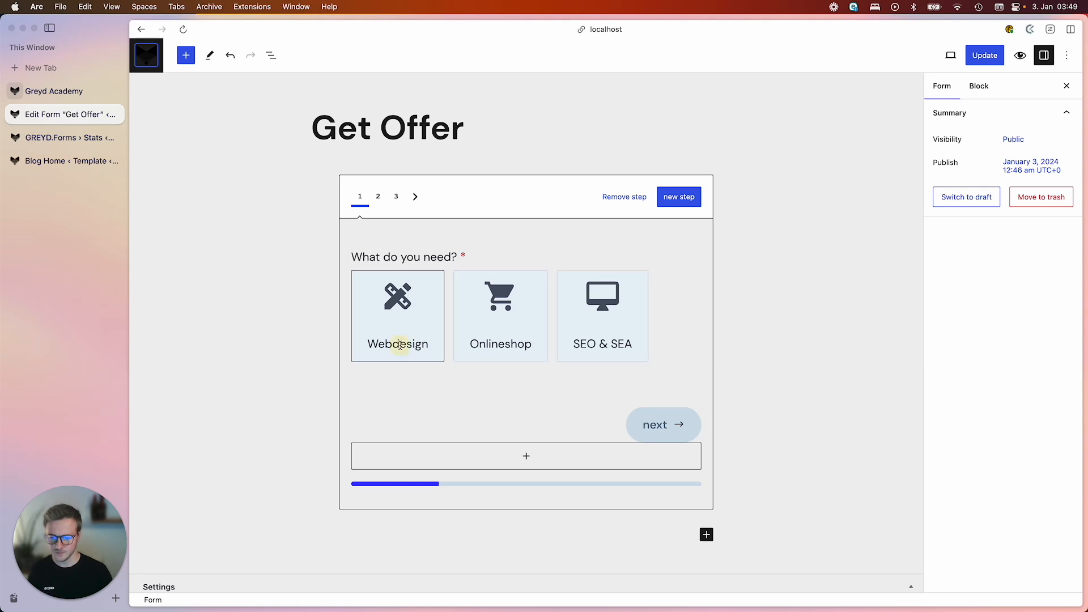
click(497, 342)
click(623, 342)
click(398, 340)
click(485, 342)
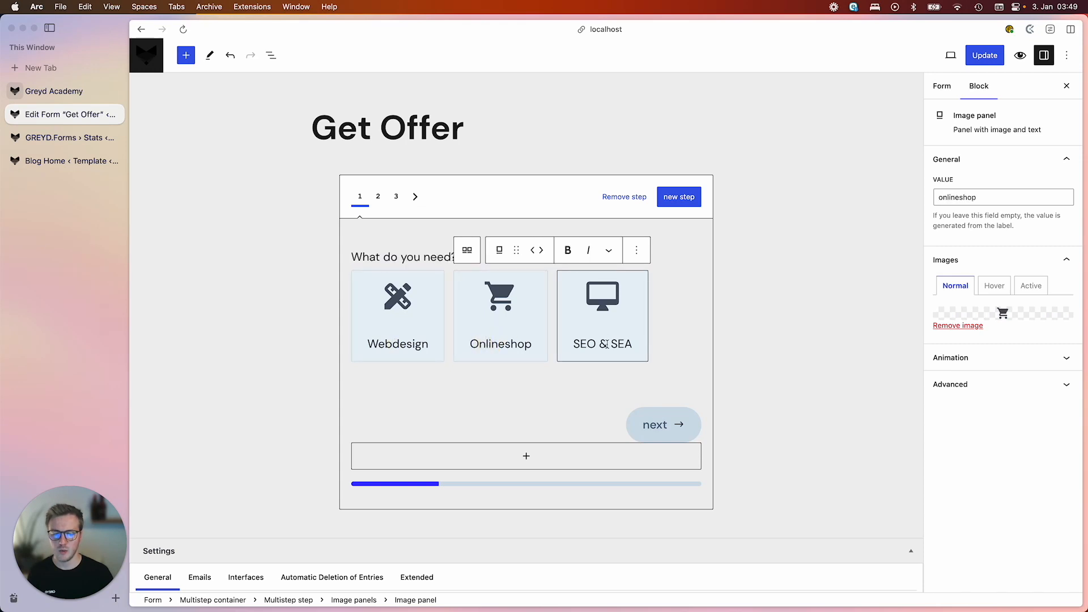
click(606, 344)
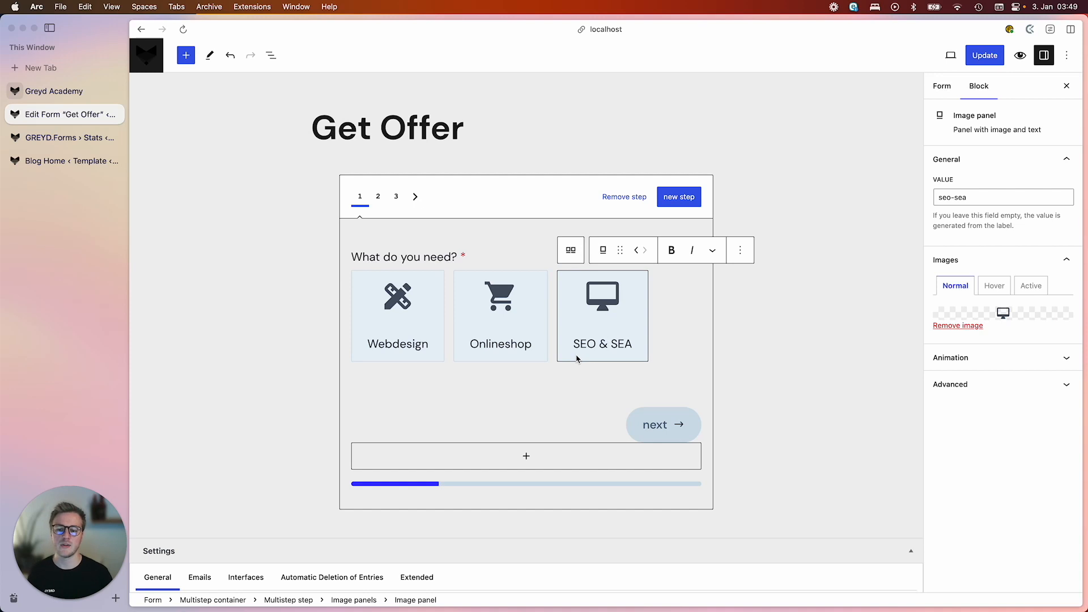
click(412, 347)
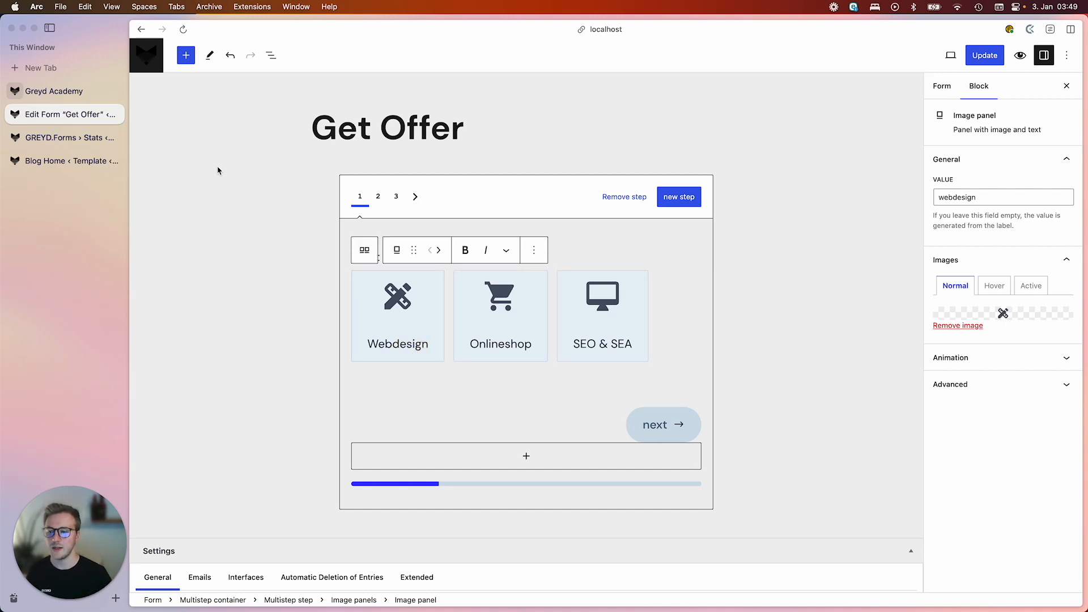
- Show the form's block hierarchy and select the Multistep container
click(189, 59)
click(271, 57)
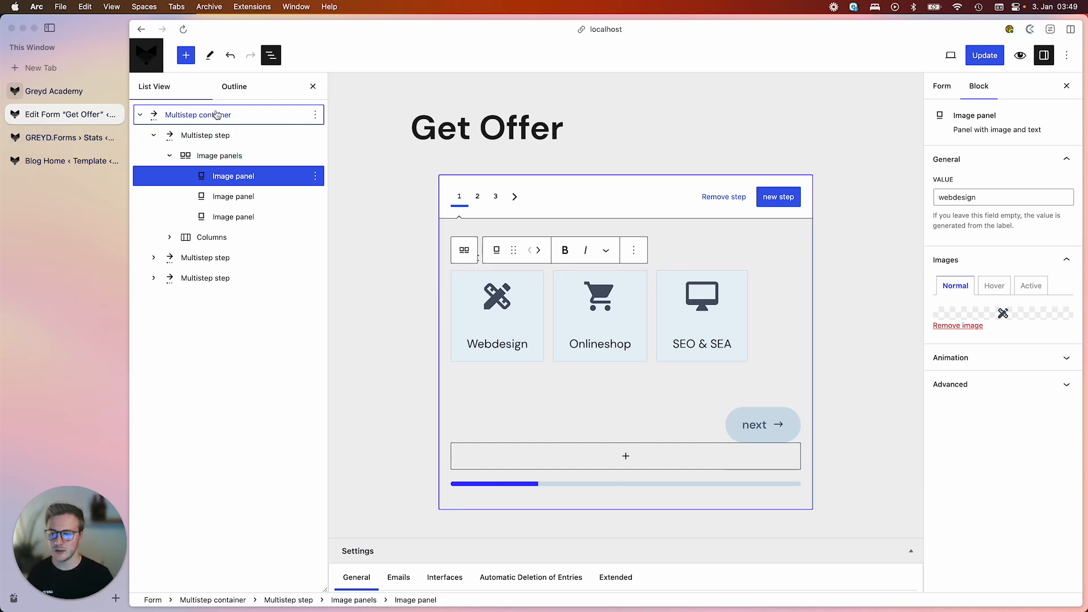
click(201, 115)
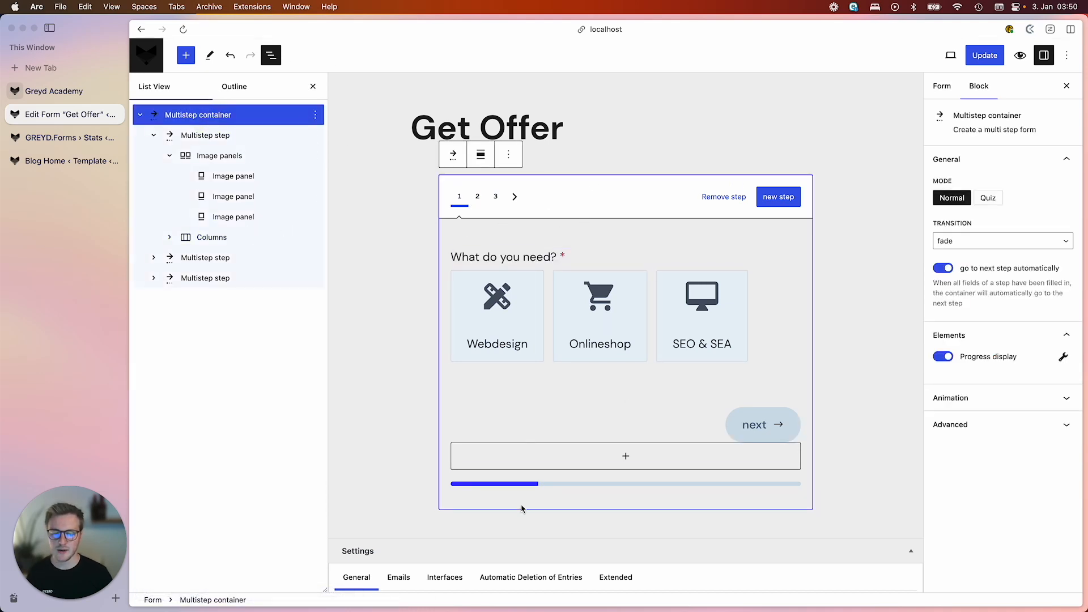
- Review the questions, image panels and navigation buttons in the three existing form steps, ending on the third step
click(480, 199)
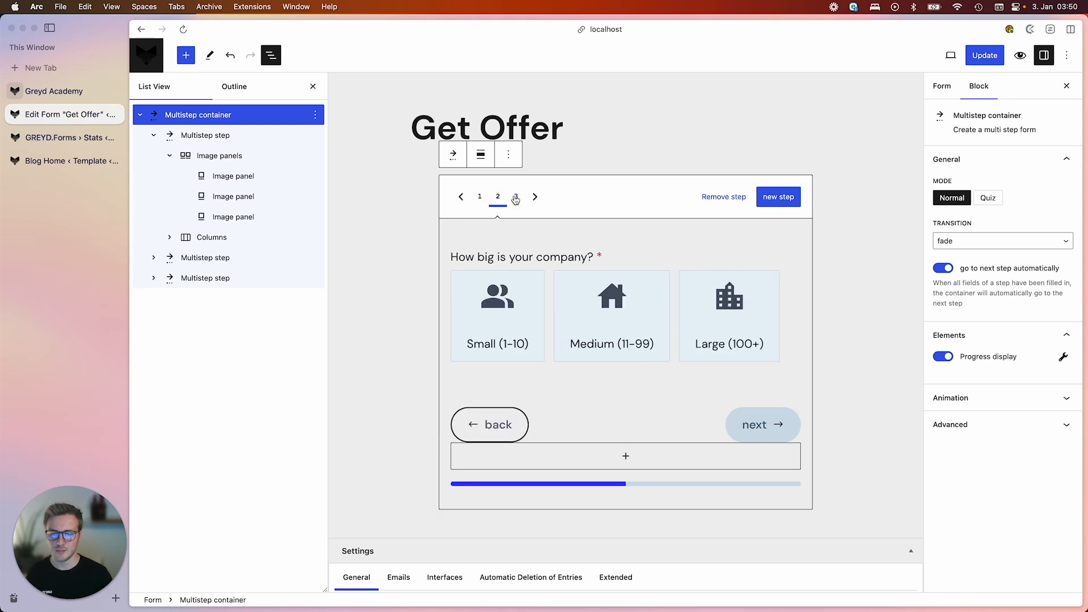
click(516, 197)
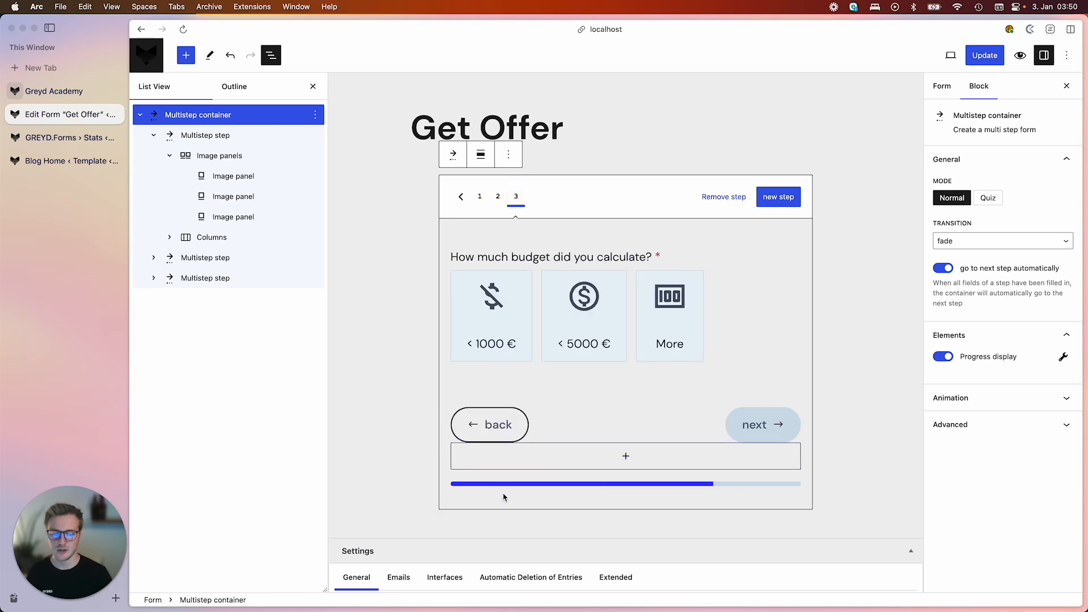
click(497, 197)
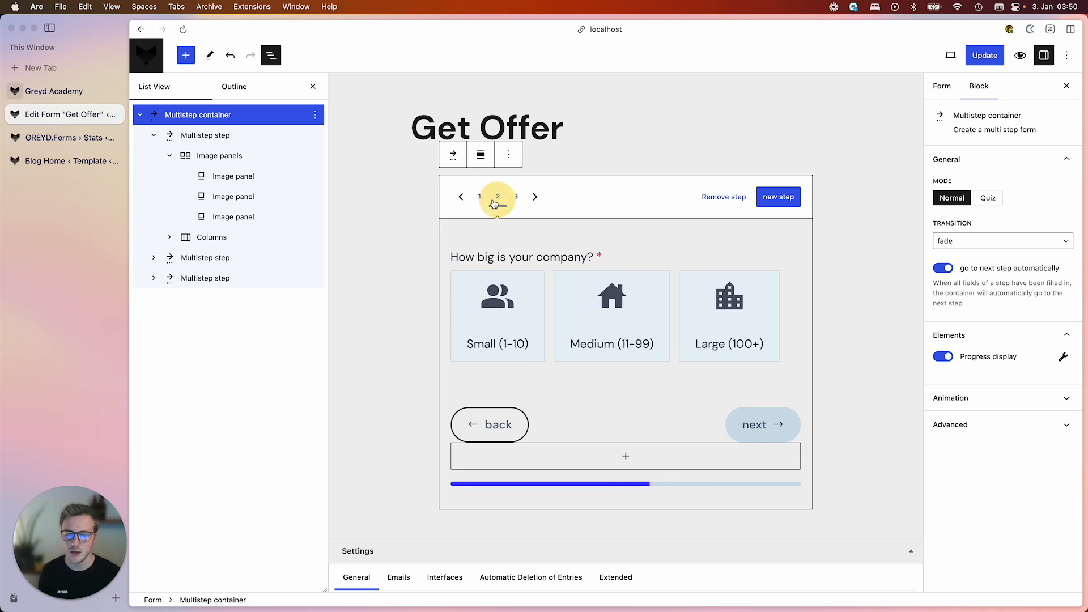
click(481, 198)
click(477, 198)
click(516, 198)
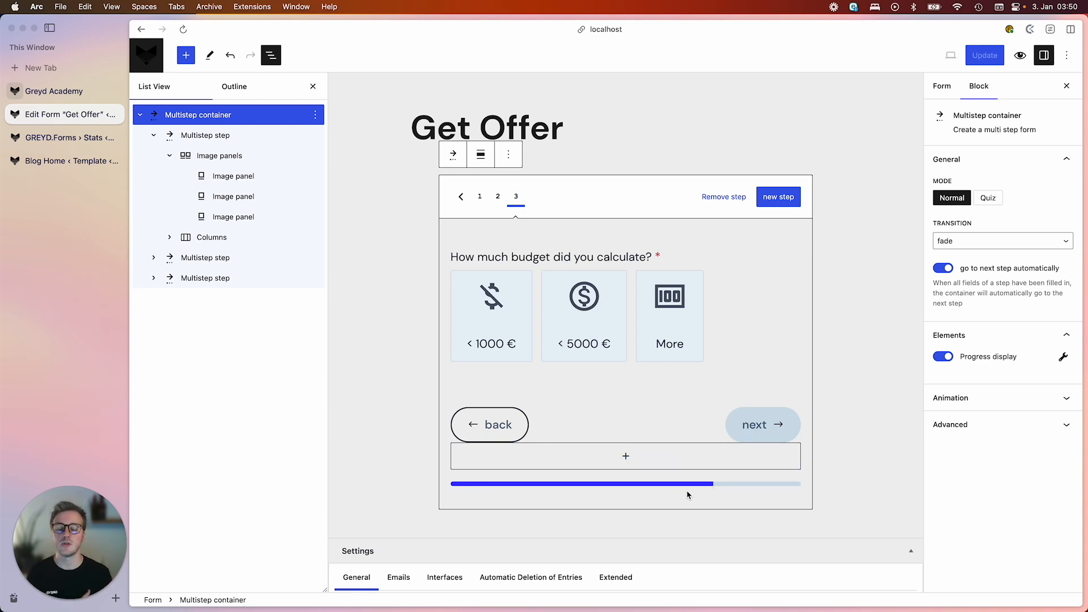
click(479, 197)
click(497, 197)
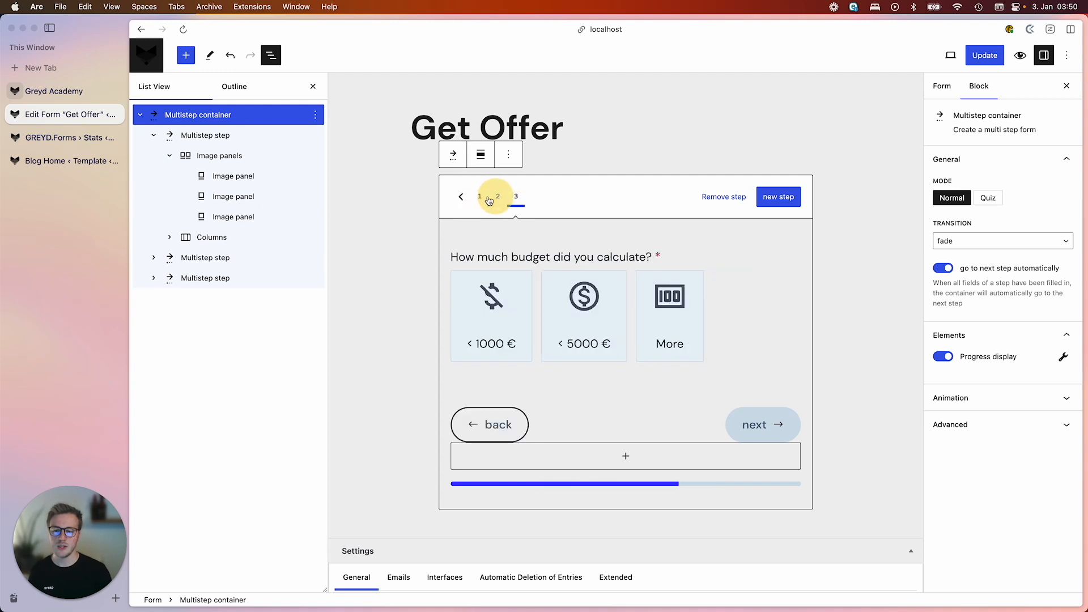
click(496, 198)
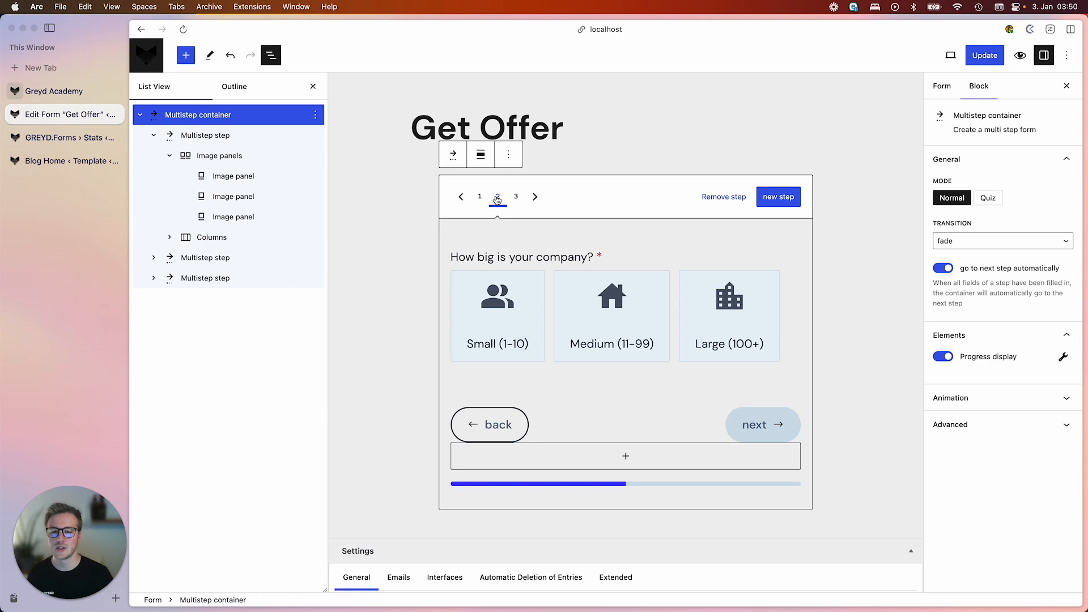
click(516, 197)
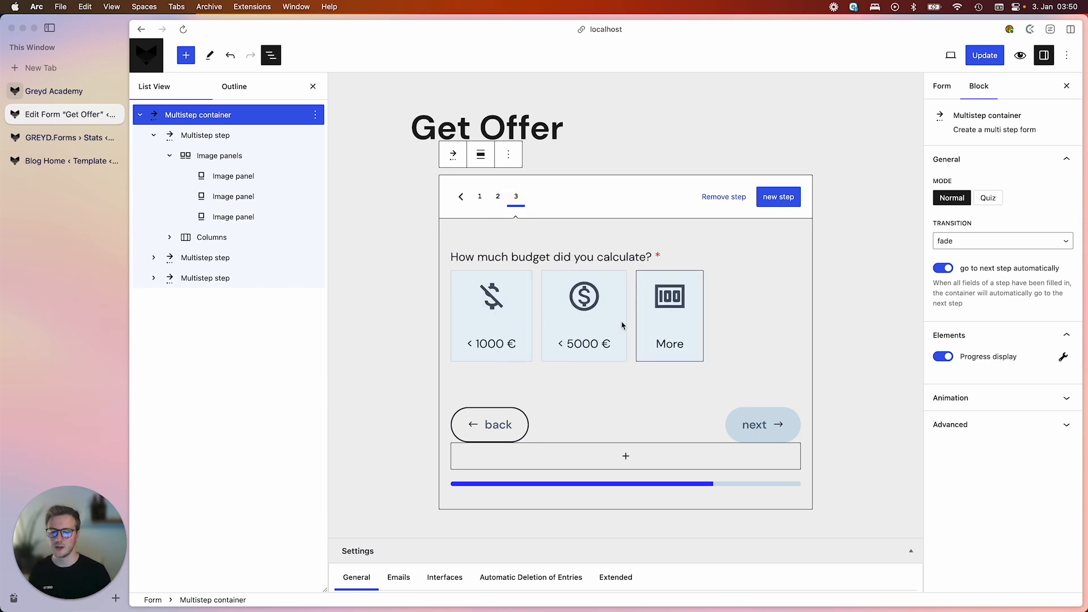
click(498, 198)
click(480, 198)
click(495, 197)
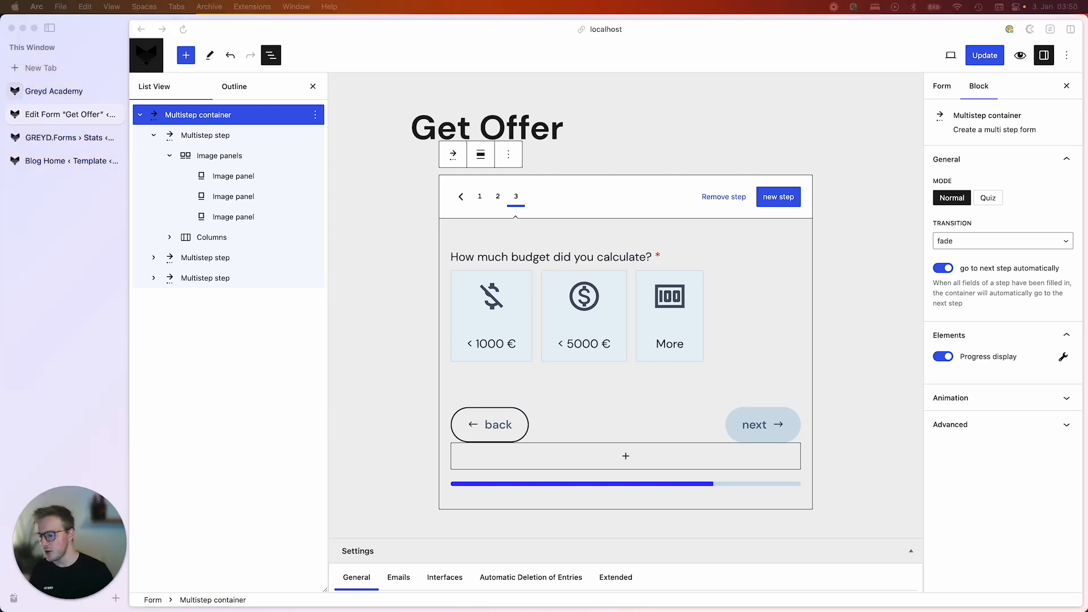
click(516, 197)
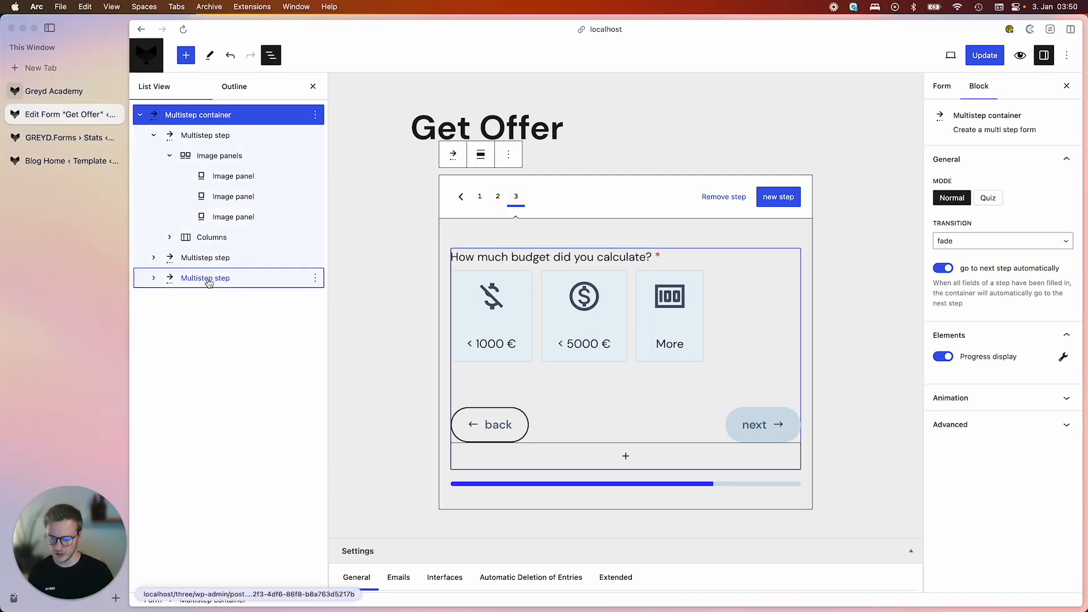
- Add a fourth step to the multistep form and expand it in the block hierarchy to select its empty paragraph
click(793, 201)
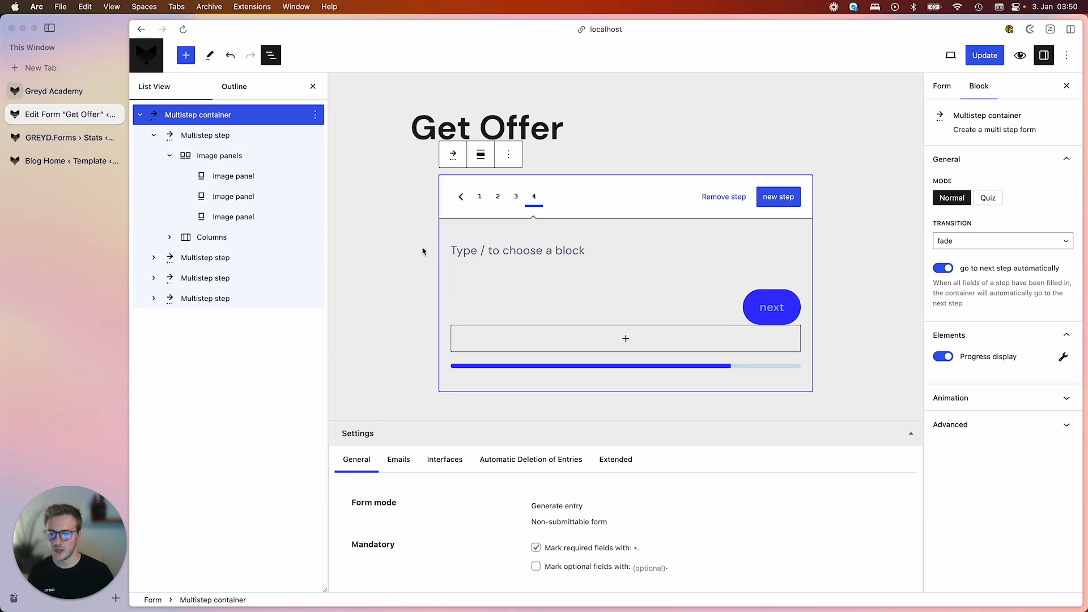
click(153, 299)
click(221, 321)
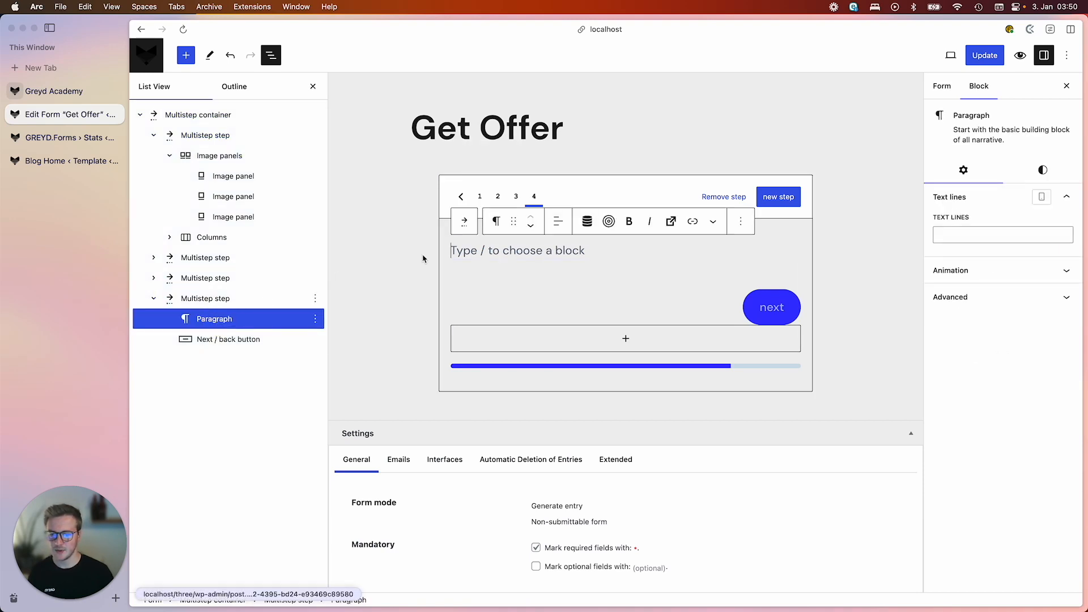
- Copy the Image panels and Columns blocks from the third step and paste them over the empty paragraph in the fourth step
click(154, 277)
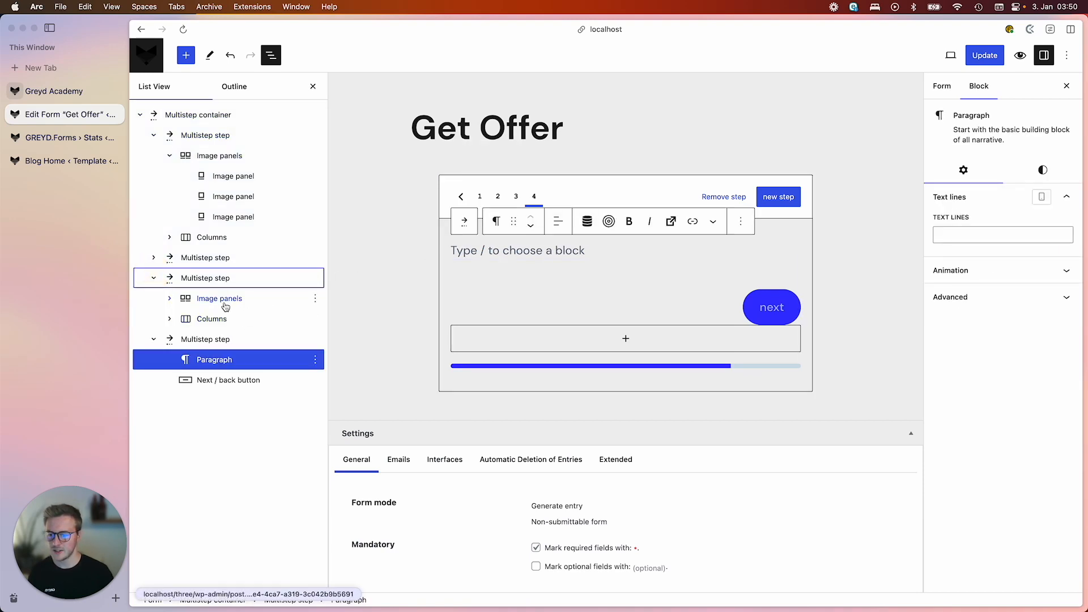
click(221, 298)
shift+click(219, 318)
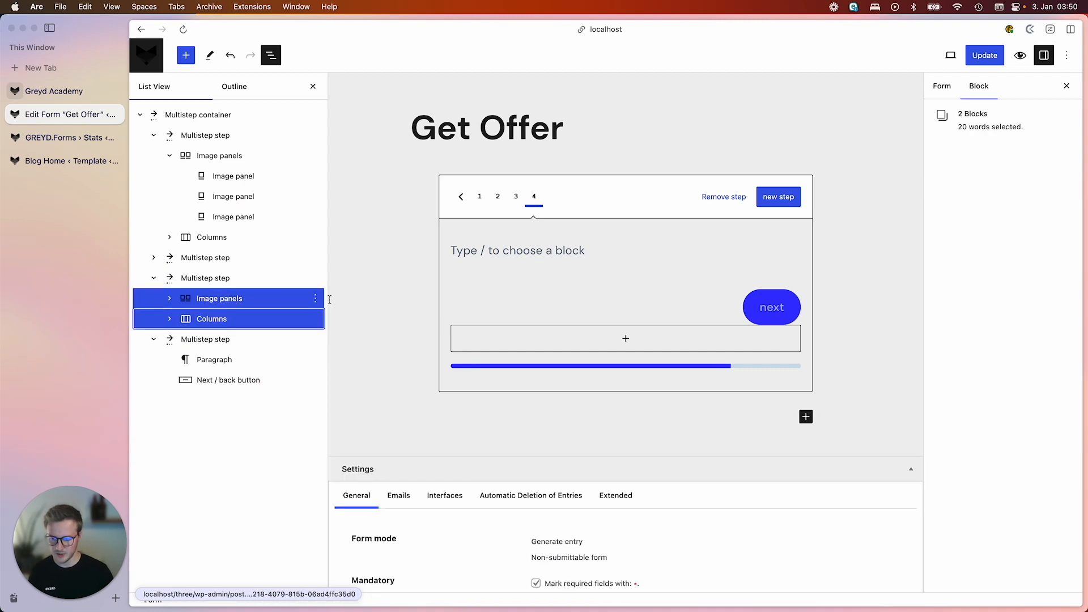
click(316, 298)
click(333, 349)
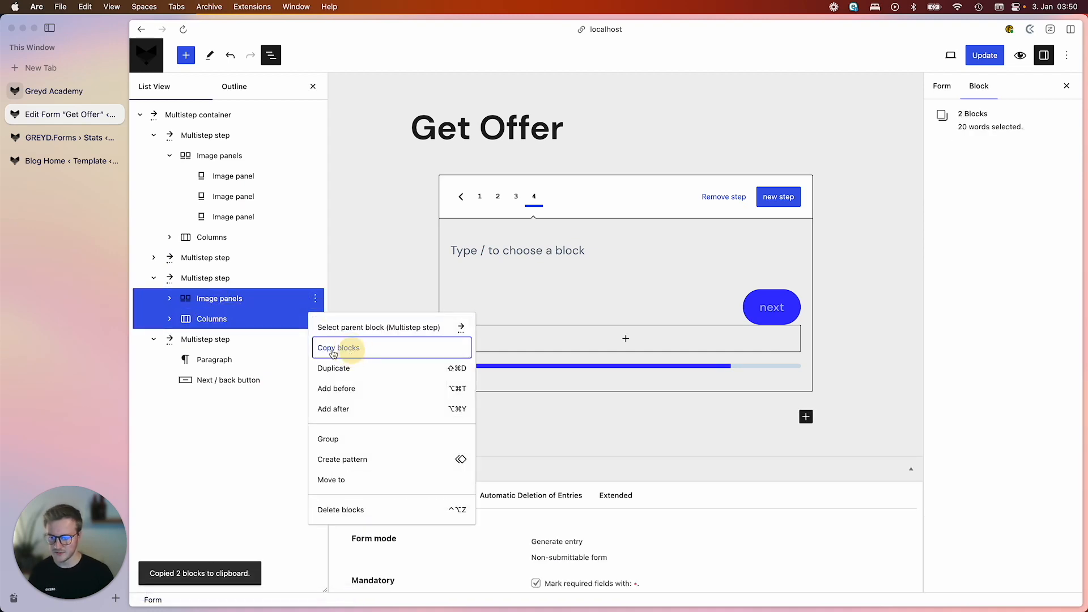
click(219, 359)
key(super+v)
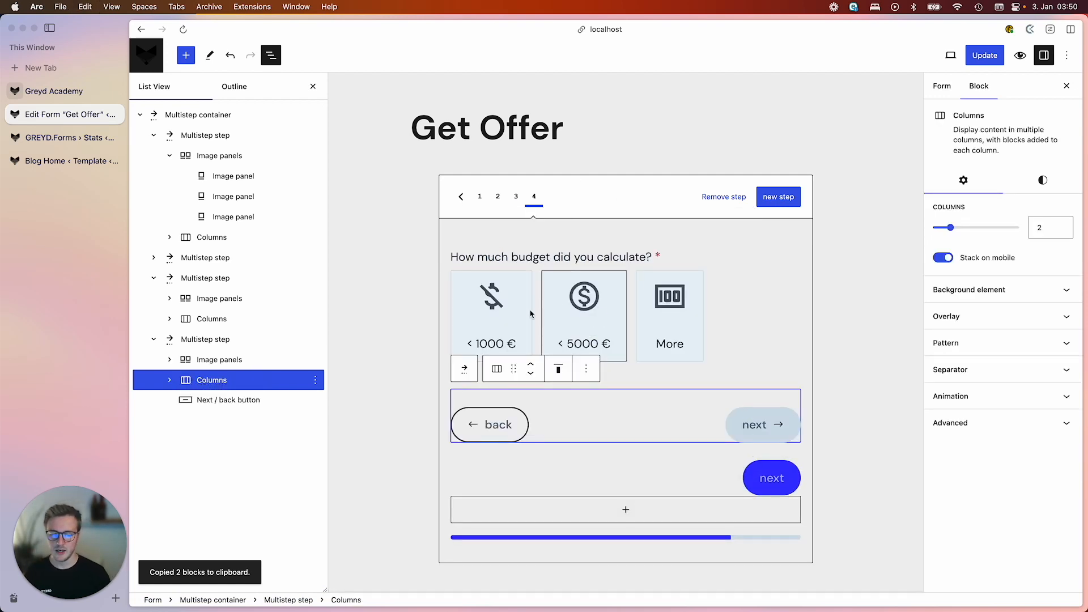
- Delete the redundant default Next / back button block below the pasted Columns in the fourth step
click(221, 400)
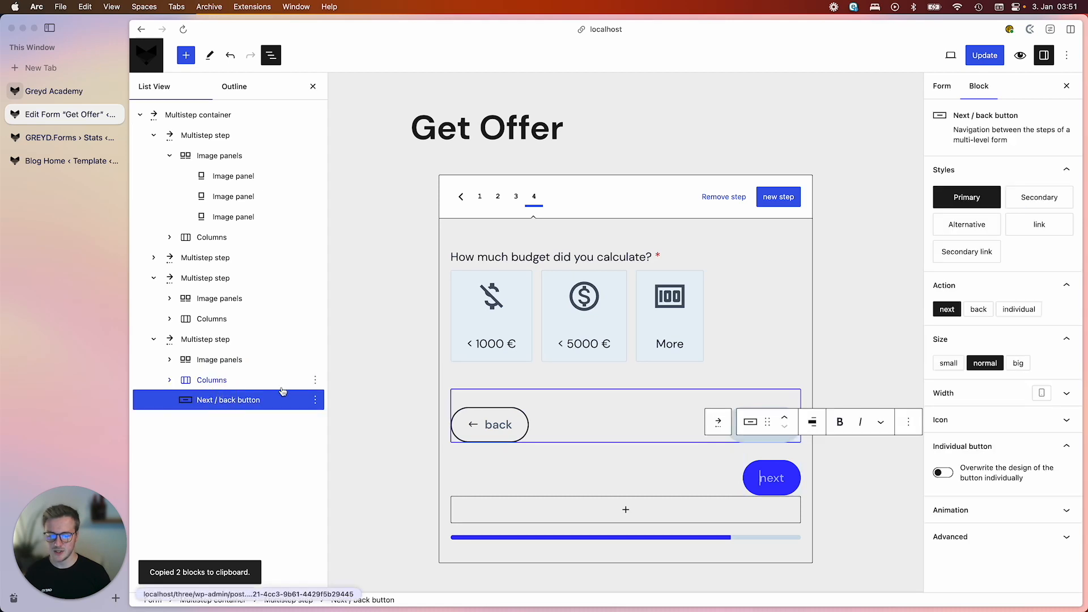
click(315, 400)
click(370, 369)
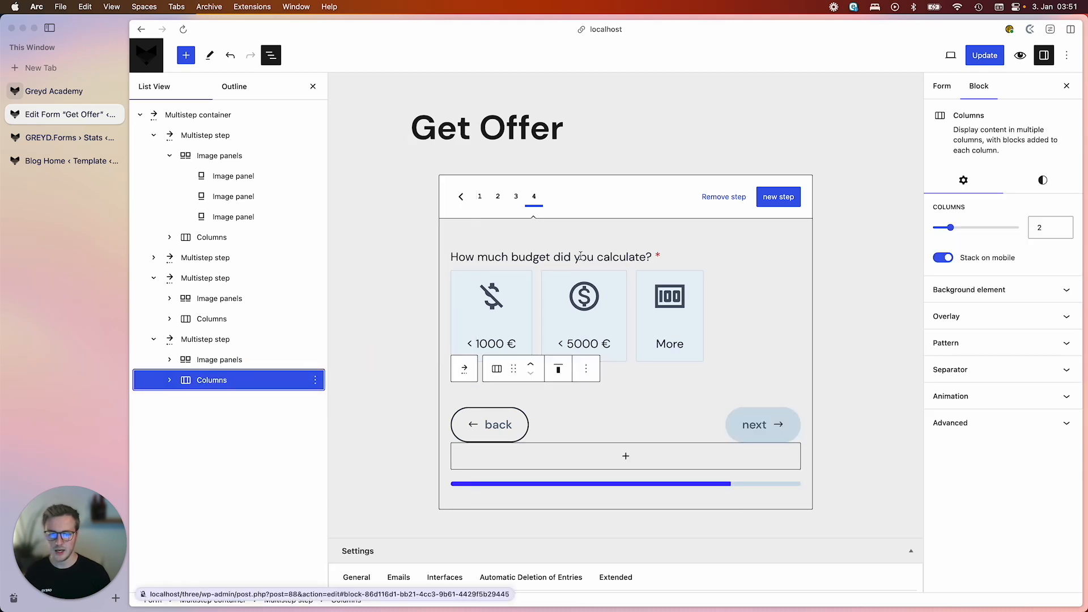
- Change the fourth step's question to "When is your deadline?" and set its field name to "deadline"
click(643, 258)
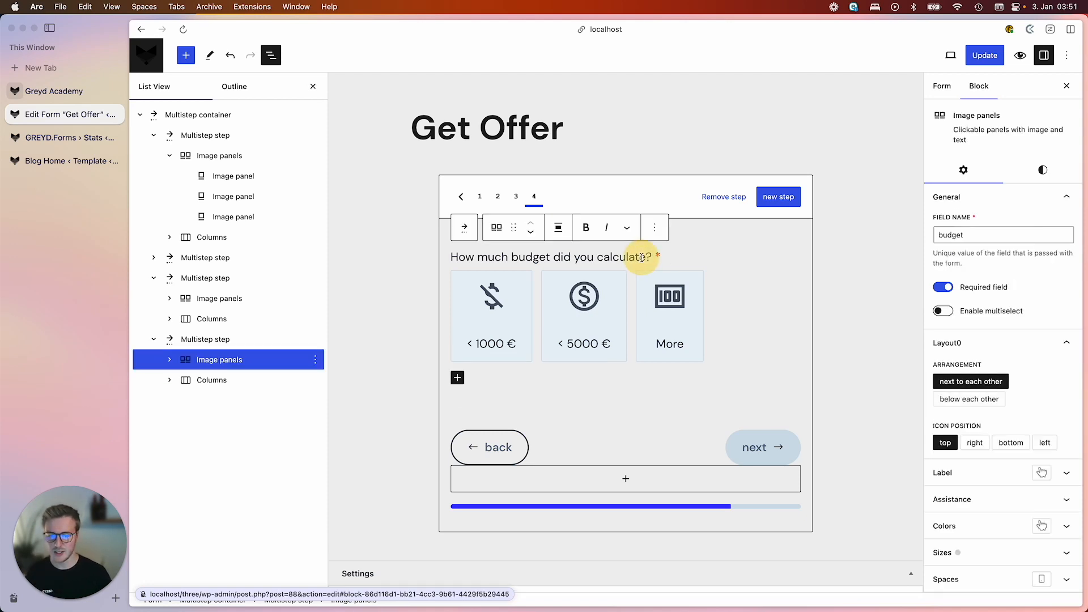
key(cmd+a)
text(w)
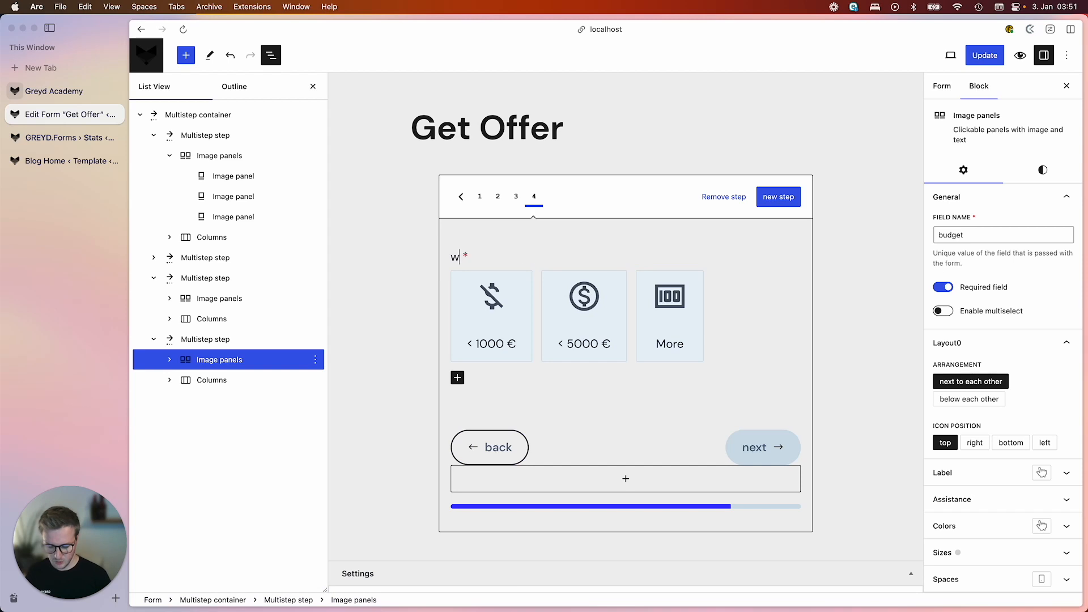
text(hen doe)
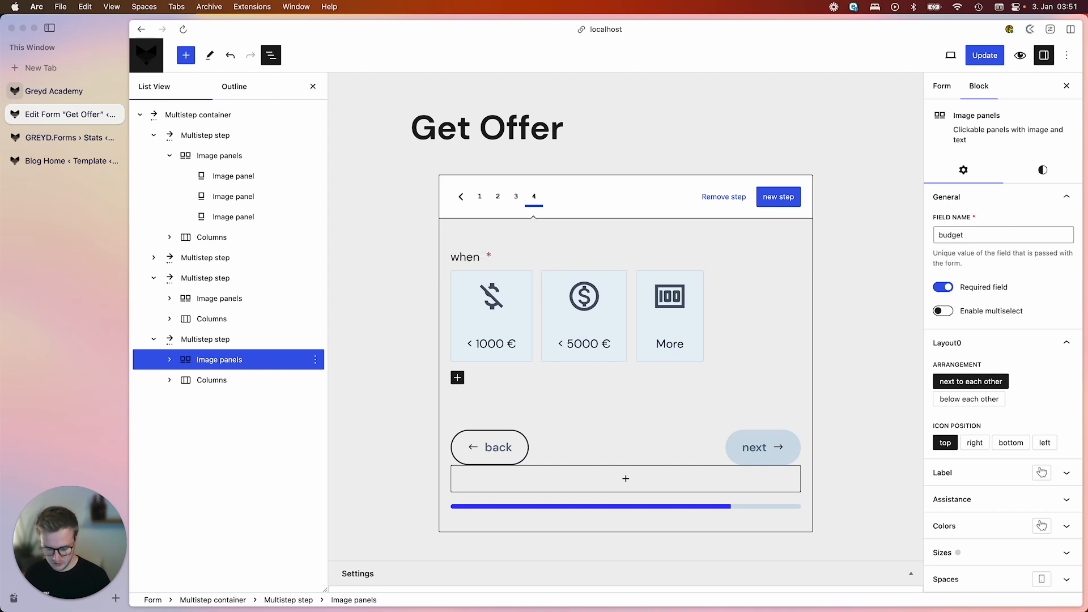
key(BackSpace)
key(BackSpace)
key(BackSpace)
text(is your deadline?)
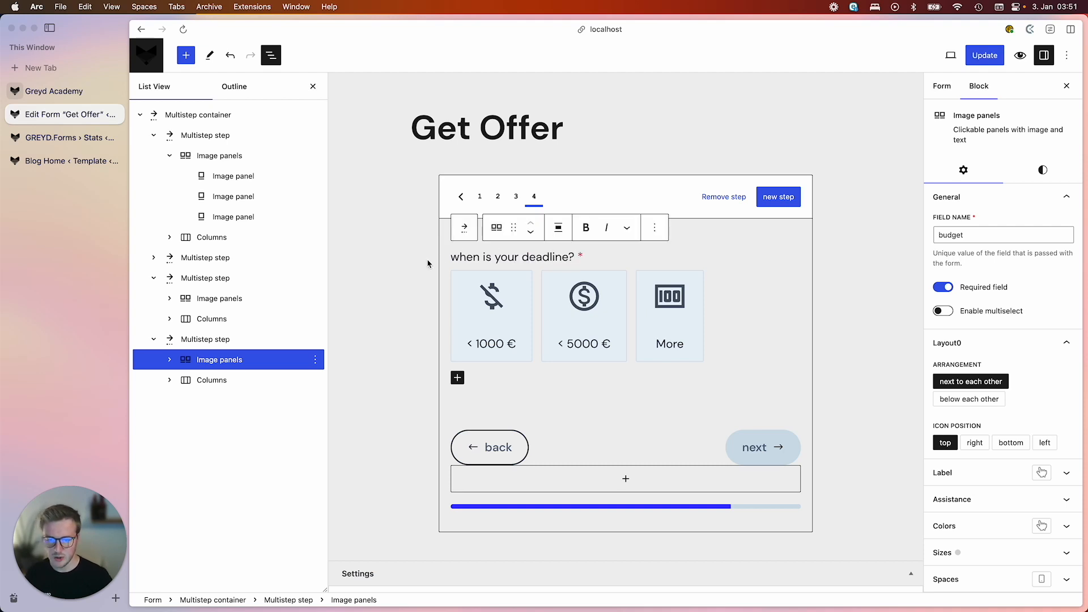
click(459, 257)
key(Delete)
text(W)
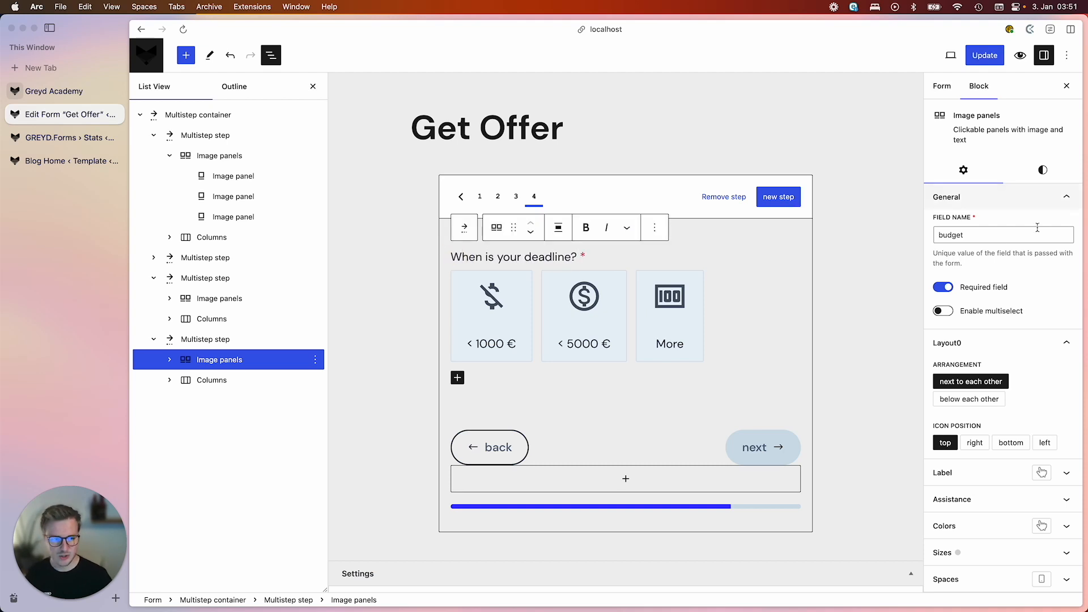
double_click(945, 234)
text(deadline)
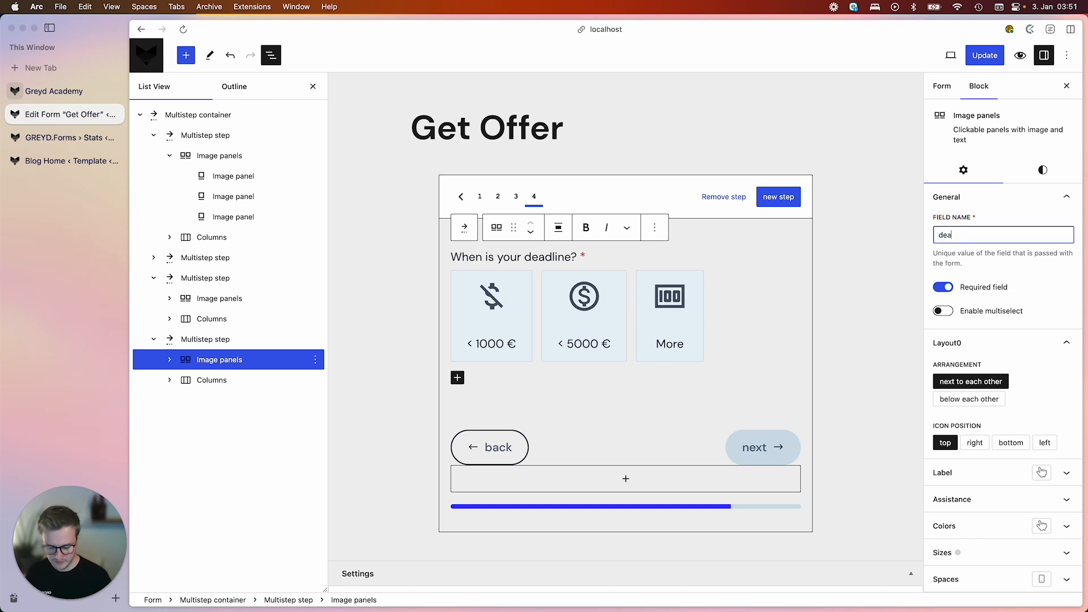
- Relabel the fourth step's first image panel, "< 1000 €", as "asap" and clear its value
click(492, 344)
triple_click(492, 344)
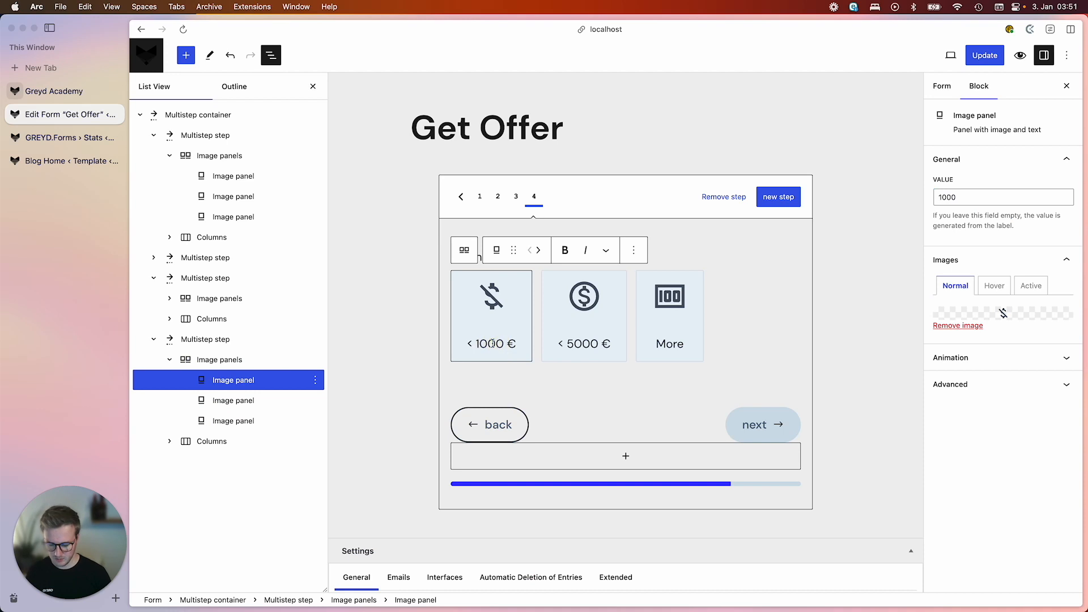
text(asap)
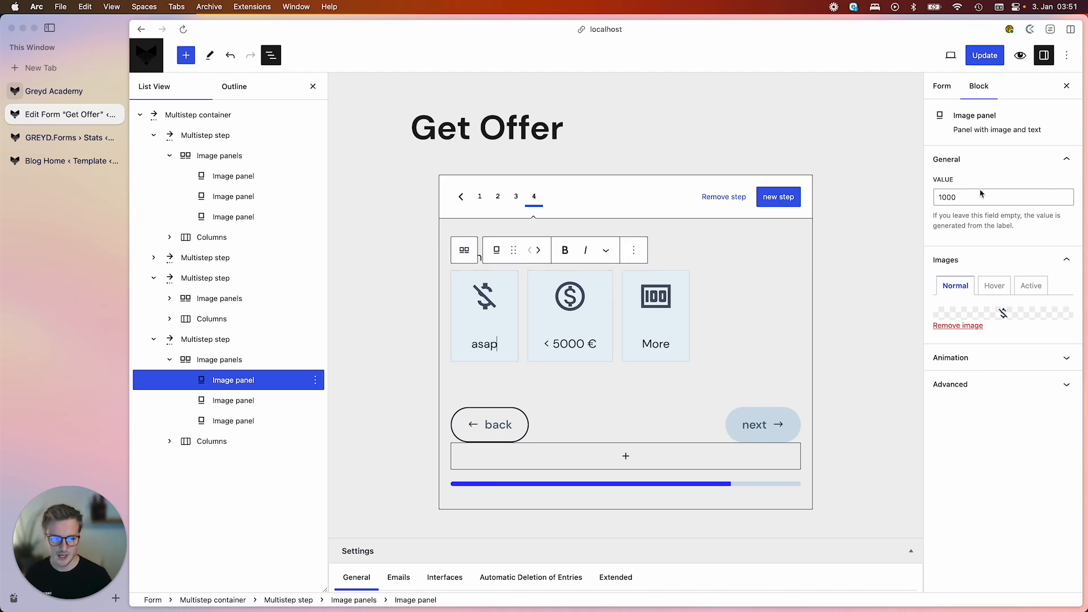
double_click(954, 197)
key(BackSpace)
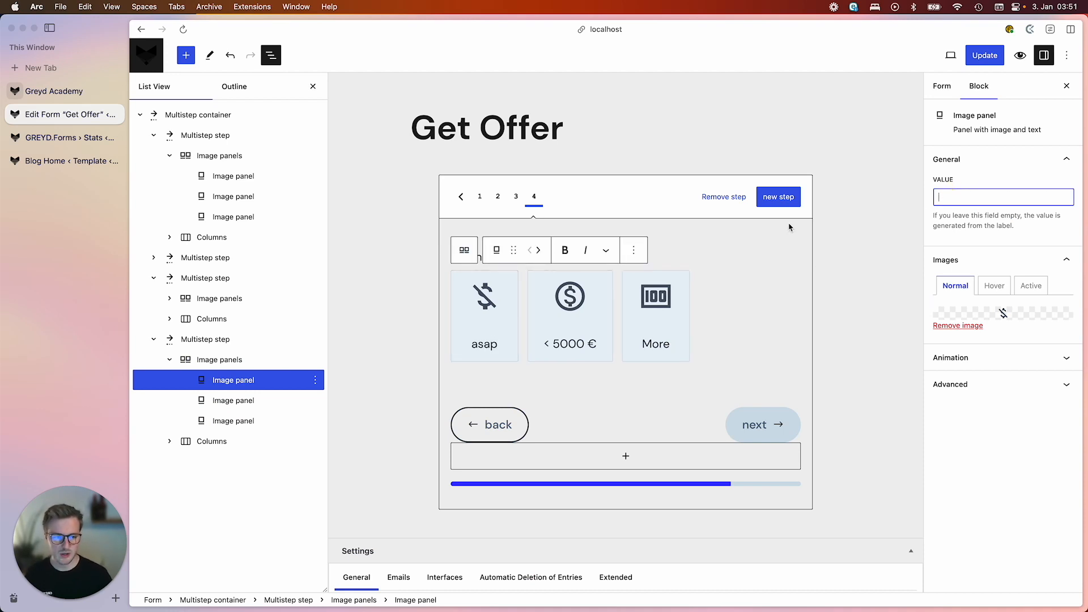
- Clear the value of the fourth step's second image panel, "< 5000 €", and relabel it "in 2-6 weeks"
click(567, 344)
double_click(948, 197)
key(BackSpace)
click(485, 351)
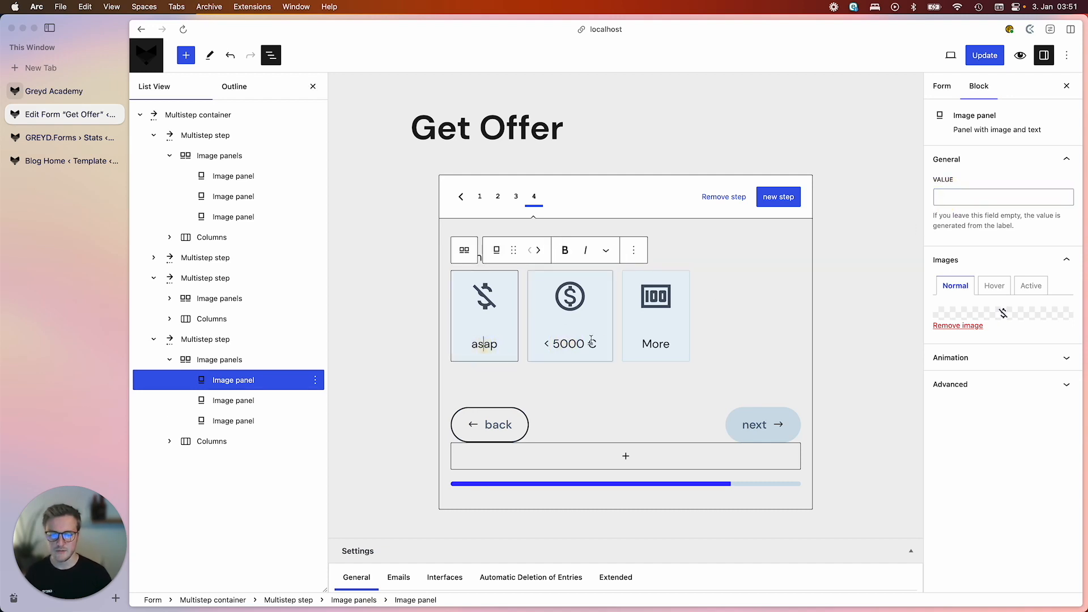
click(568, 344)
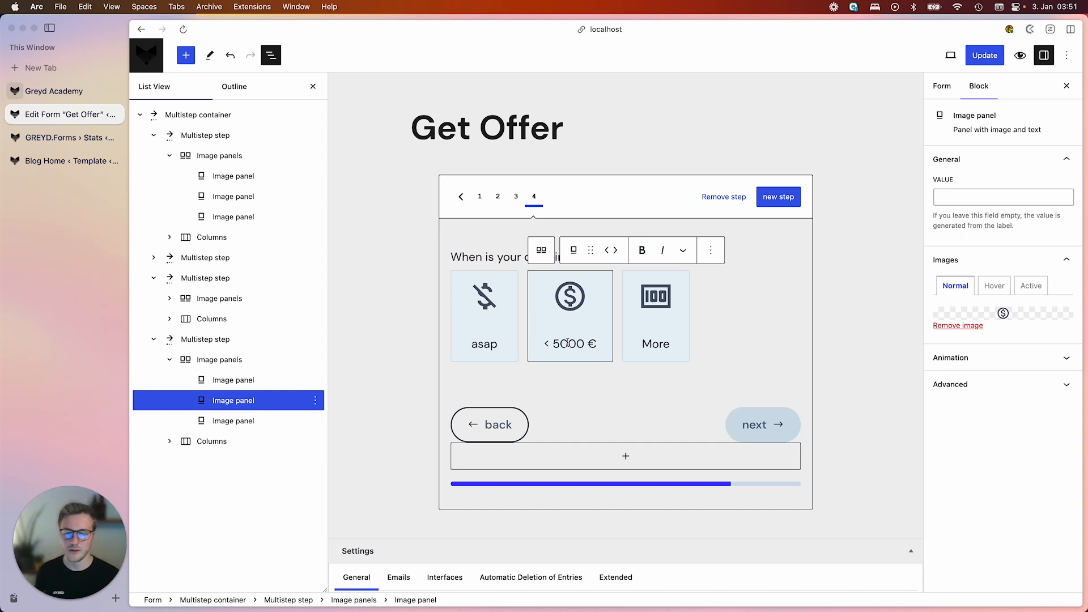
click(571, 344)
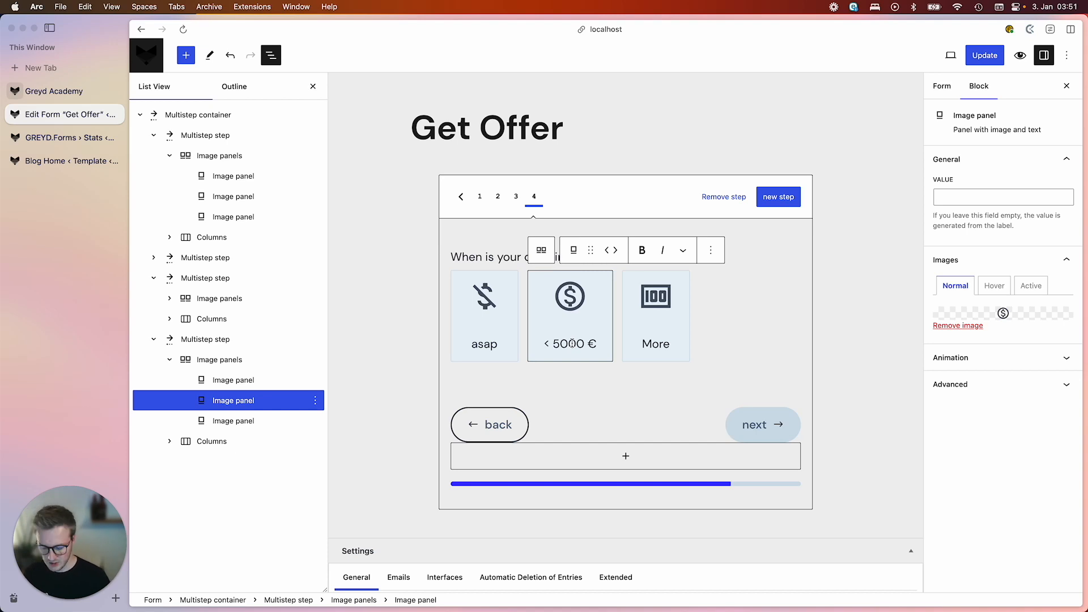
key(super+a)
text(in 2-6)
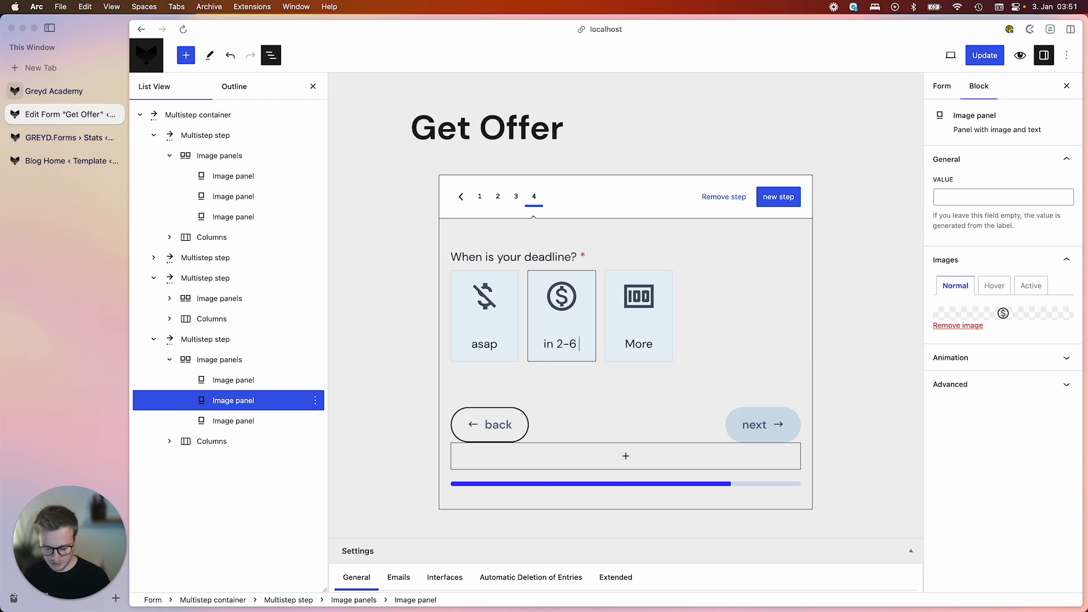
text( weeks)
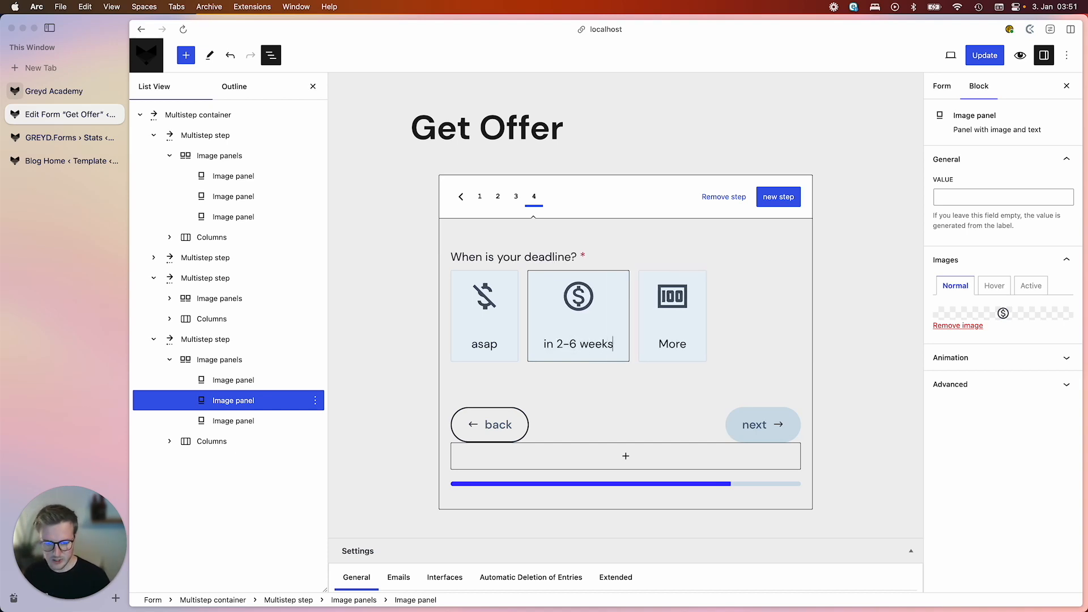
- Relabel the fourth step's third image panel, "More", as "6+ weeks"
click(669, 342)
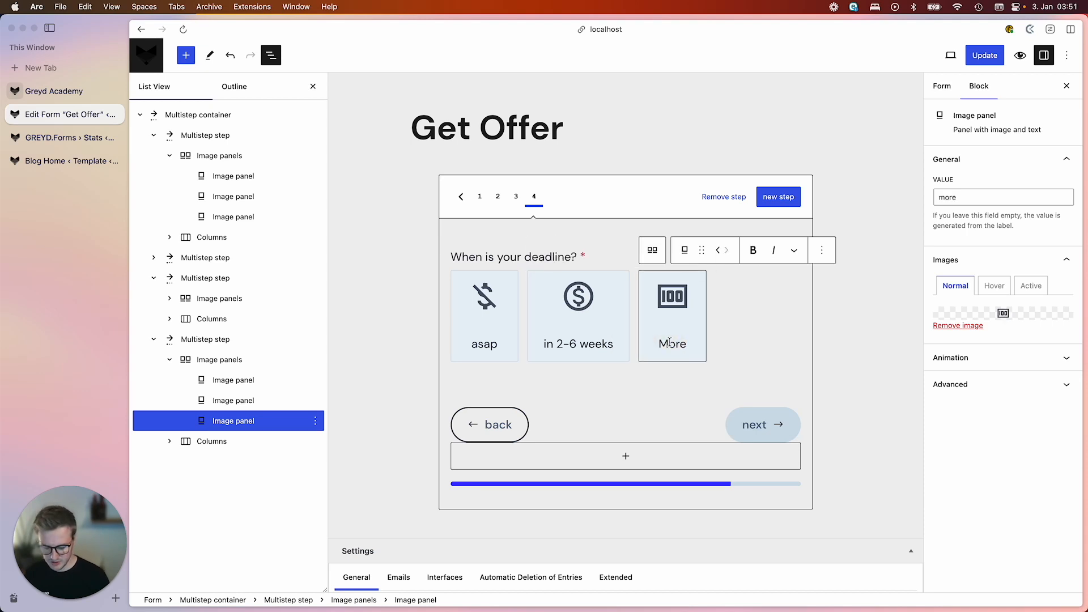
key(super+a)
text(6+ weeks)
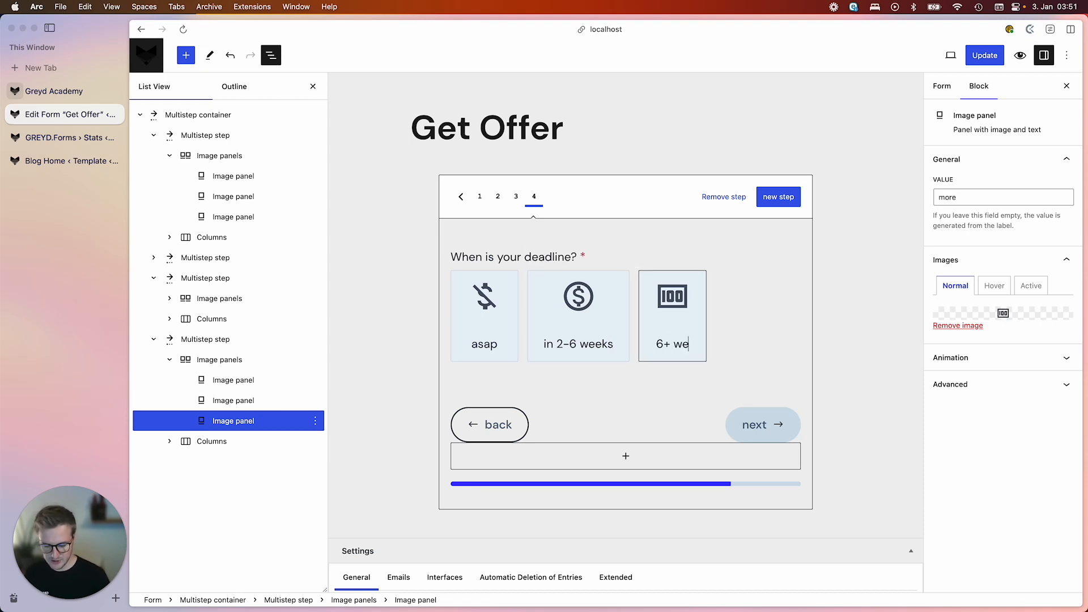
- Replace the "asap" panel's icon with the clock image ic_baseline-access-time.svg from the media library
click(485, 334)
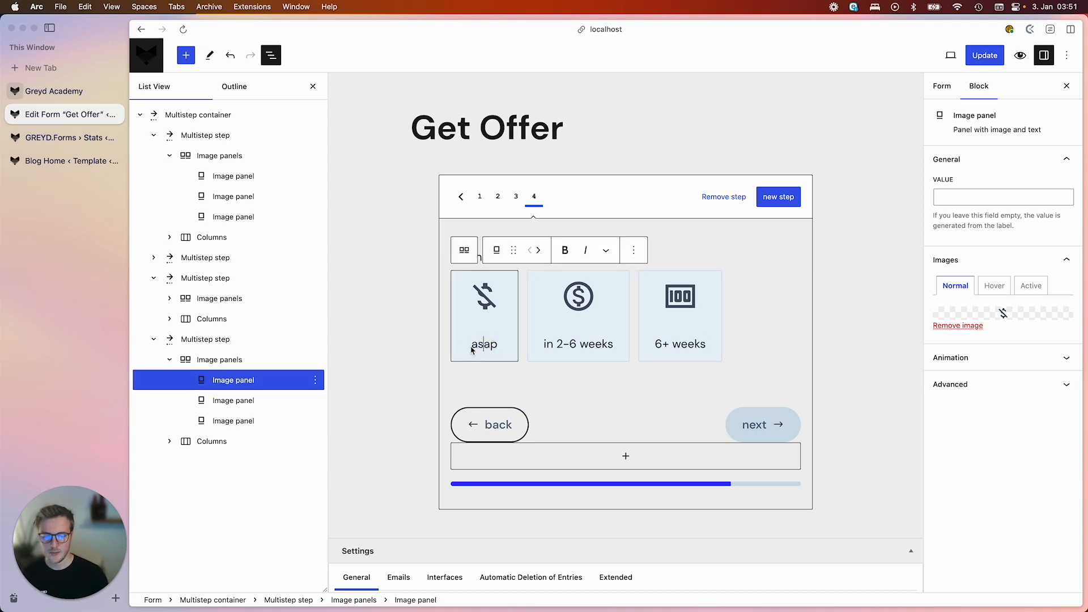
click(486, 295)
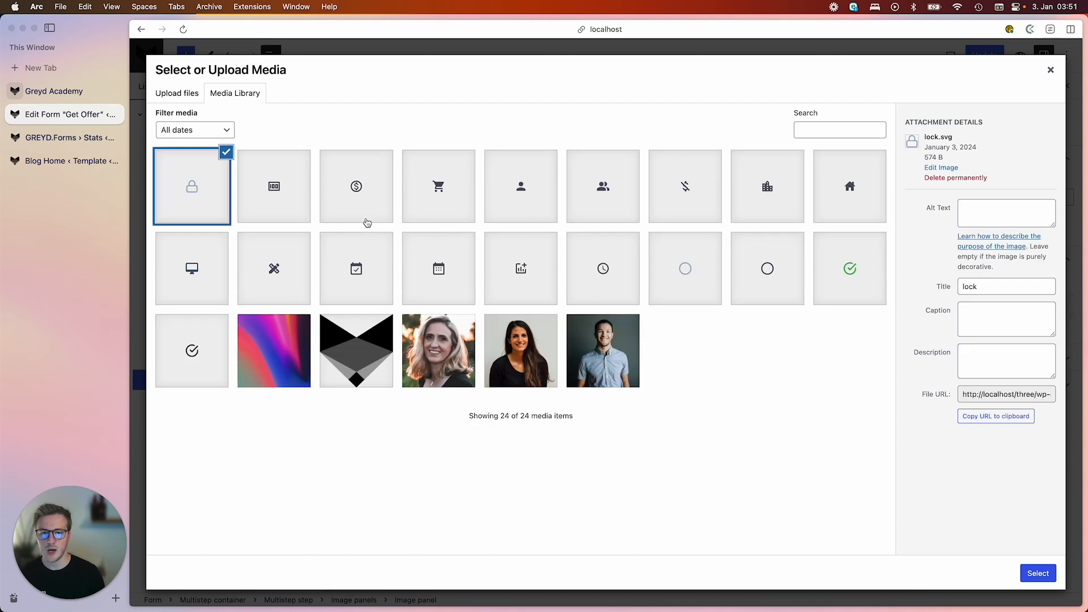
click(617, 268)
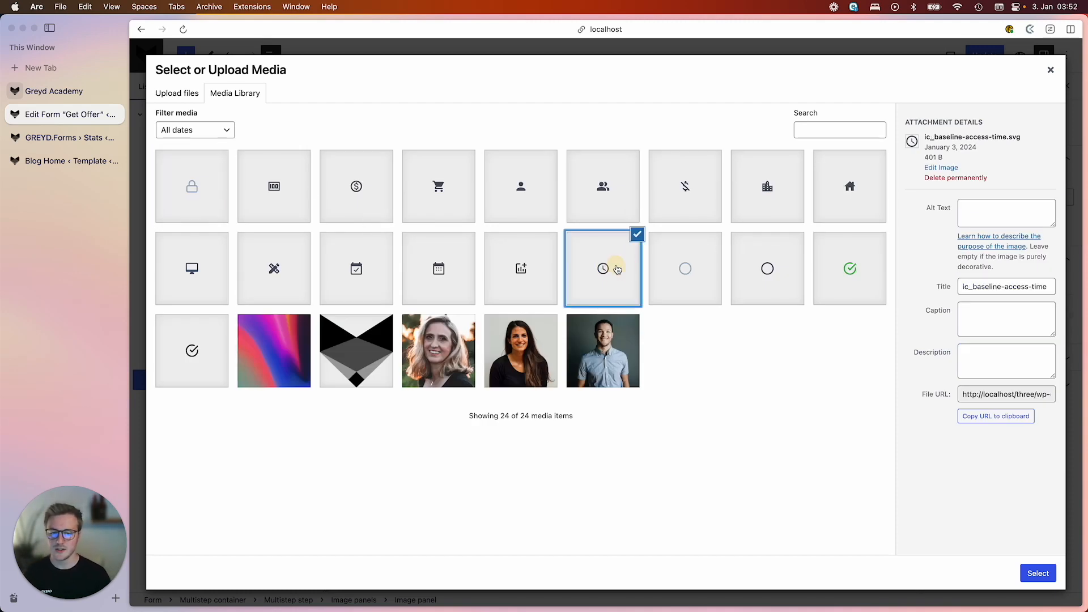
click(1038, 573)
- Replace the "in 2-6 weeks" panel's icon with the checked calendar image ic_baseline-calendar-today.svg
click(588, 326)
click(573, 301)
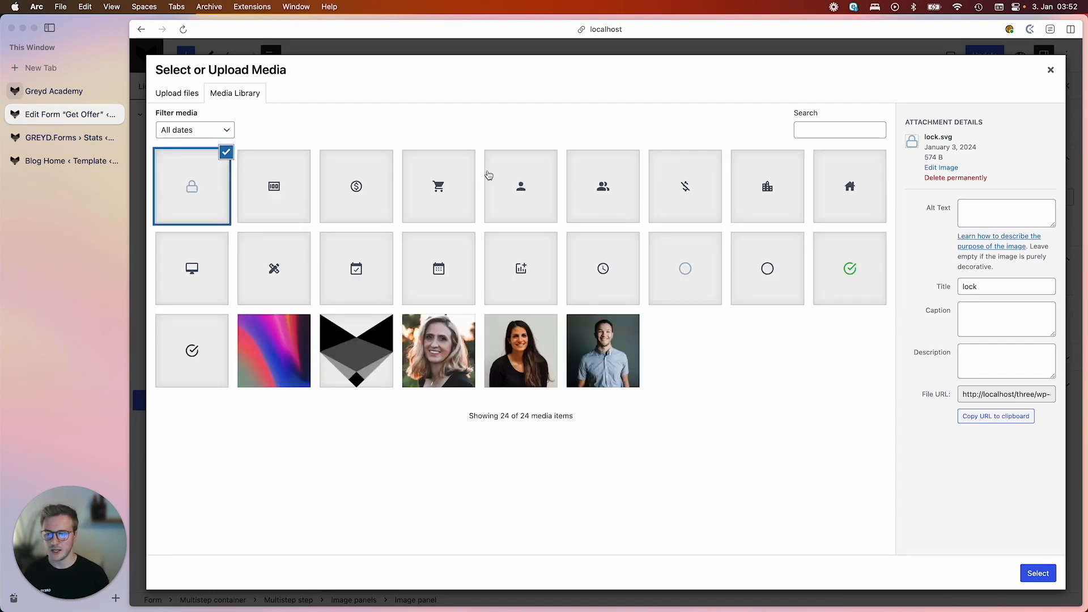
click(355, 269)
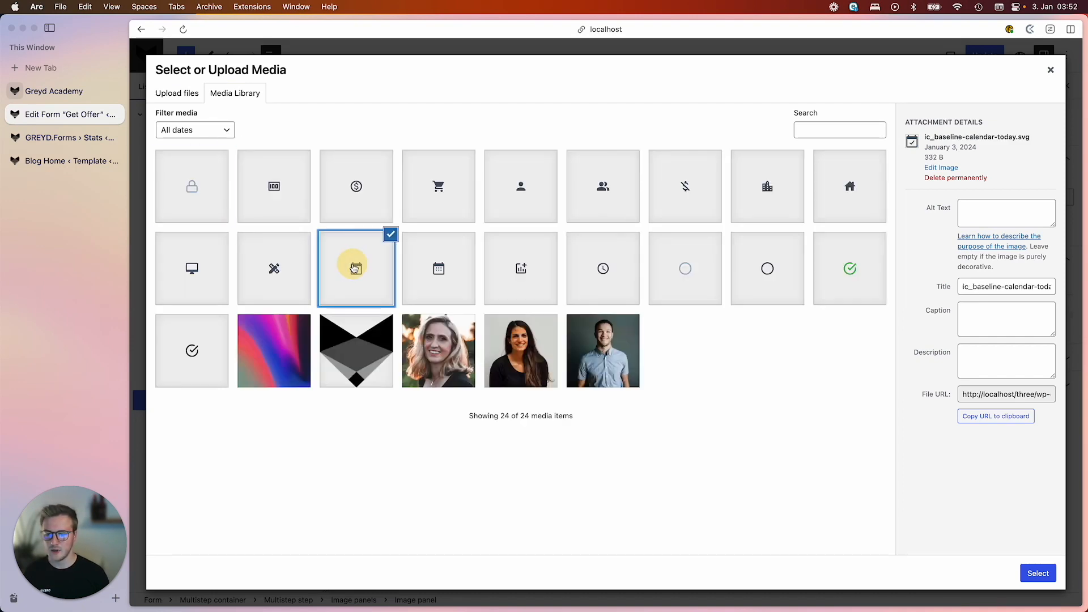
click(1039, 573)
- Replace the "6+ weeks" panel's icon with the dotted calendar image ic_baseline-calendar-today-1.svg
click(676, 300)
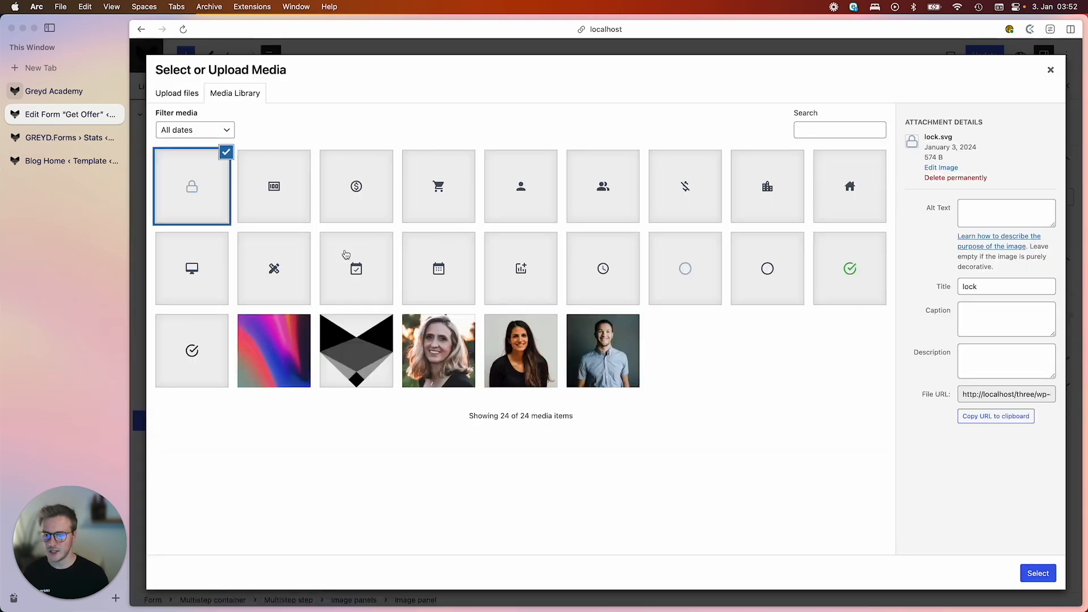
click(445, 285)
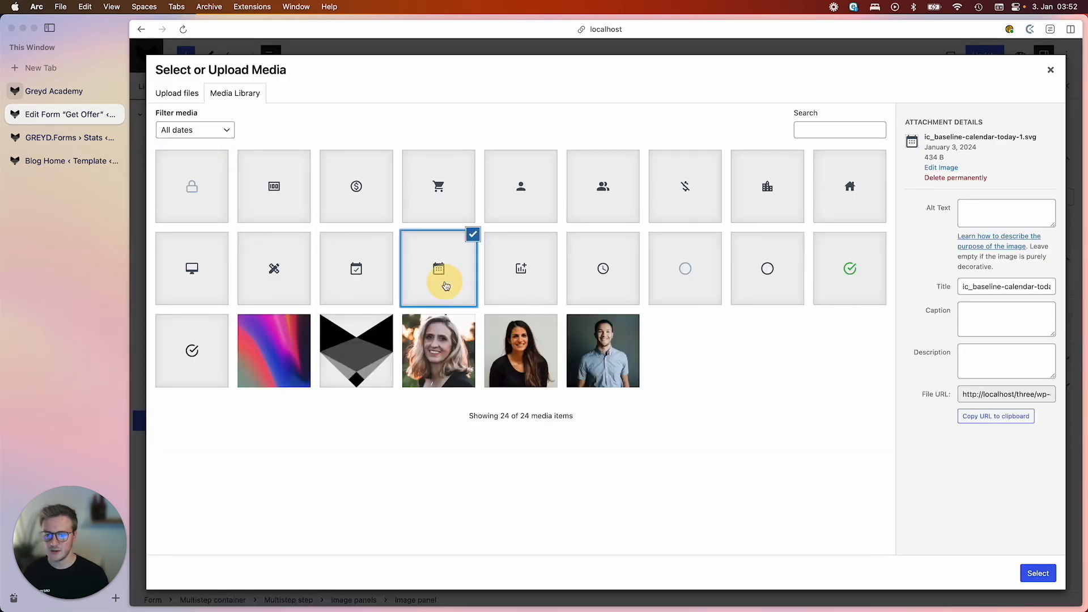
click(1036, 573)
- Set the values of the deadline panels to "6+" for the third, "2-6" for the second and "asap" for the first
double_click(946, 198)
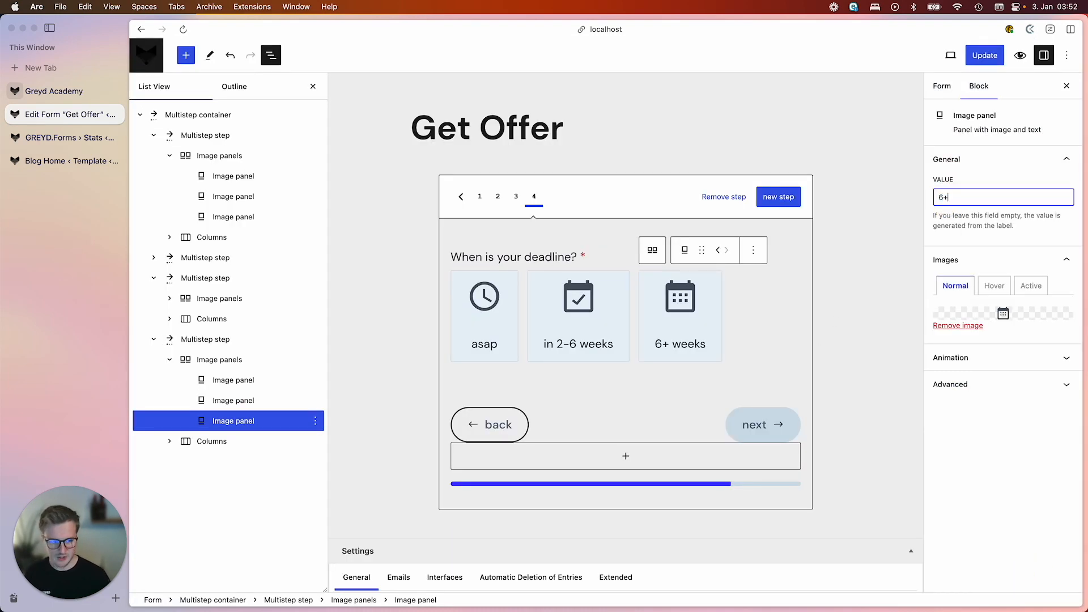
click(561, 337)
click(954, 197)
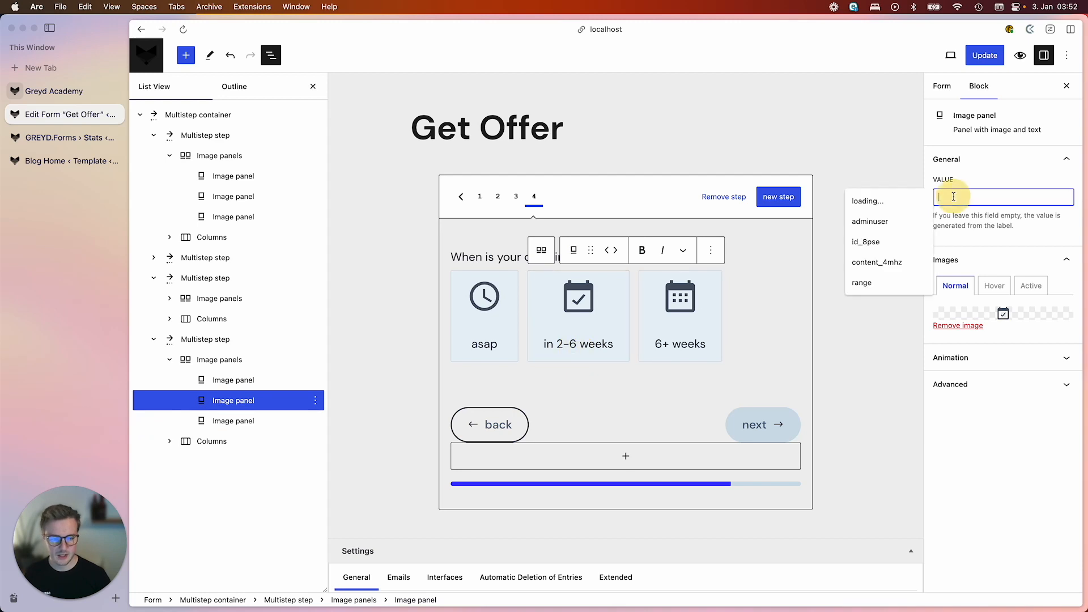
text(2-6)
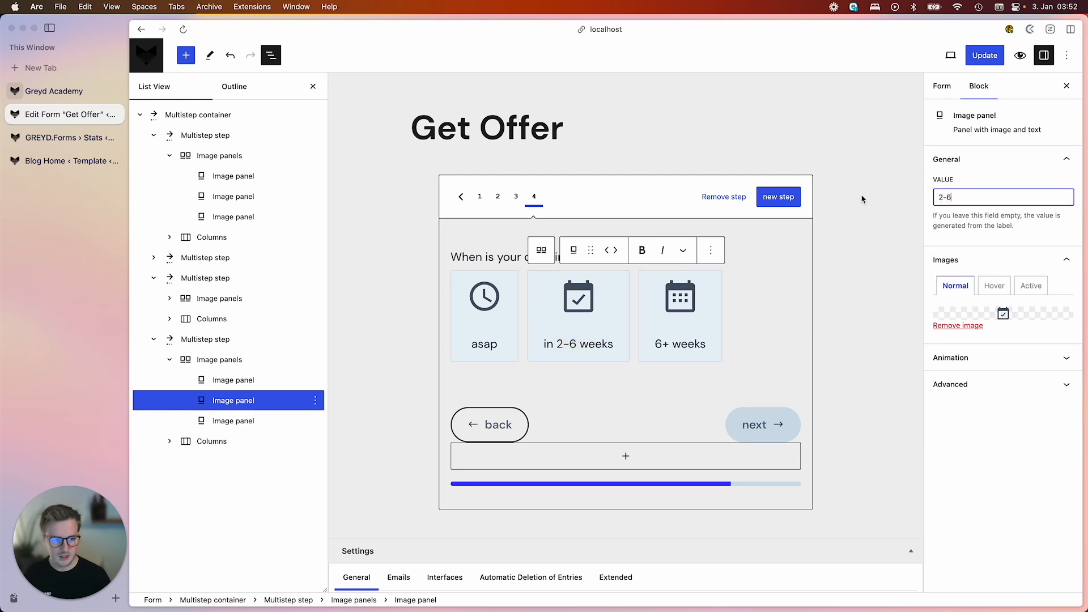
click(484, 335)
click(955, 198)
text(asap)
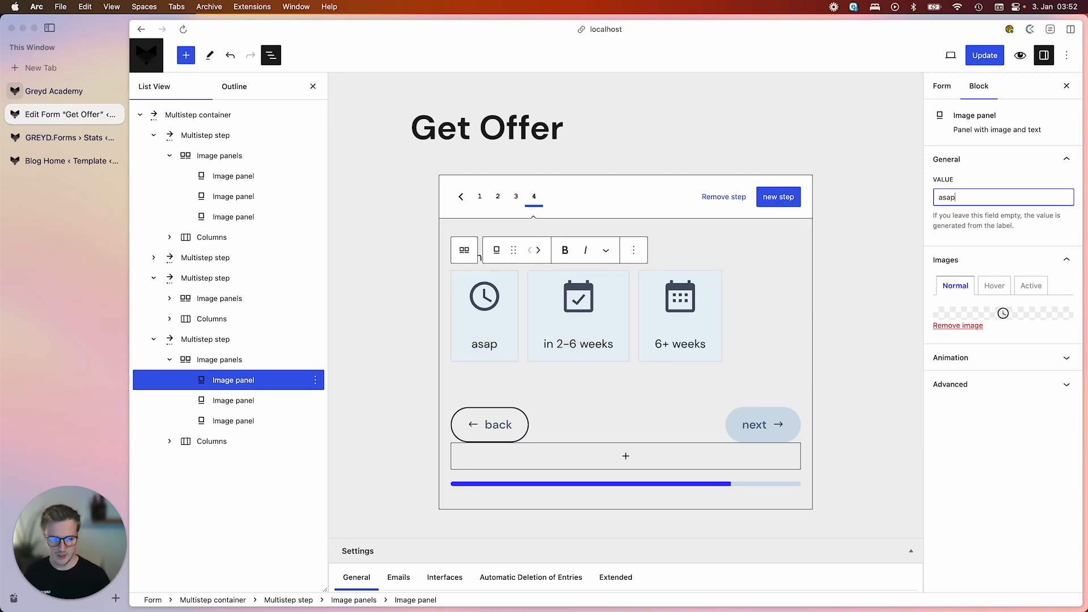
- Check the values of the three deadline panels and the settings of their parent Image panels block
click(583, 347)
click(663, 337)
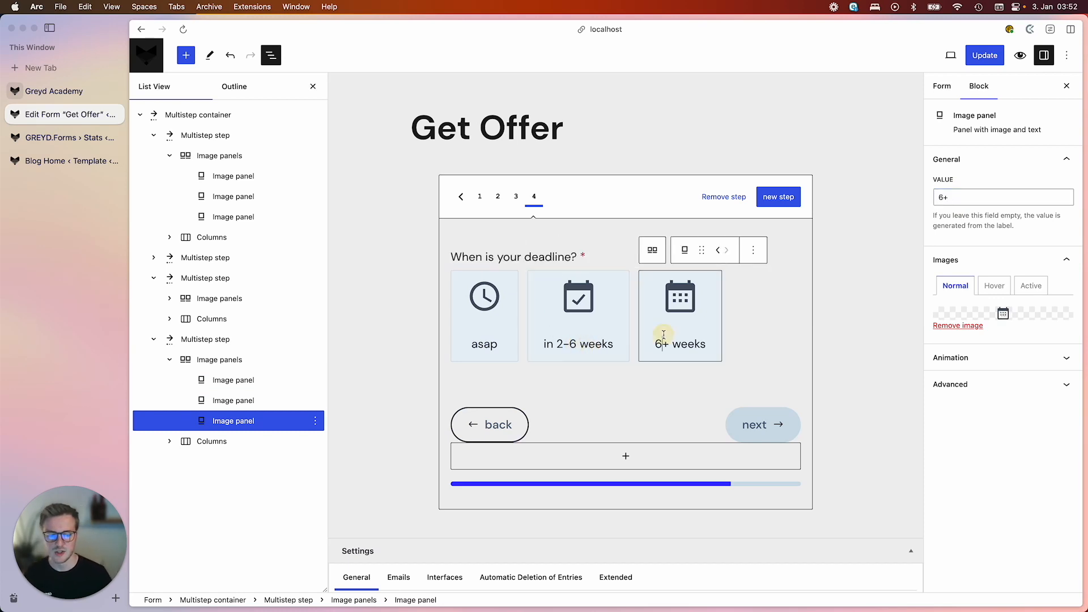
click(571, 342)
click(467, 343)
click(579, 344)
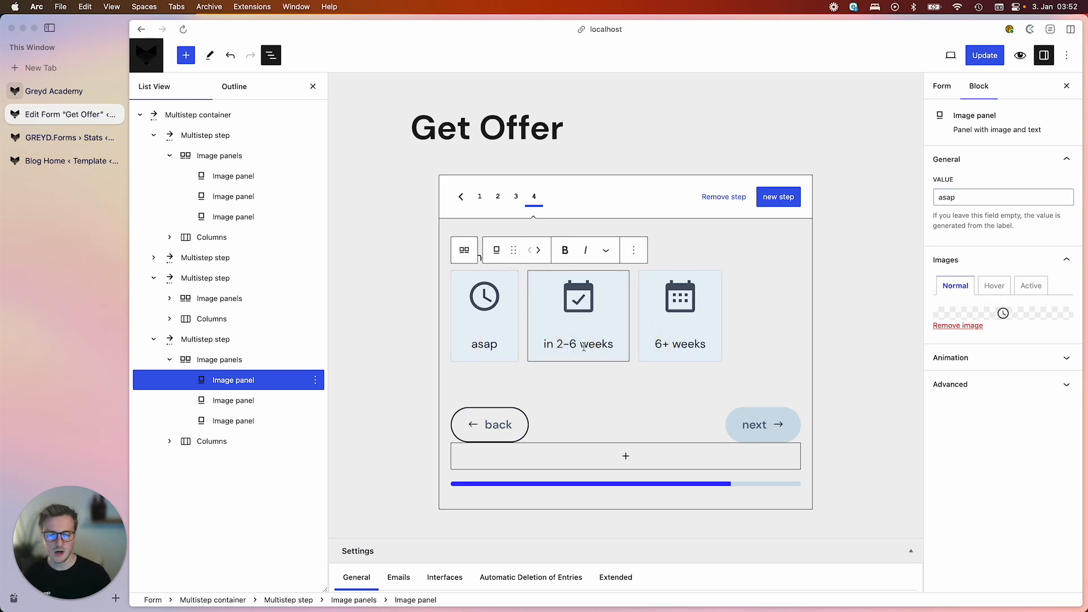
click(498, 256)
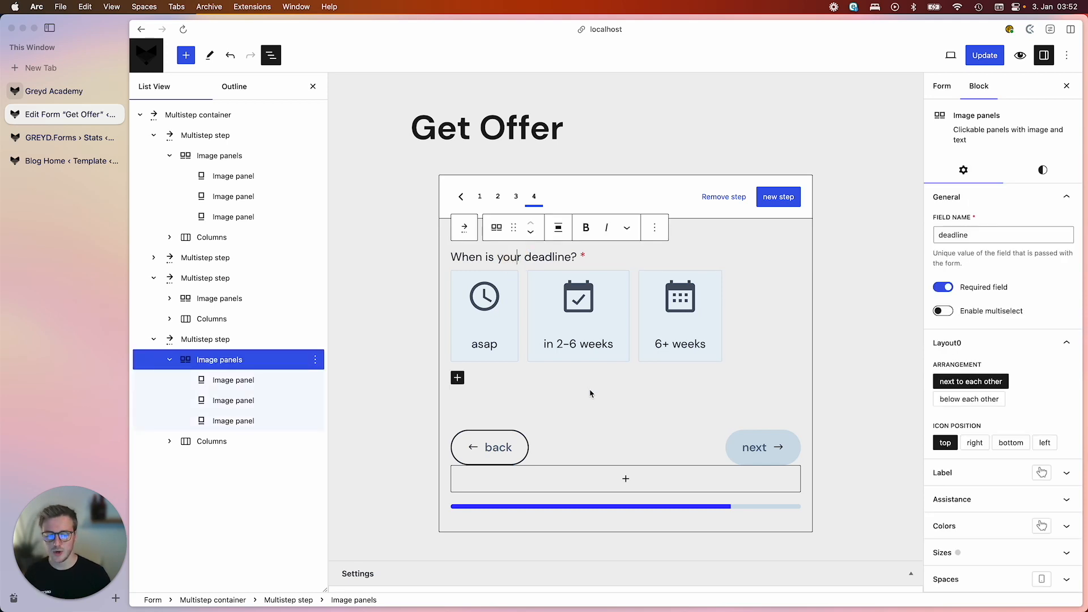
- Add a fifth step to the multistep form and insert an Input field in place of its empty paragraph
click(787, 203)
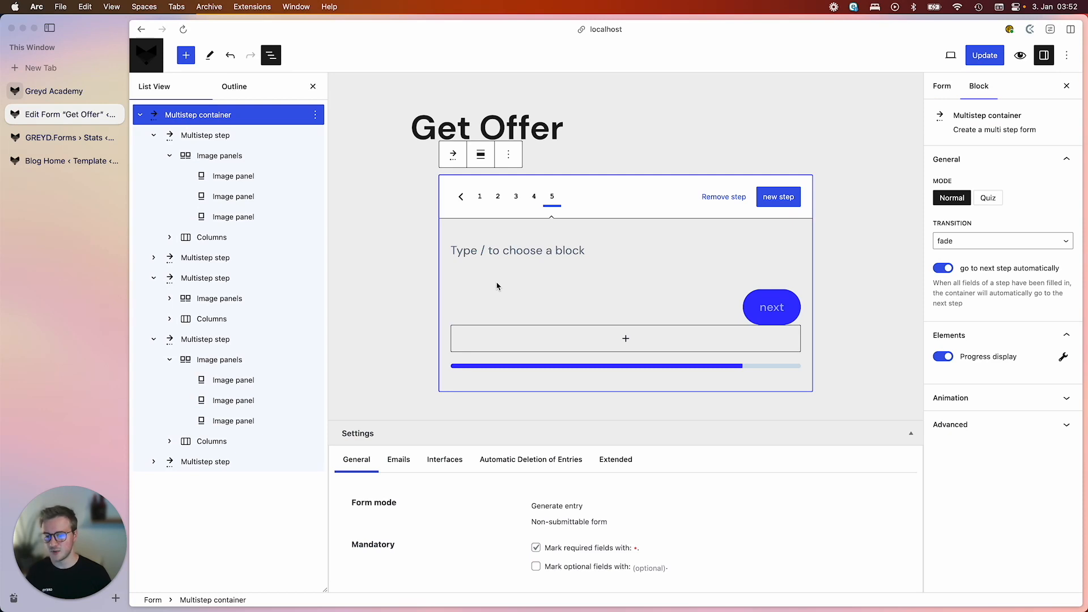
click(476, 254)
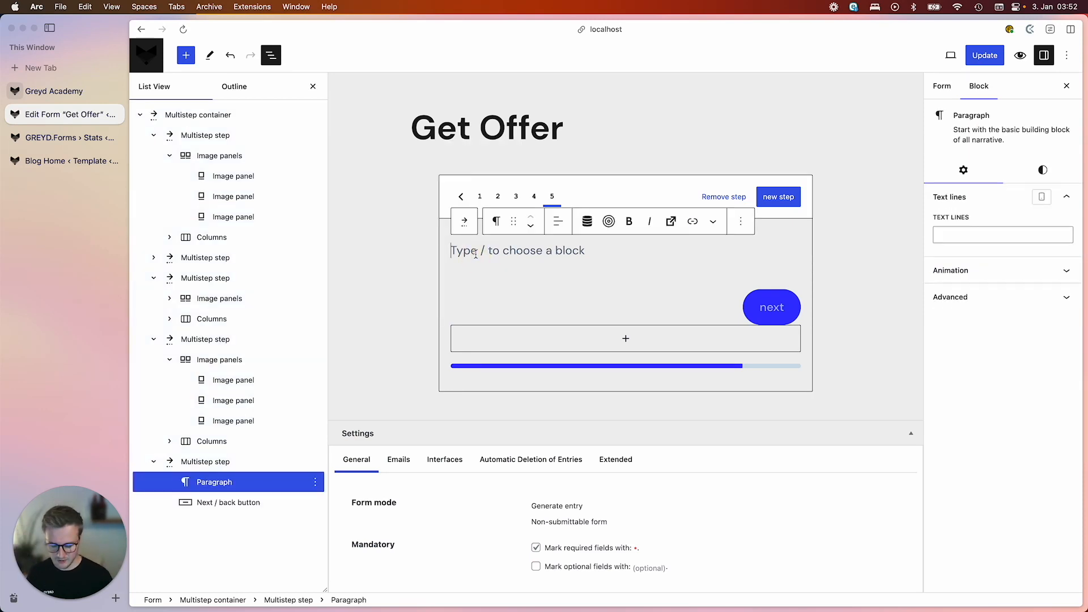
text(/inp)
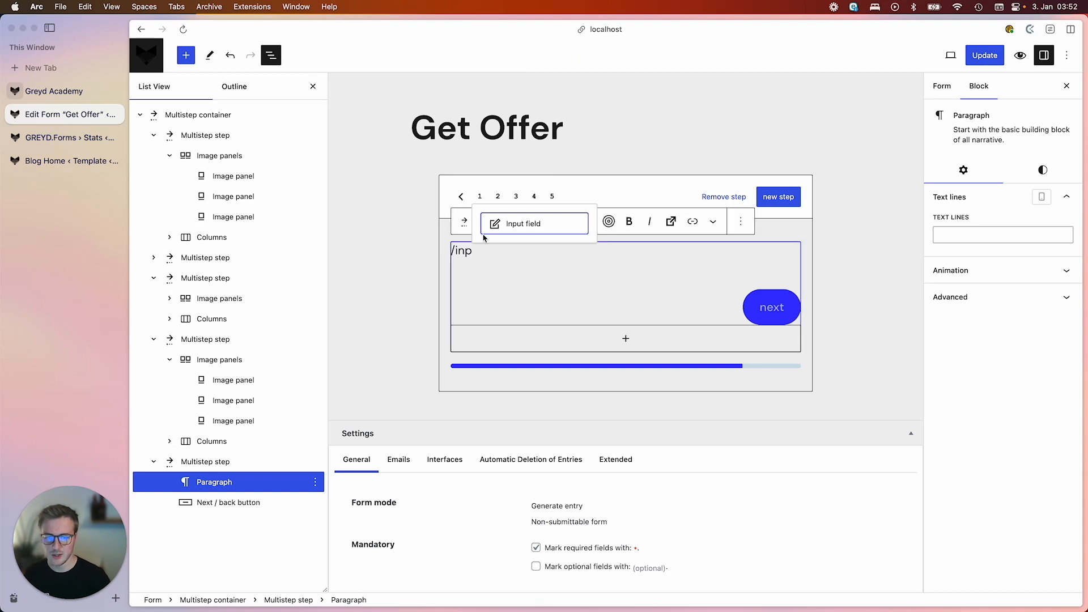
click(535, 224)
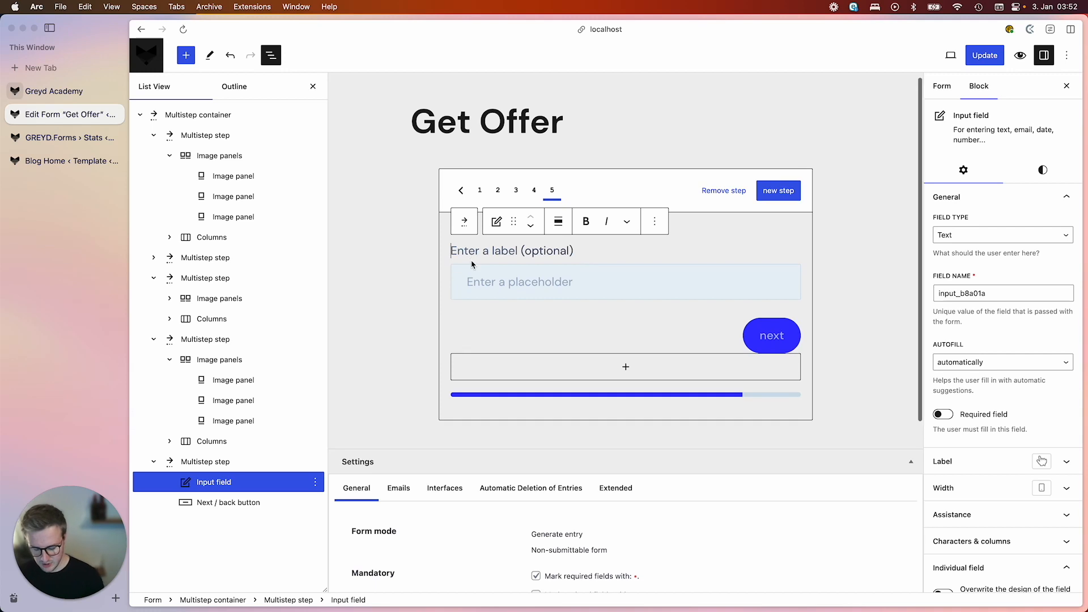
- Label the fifth step's input field "First Name"
text(Firyst)
key(BackSpace)
key(BackSpace)
key(BackSpace)
key(BackSpace)
text(rst Name)
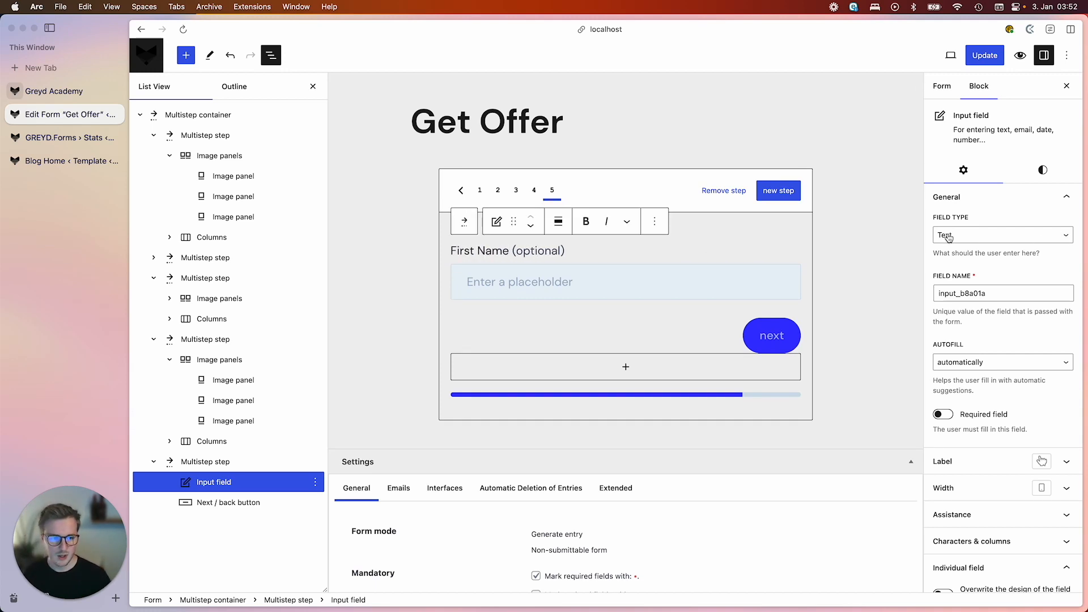
- Set the First Name input's field name to "firstname" and its autofill to first name, and make the field required
click(954, 239)
key(Escape)
double_click(956, 297)
text(firstname)
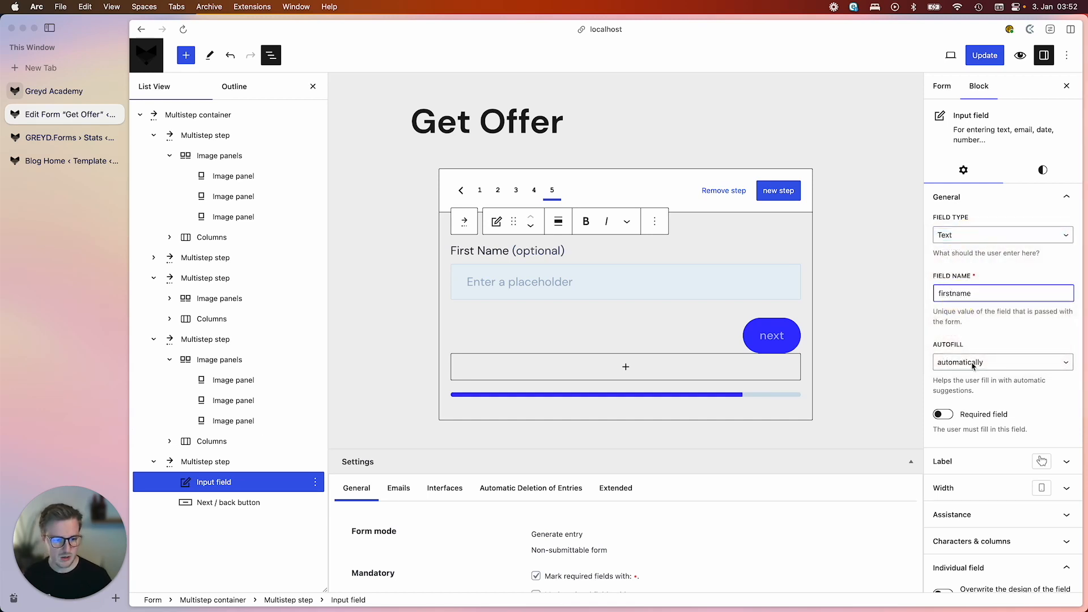
click(972, 365)
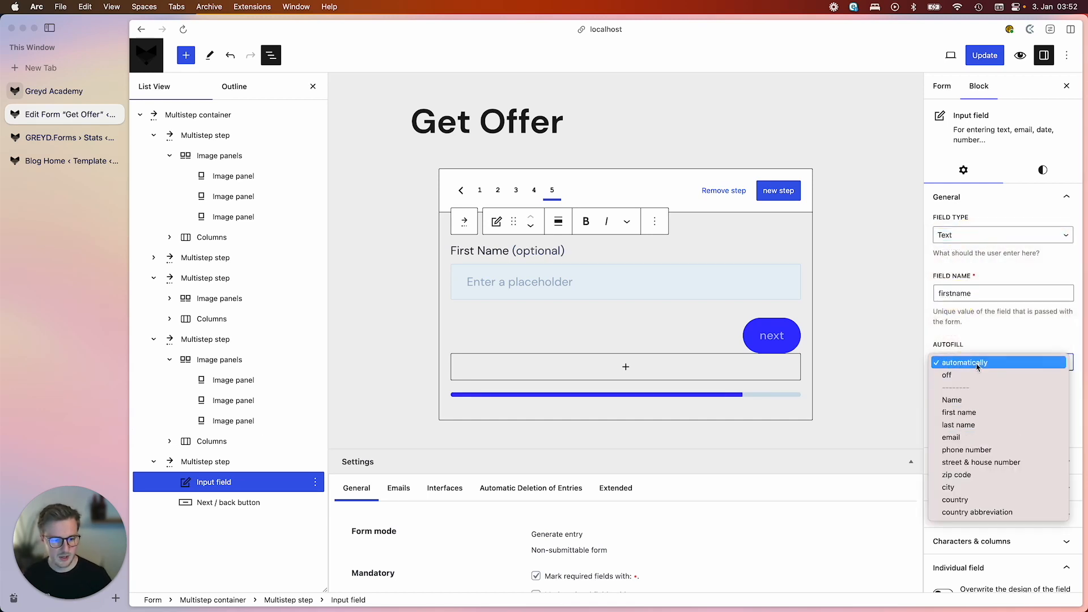
click(958, 413)
click(943, 414)
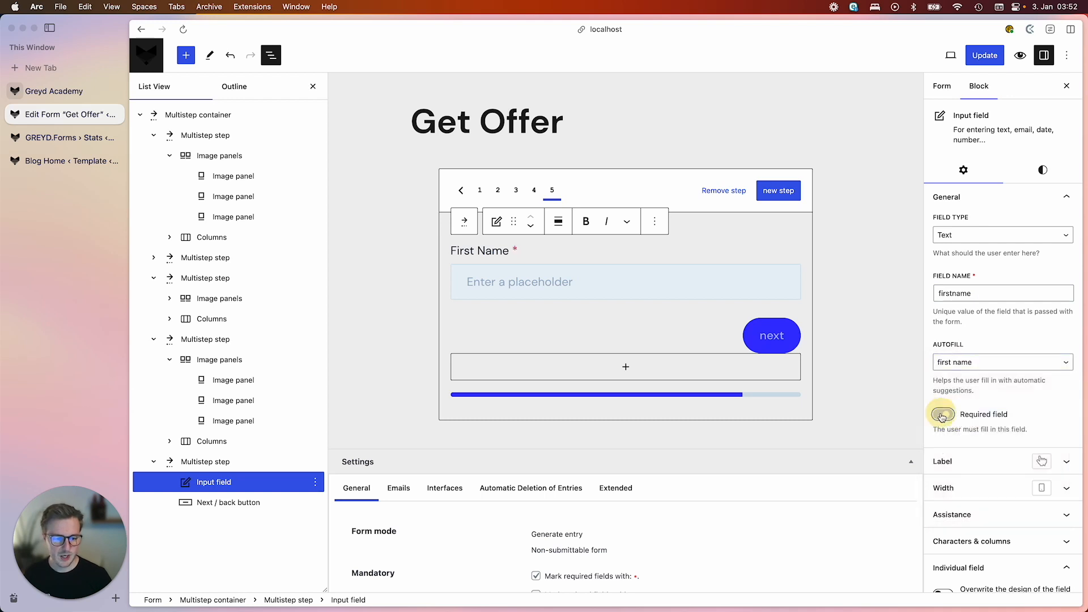
- Duplicate the First Name input field and label the copy "Last Name"
click(485, 283)
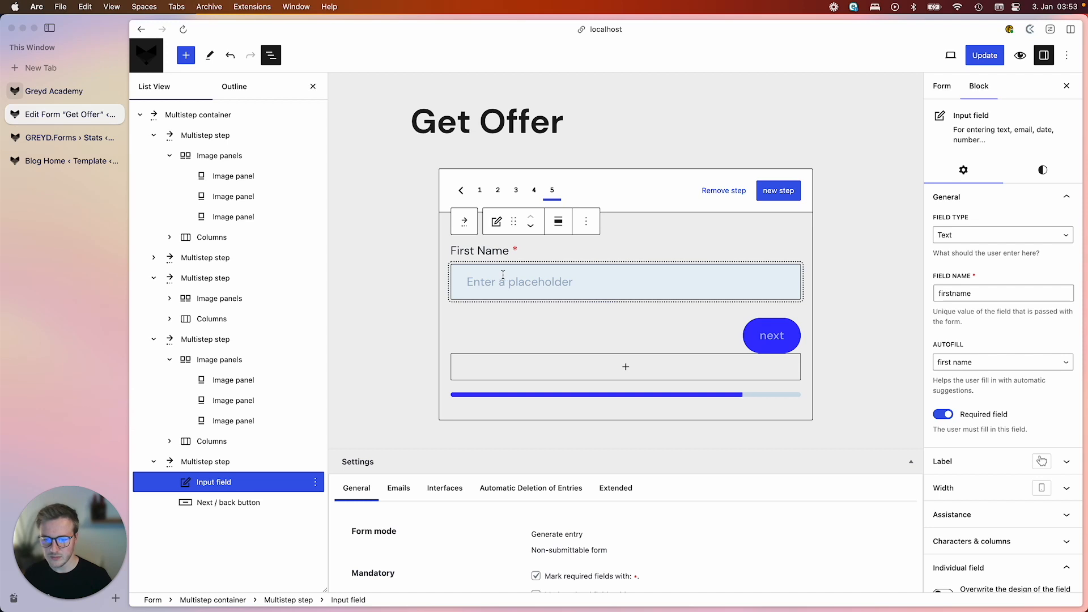
click(503, 275)
click(578, 221)
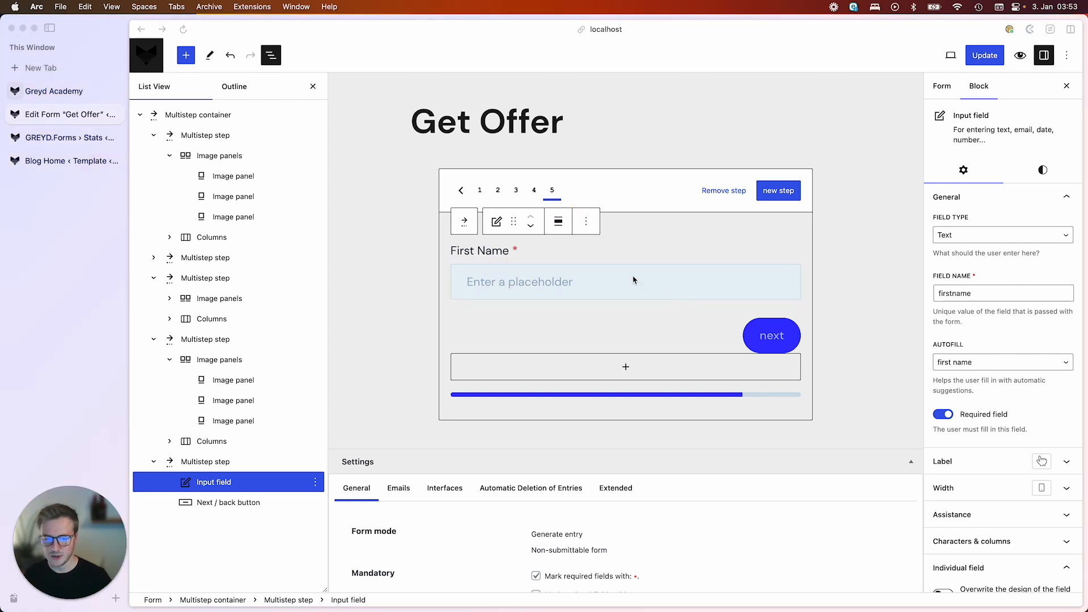
click(585, 221)
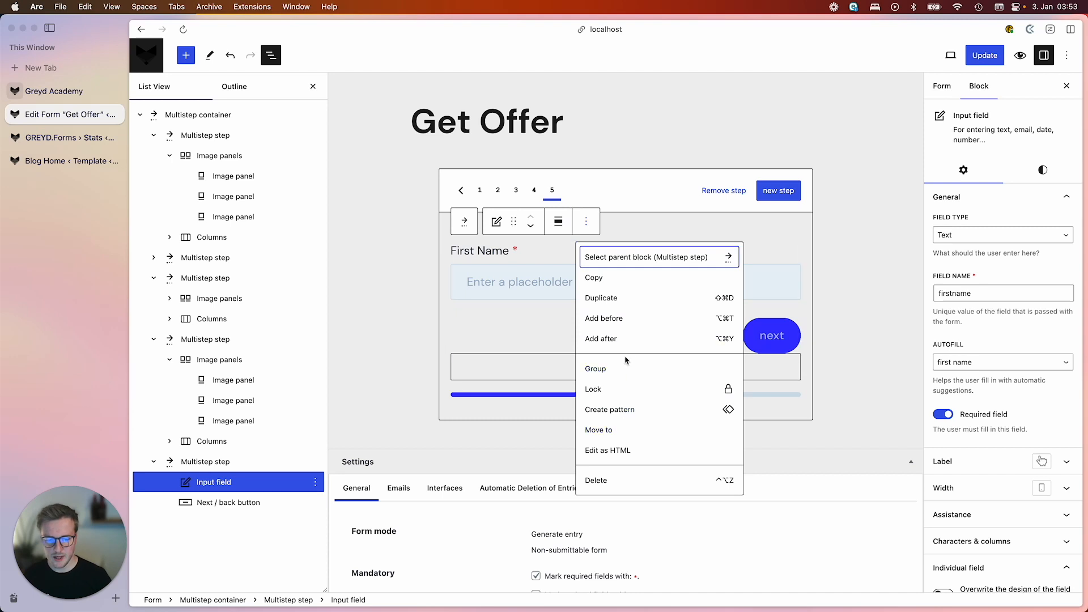
click(601, 298)
double_click(470, 327)
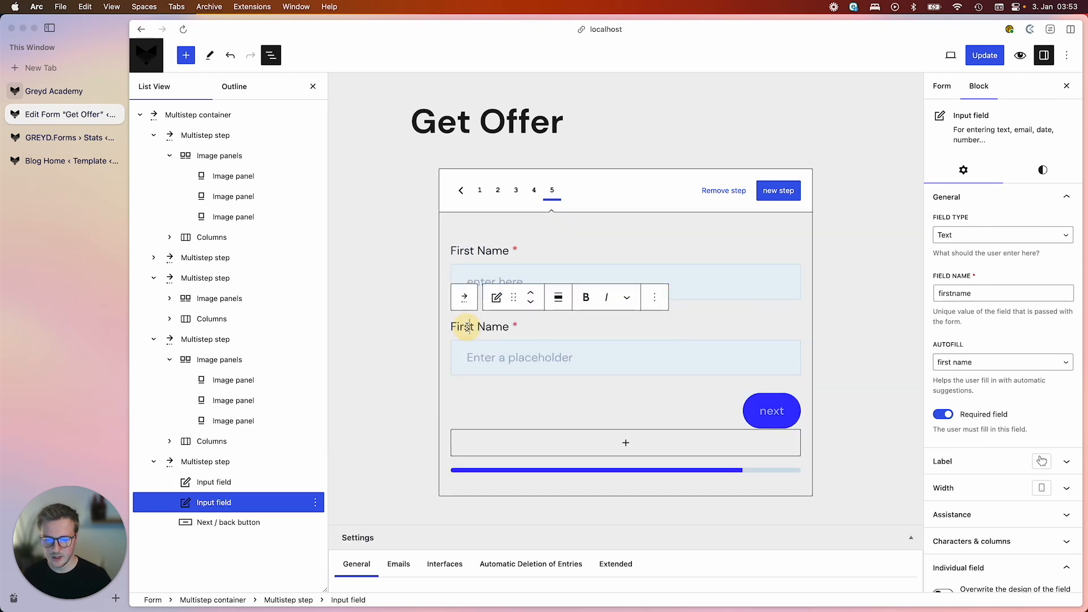
text(Last)
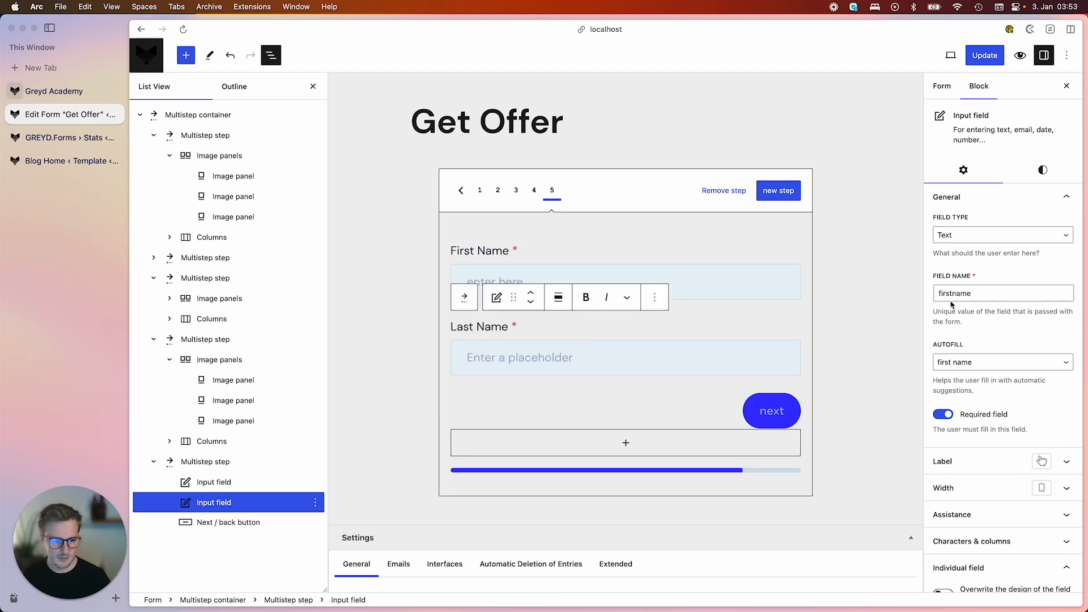
- Change the Last Name input's field name to "lastname"
click(956, 294)
key(BackSpace)
key(BackSpace)
key(BackSpace)
key(BackSpace)
key(BackSpace)
text(last)
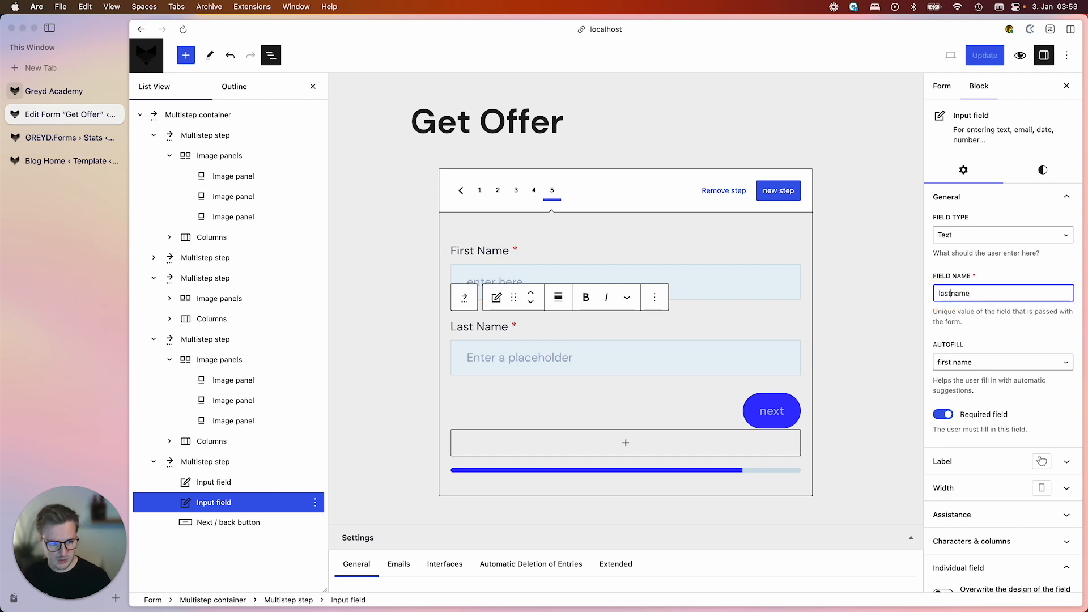
- Set the Last Name input's autofill to last name and insert a new input field below it
click(948, 363)
click(957, 372)
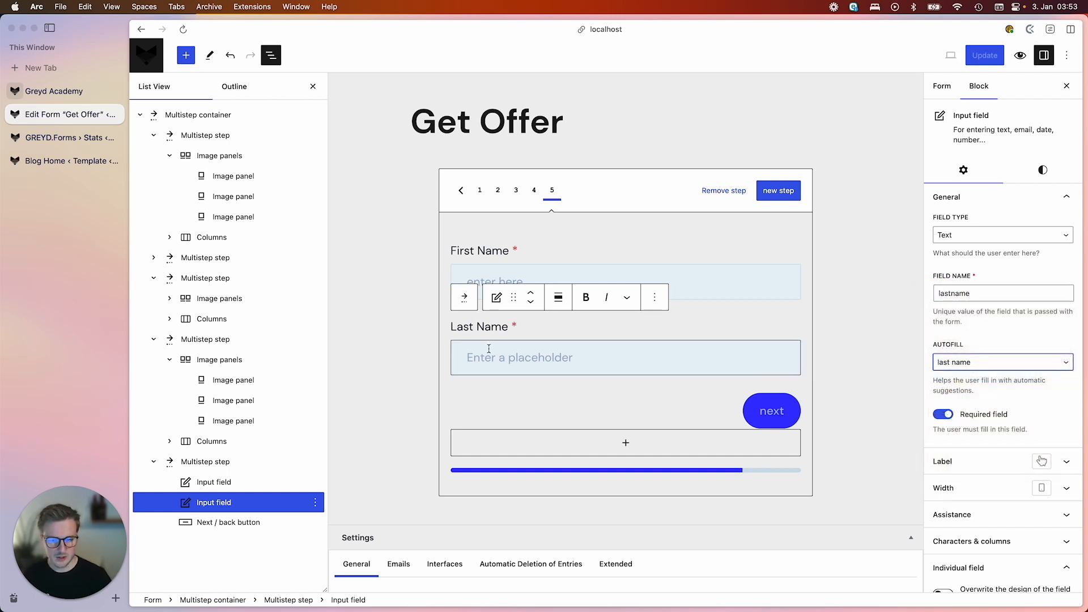
click(654, 300)
click(669, 415)
scroll(668, 418, down, 2)
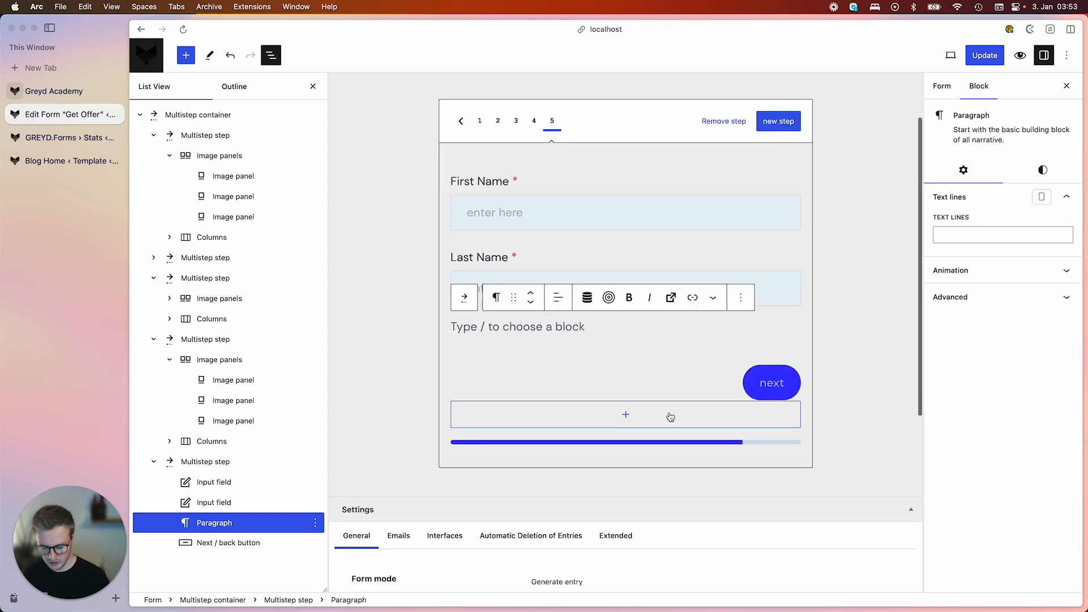
text(/)
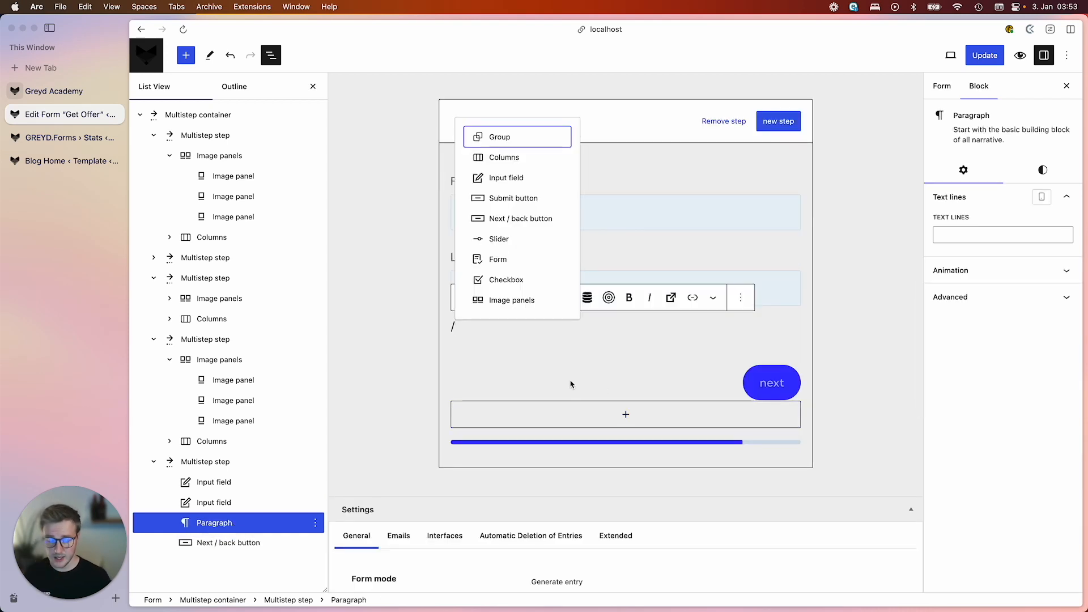
text(in)
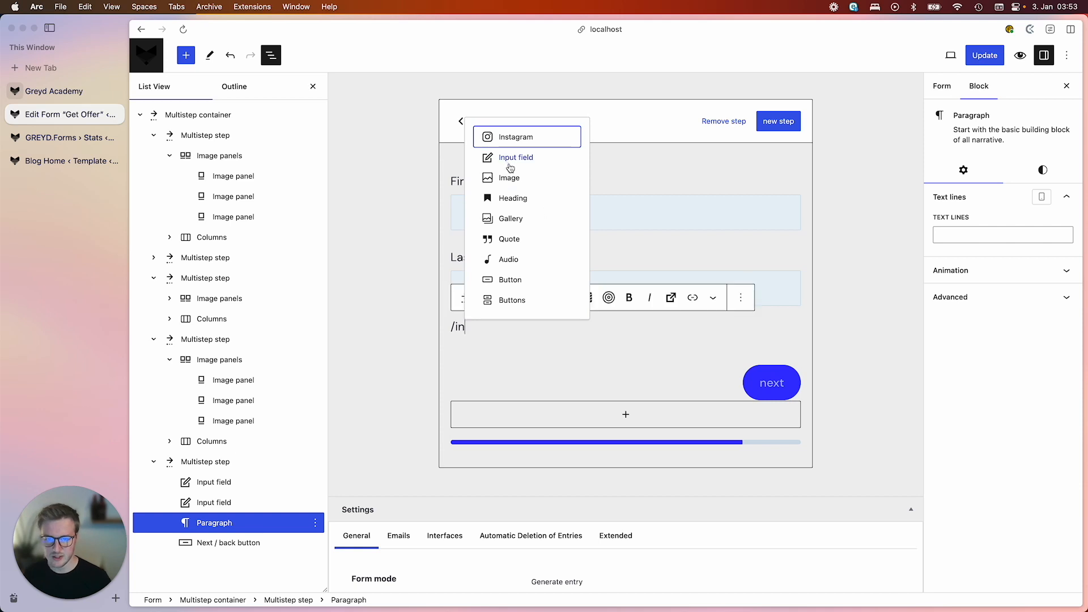
click(506, 158)
- Set the new input's field type, field name and autofill to email, and label it "E-mail"
click(992, 234)
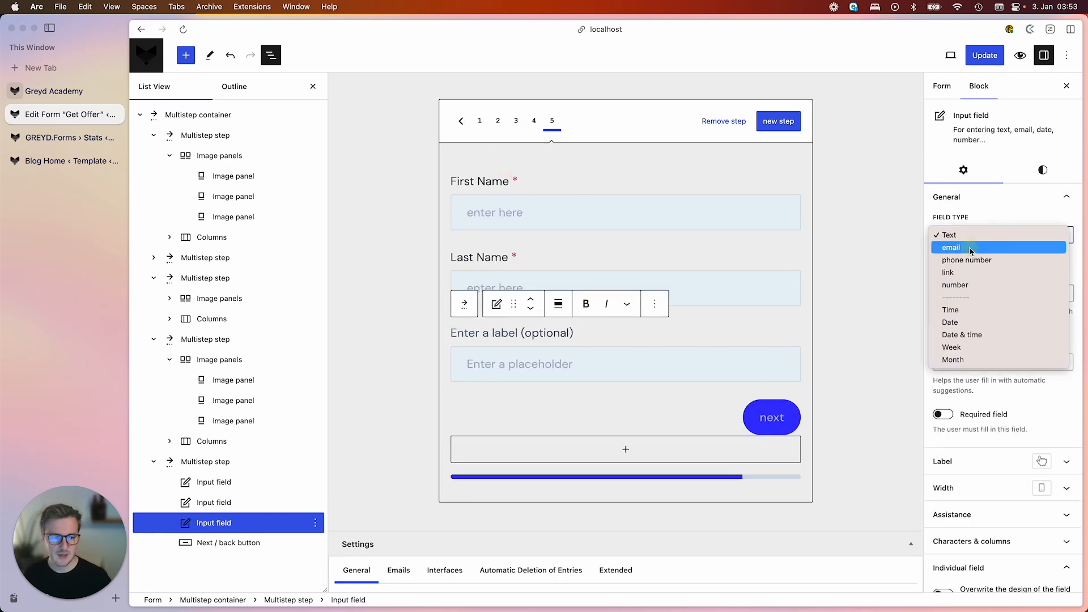
click(972, 248)
double_click(963, 292)
text(email)
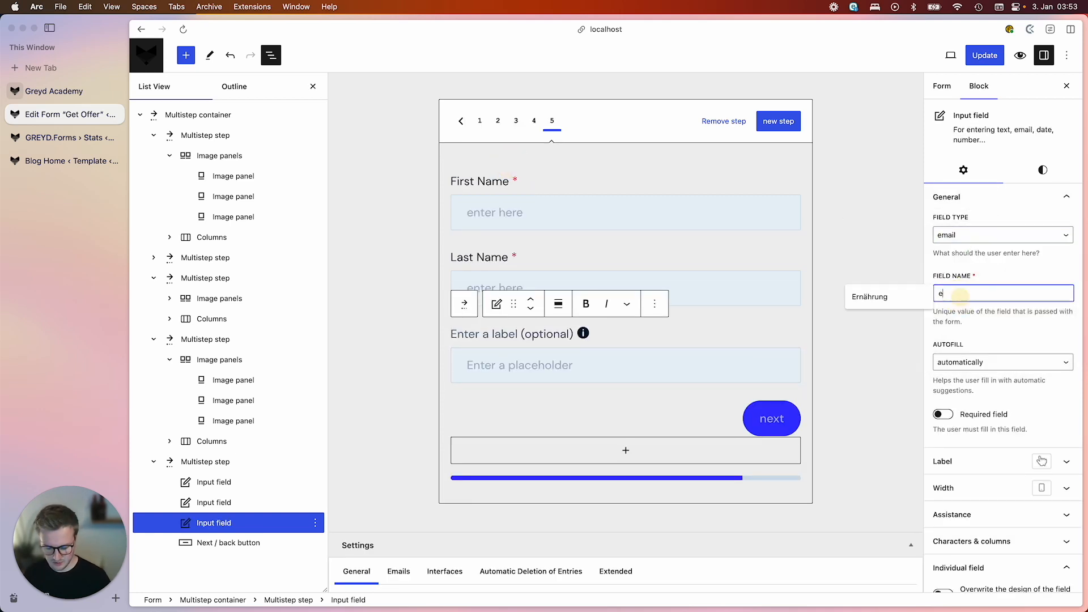
click(979, 370)
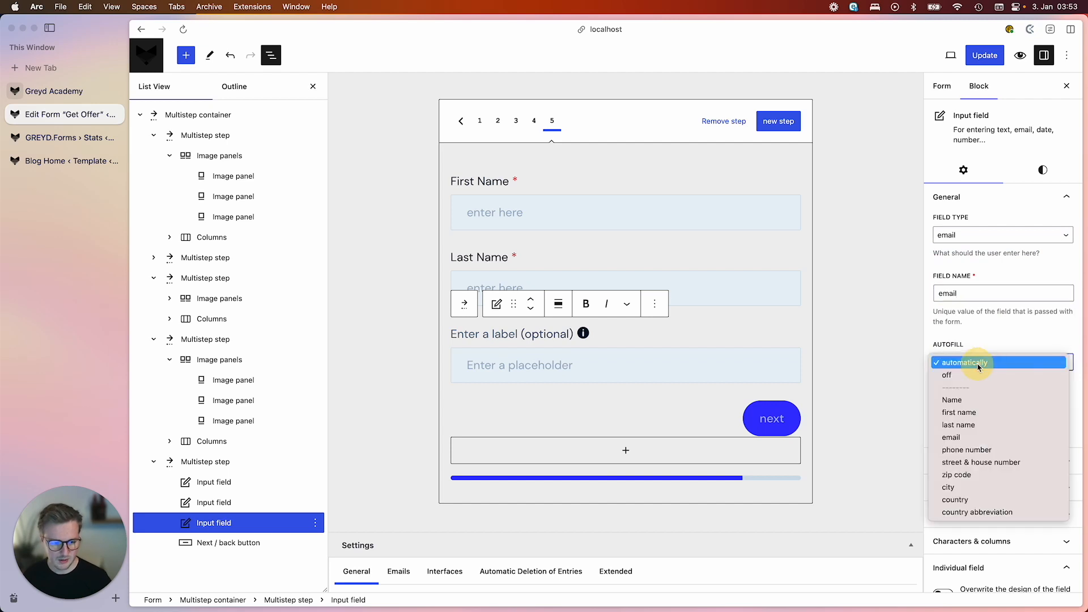
click(963, 437)
click(471, 338)
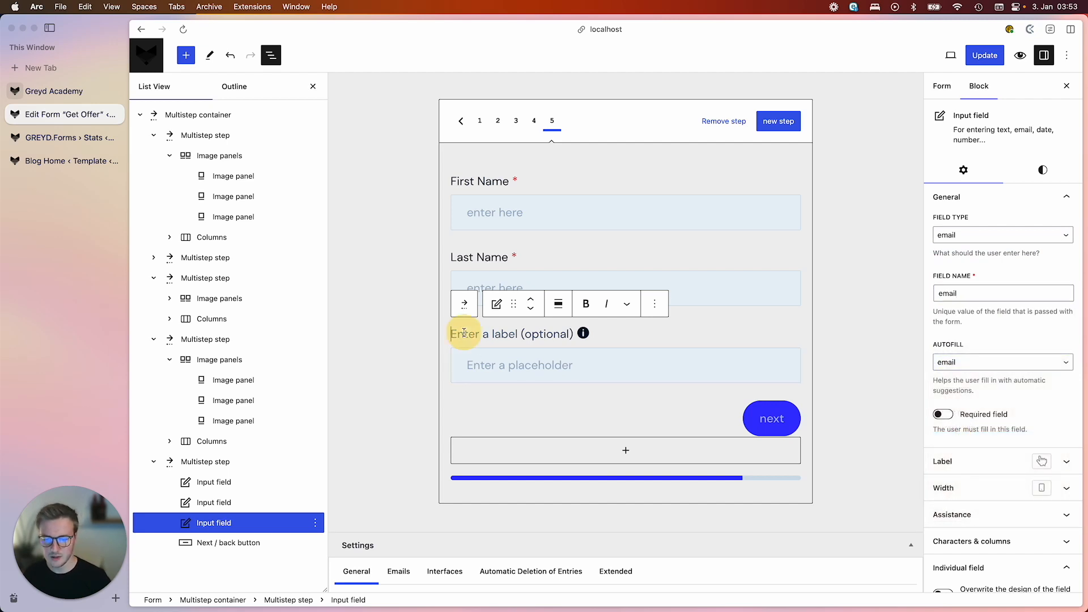
text(E-mail)
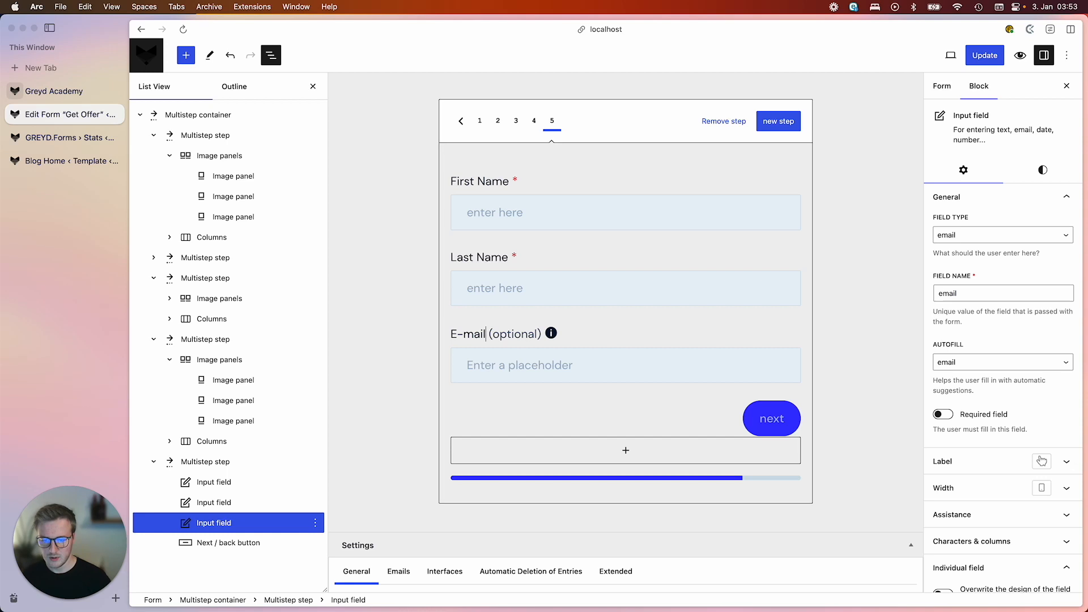
- Enter a sample first name, last name and e-mail address as placeholders in the three matching input fields
click(489, 205)
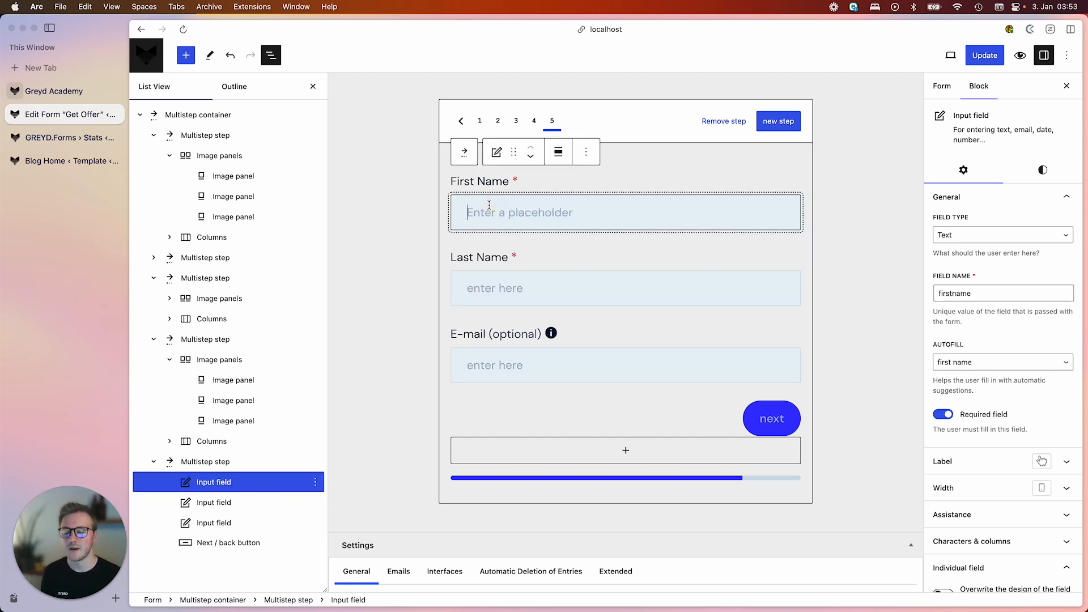
text(Jane)
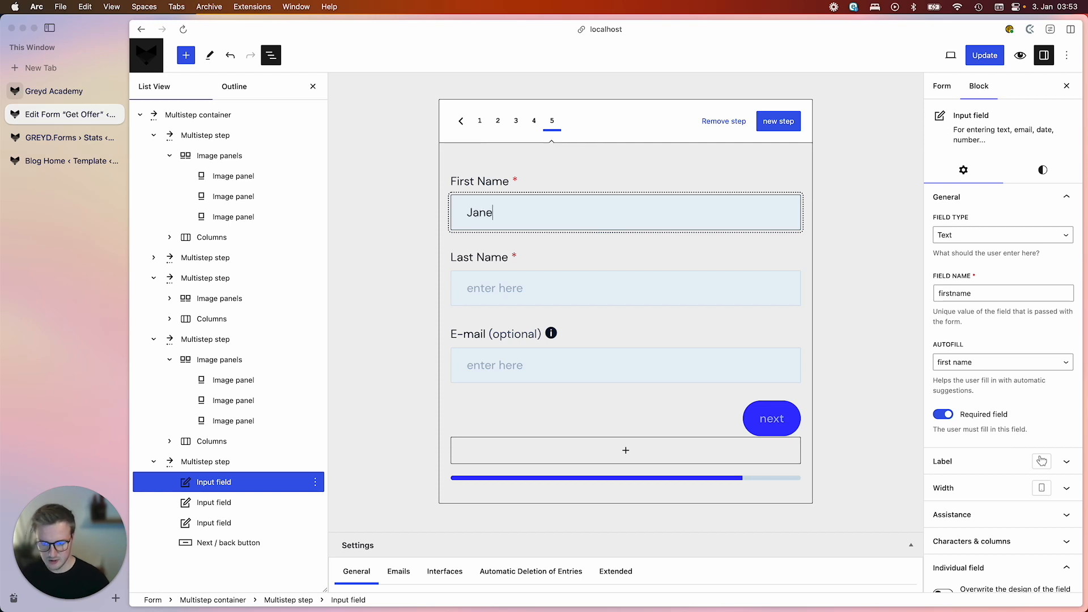
click(479, 288)
text(Doe)
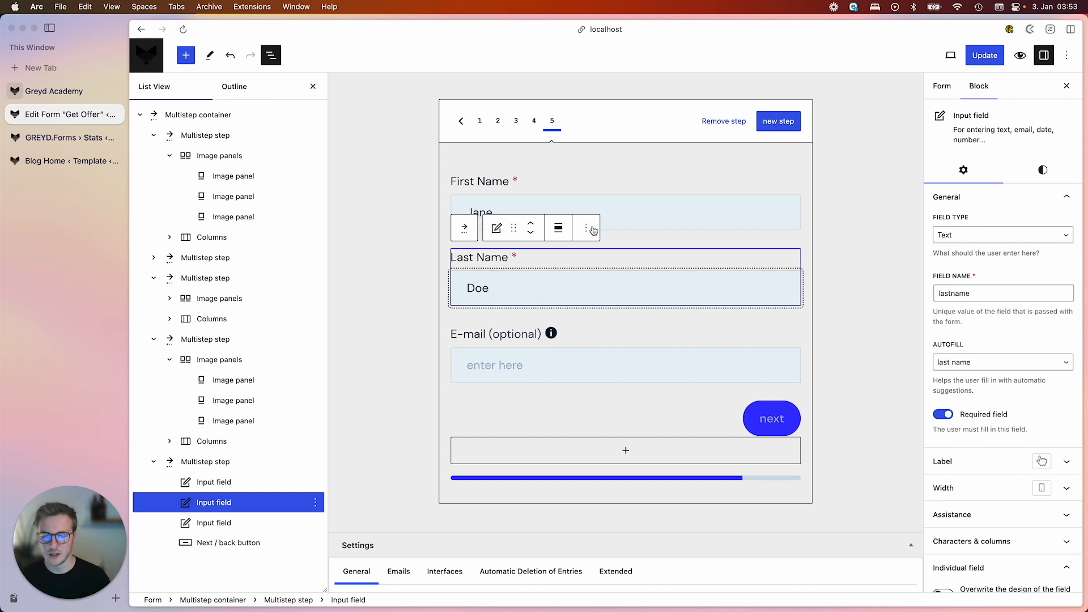
click(621, 214)
click(476, 369)
text(jane.done@company.com)
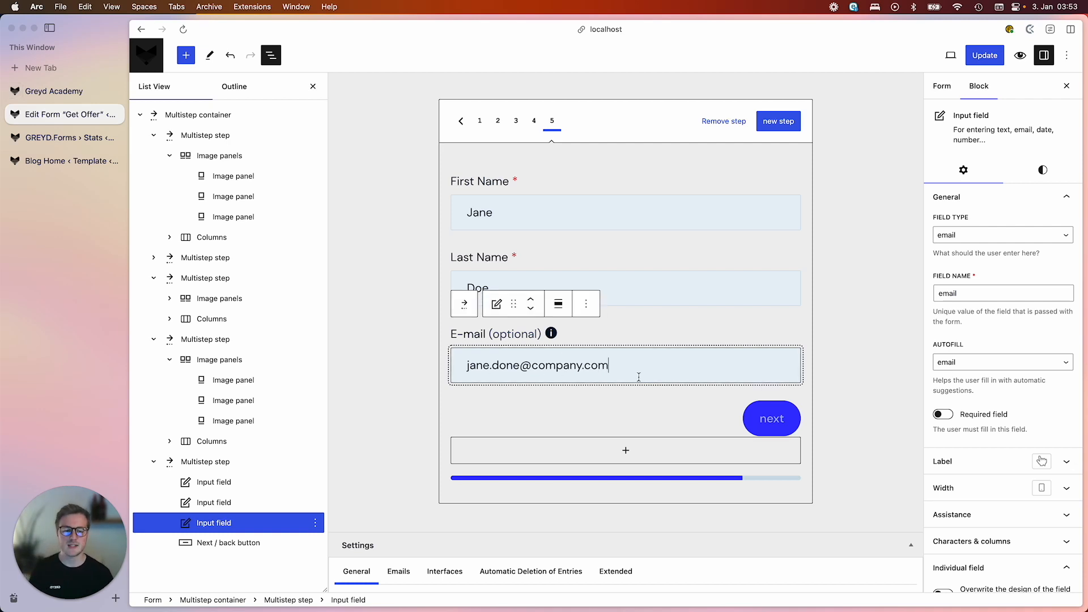
- Make the E-mail input a required field
click(943, 414)
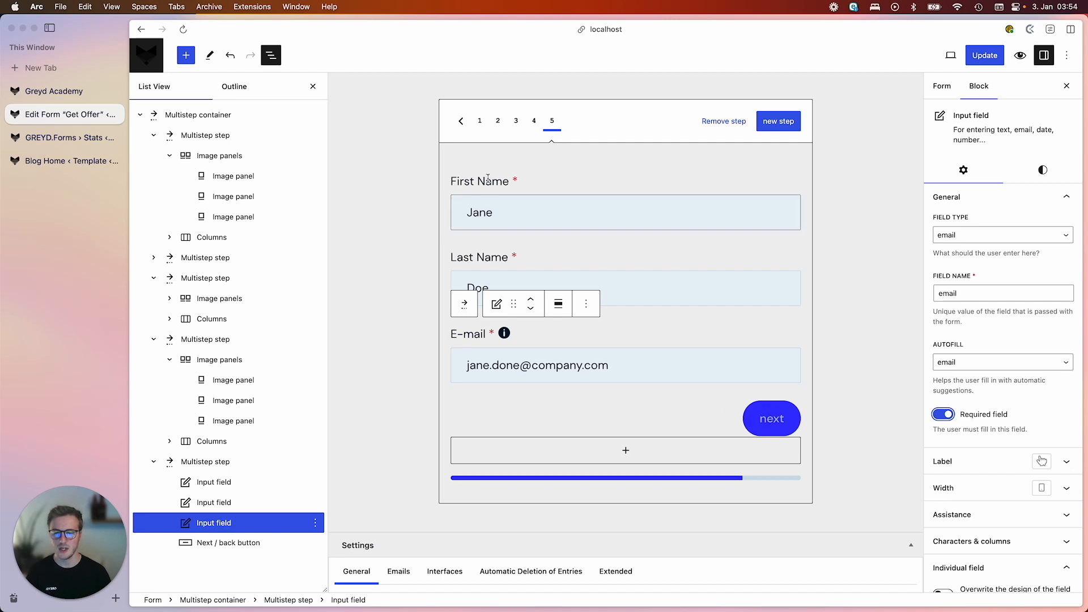
click(480, 212)
click(568, 290)
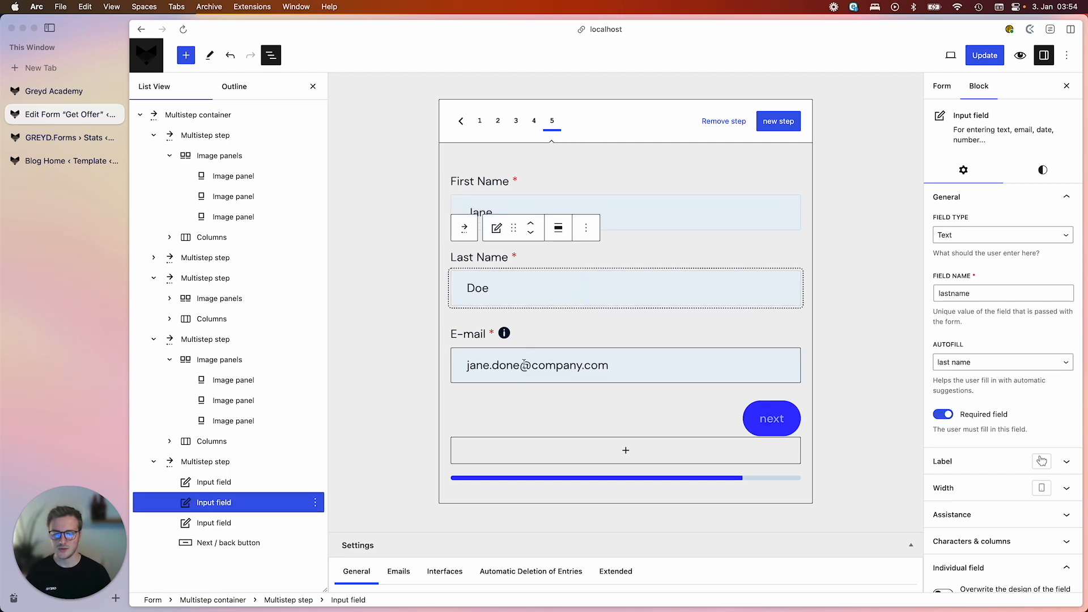
click(539, 342)
- Replace the fifth step's next button with a submit button below the E-mail input
click(771, 423)
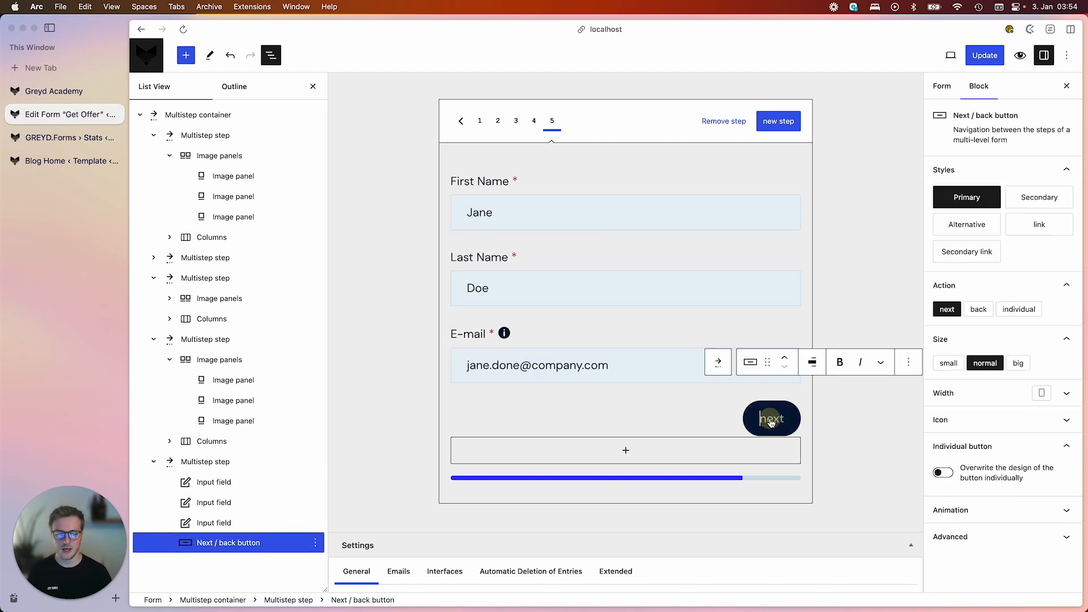
click(908, 362)
click(920, 323)
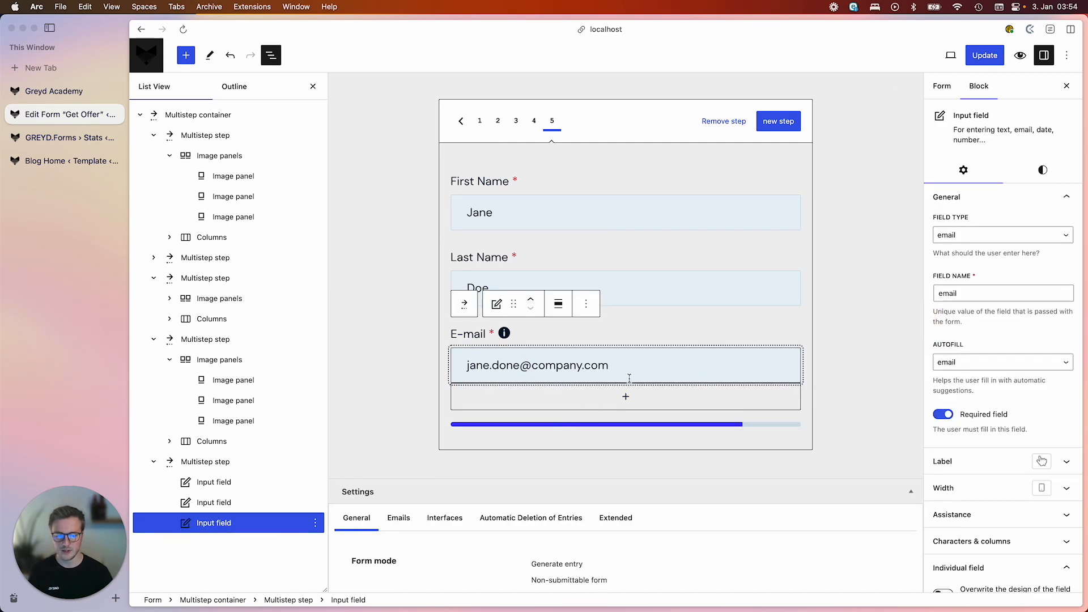
click(624, 397)
click(620, 323)
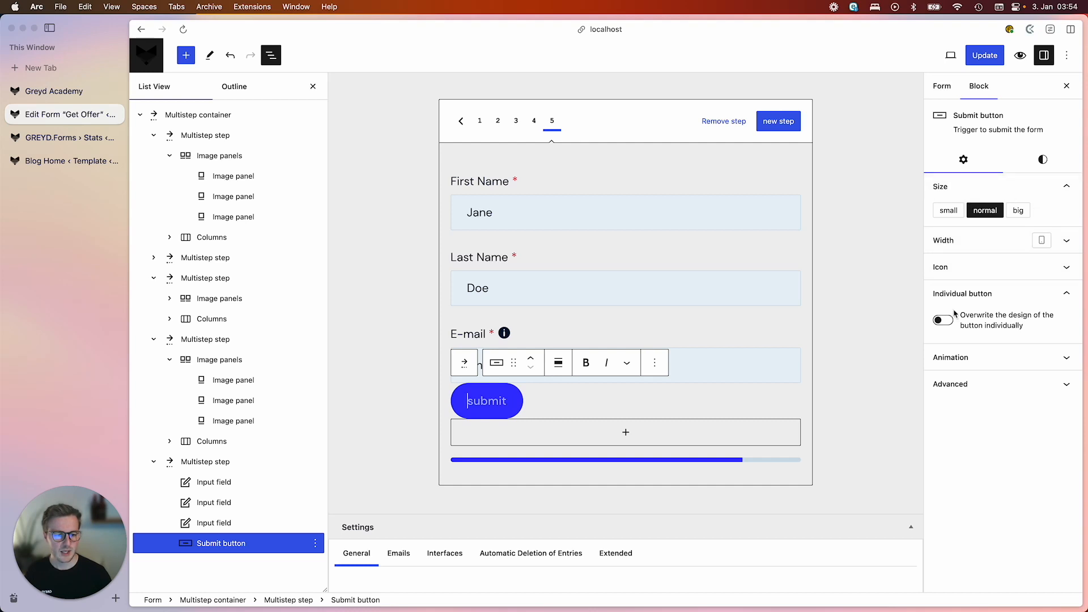
- Set the submit button's width to 100% and save the updated form
click(997, 240)
click(1068, 280)
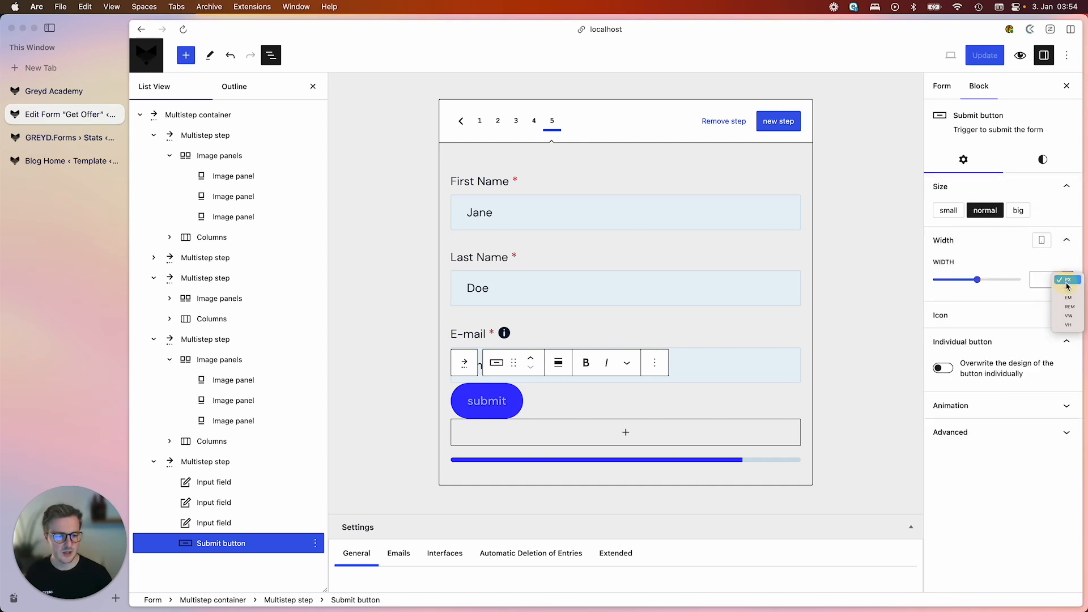
click(1068, 288)
click(1042, 279)
text(100)
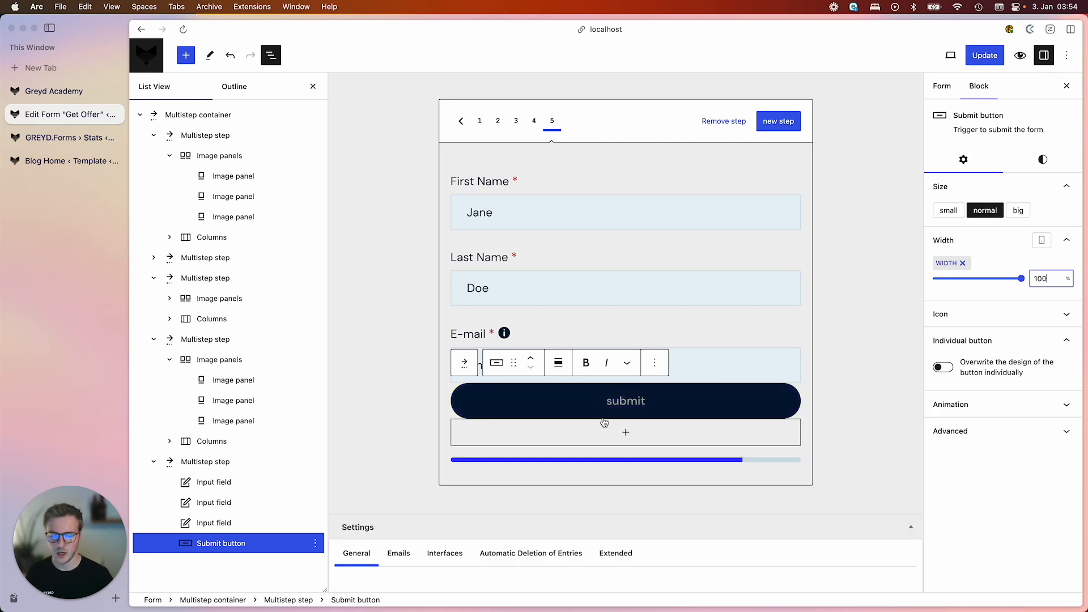
click(502, 286)
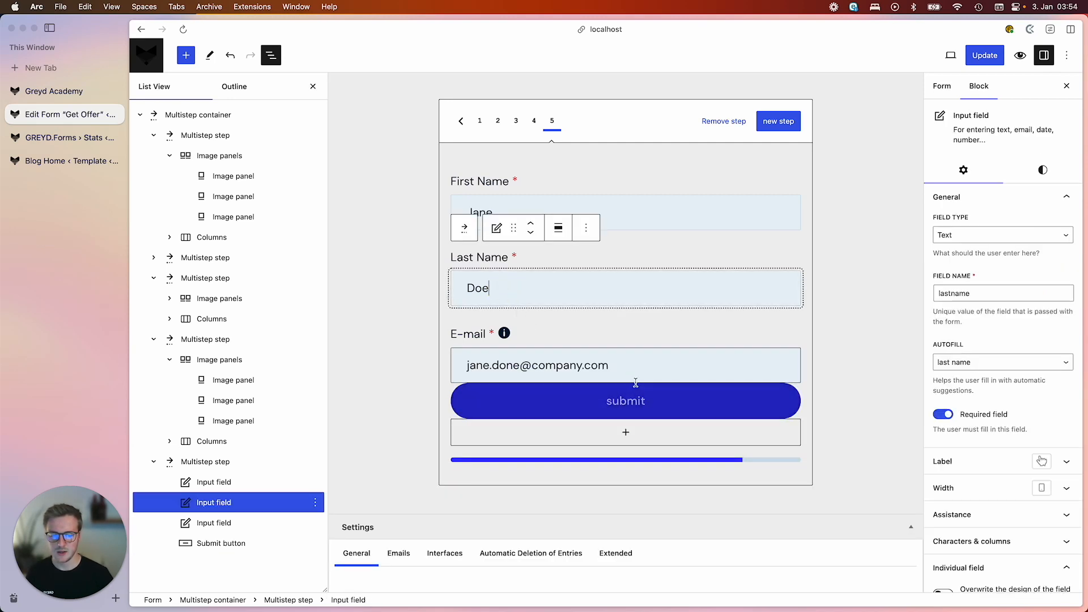
click(646, 397)
click(980, 55)
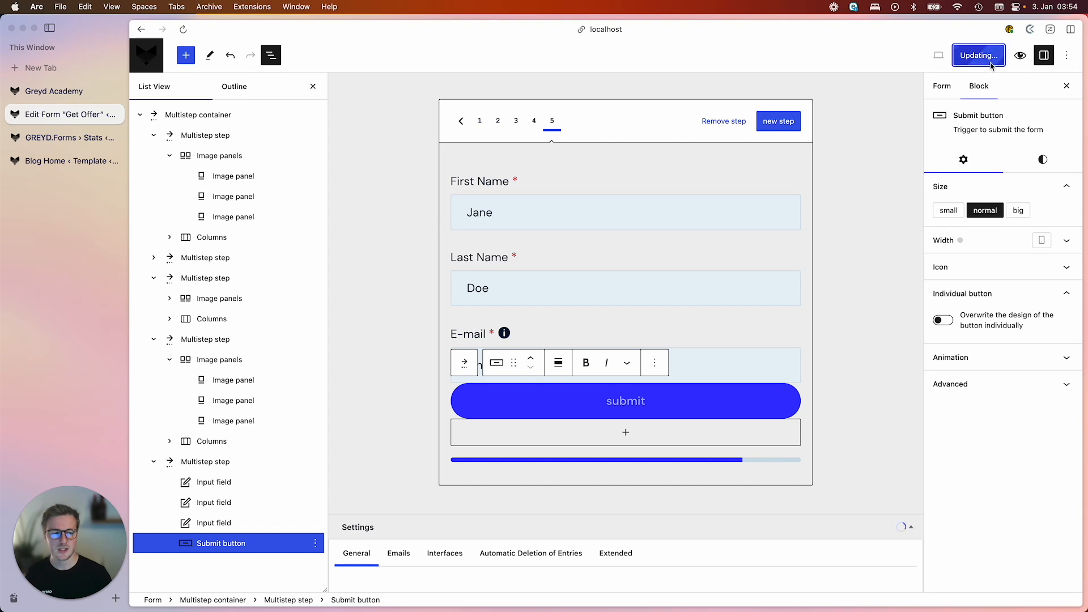
- Review all five steps of the form, from the service question through to the contact details
click(479, 122)
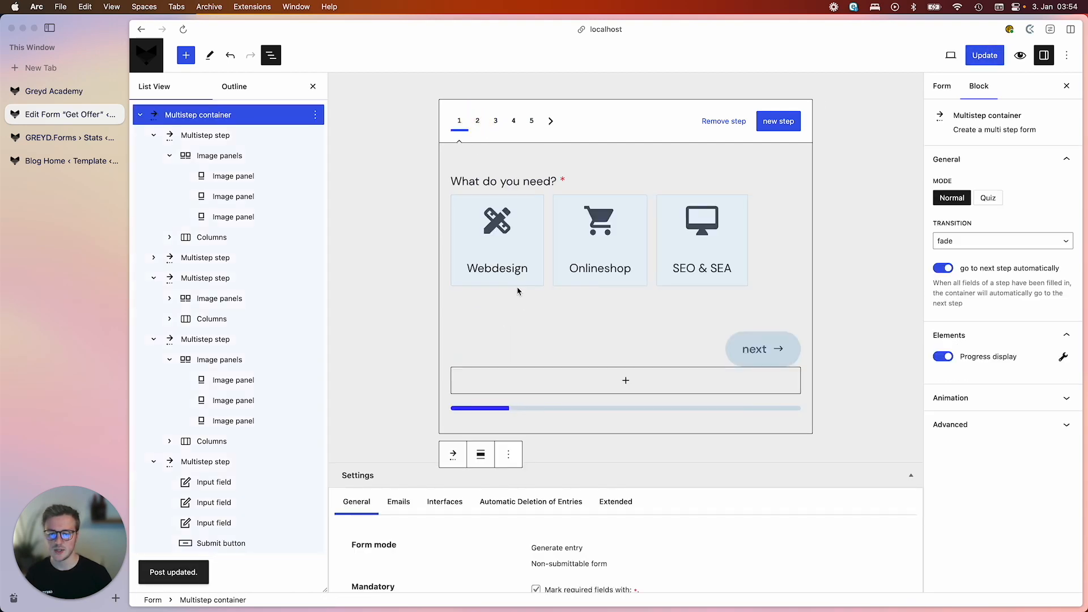
click(480, 126)
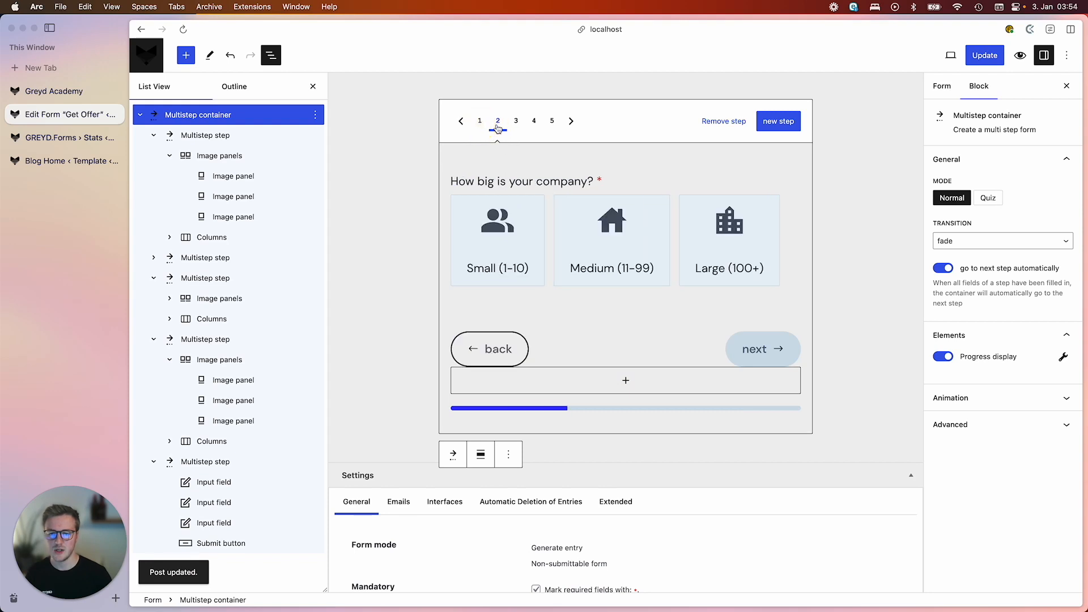
click(515, 122)
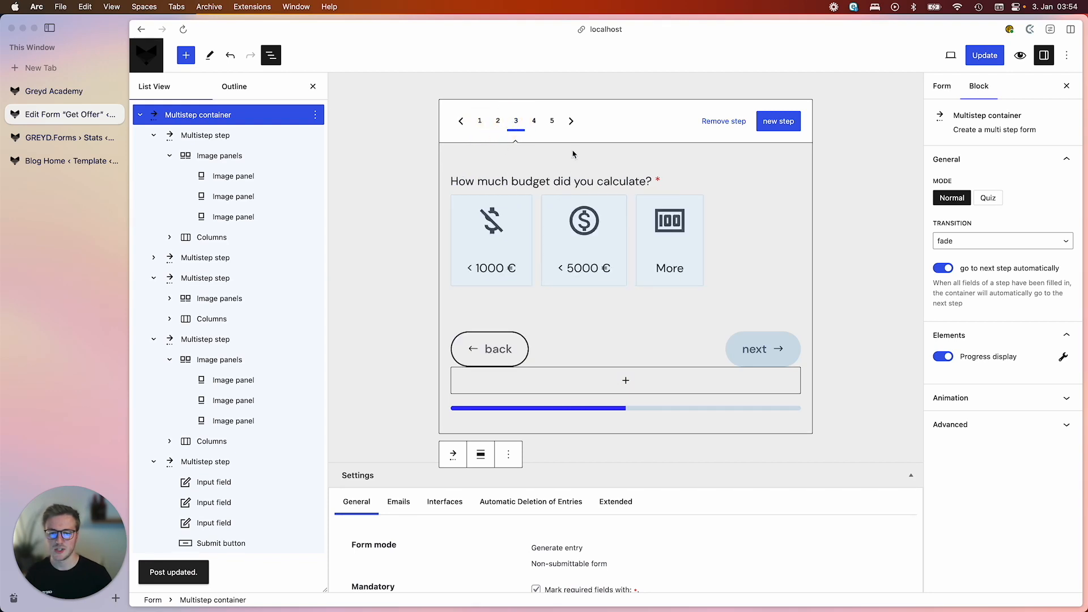
click(535, 124)
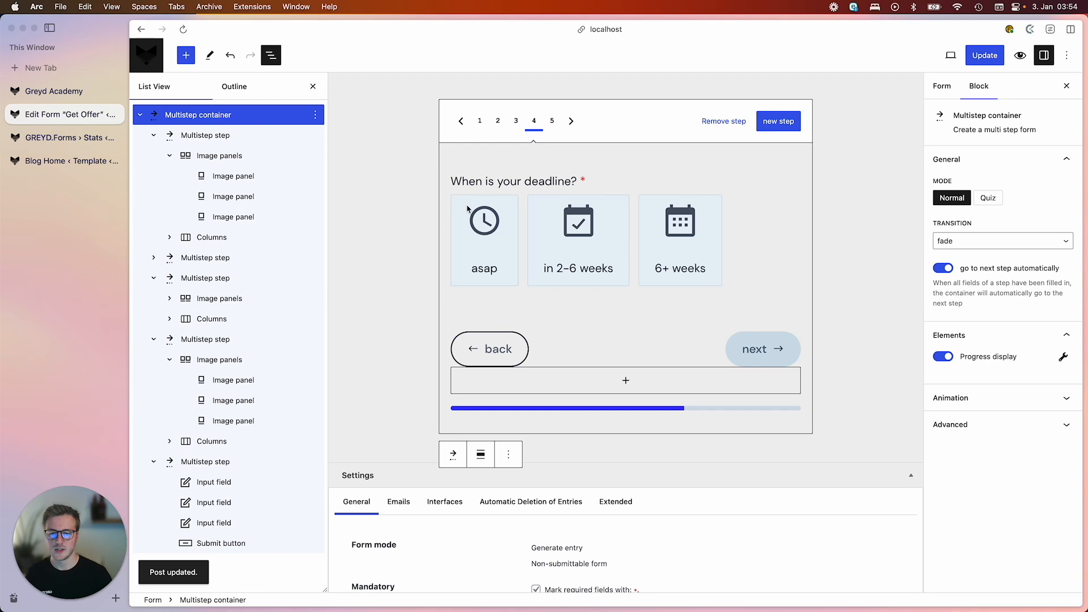
click(553, 121)
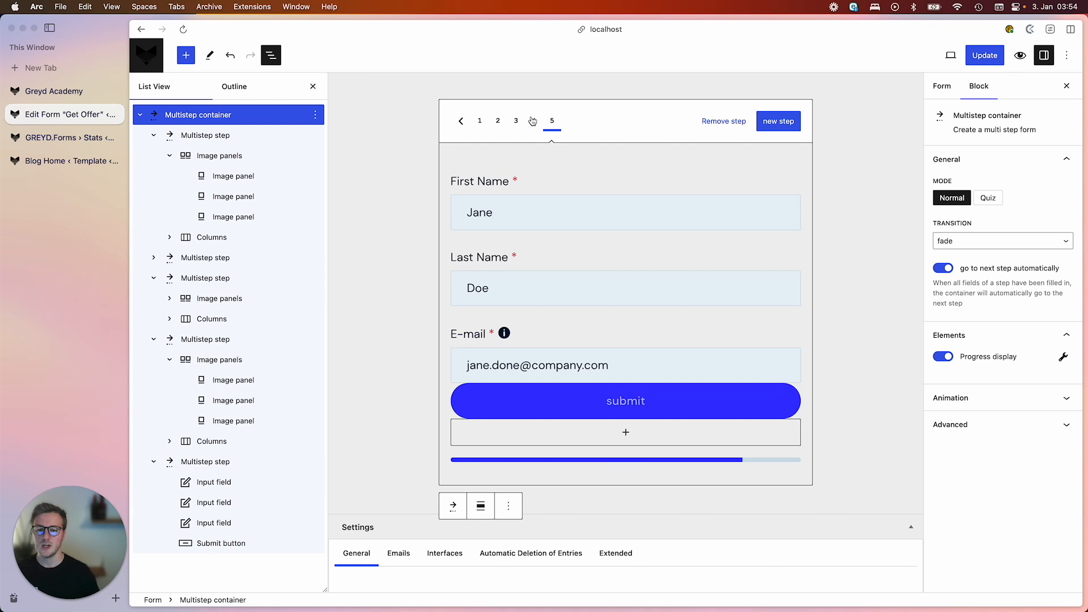
click(482, 122)
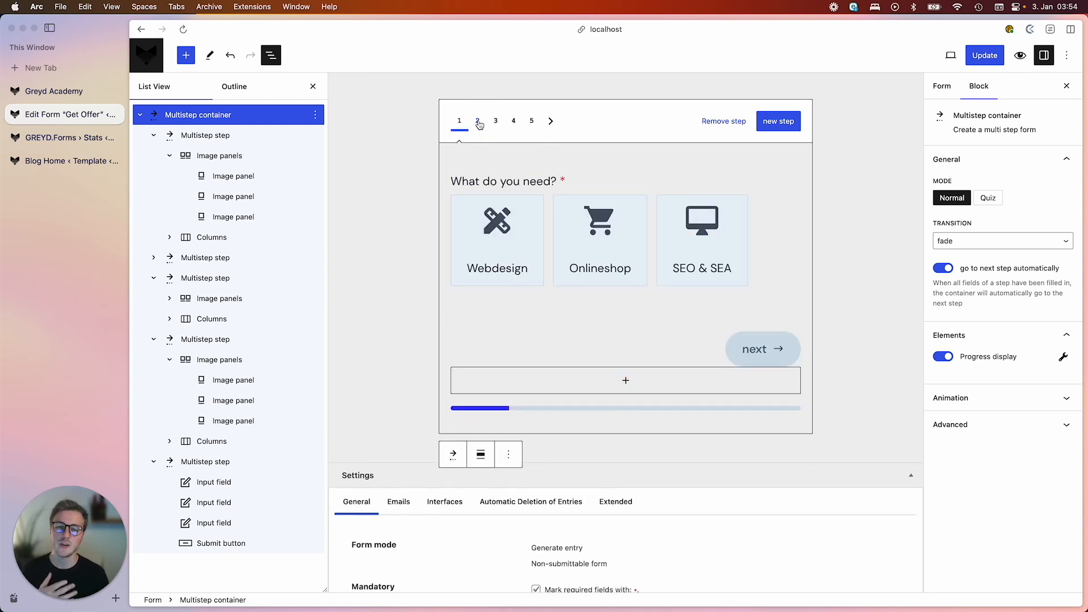
click(479, 125)
click(516, 121)
click(534, 123)
click(552, 122)
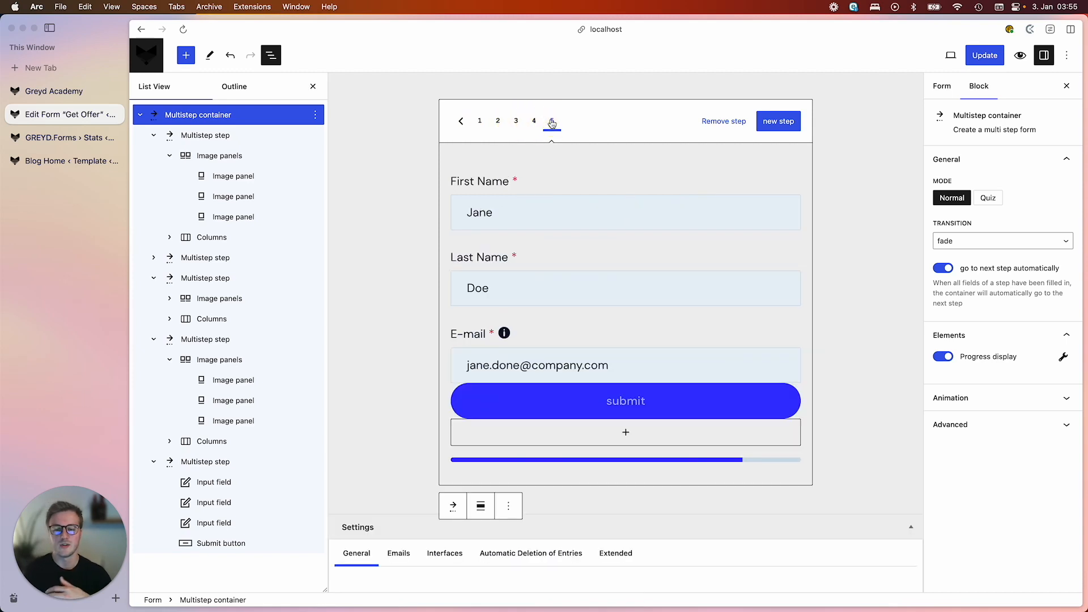
click(480, 121)
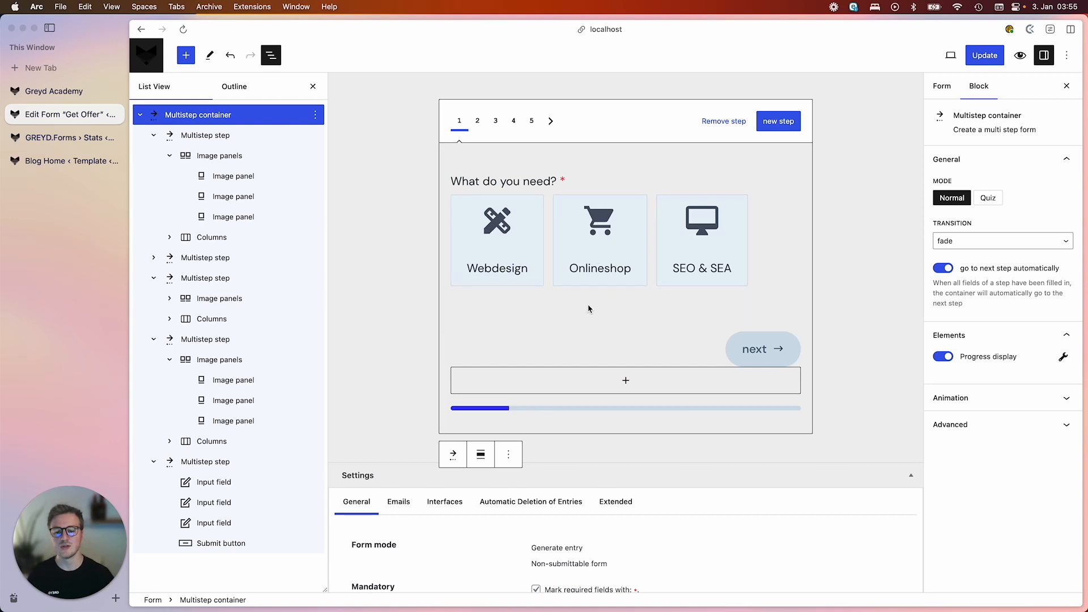
click(530, 124)
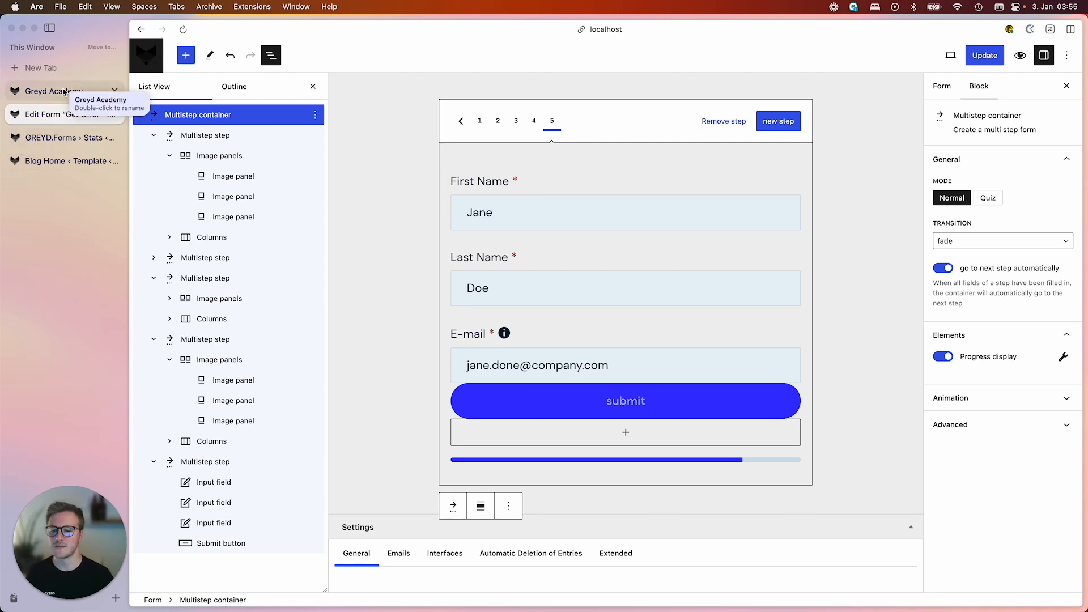
scroll(530, 292, down, 4)
scroll(530, 292, up, 4)
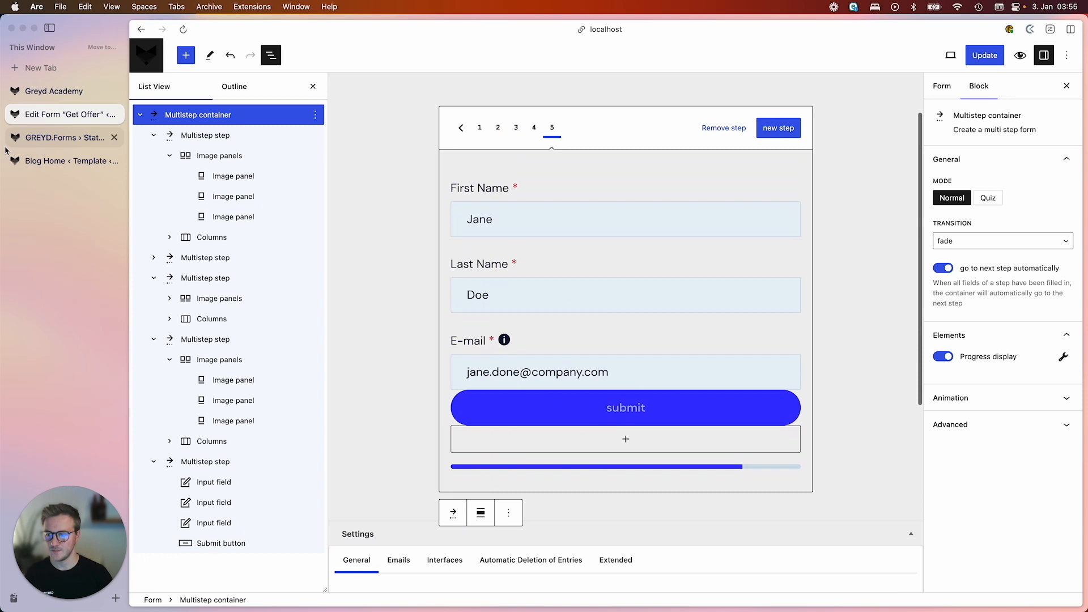
- Switch to the Greyd Academy site and open the Popups overview of GREYD.SUITE
click(34, 137)
click(51, 161)
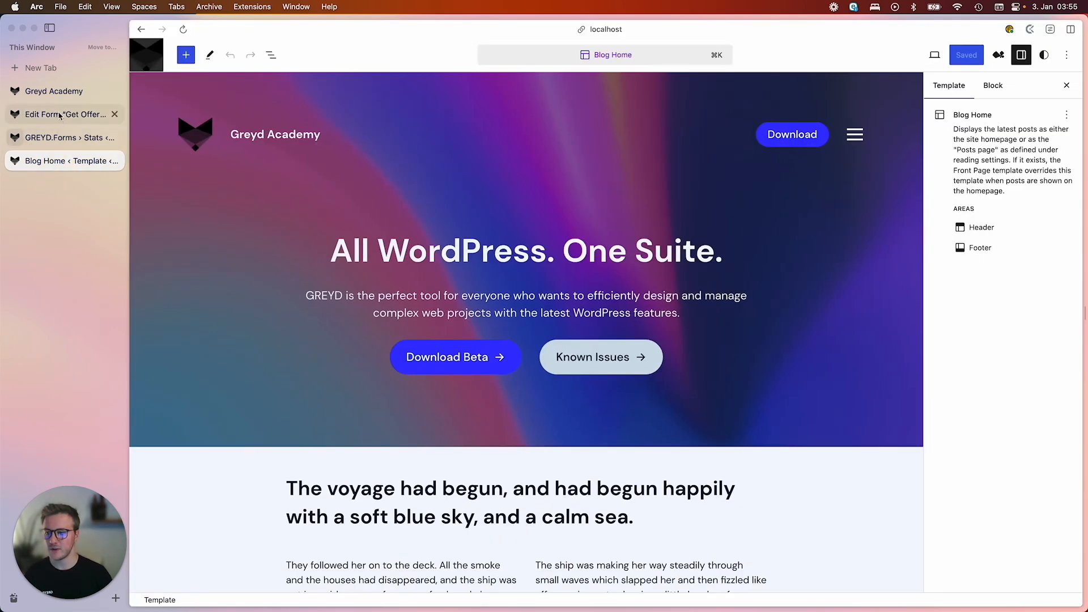
click(53, 91)
mouse_move(425, 47)
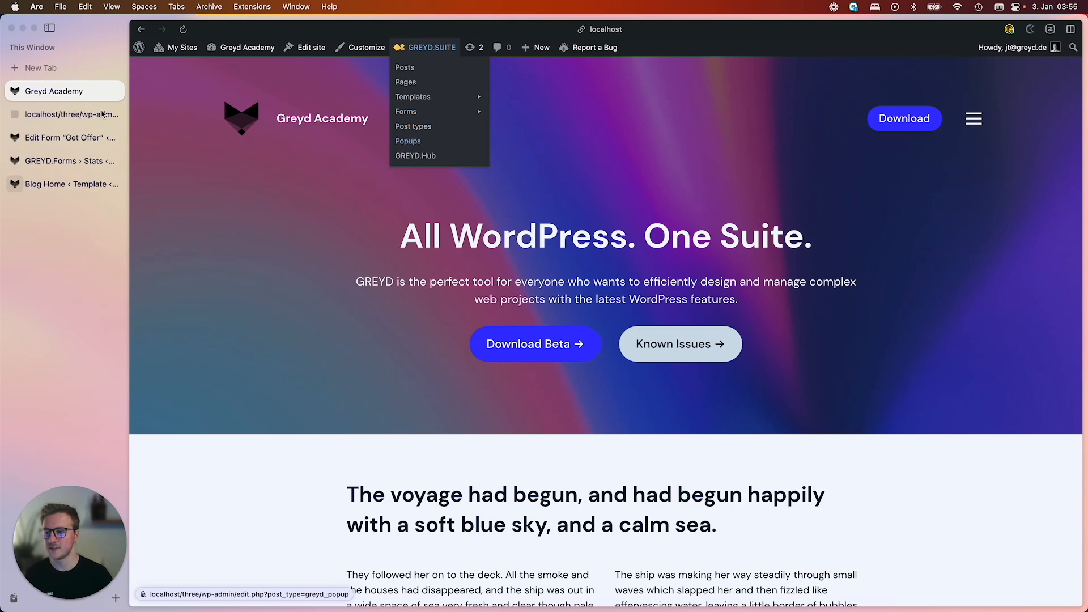
click(417, 143)
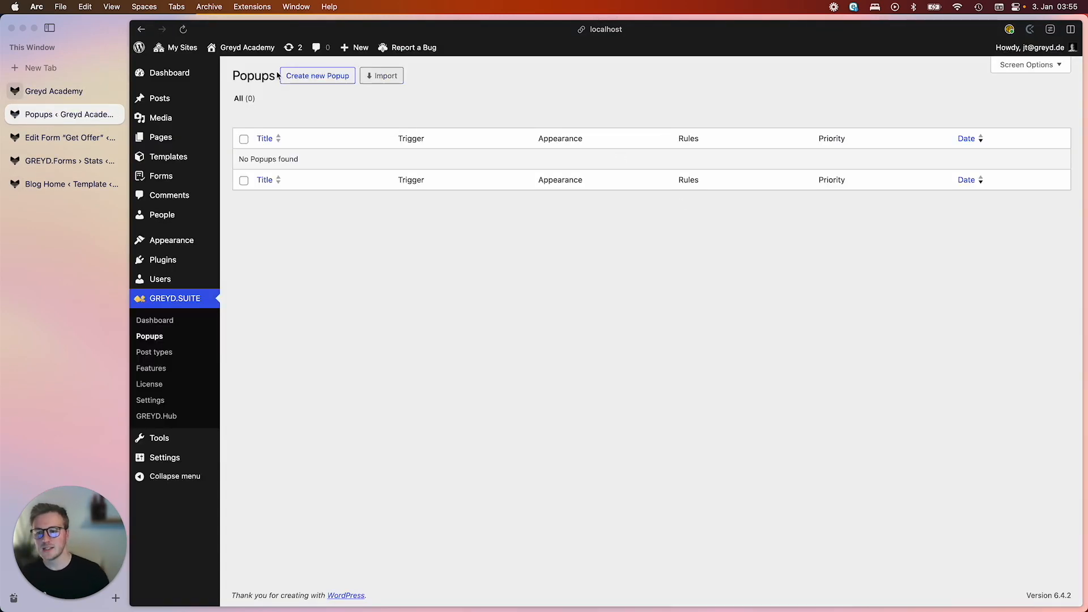
- Create a new popup from the Slide in content template
click(303, 75)
click(704, 330)
click(645, 328)
click(561, 325)
click(728, 317)
click(502, 327)
click(652, 332)
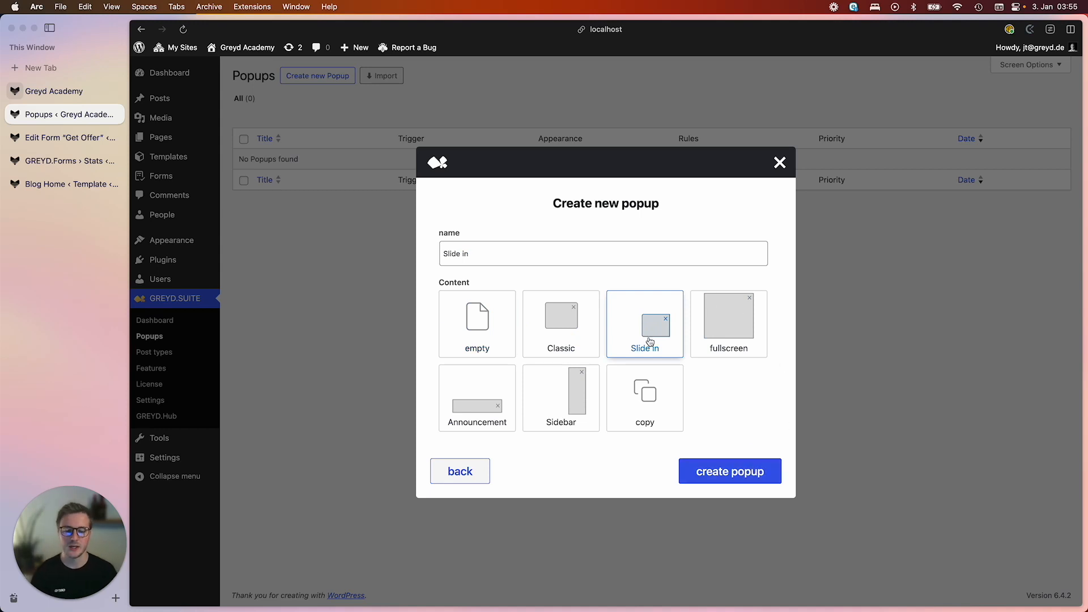
click(693, 442)
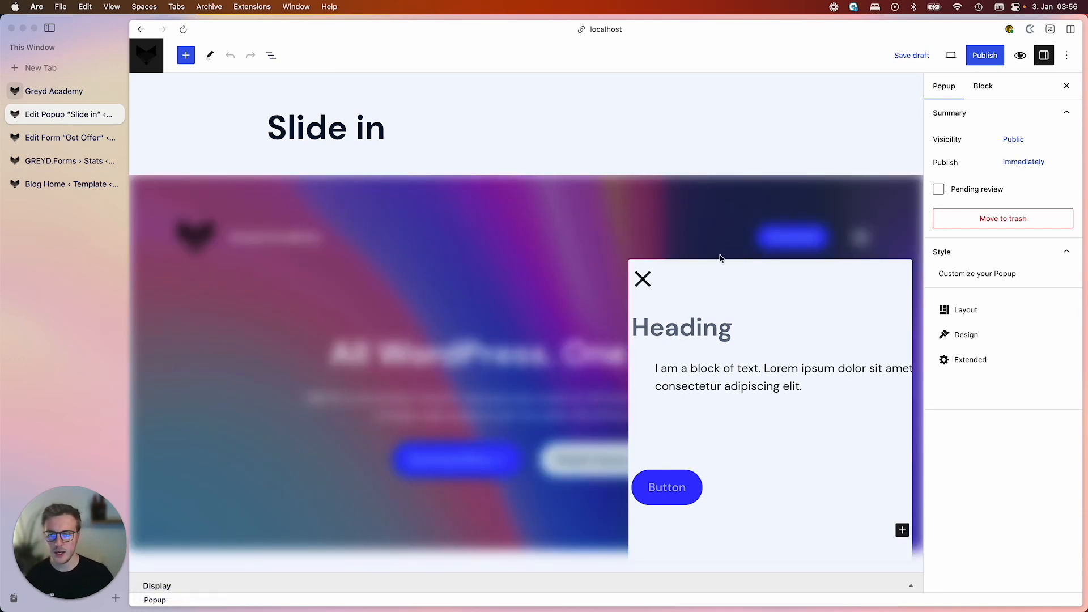
- Delete all the template's blocks from the popup, from the close icon through to the GREYD Buttons
click(271, 55)
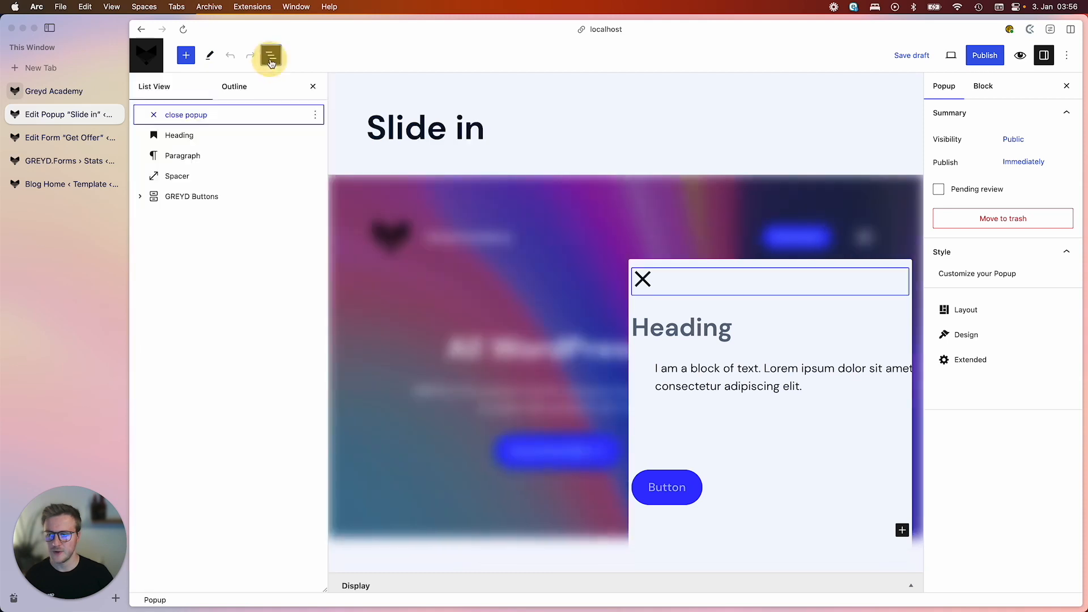
click(209, 197)
shift+click(202, 114)
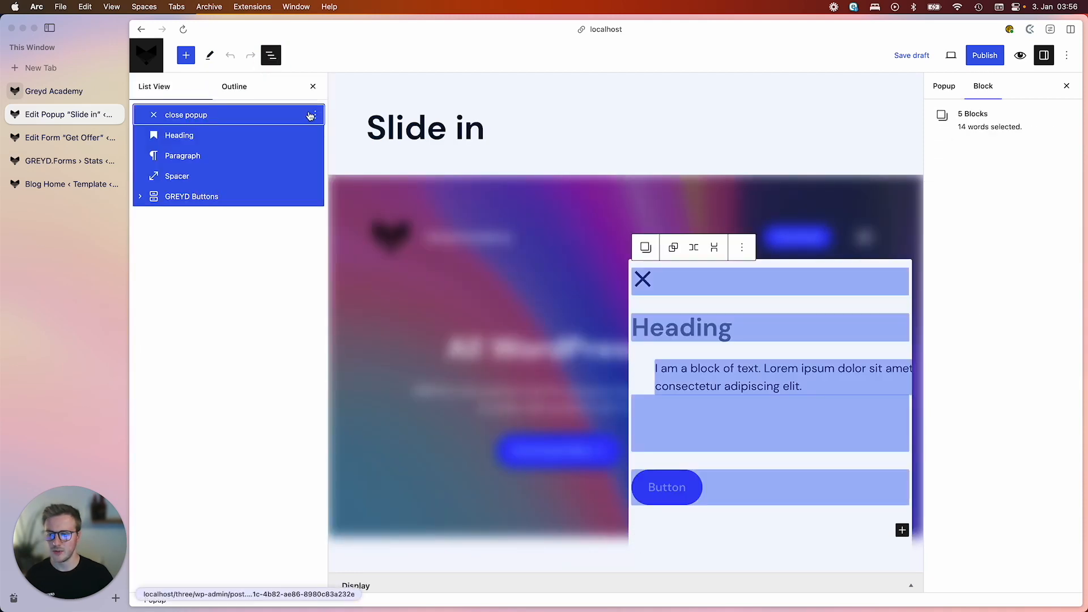
click(316, 116)
click(369, 305)
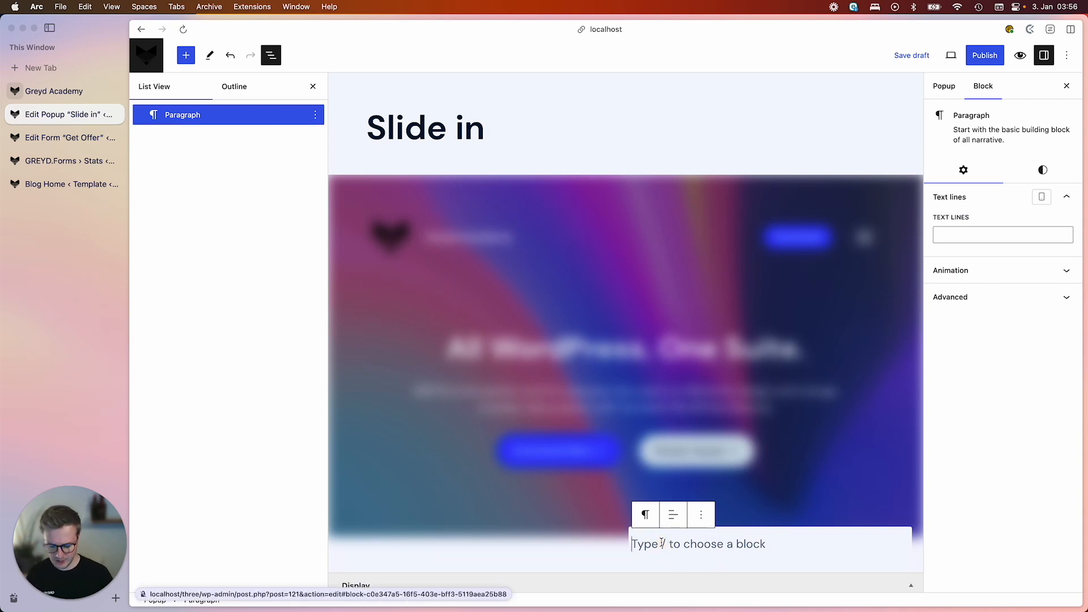
- Add a heading block reading "Request an offer today!" to the empty popup and set it to level H3
text(/he)
key(Return)
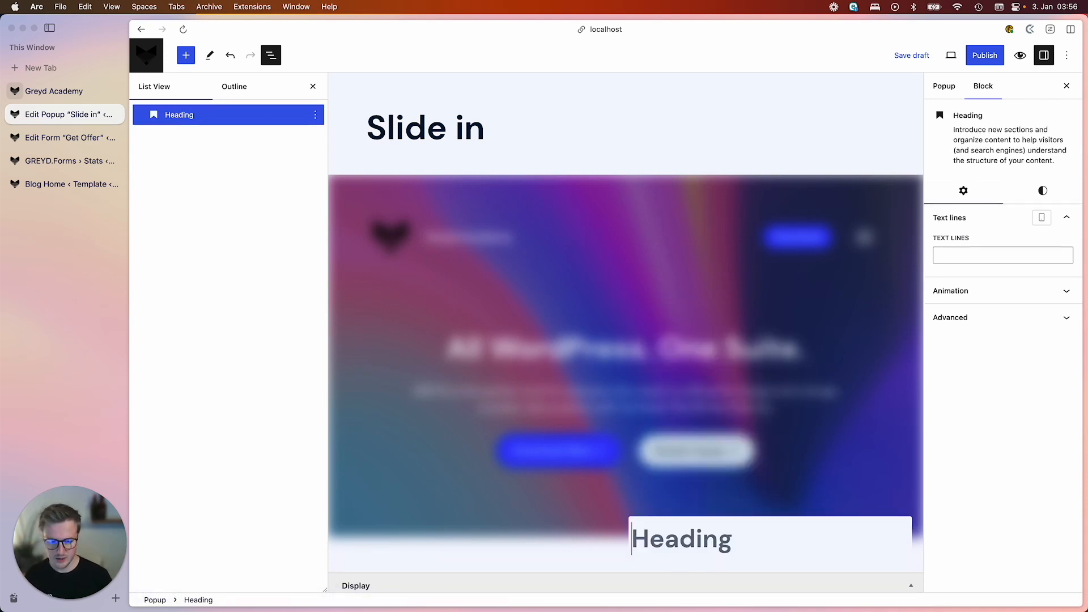
text(Reque)
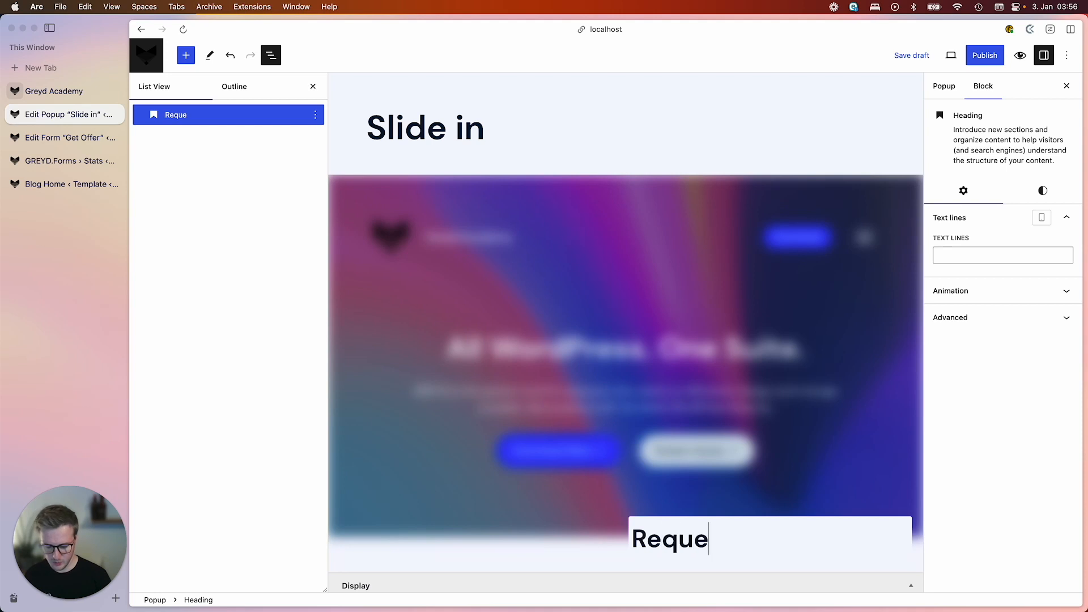
text(st an offer today!)
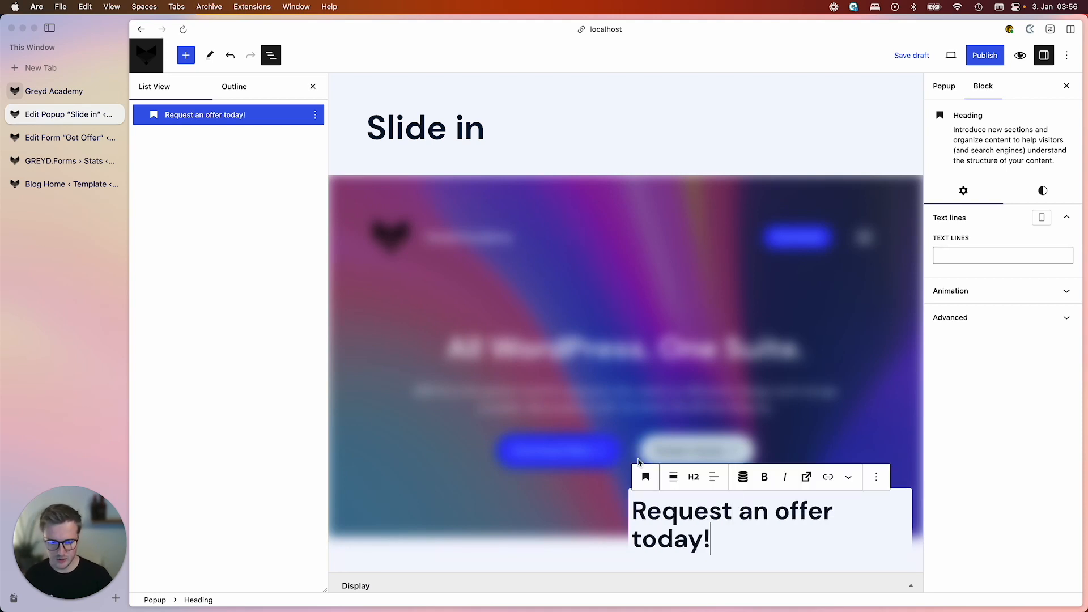
click(707, 480)
click(702, 480)
click(702, 481)
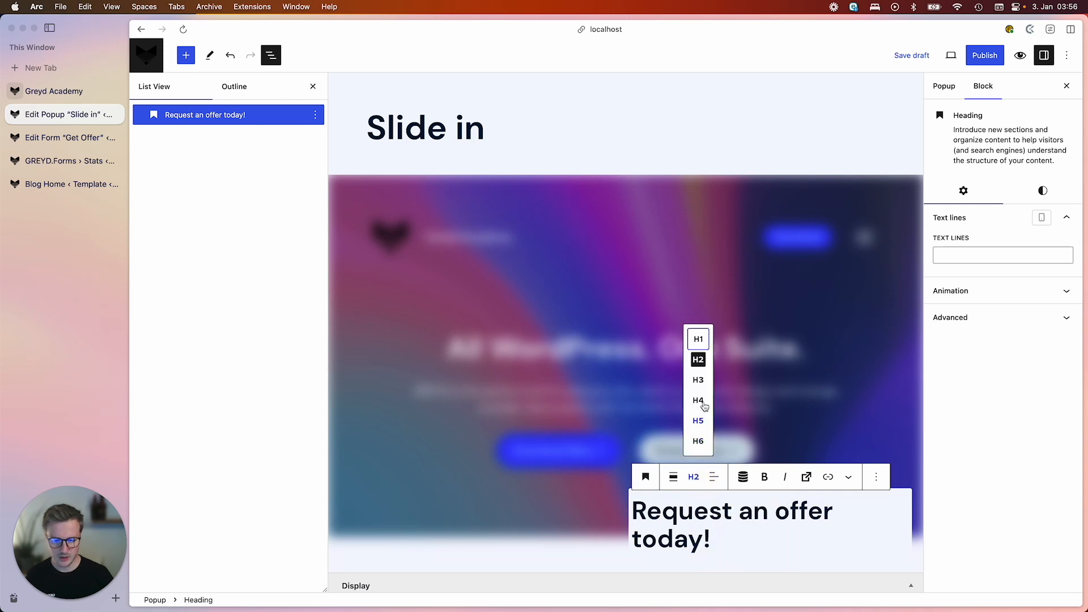
click(699, 377)
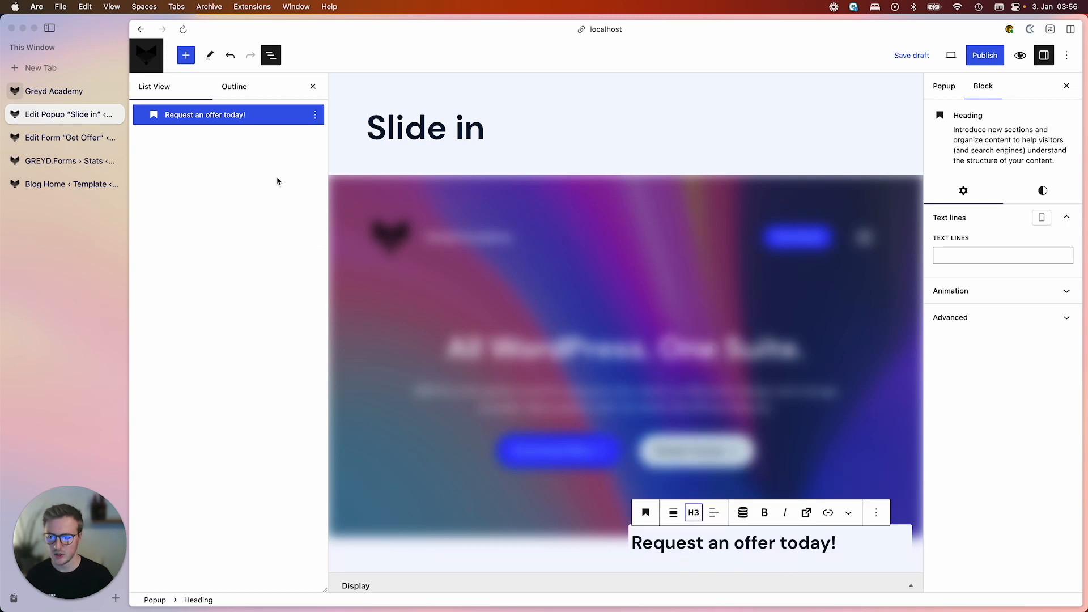
- Insert a Form block below the heading, assign the Get Offer form to it and check its preview in the popup
click(866, 548)
key(Return)
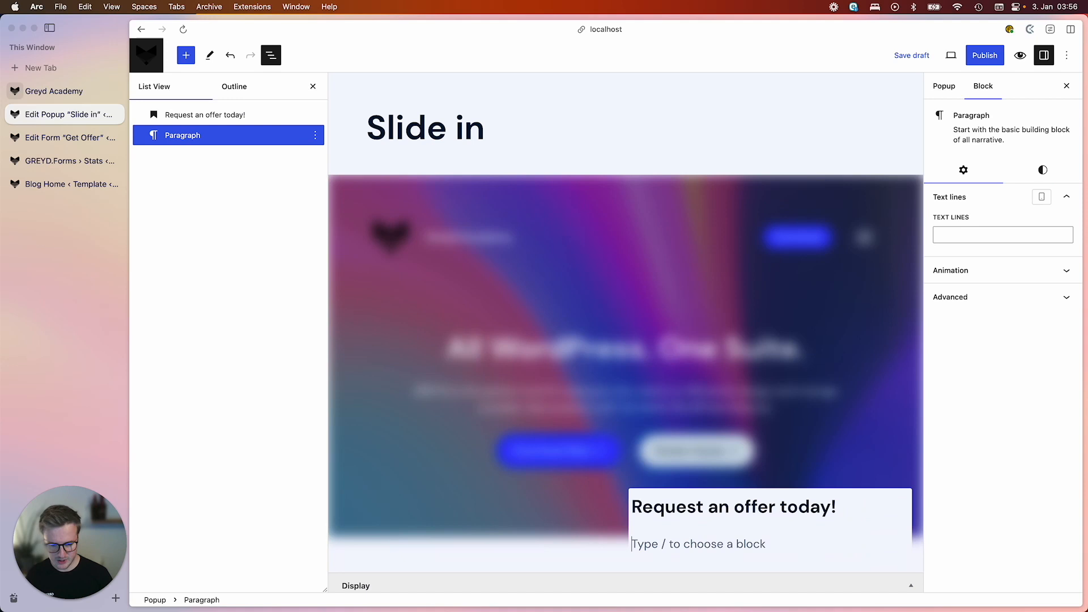
text(/form)
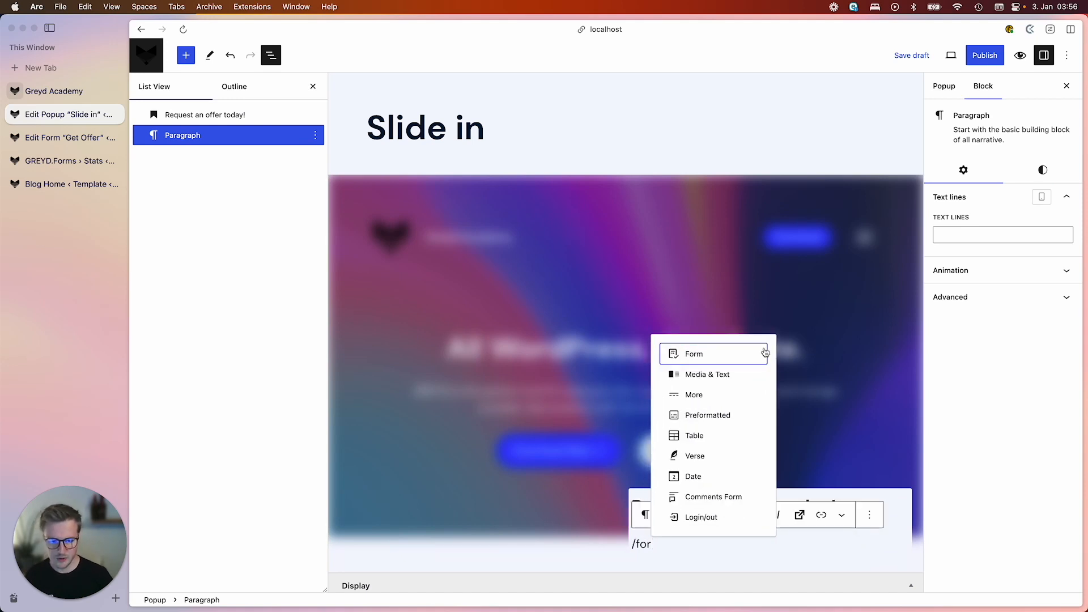
click(723, 356)
click(672, 522)
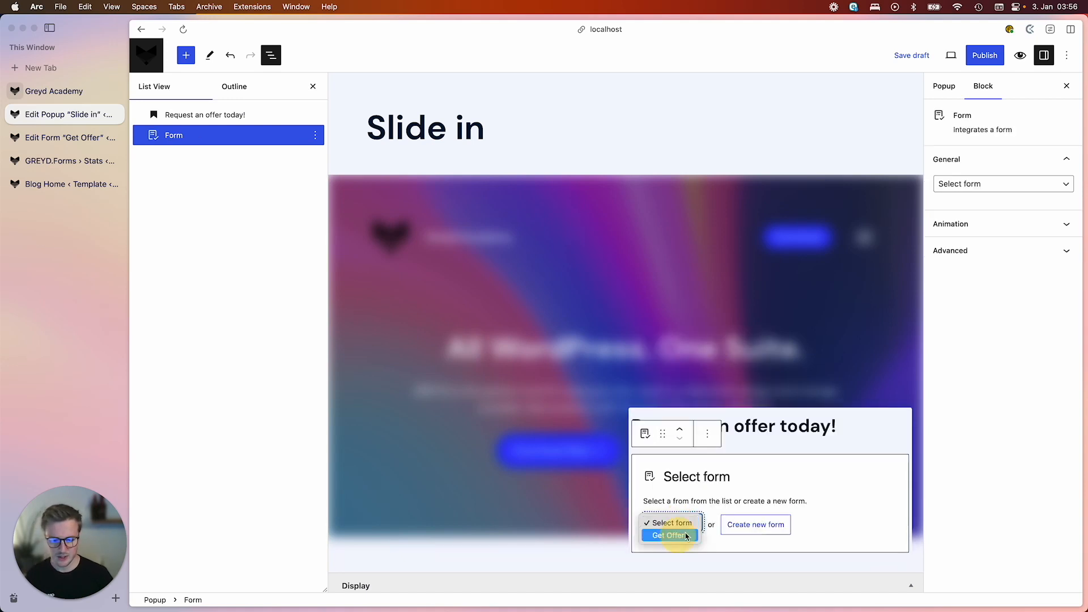
click(673, 534)
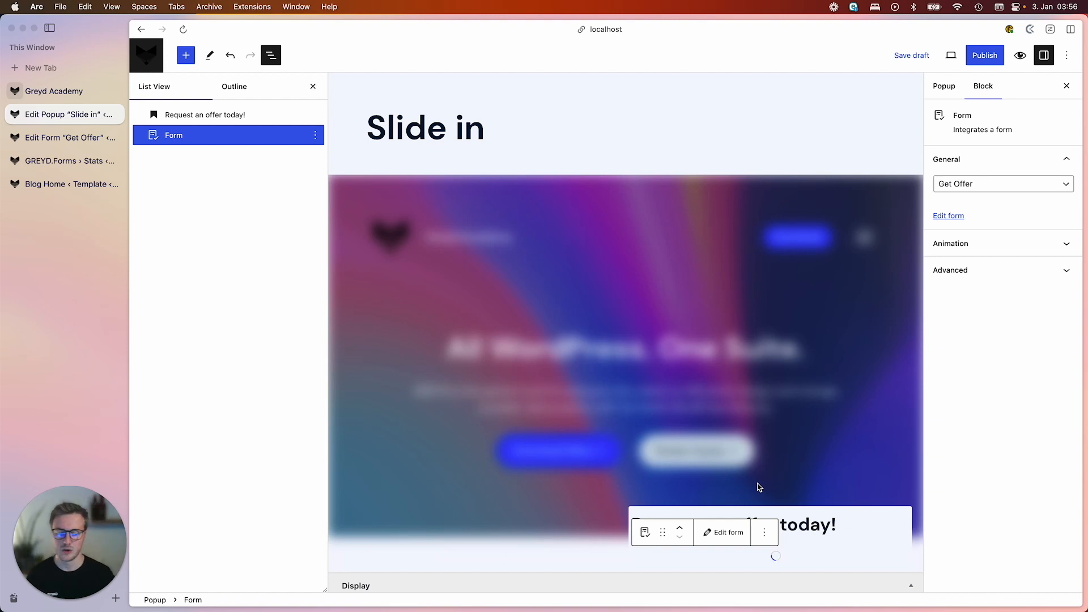
scroll(815, 397, down, 5)
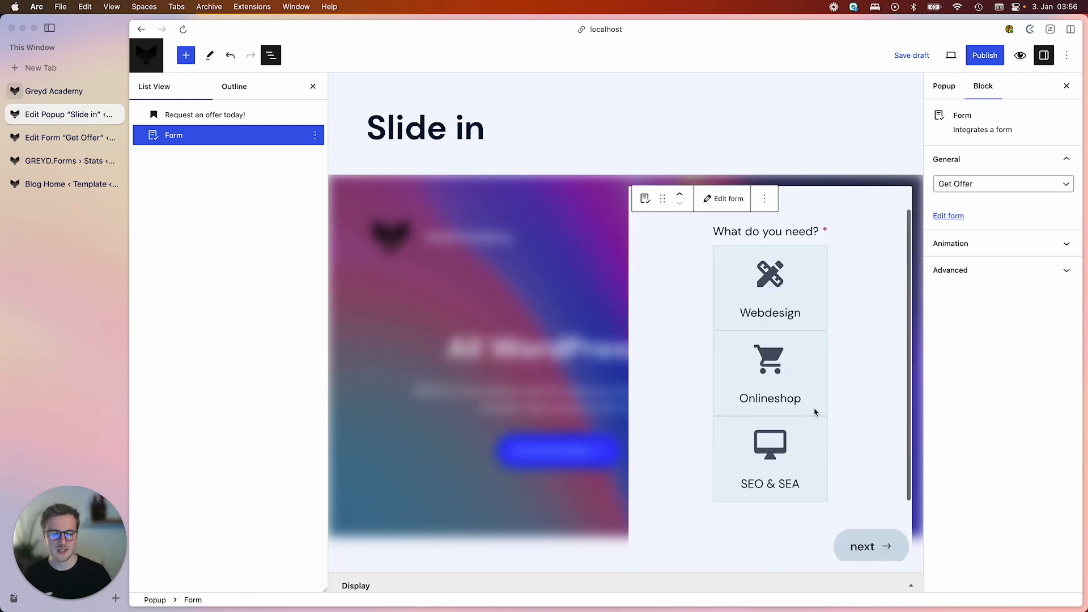
scroll(773, 329, up, 3)
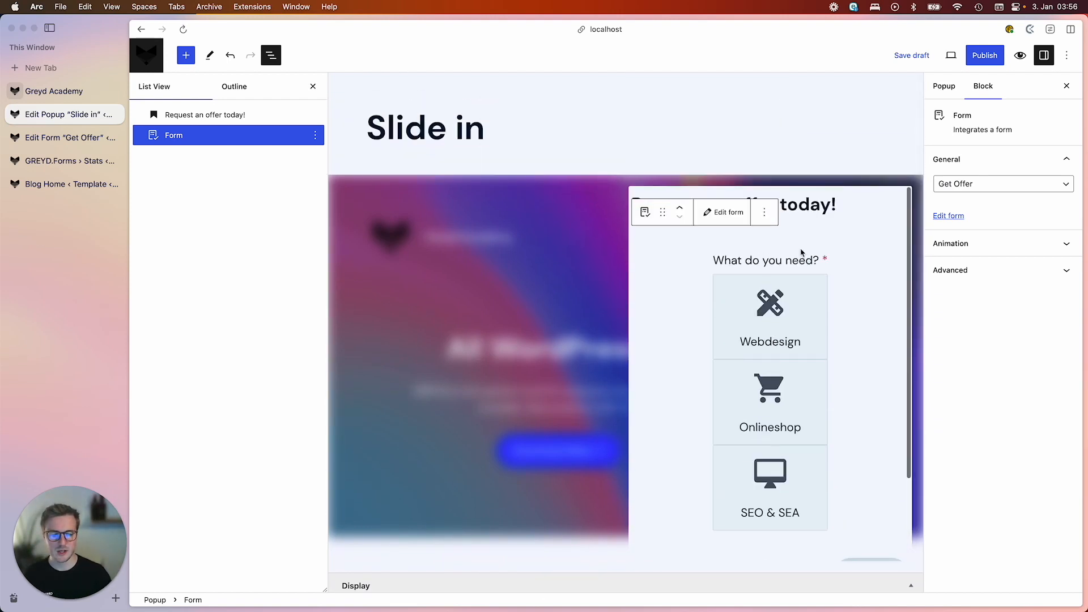
scroll(776, 397, down, 5)
scroll(775, 457, up, 5)
scroll(757, 428, down, 5)
scroll(754, 426, up, 5)
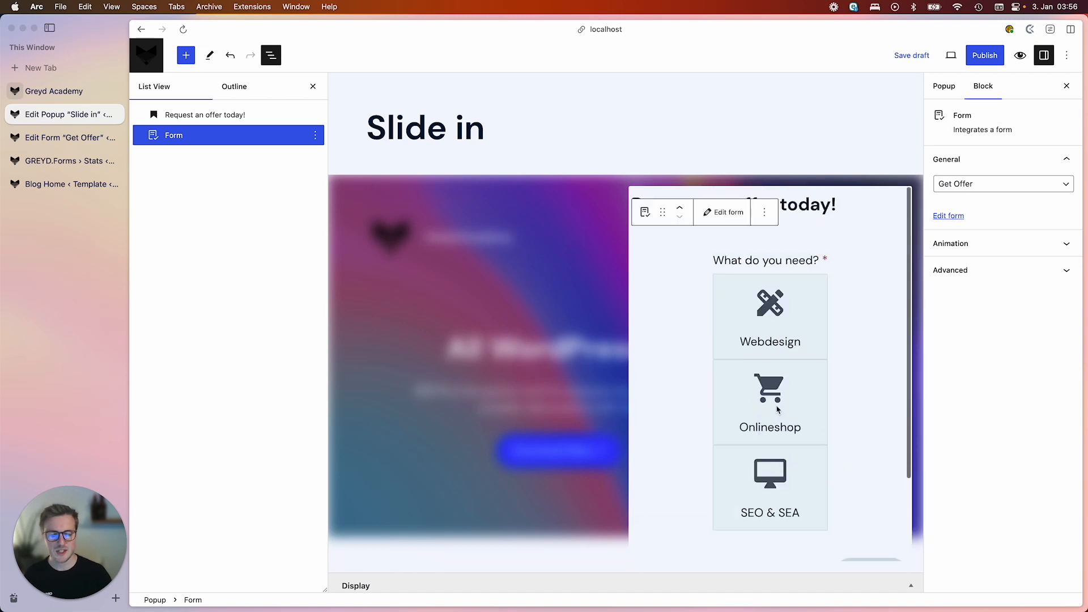
- Set the popup's custom width to 799 px in its layout settings
click(848, 211)
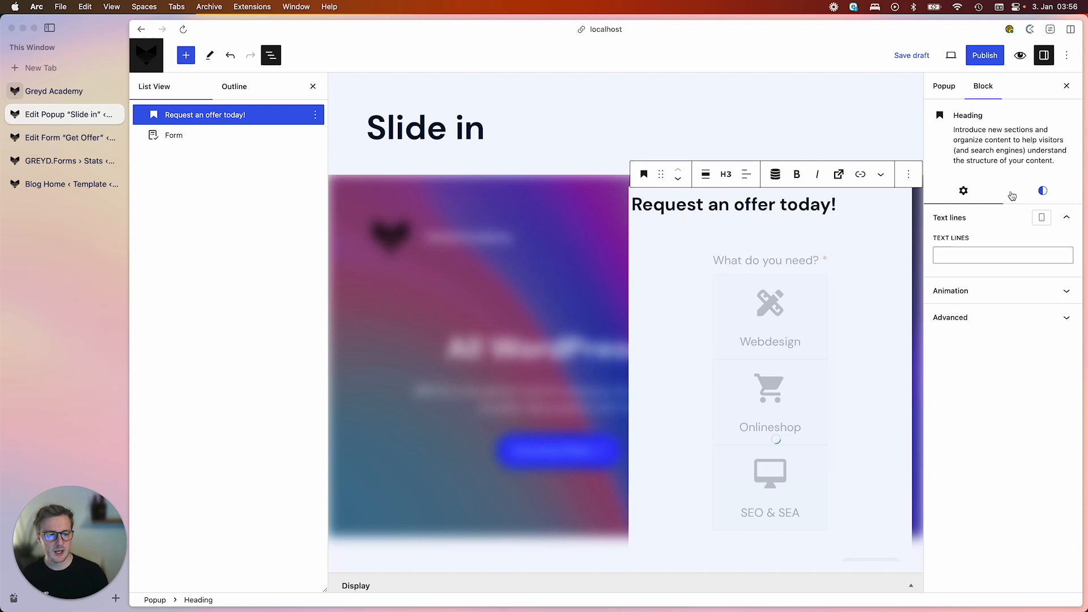
click(953, 87)
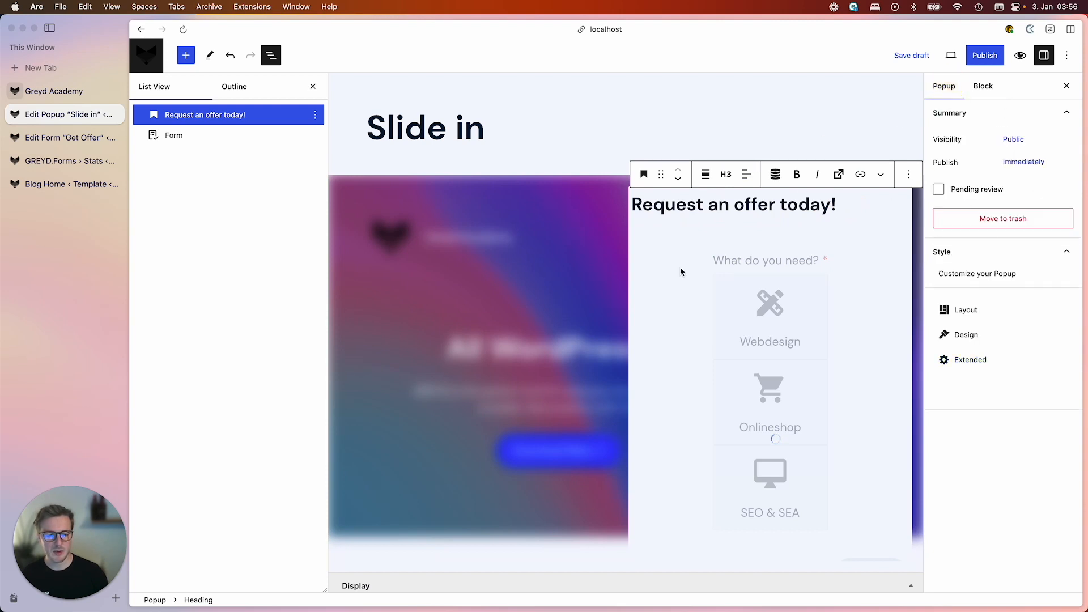
click(973, 309)
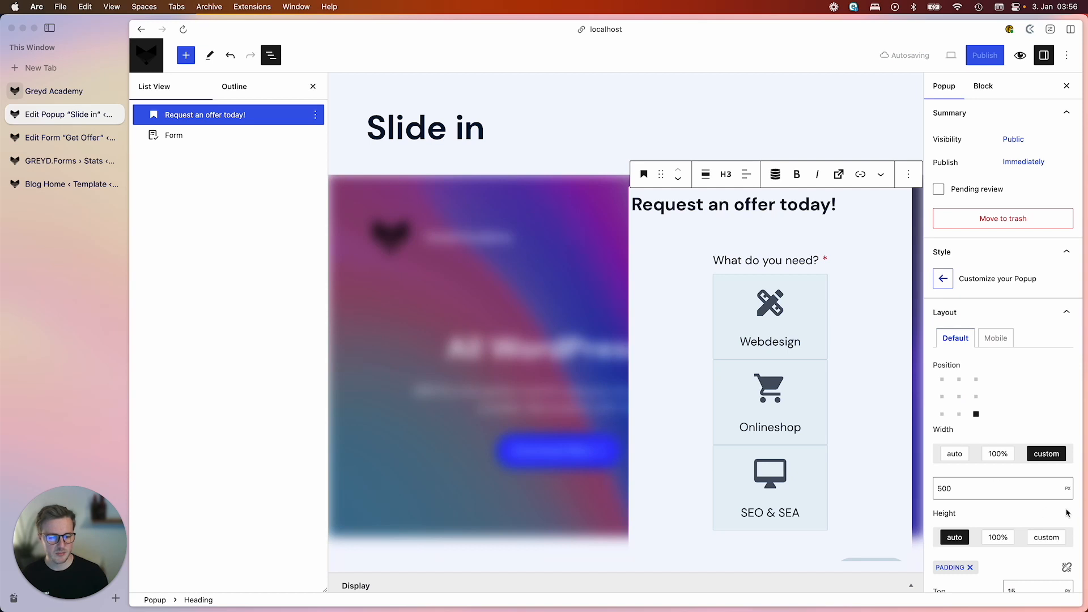
click(939, 488)
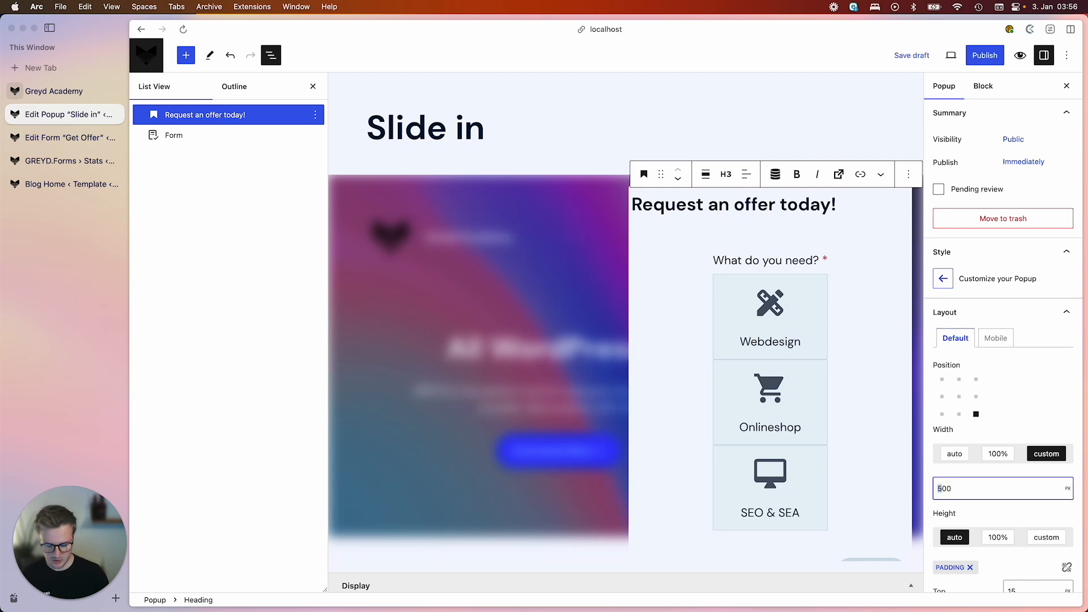
text(8)
scroll(1018, 497, down, 3)
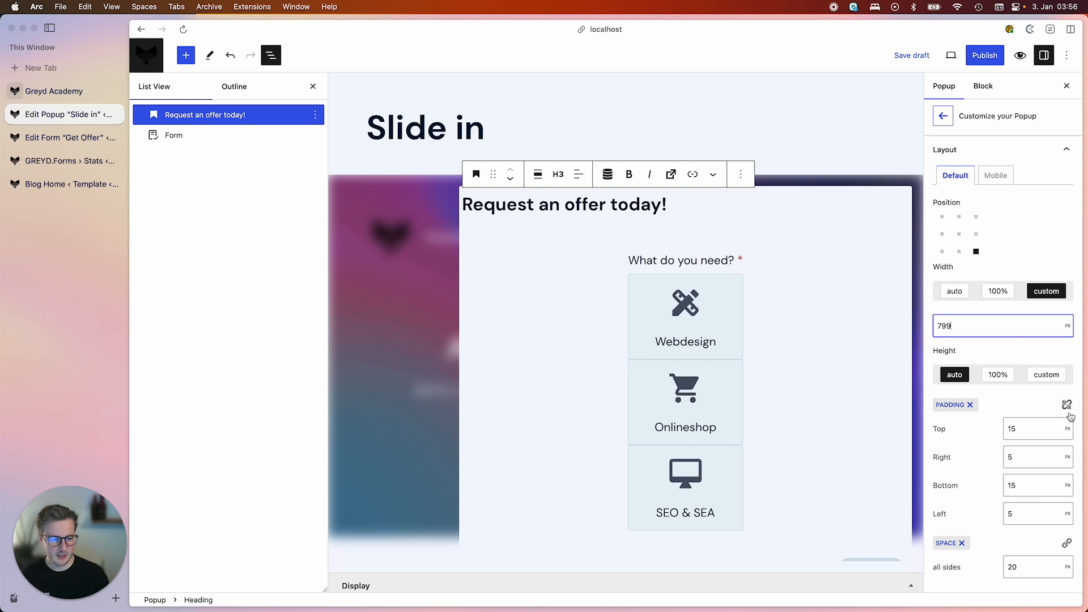
- Link the popup's padding values and set the padding to 2 em on all sides
click(1067, 406)
click(1067, 481)
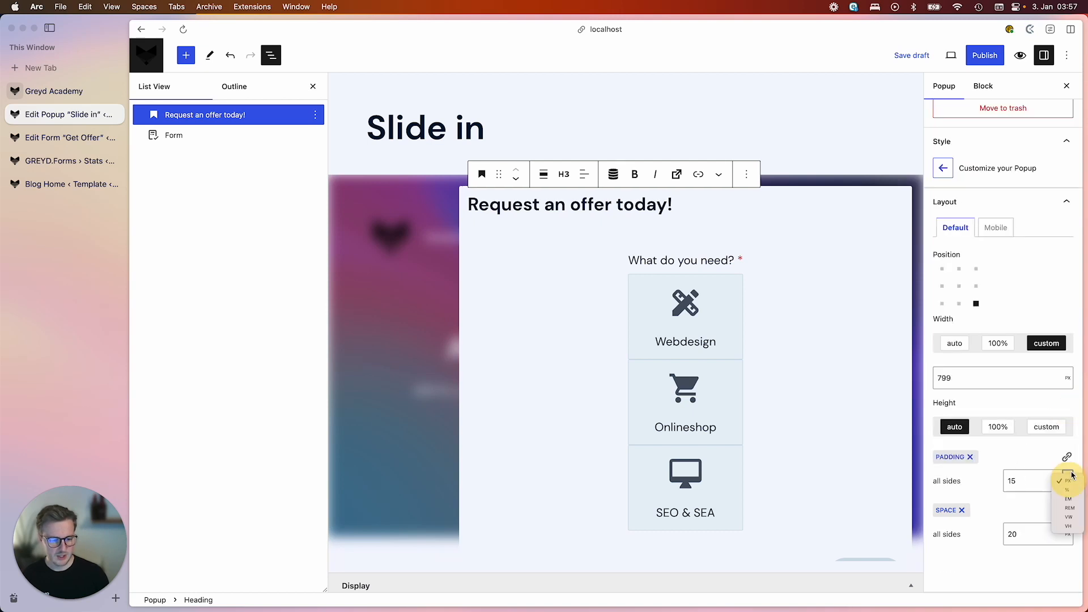
click(1066, 499)
double_click(1008, 480)
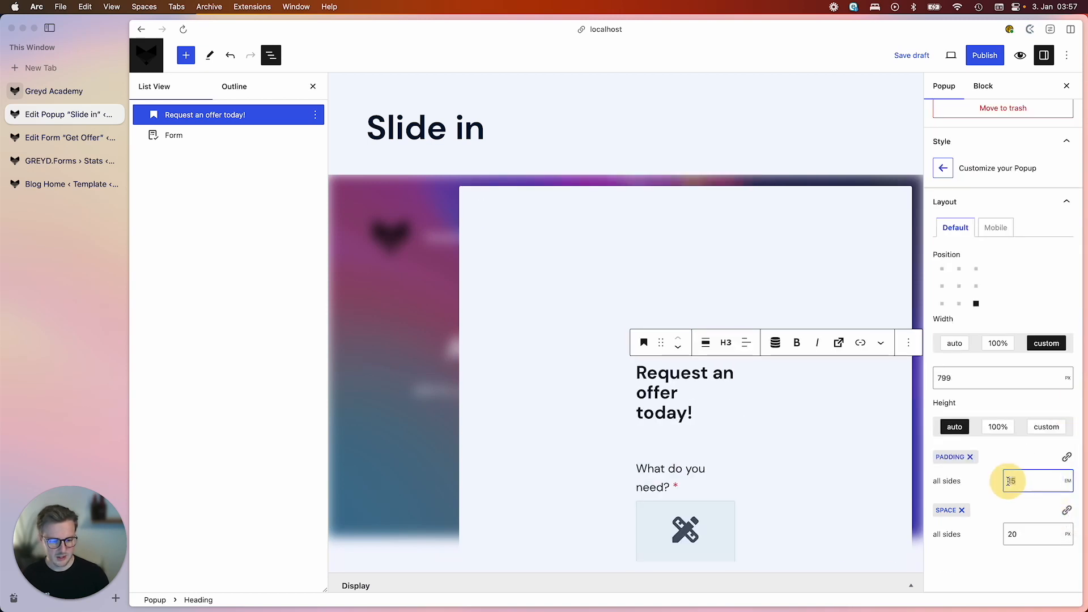
text(2)
- Unlink the popup's padding values and set the bottom padding to 0 em
click(1066, 457)
scroll(1026, 504, down, 2)
click(1021, 473)
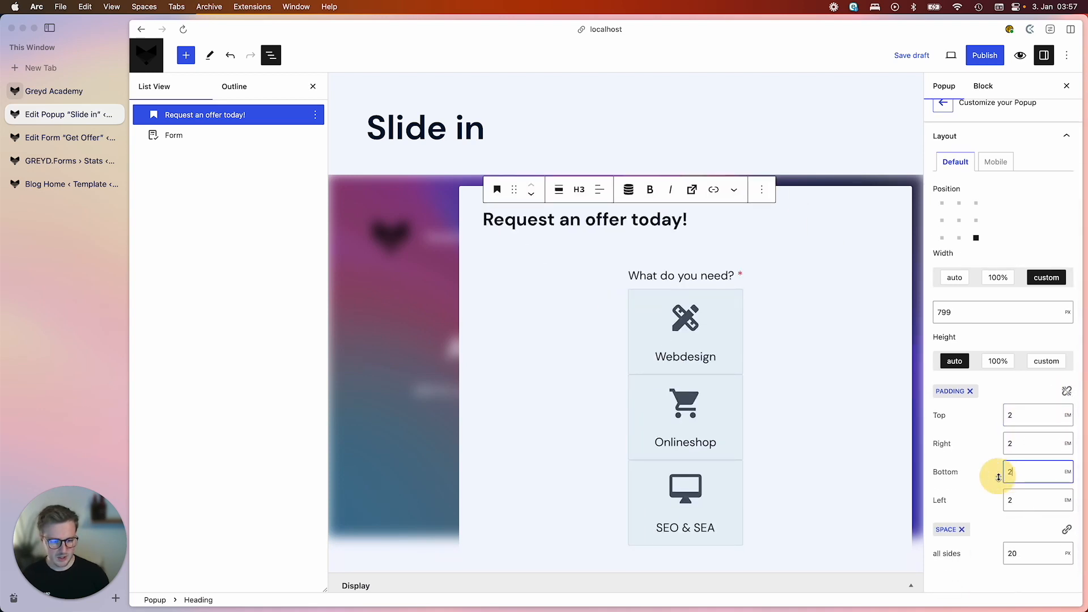
text(0)
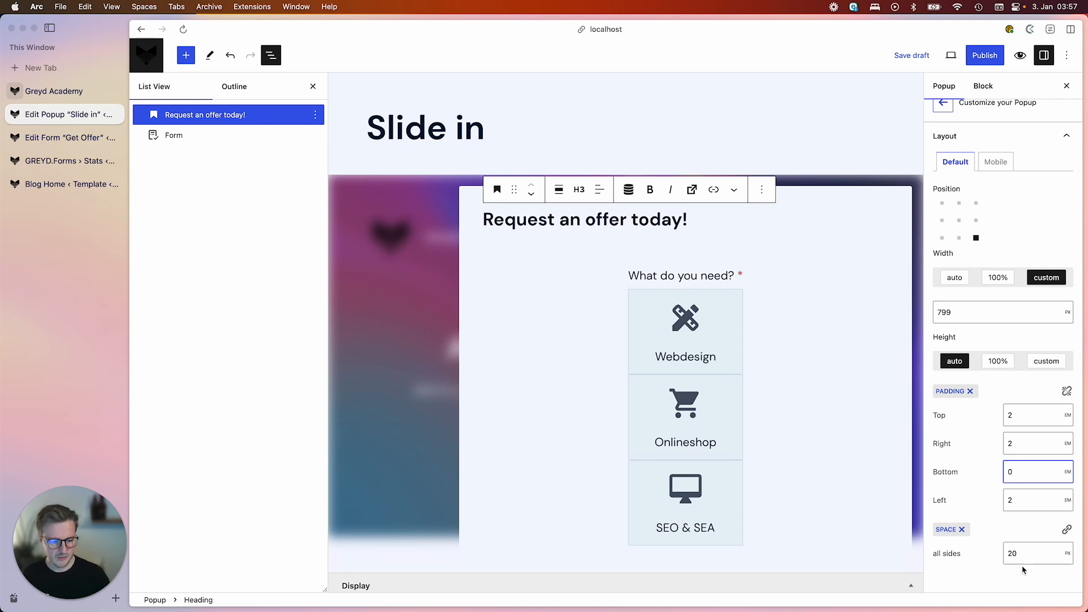
scroll(854, 513, down, 2)
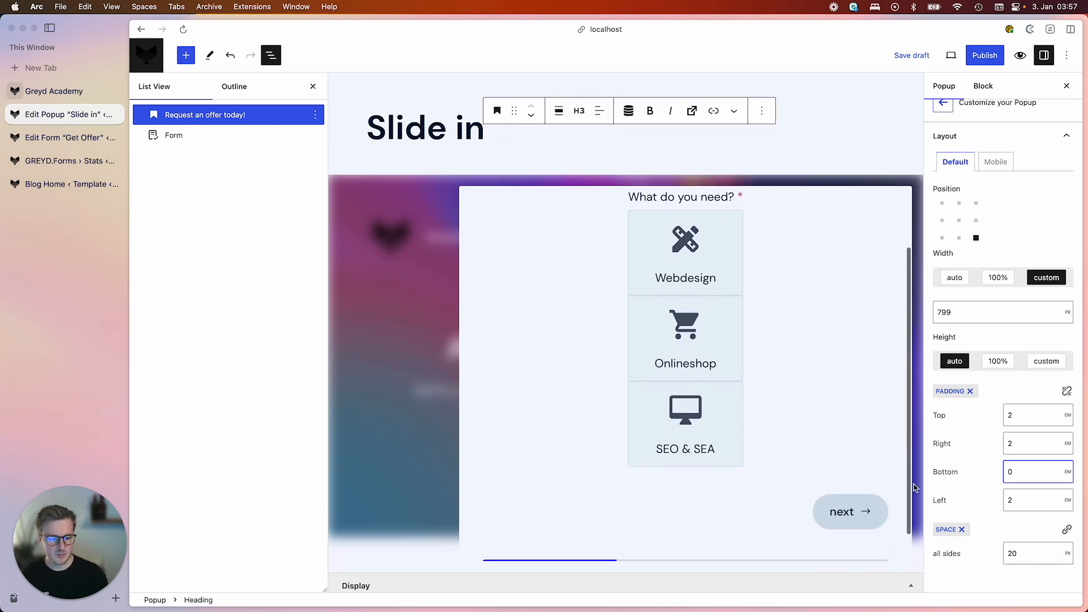
scroll(918, 487, down, 3)
scroll(917, 487, up, 3)
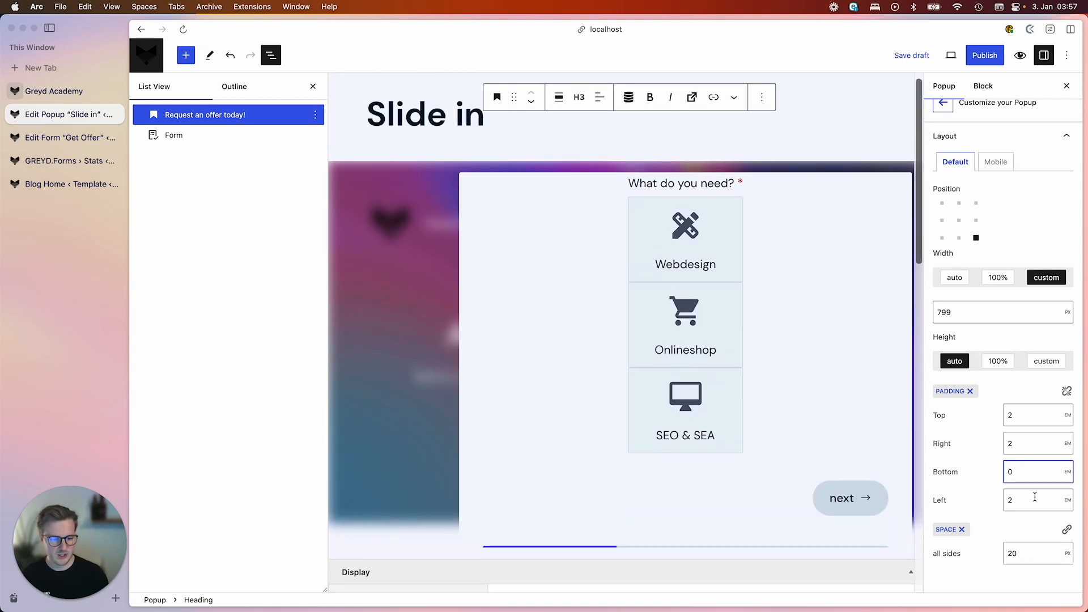
scroll(958, 340, up, 3)
- Change the popup's background color to the theme's White (#FFFFFF) in its design settings
click(943, 279)
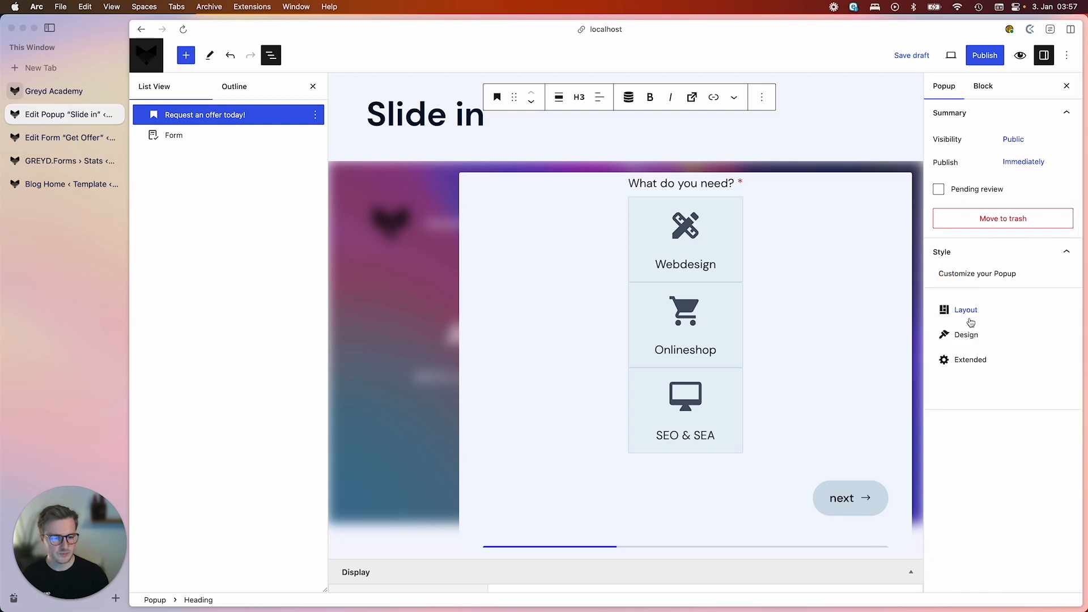
click(964, 335)
scroll(994, 391, down, 2)
click(985, 363)
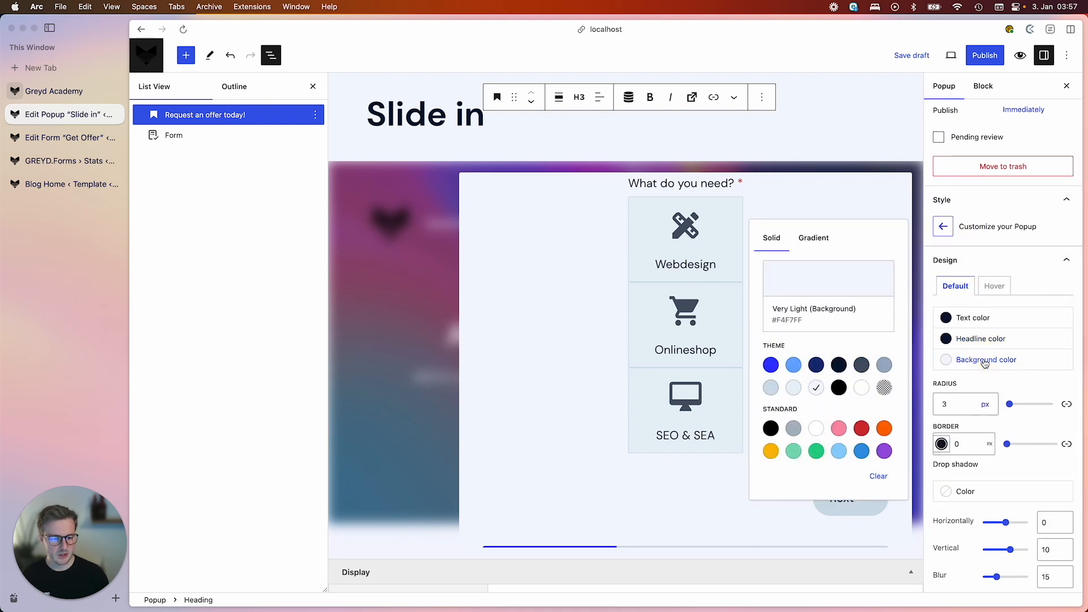
click(861, 387)
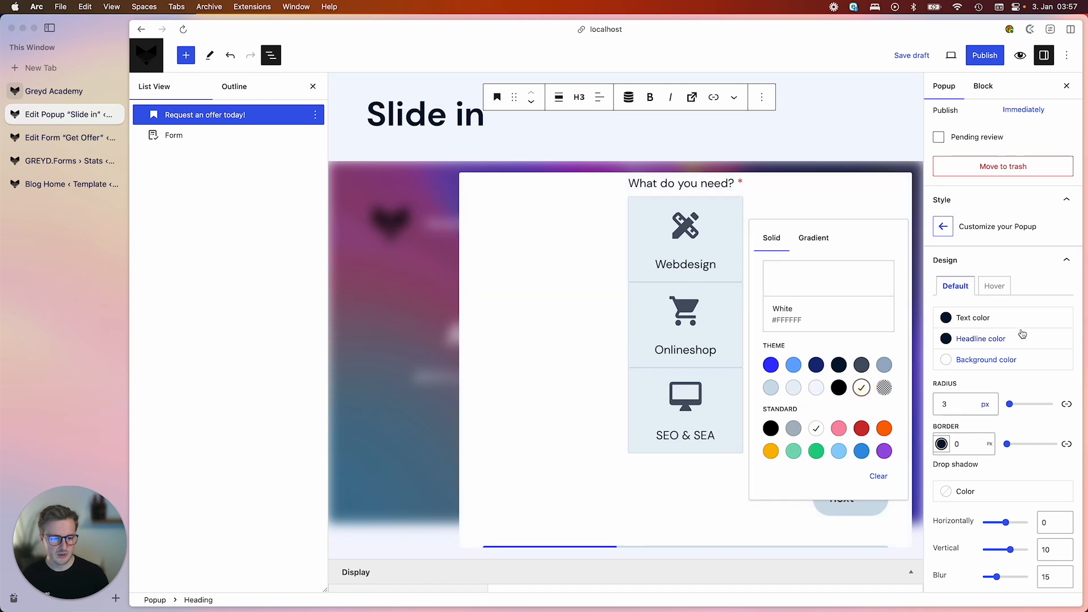
click(1036, 289)
scroll(998, 397, down, 3)
scroll(986, 369, up, 4)
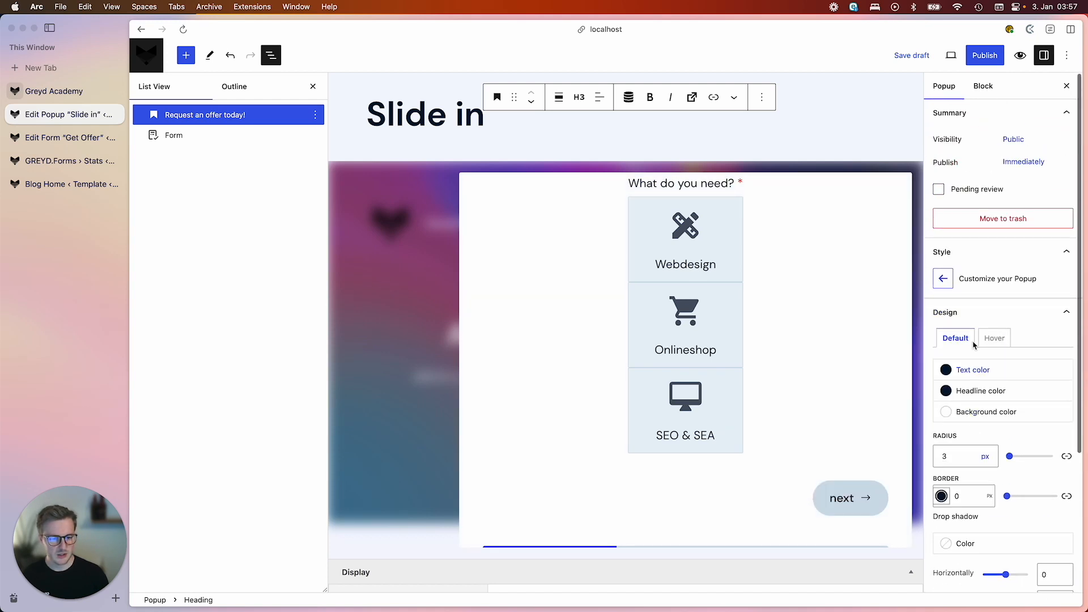
- Activate the page overlay in the popup's extended settings
click(943, 280)
click(969, 358)
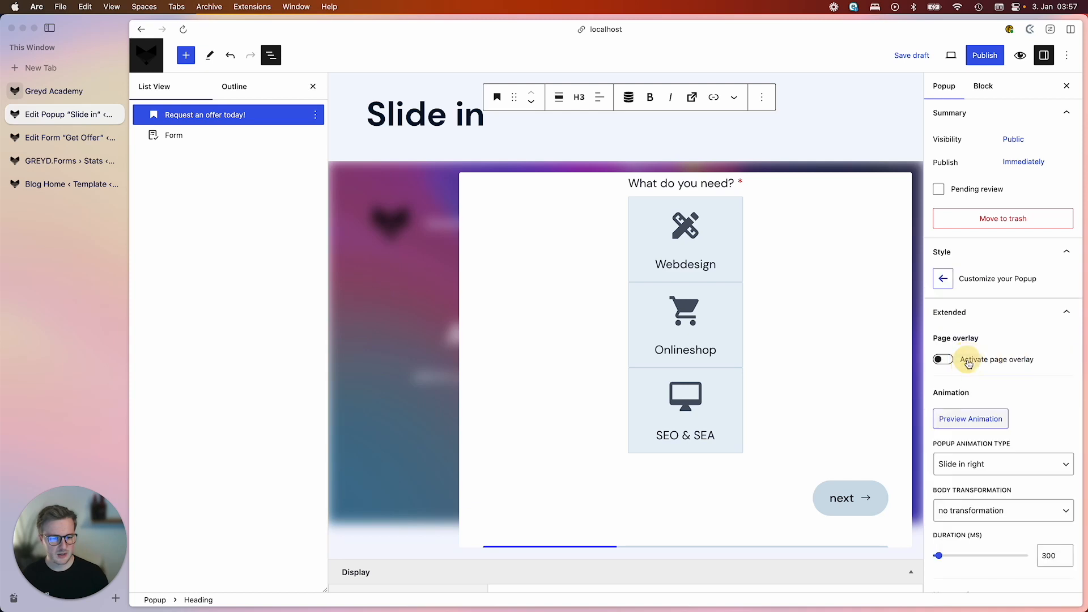
scroll(982, 367, down, 2)
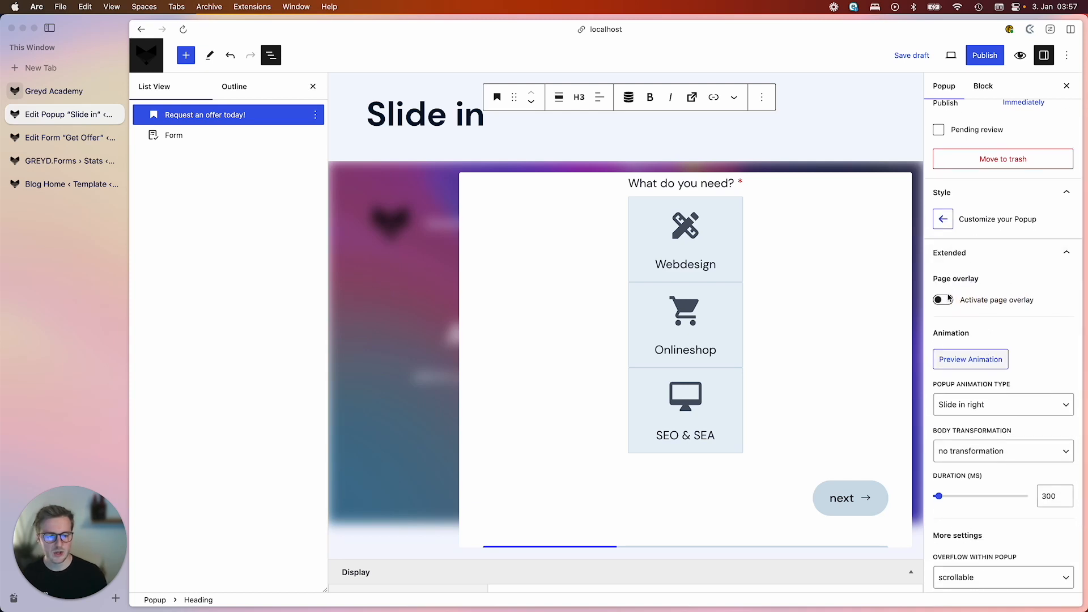
click(943, 300)
scroll(984, 337, down, 2)
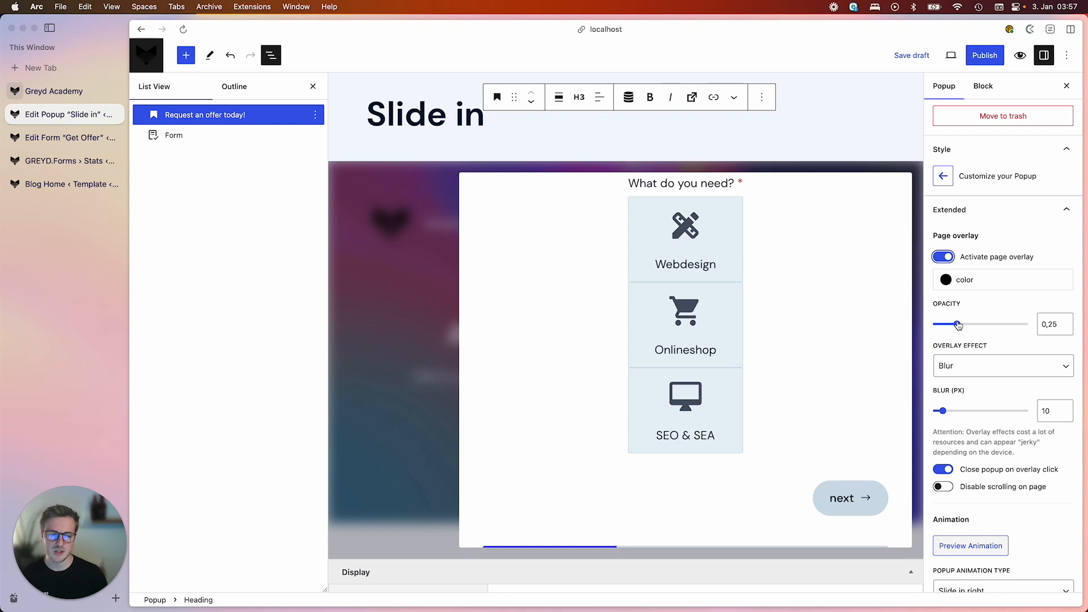
- Set the page overlay's effect to "no effect" and its opacity to 0.6
click(998, 372)
click(985, 354)
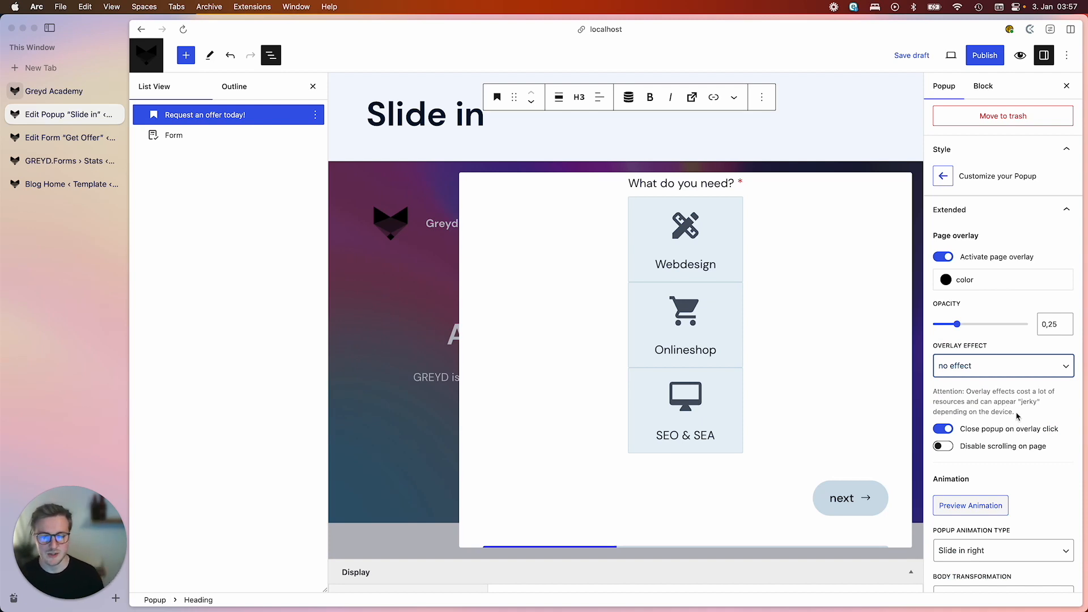
drag(961, 331, 991, 327)
- Preview the popup's slide-in animation and look through the form inside the popup
scroll(1013, 489, down, 3)
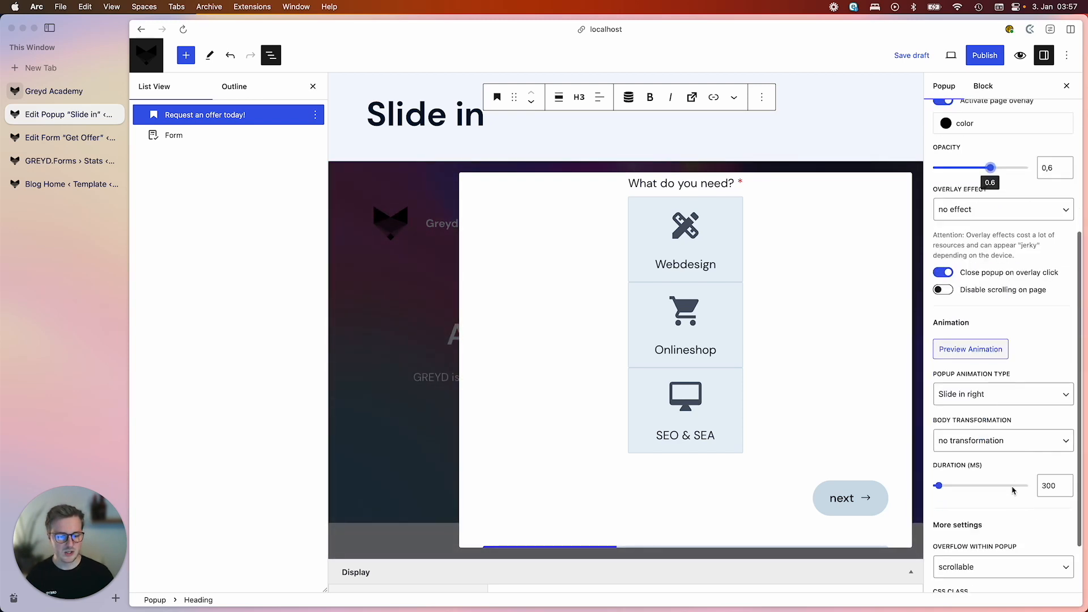
scroll(1015, 346, up, 1)
scroll(993, 466, down, 2)
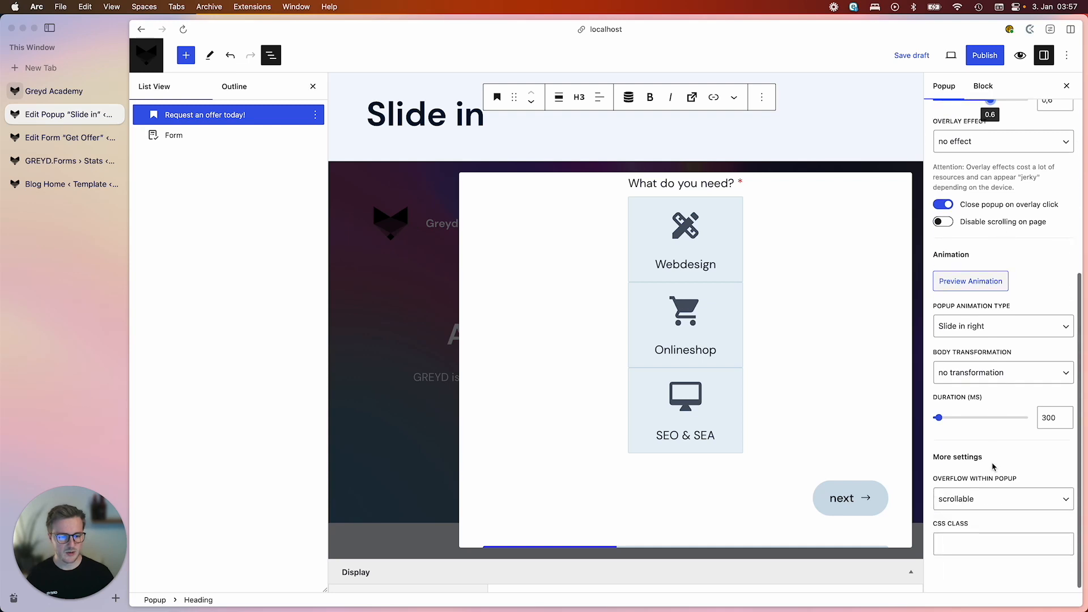
scroll(986, 337, up, 6)
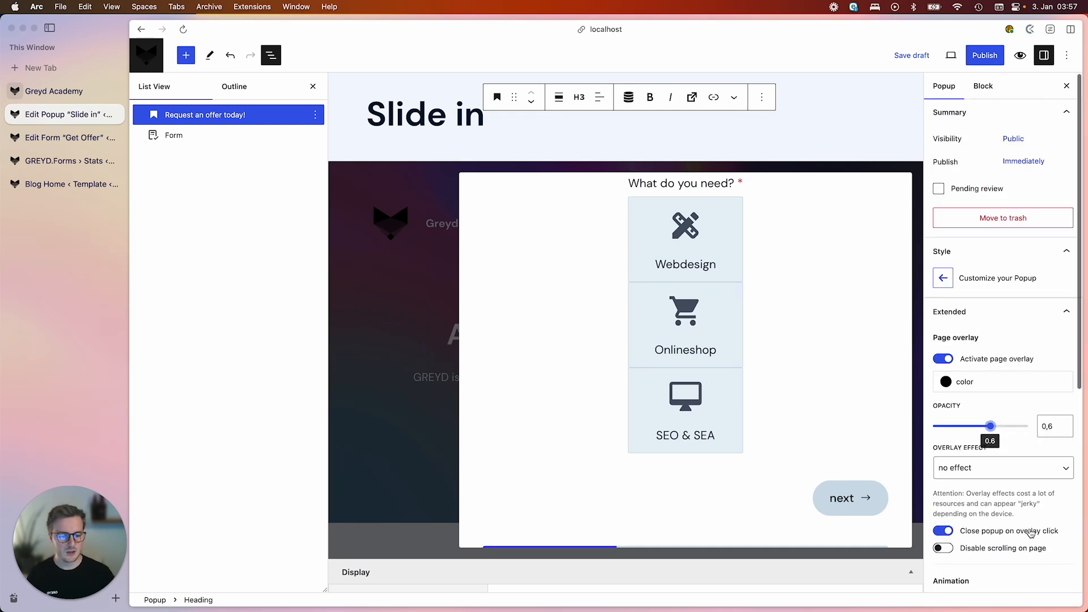
scroll(1029, 530, down, 5)
click(971, 278)
click(980, 277)
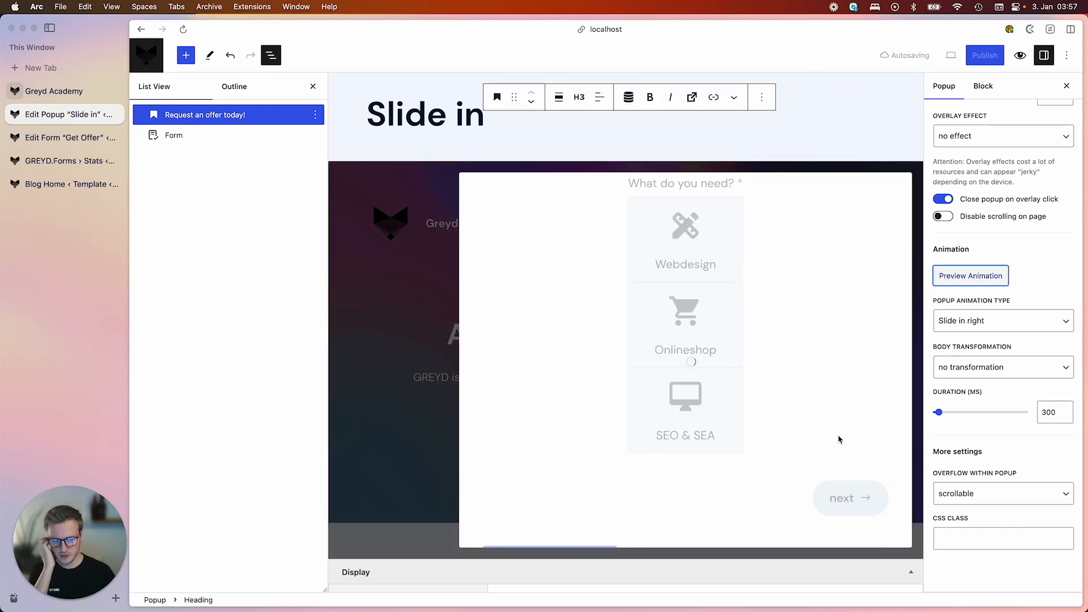
scroll(840, 439, down, 1)
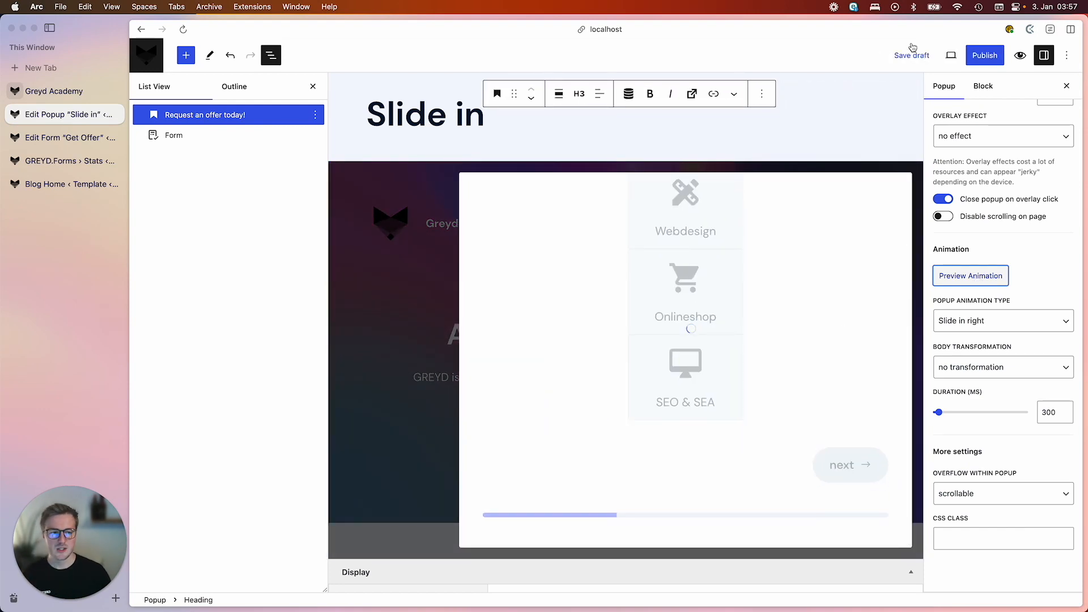
scroll(414, 376, down, 3)
scroll(414, 375, up, 4)
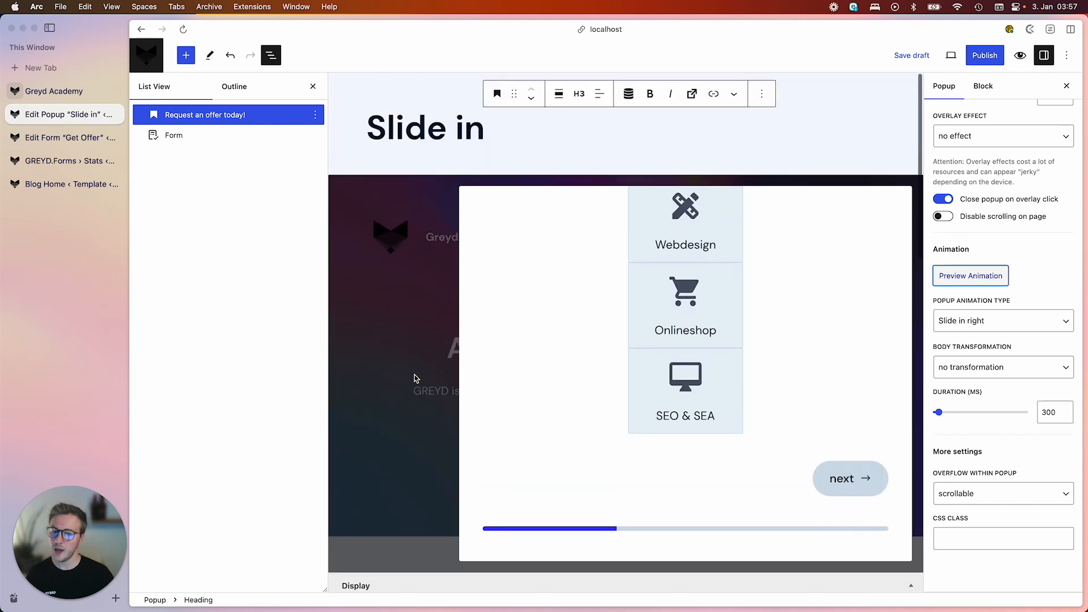
scroll(722, 340, up, 3)
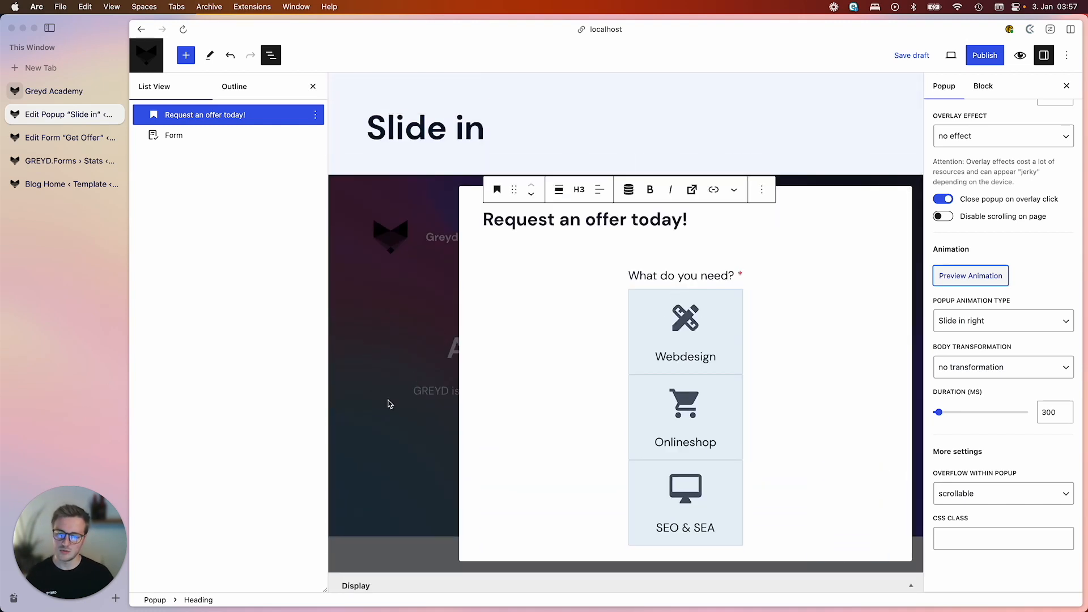
- Try out the on-pageload trigger in the popup's display settings and deactivate it again
scroll(389, 403, down, 5)
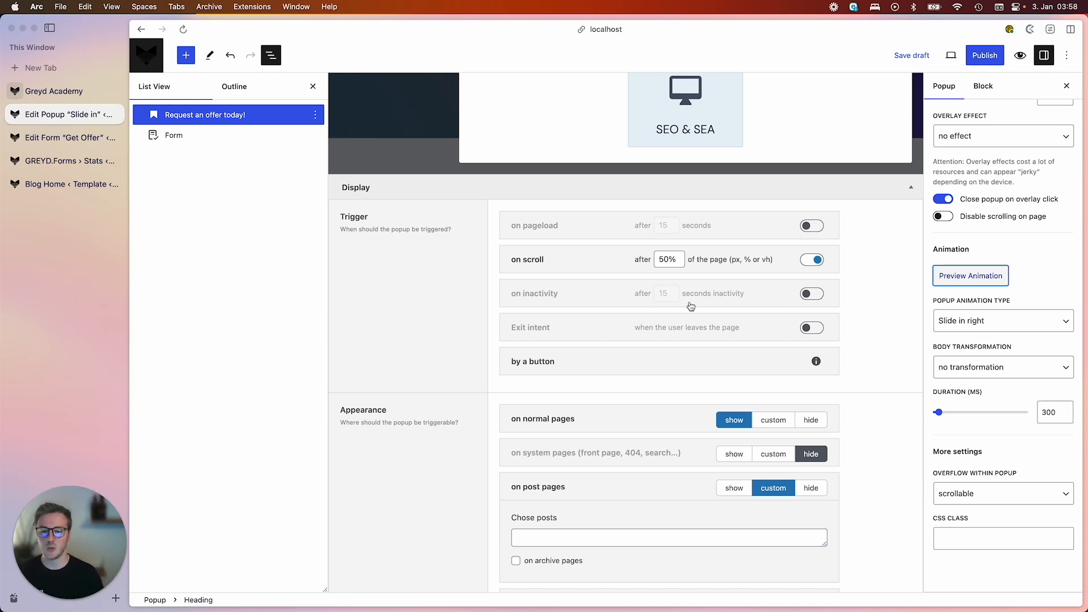
click(814, 230)
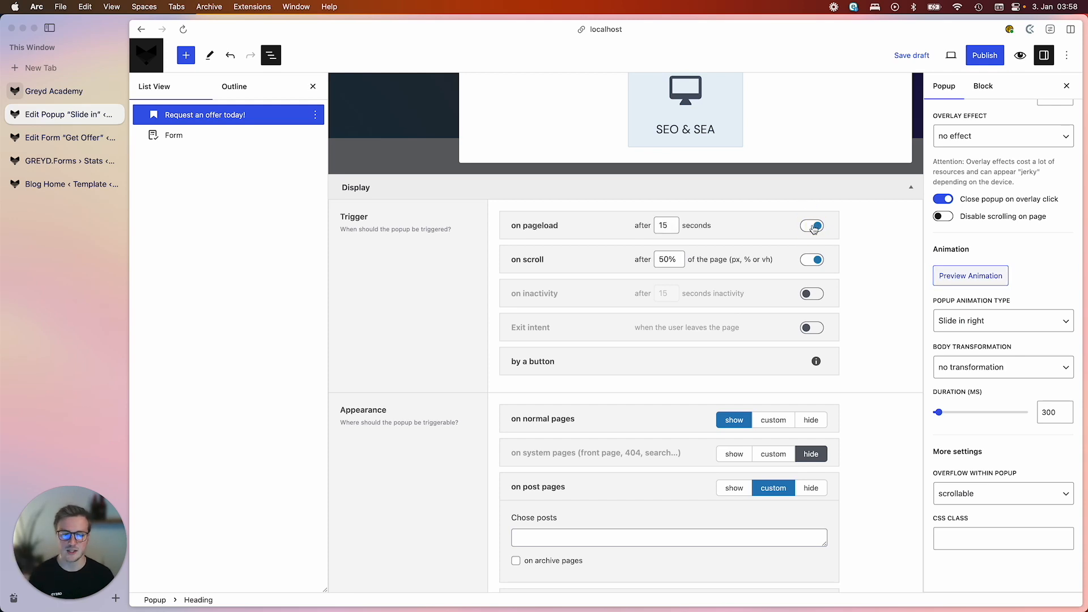
click(814, 227)
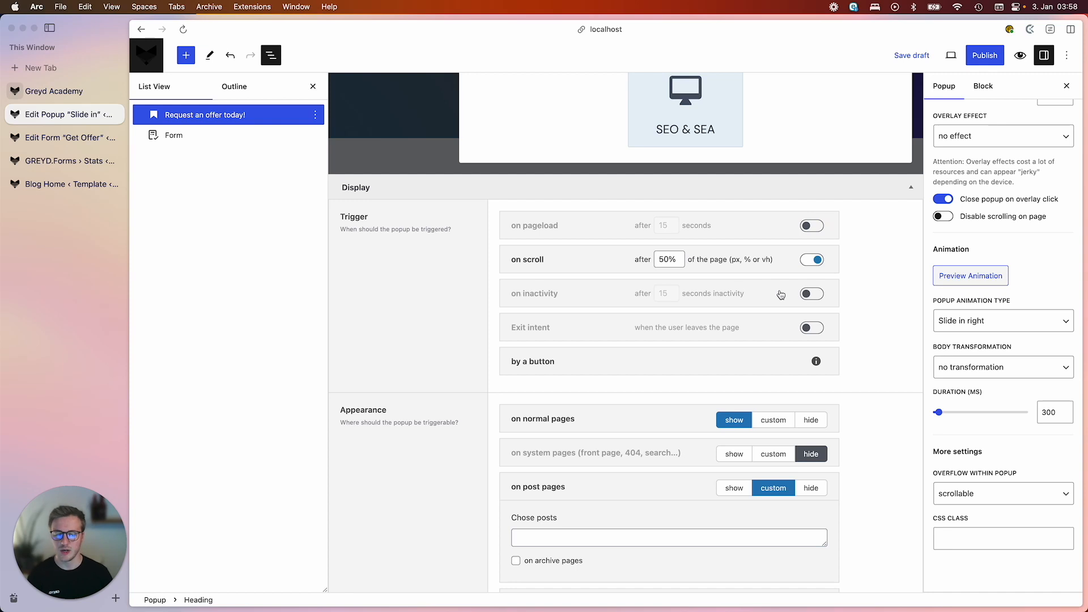
- Activate the popup's inactivity trigger at 15 seconds and leave the exit intent trigger off
click(807, 296)
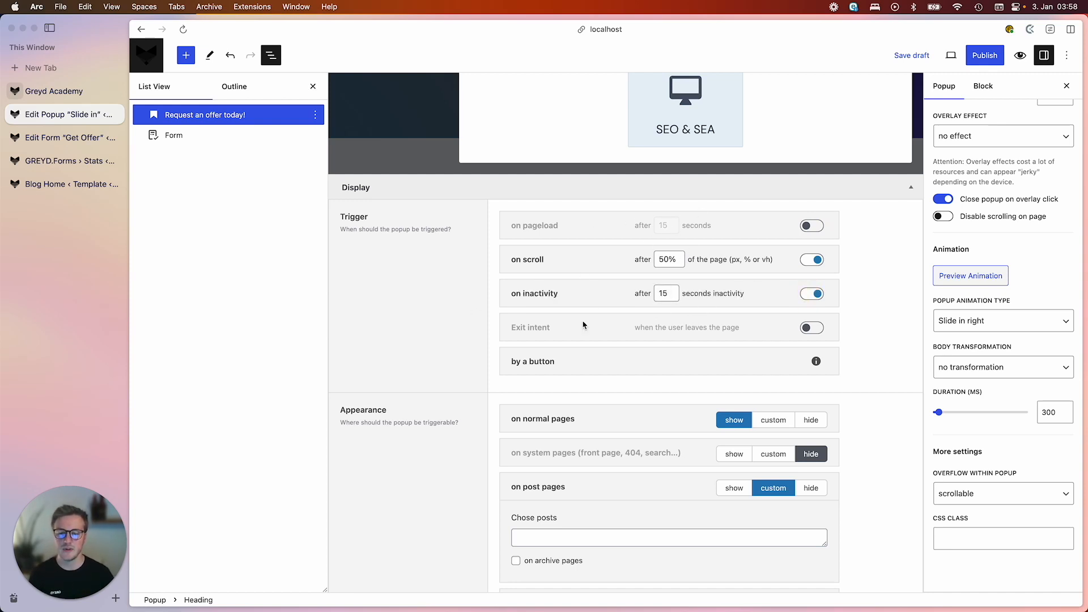
click(814, 328)
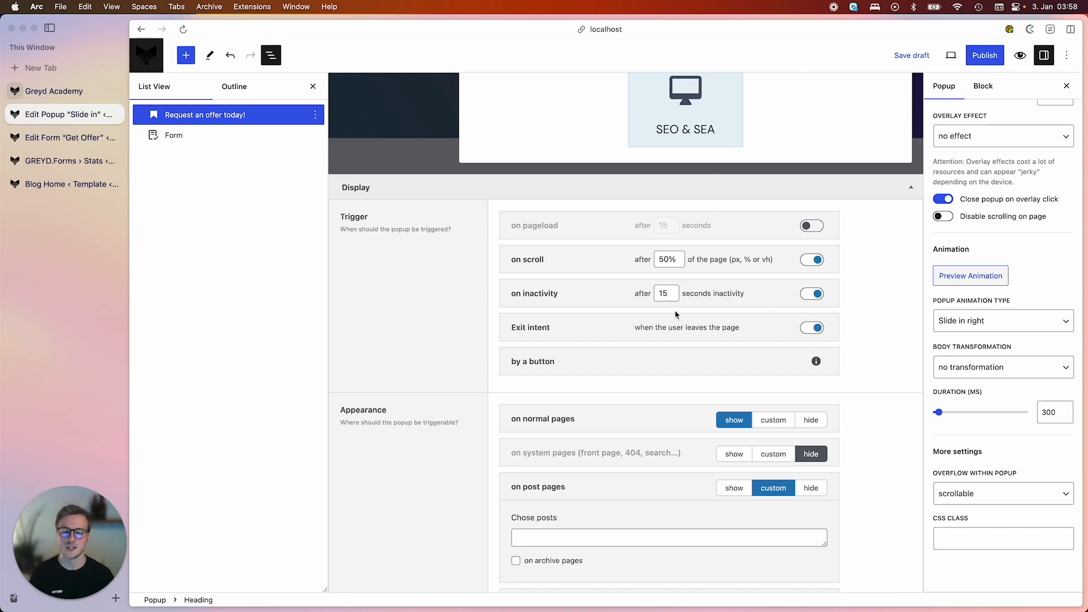
click(811, 329)
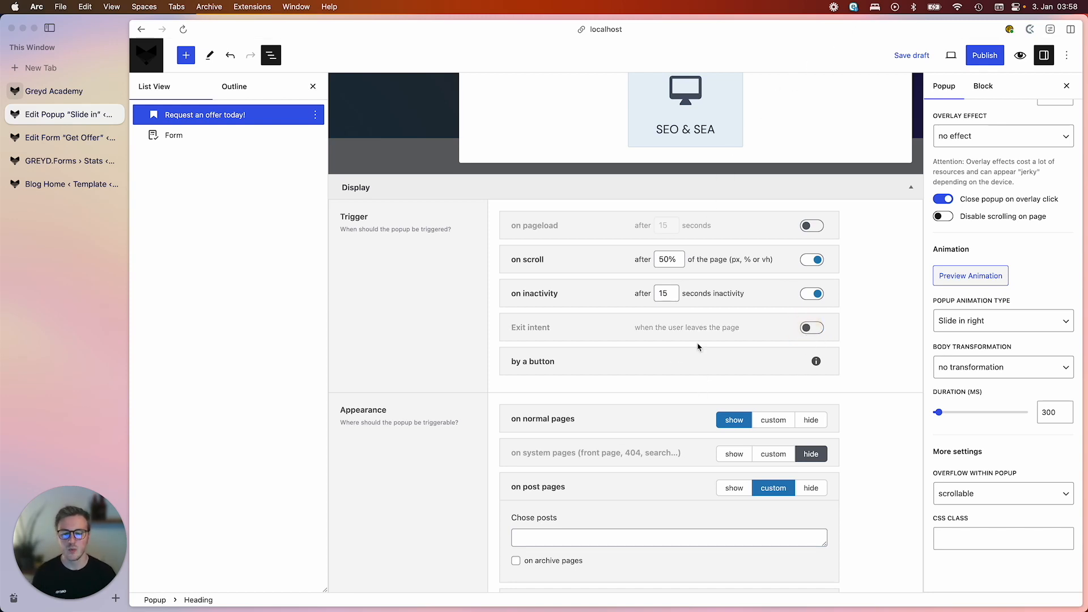
- Read the information on triggering the popup by a button and review the trigger settings
scroll(813, 341, down, 2)
click(817, 300)
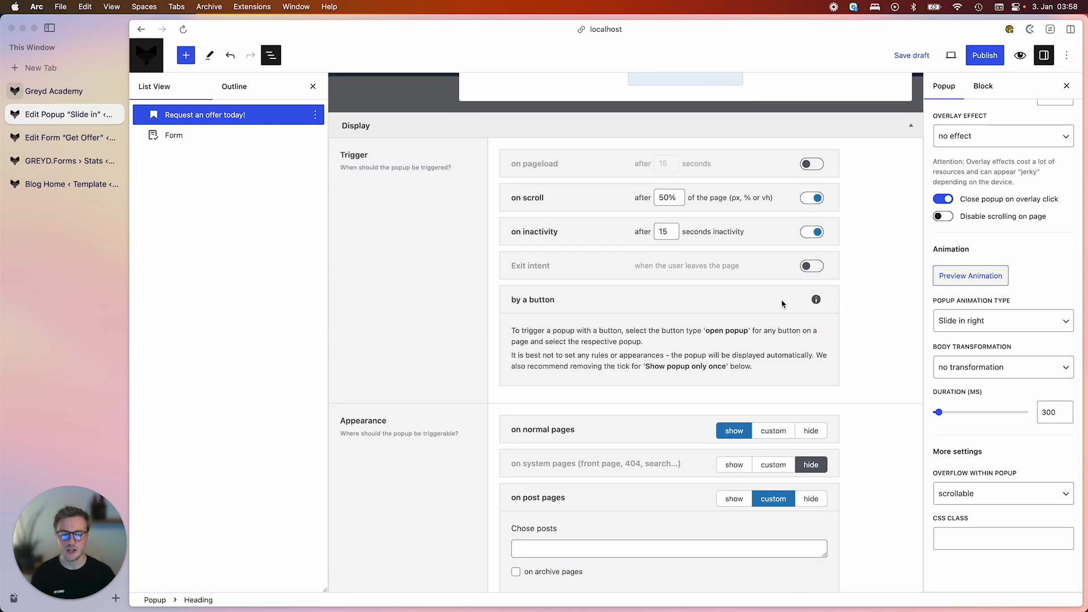
click(817, 301)
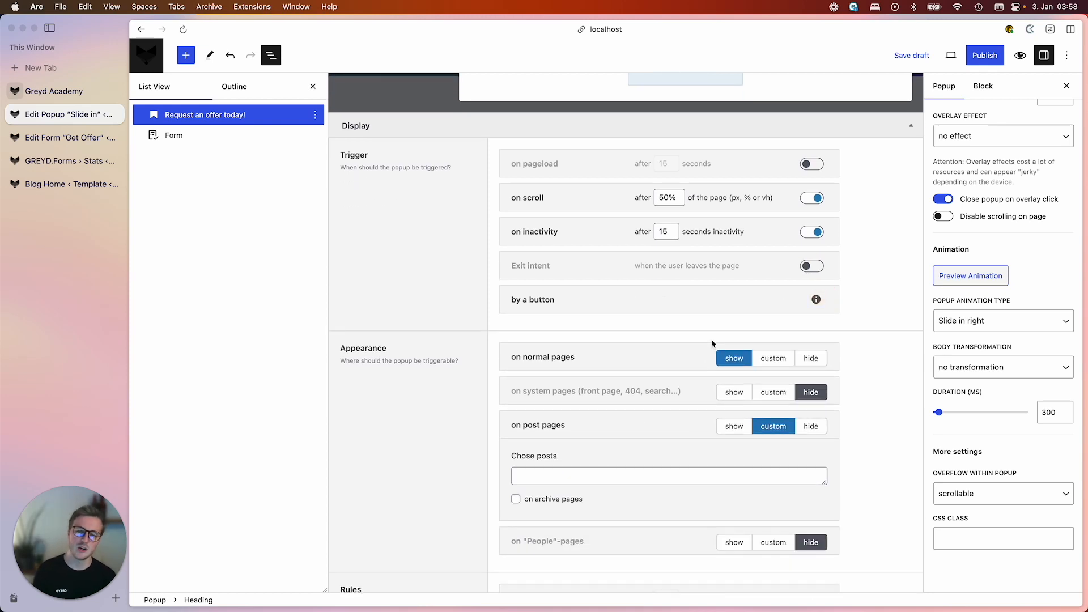
scroll(571, 176, up, 3)
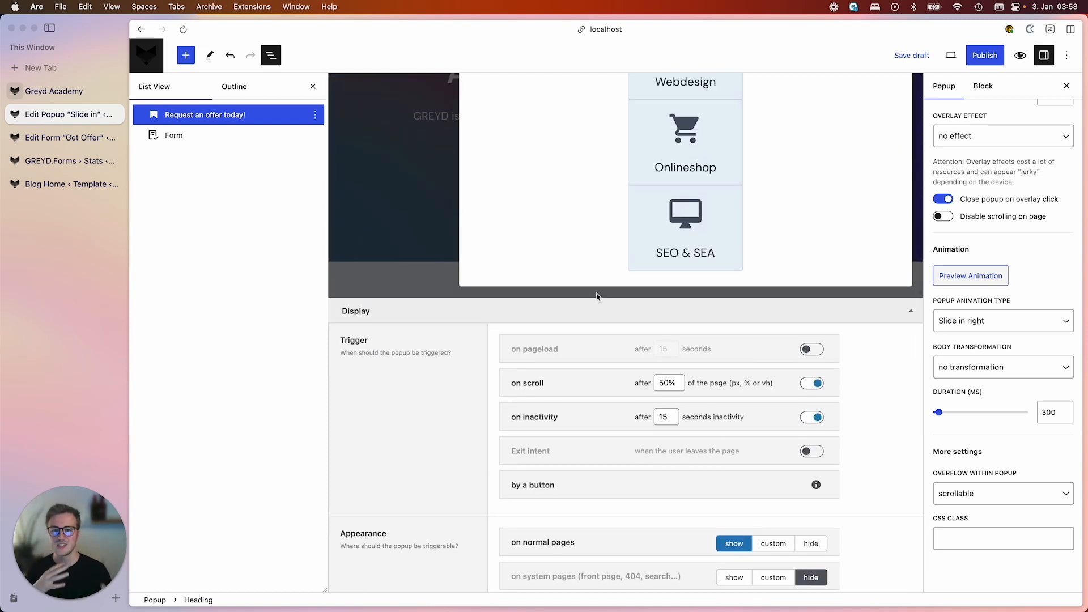
scroll(597, 296, down, 3)
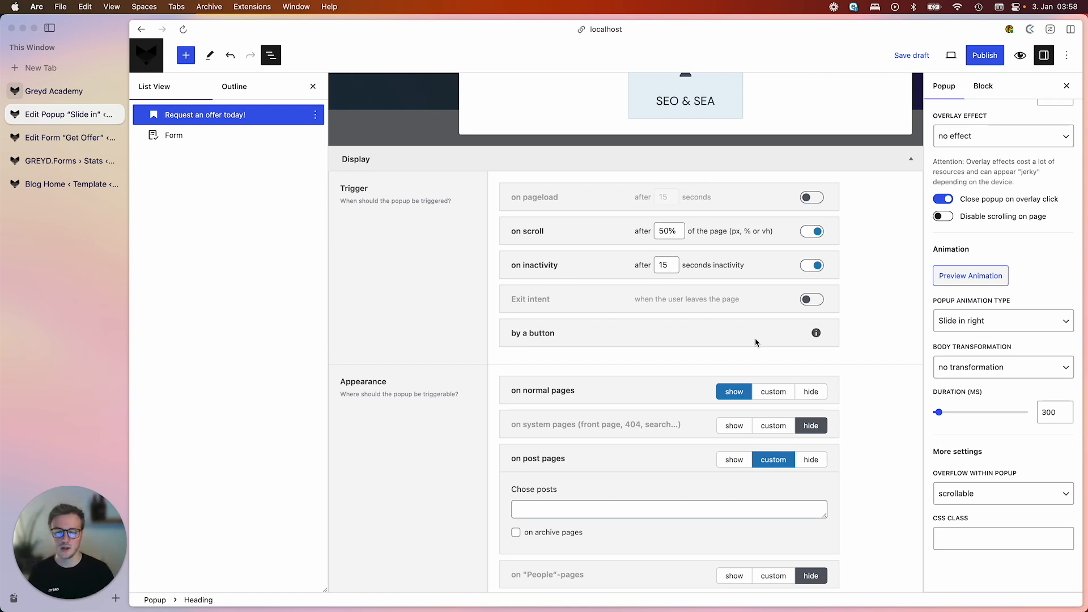
- Set the popup's appearance to "show" on system pages, post pages and "People" pages as well as normal pages
scroll(710, 352, down, 3)
click(733, 284)
click(812, 319)
click(734, 329)
click(734, 353)
- Try out the display rules for visited pages and the URL parameter, deactivating each one again
scroll(661, 376, down, 3)
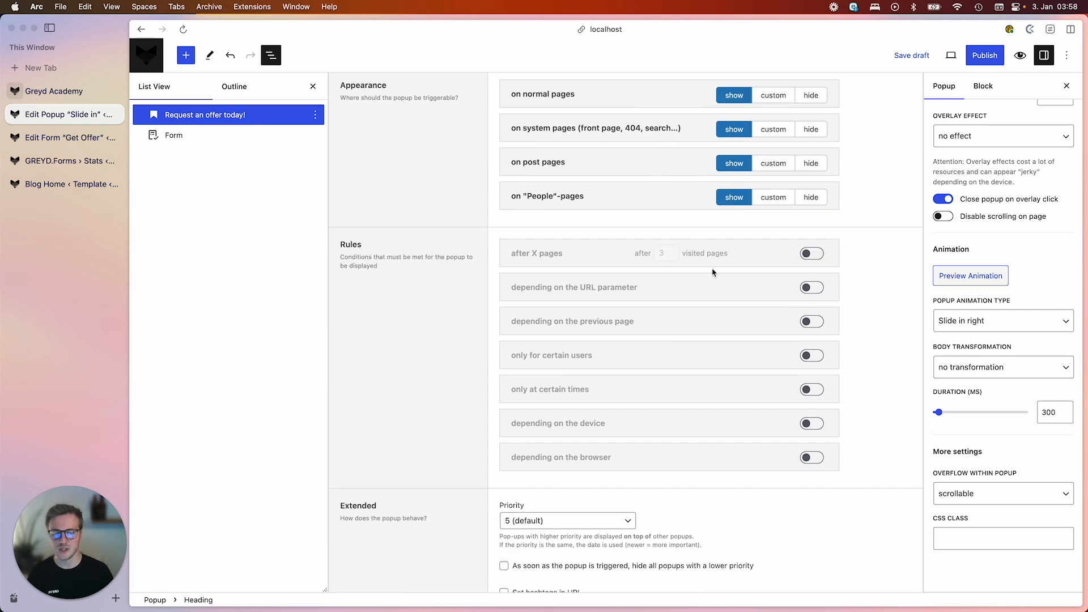
click(812, 253)
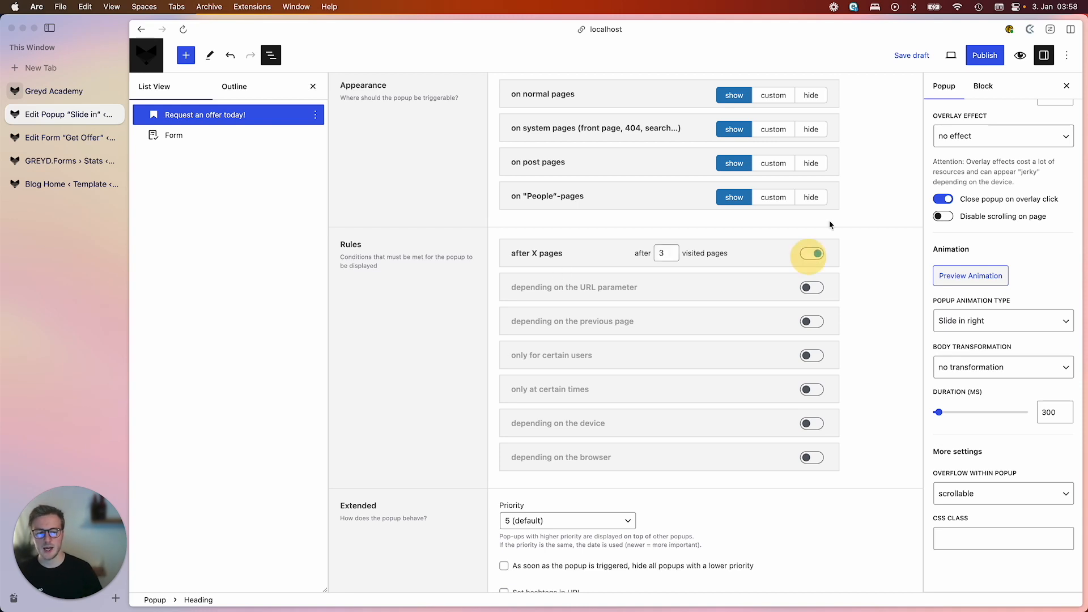
click(813, 257)
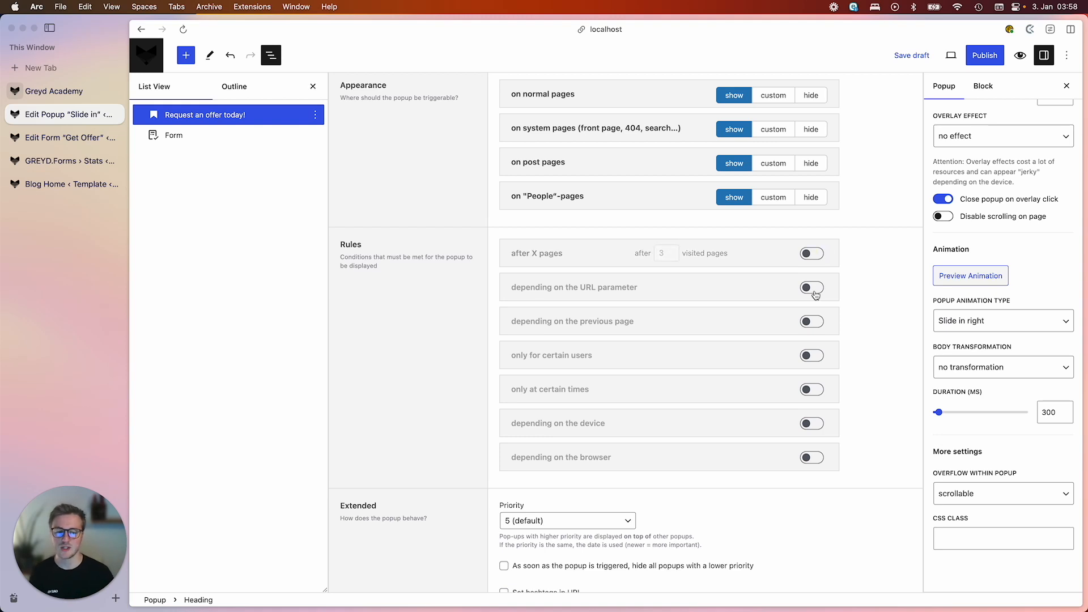
click(813, 289)
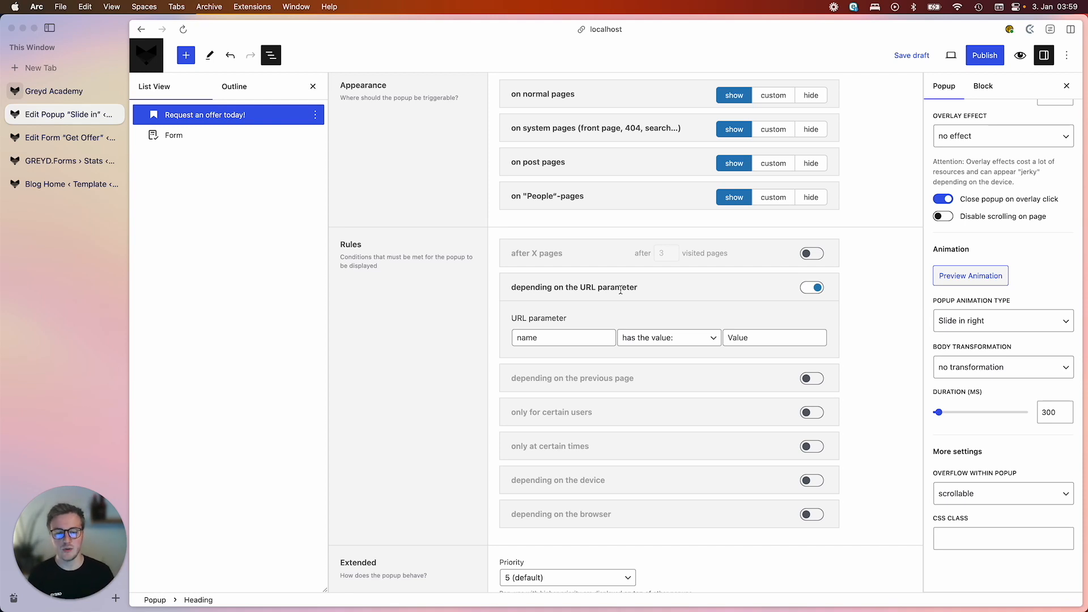
click(546, 338)
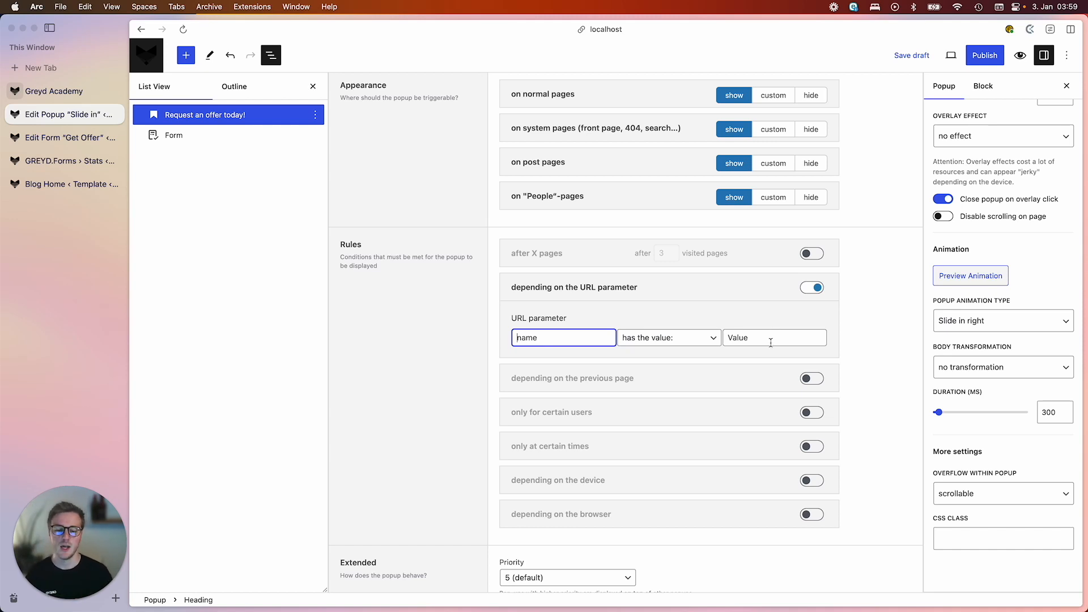
scroll(742, 371, down, 1)
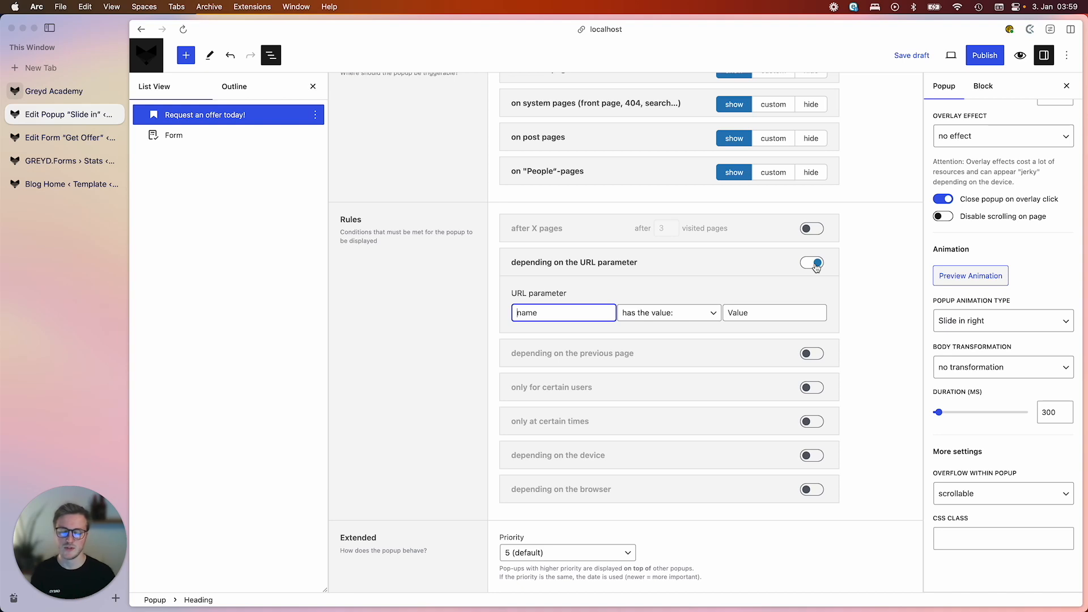
click(817, 265)
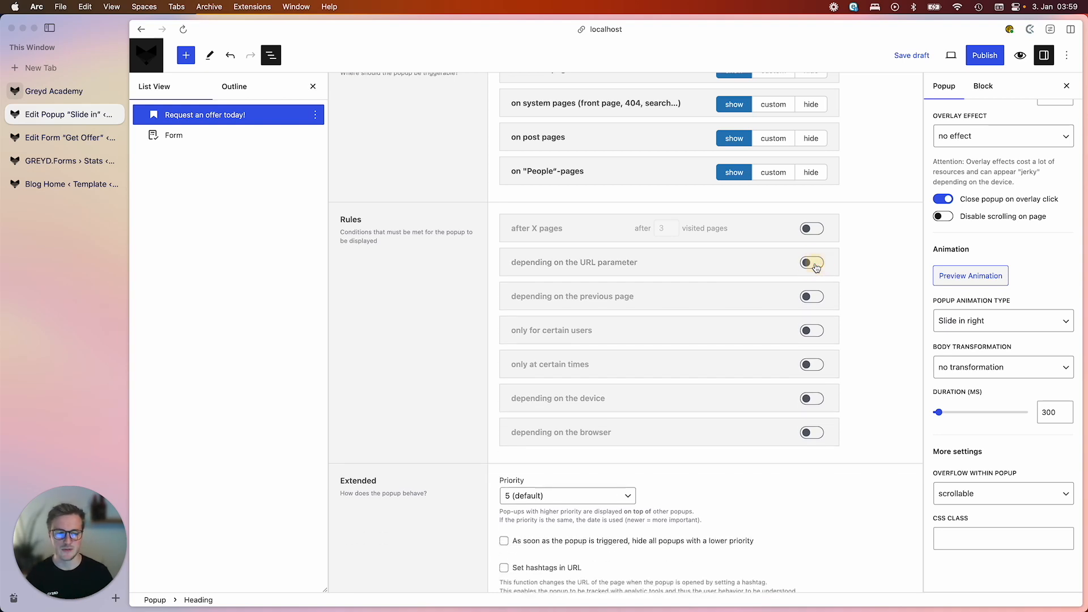
- Try out the previous-page display rule, check its URL comparison options and deactivate it again
click(805, 297)
click(598, 346)
click(696, 365)
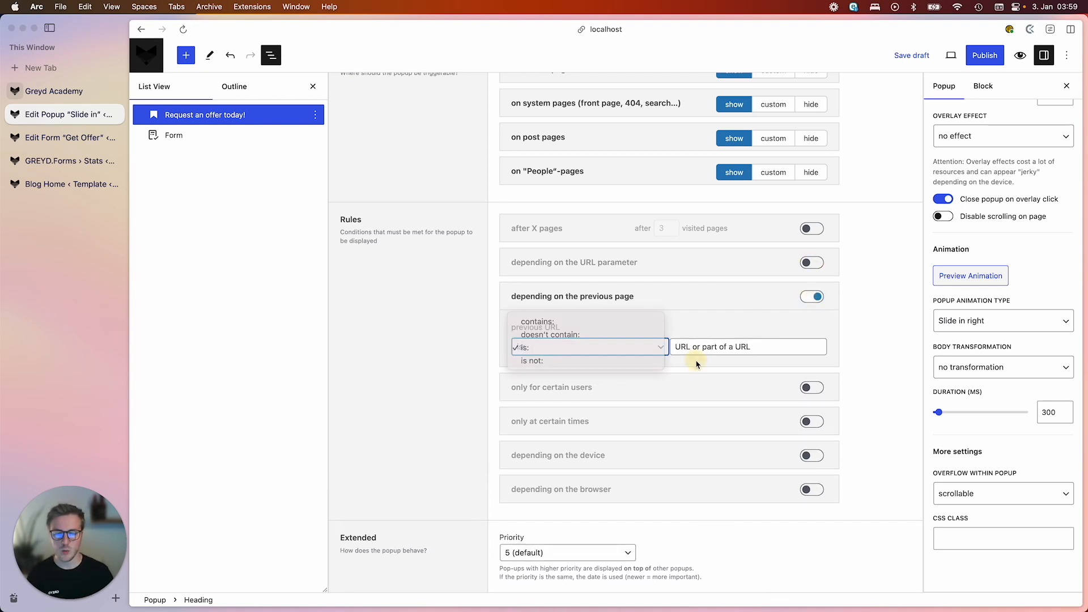
click(719, 343)
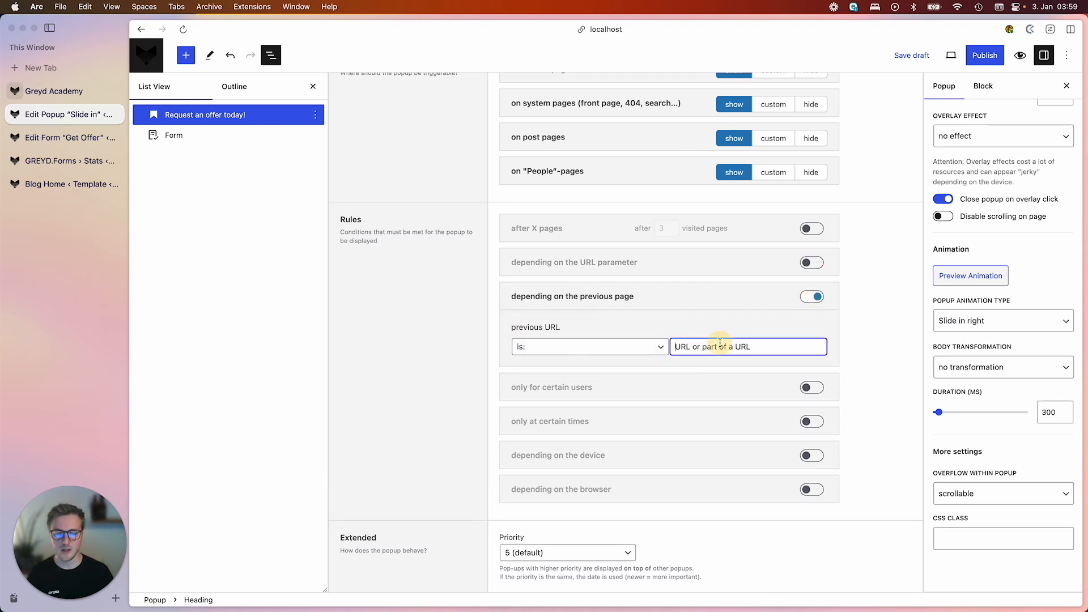
click(818, 298)
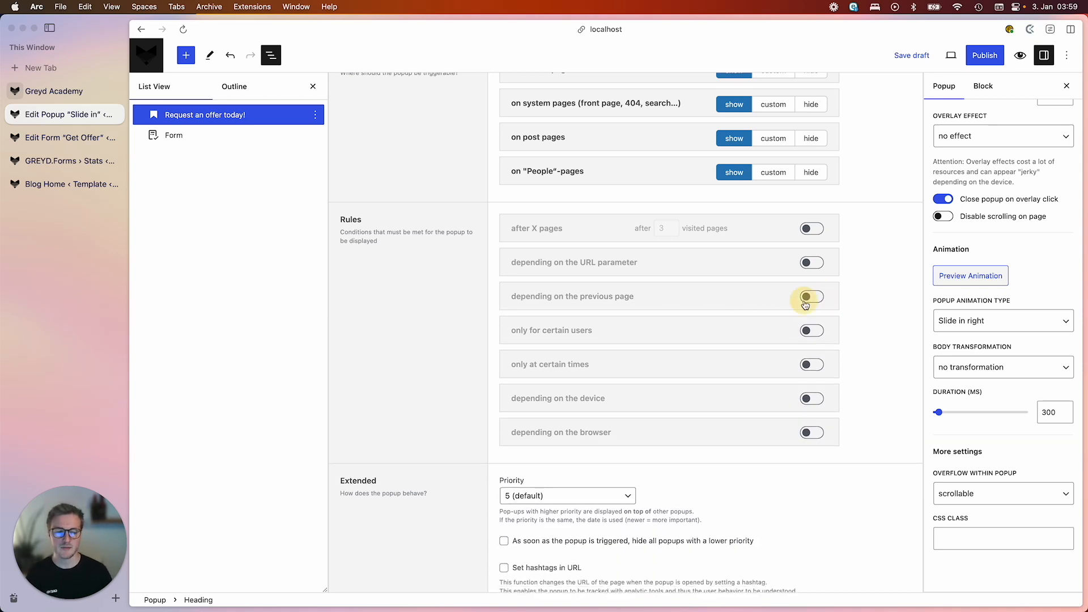
click(810, 297)
click(812, 296)
- Try out the display rules for certain users and certain times, deactivating each one again
click(812, 330)
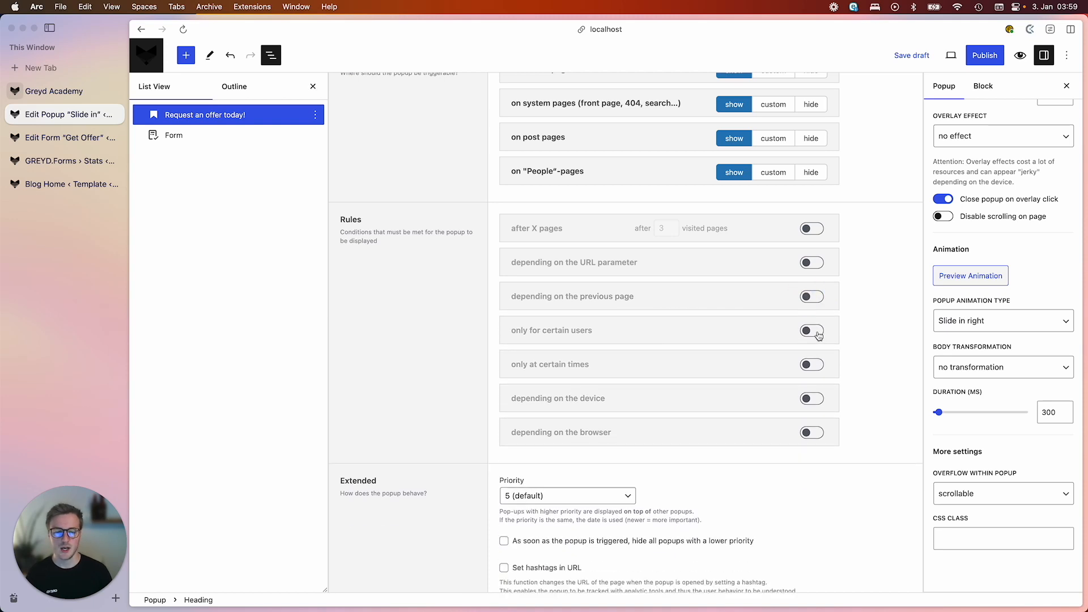
click(811, 330)
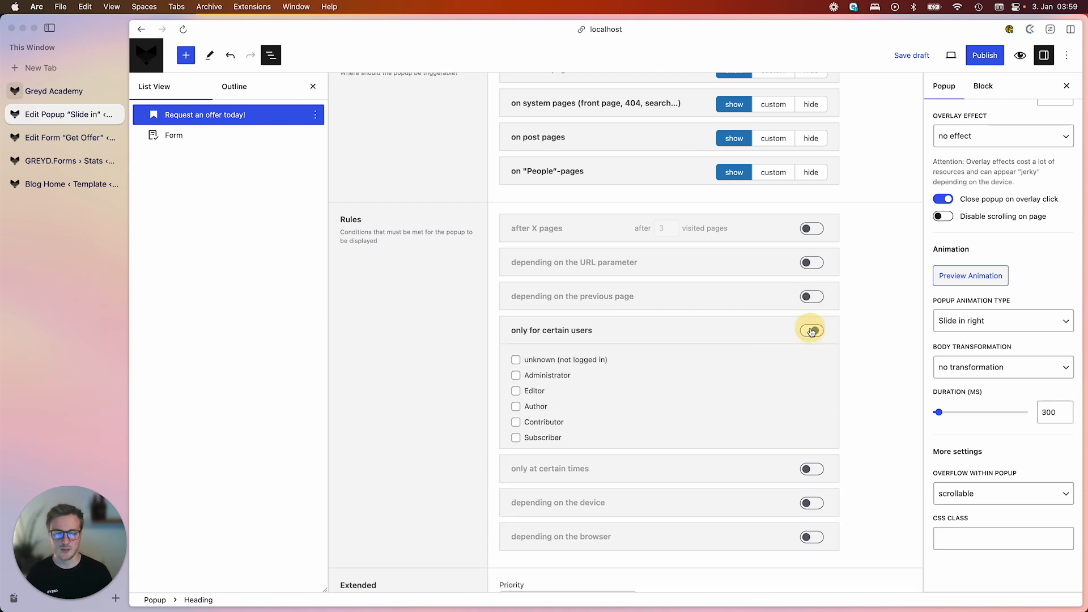
click(812, 365)
scroll(683, 389, down, 2)
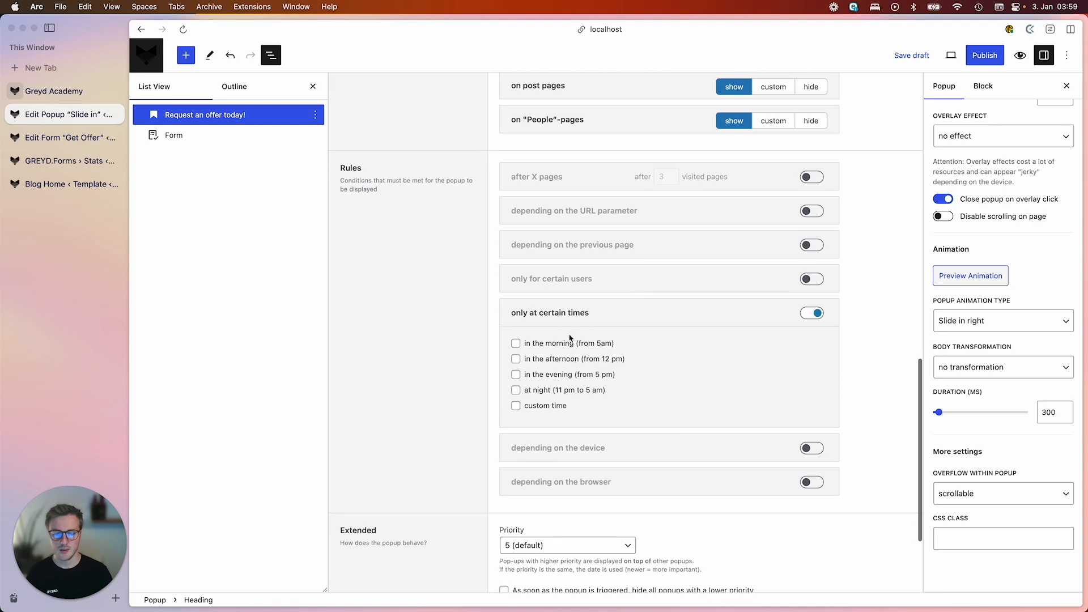
click(815, 316)
- Try out the display rules for the device and the browser, deactivating each one again
click(813, 348)
scroll(644, 384, down, 2)
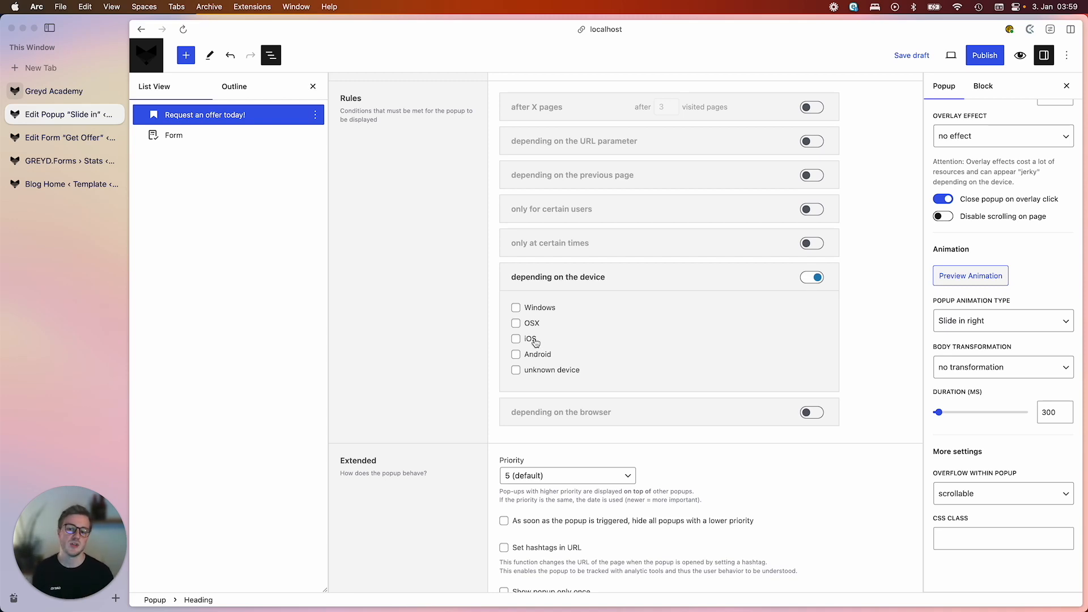
click(812, 277)
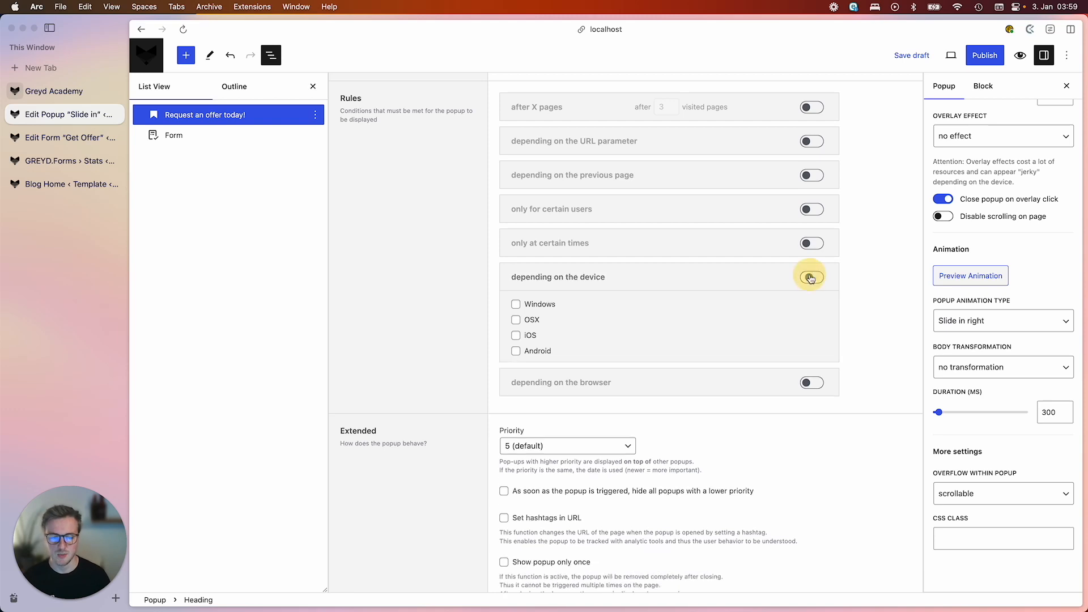
click(813, 342)
scroll(629, 380, down, 2)
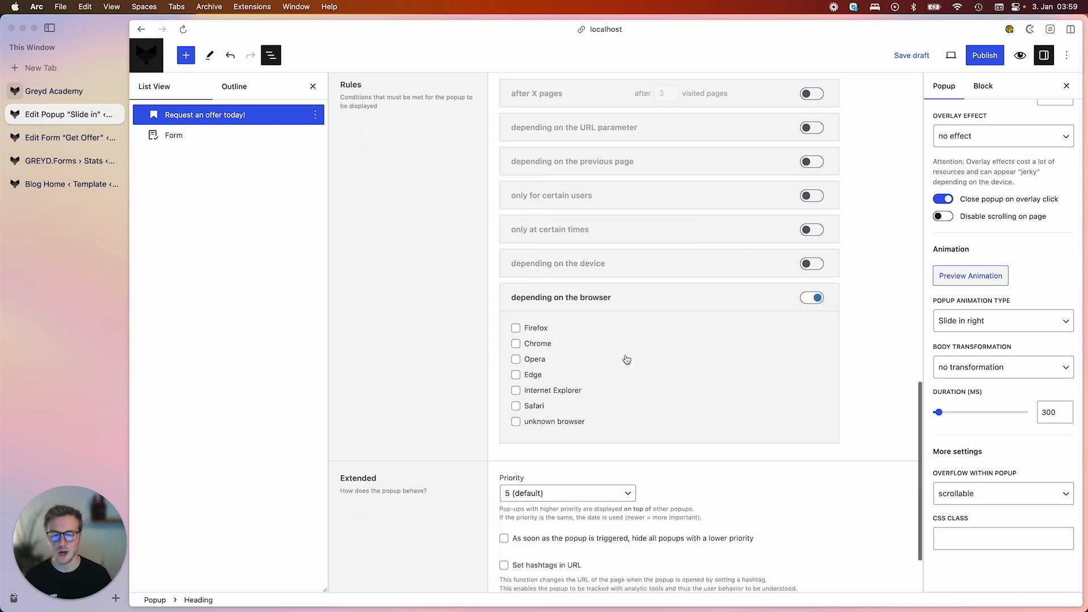
click(815, 296)
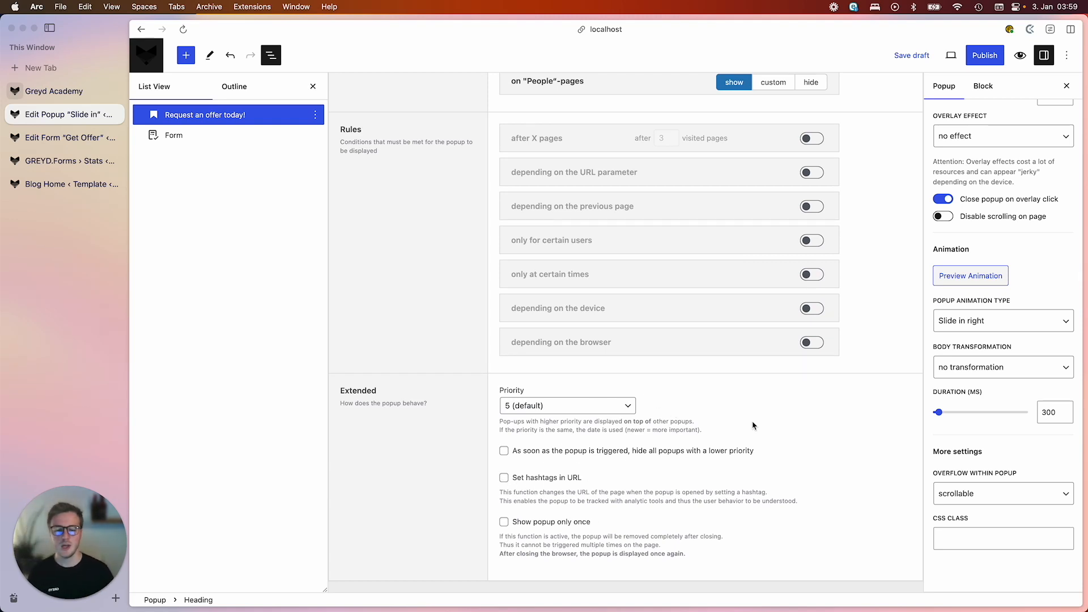
- Publish the Slide in popup
scroll(753, 425, up, 10)
click(986, 54)
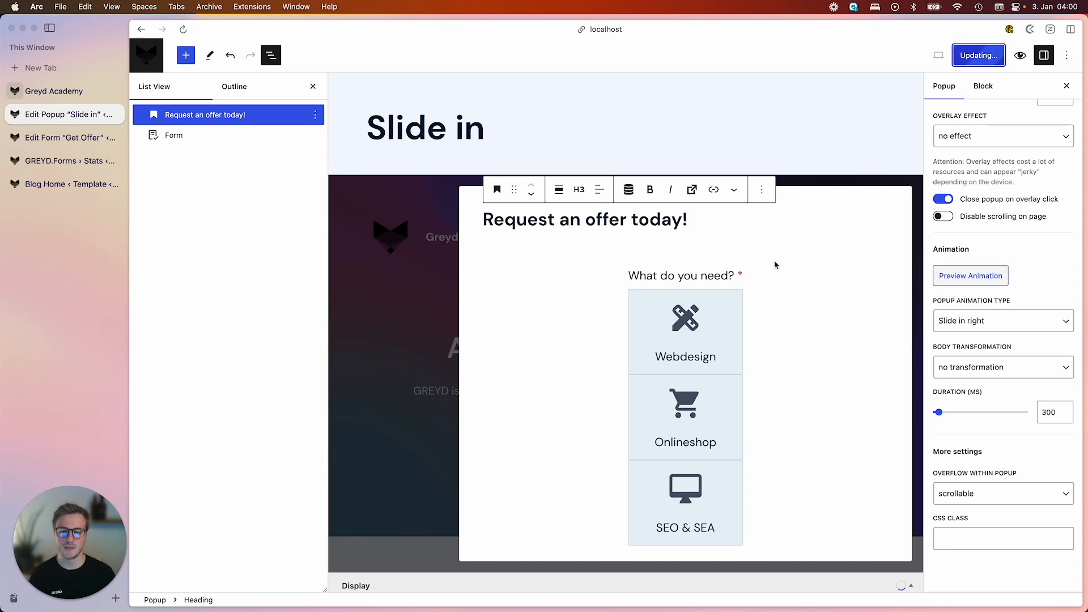
scroll(794, 296, down, 3)
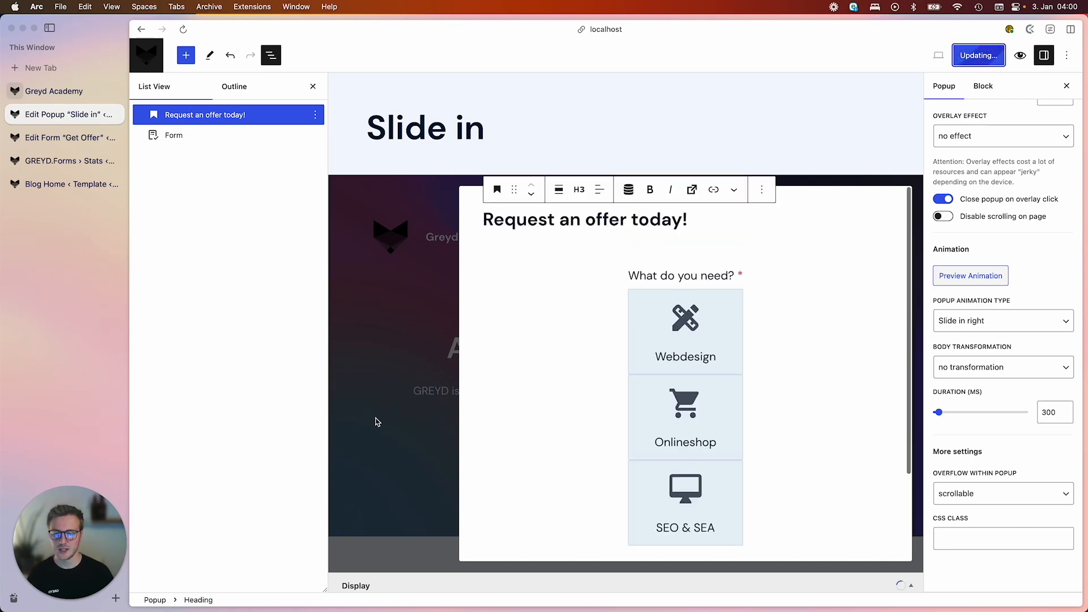
scroll(376, 422, down, 15)
scroll(376, 421, up, 9)
scroll(376, 422, up, 6)
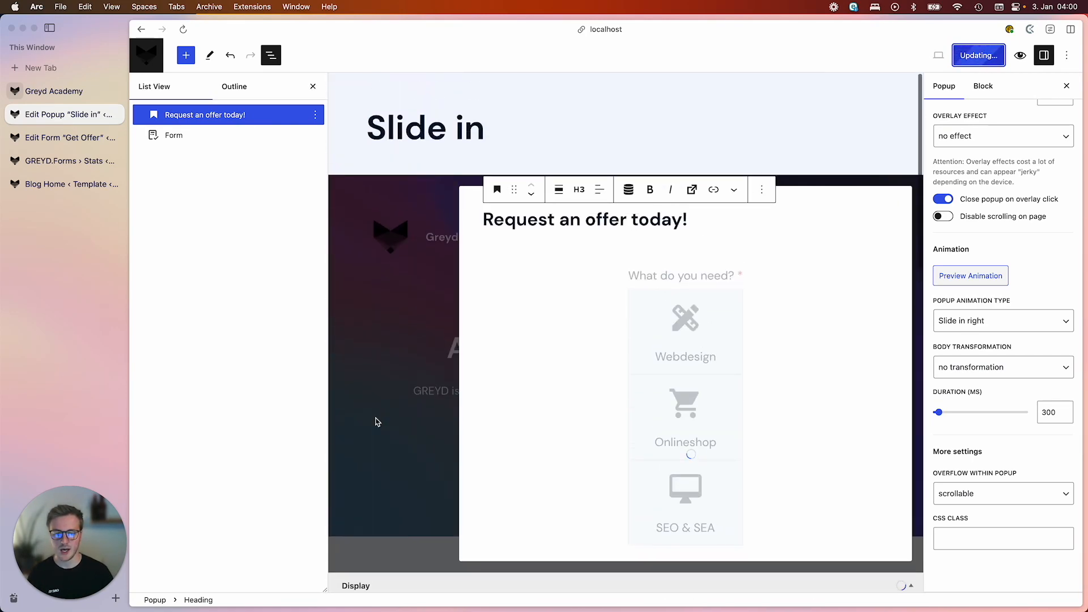
- Reload the Greyd Academy front page and scroll down far enough to trigger the slide-in popup
click(81, 91)
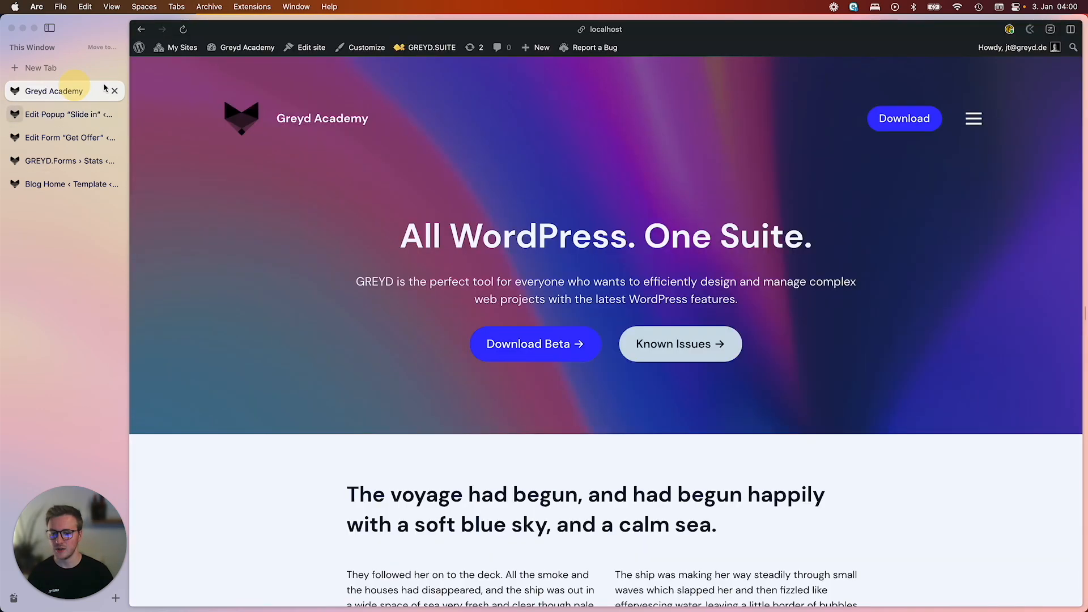
key(super+r)
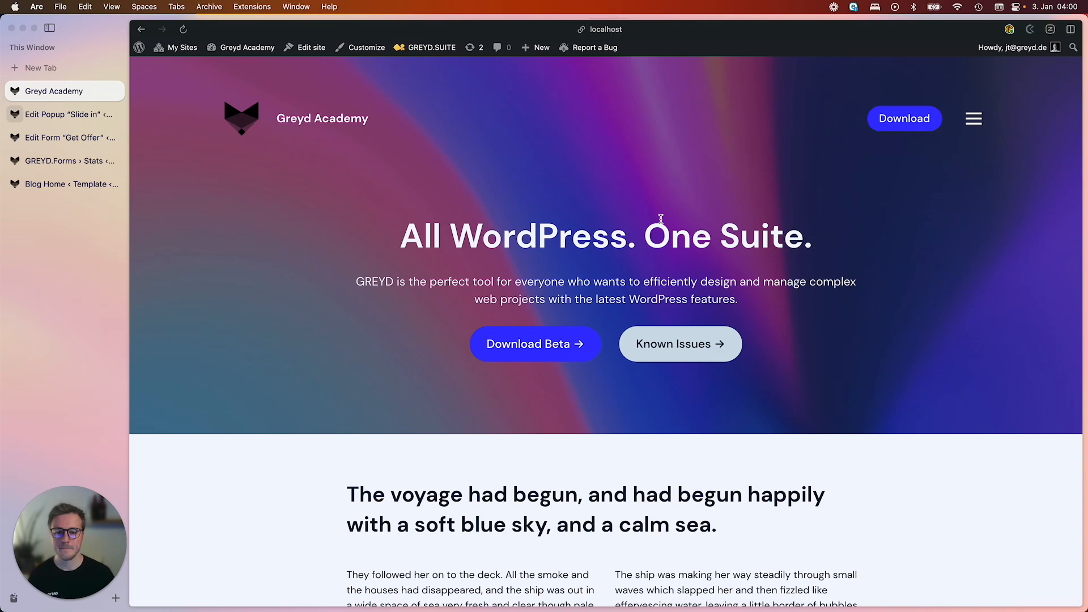
scroll(661, 219, down, 15)
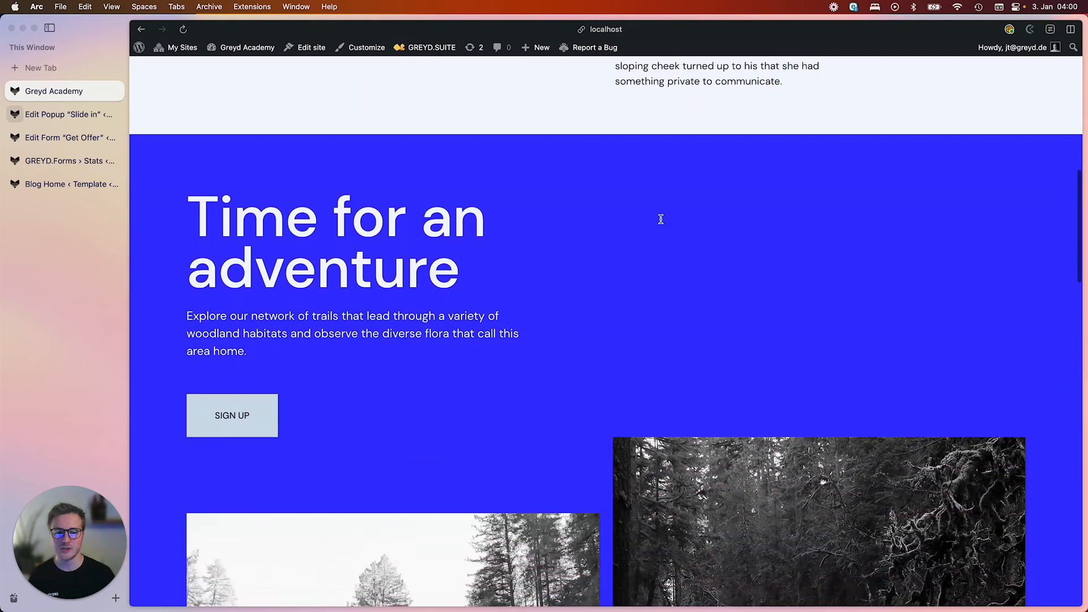
scroll(661, 219, down, 10)
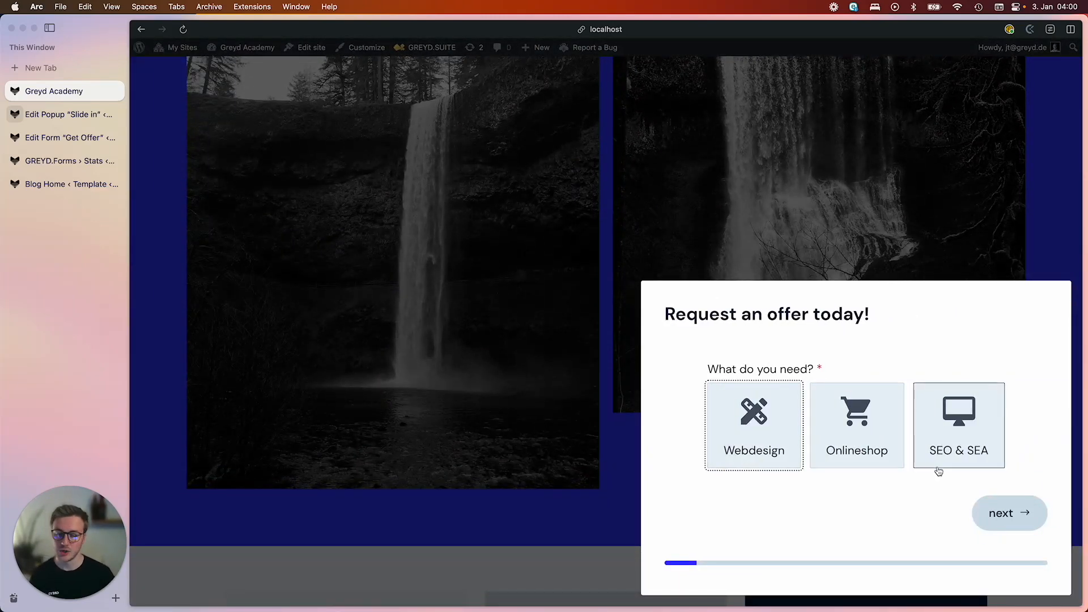
- Answer the popup's offer questions with Onlineshop, Large (100+), More and asap, taking a look at the Get Offer form editor in between
click(865, 431)
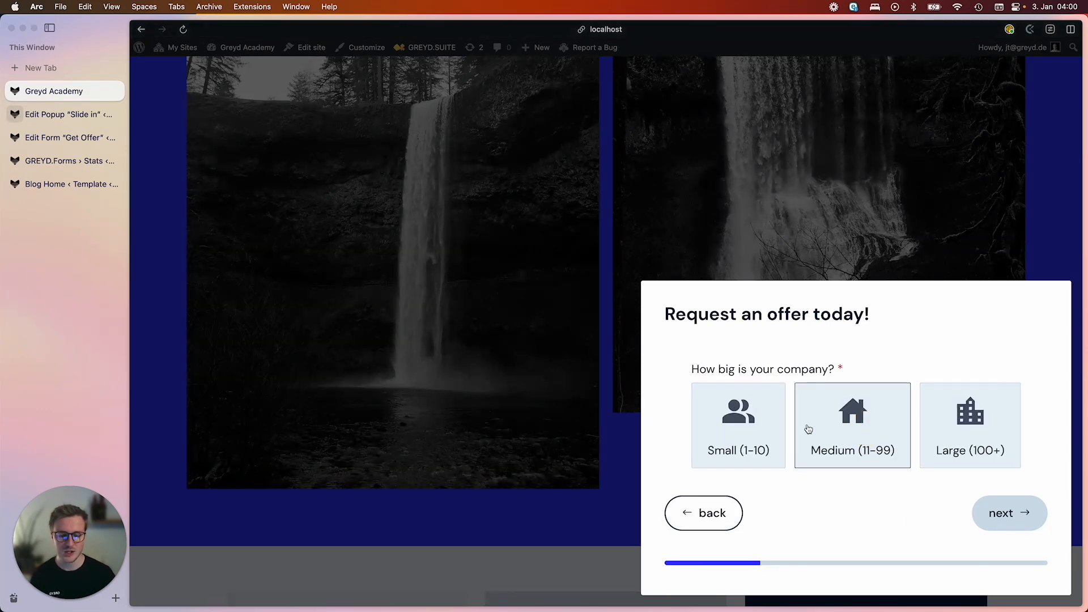
click(985, 437)
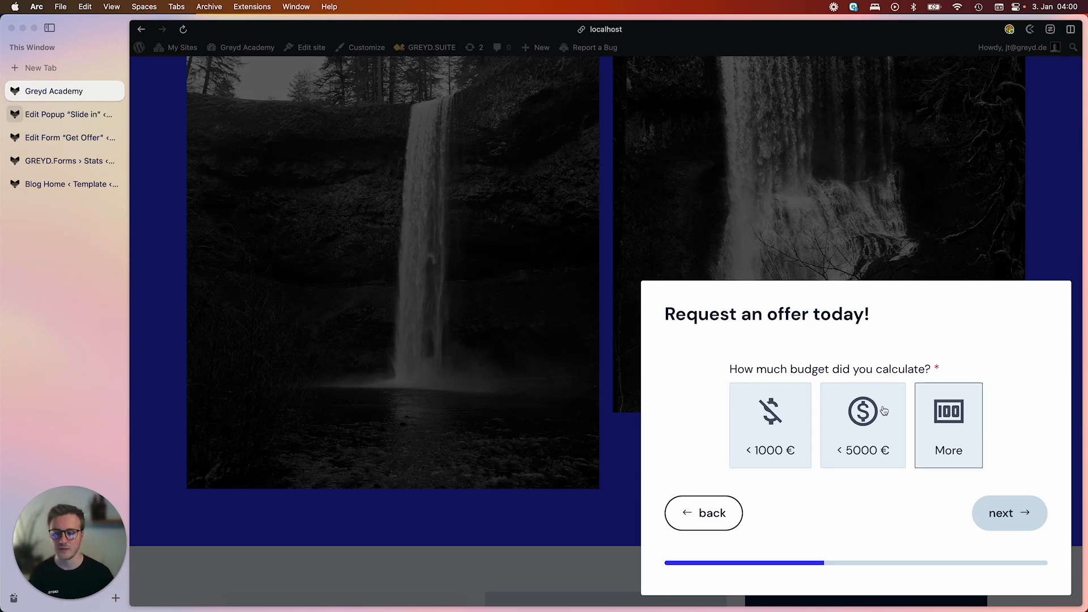
click(66, 137)
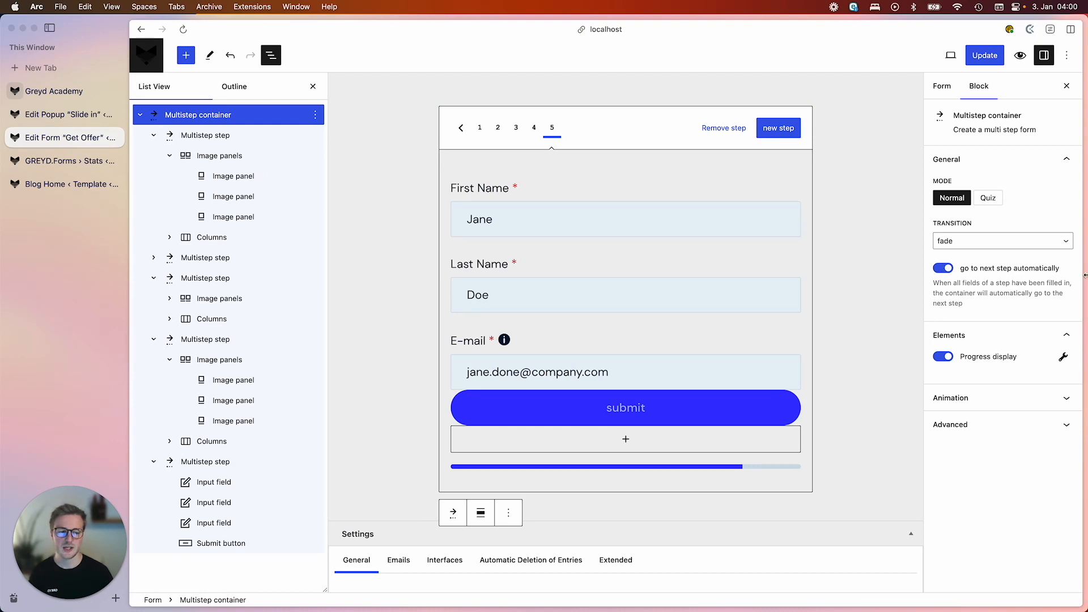
click(39, 92)
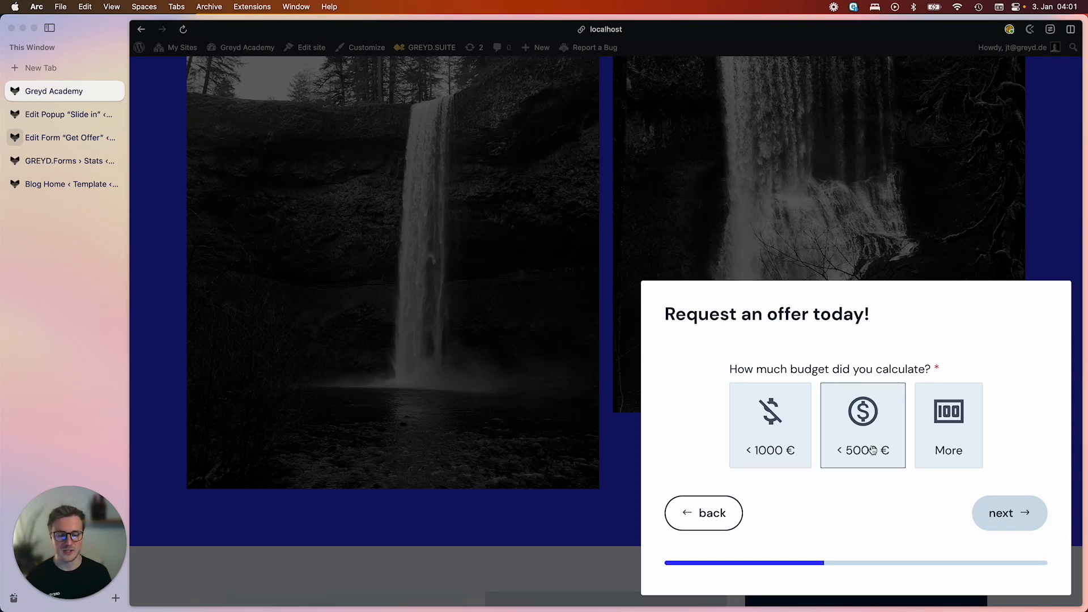
click(940, 433)
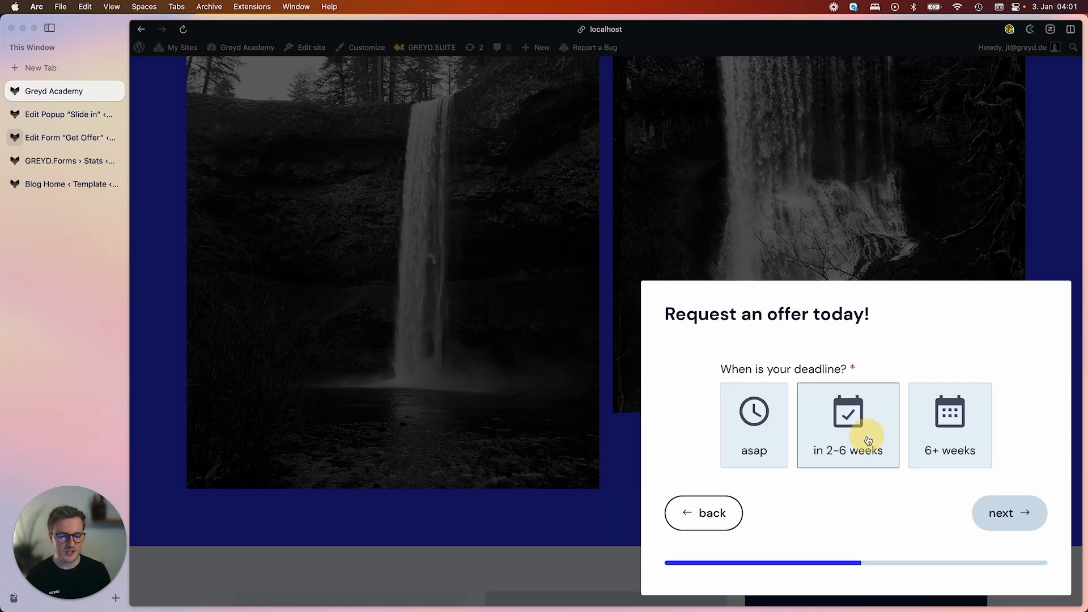
click(765, 428)
- Autofill the first name, last name and e-mail with the saved contact, submit the form and close the popup
click(751, 328)
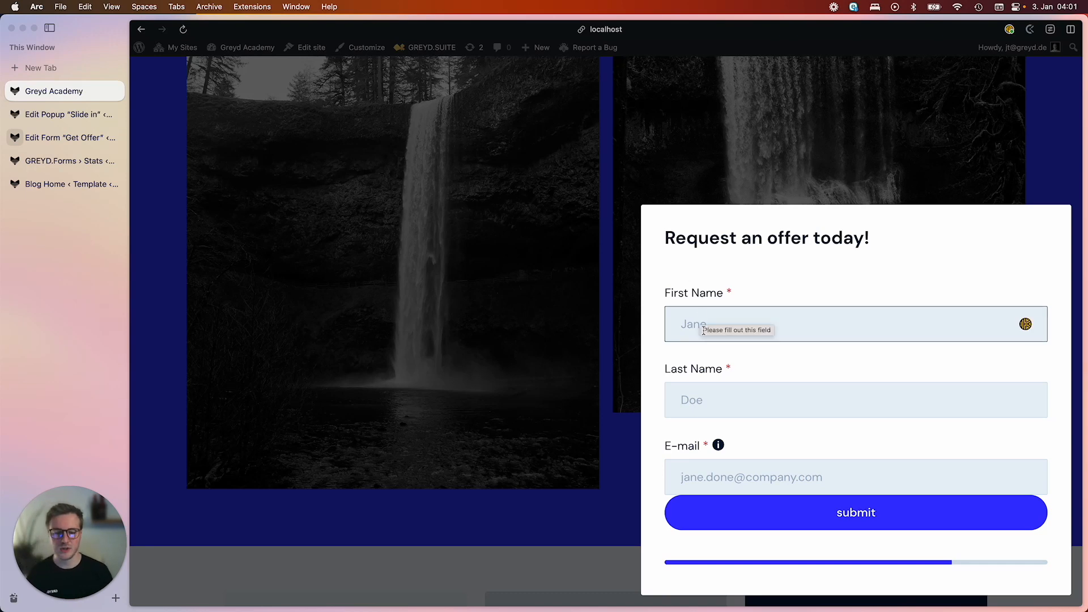
click(715, 324)
click(634, 330)
click(808, 514)
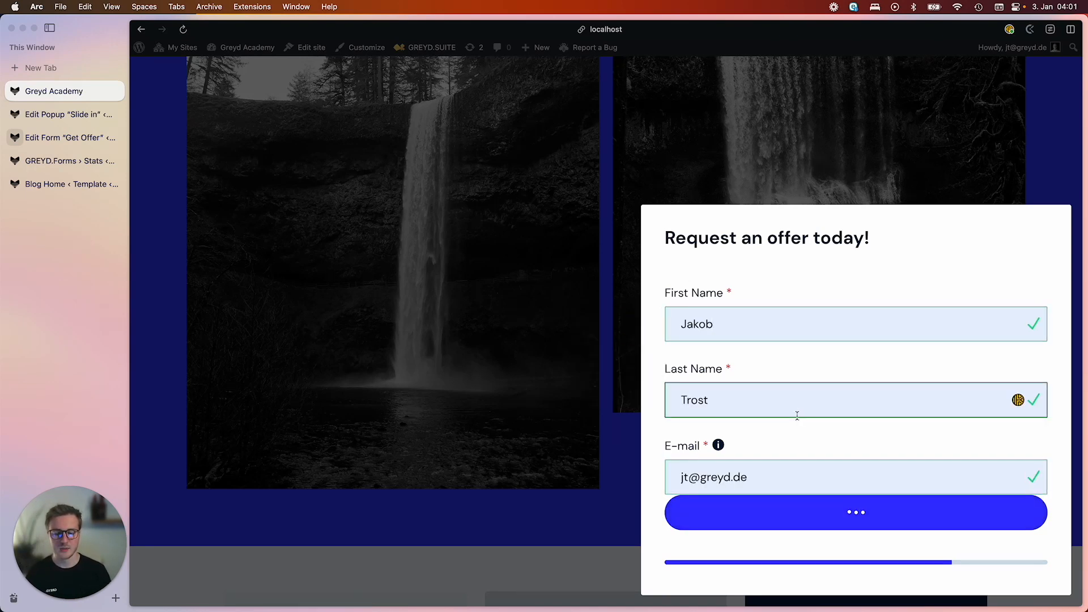
scroll(798, 420, down, 1)
scroll(798, 420, up, 1)
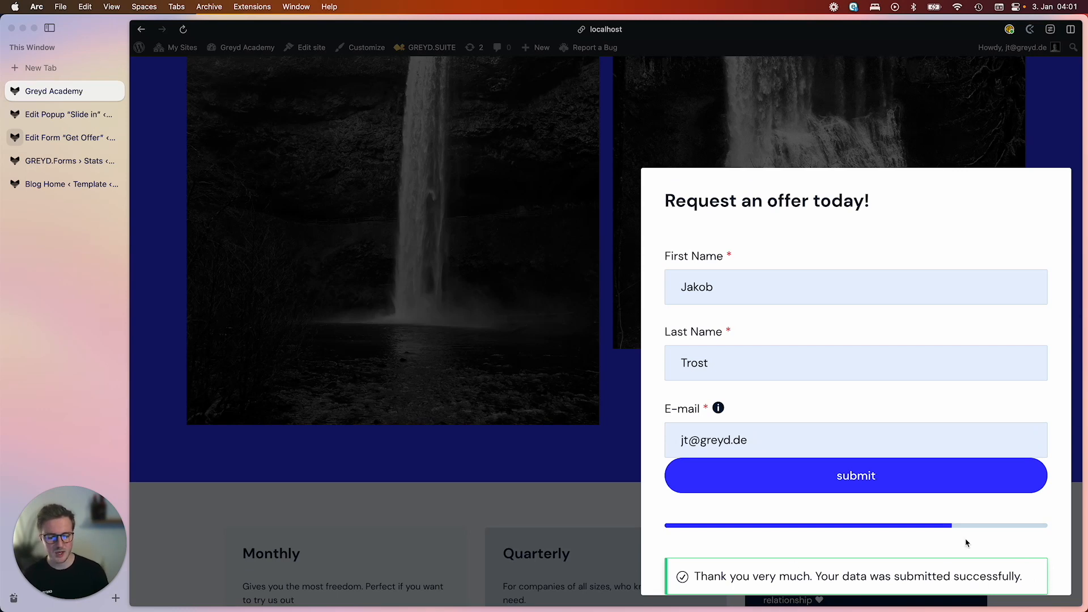
scroll(967, 543, down, 1)
scroll(967, 543, up, 1)
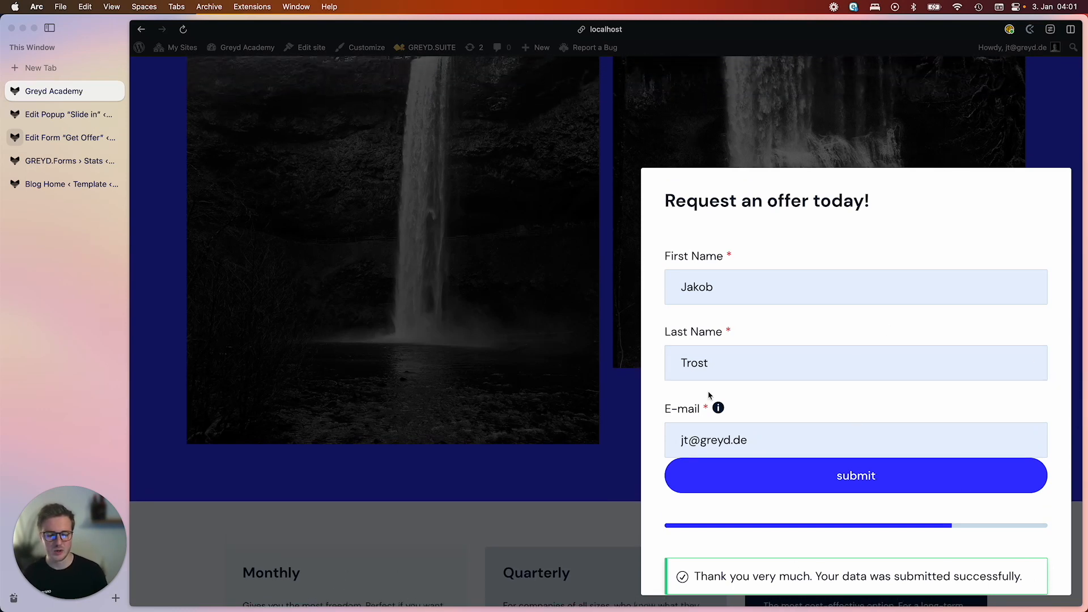
click(466, 362)
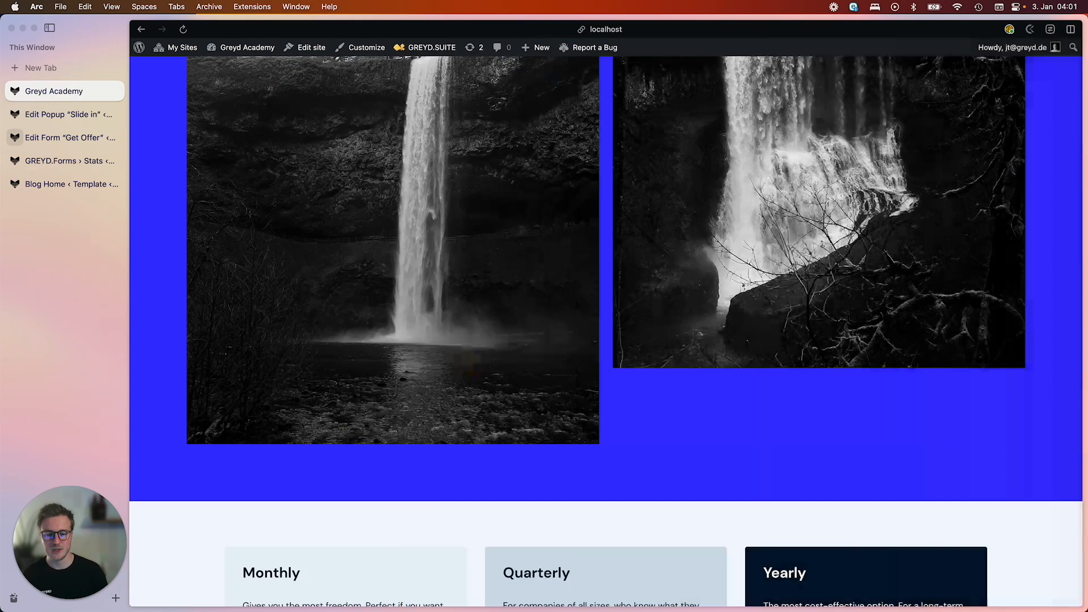
- Link the Slide in popup's padding to 2 em on all sides and update the popup
click(70, 115)
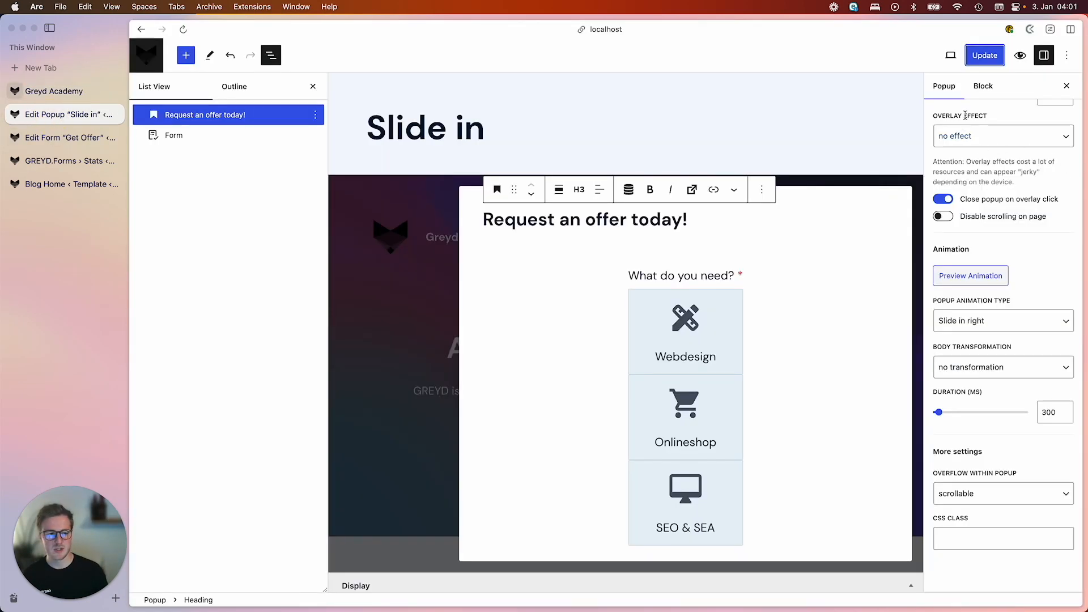
scroll(966, 119, up, 5)
click(943, 260)
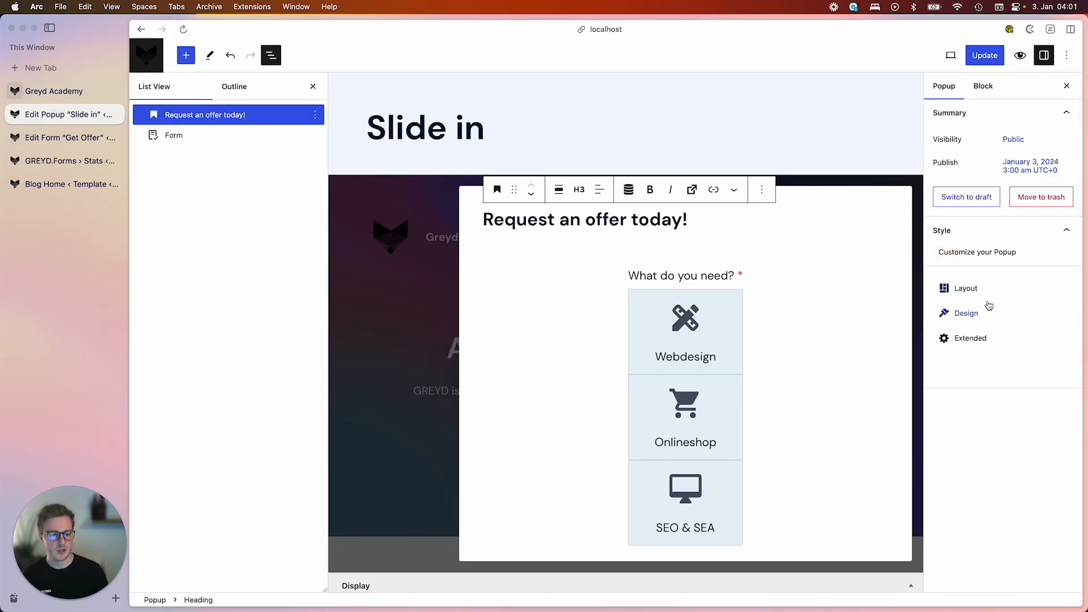
click(981, 293)
scroll(1060, 419, down, 3)
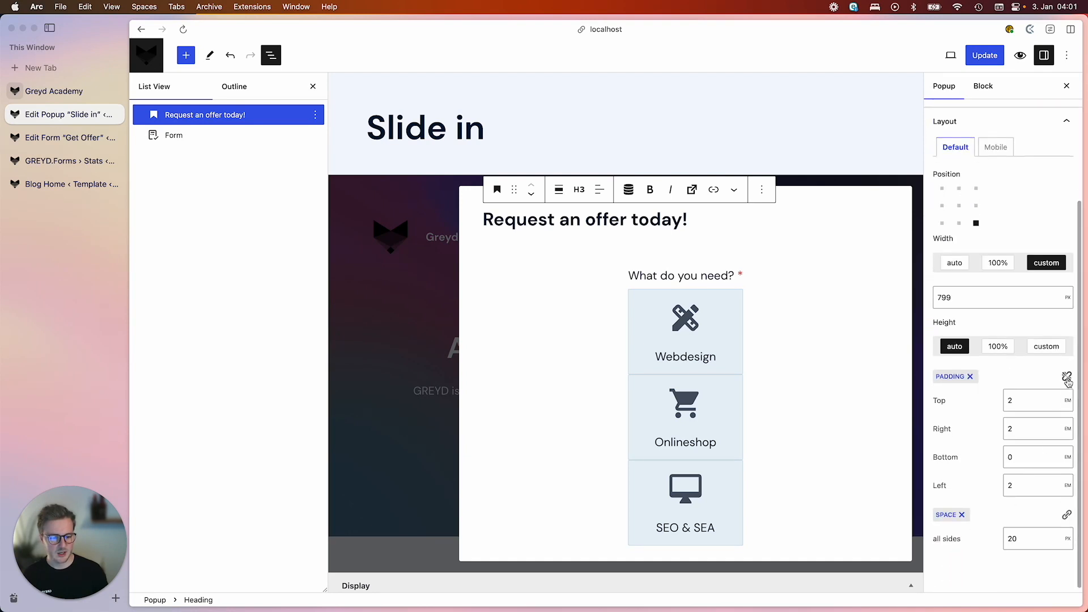
click(1066, 376)
click(1029, 483)
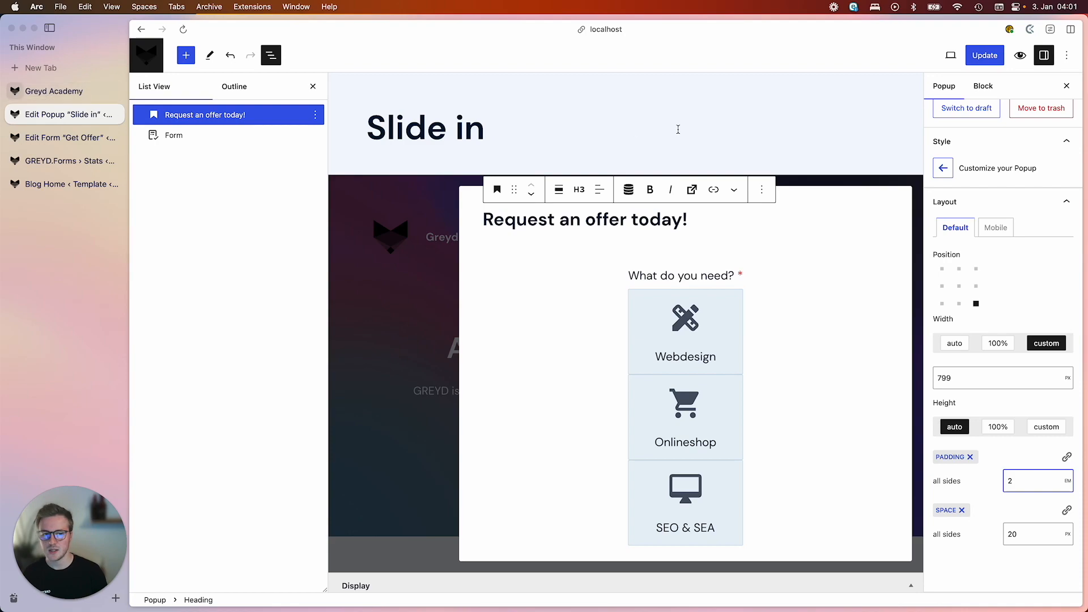
click(984, 55)
- Add a top margin to the submit button in the last step of the Get Offer form and update the form
click(74, 91)
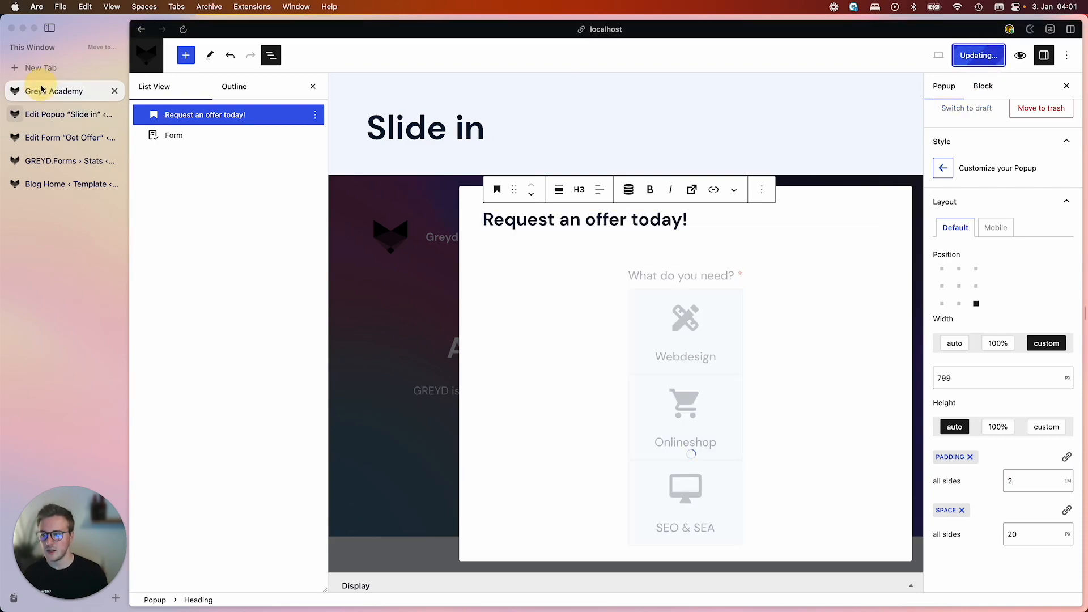
click(67, 139)
click(643, 406)
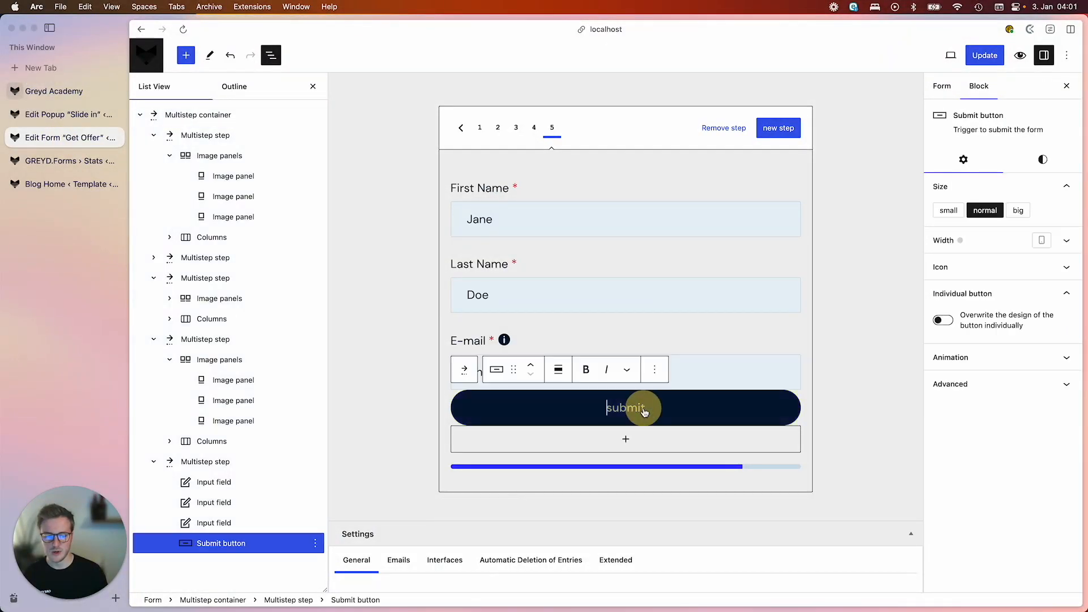
click(1045, 160)
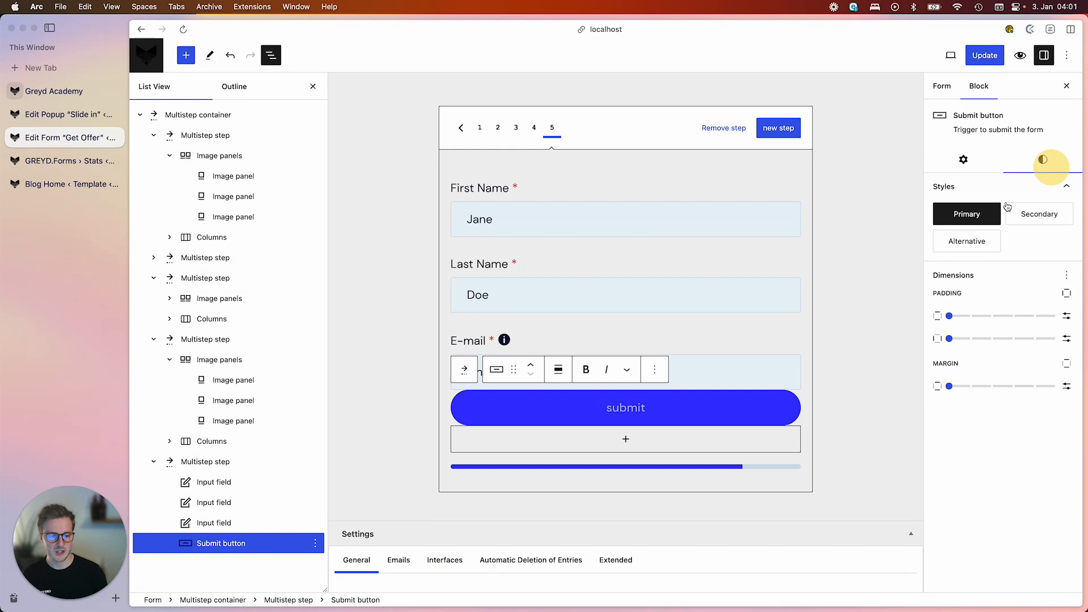
click(1066, 363)
click(964, 413)
drag(949, 386, 1027, 397)
click(985, 55)
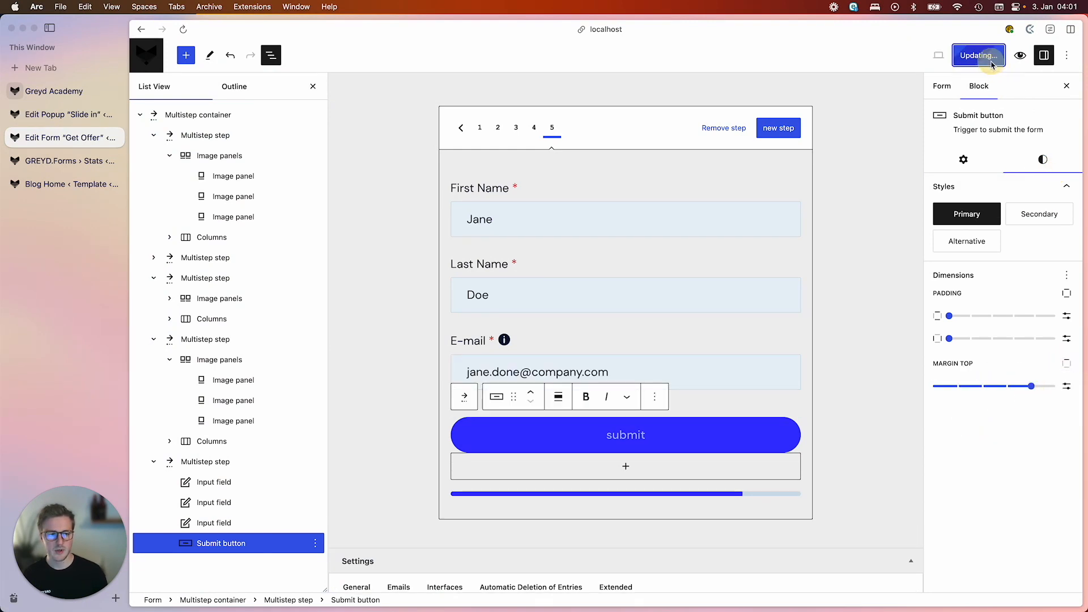
- Check the save state of the popup and form, then reload the front page and scroll it to trigger the popup again
click(63, 114)
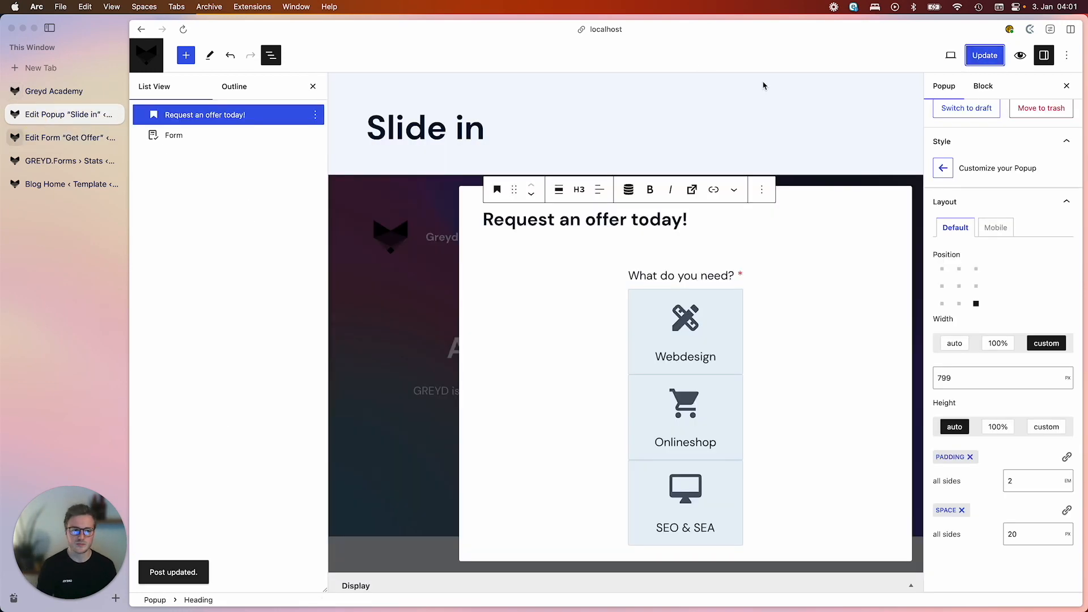
click(65, 139)
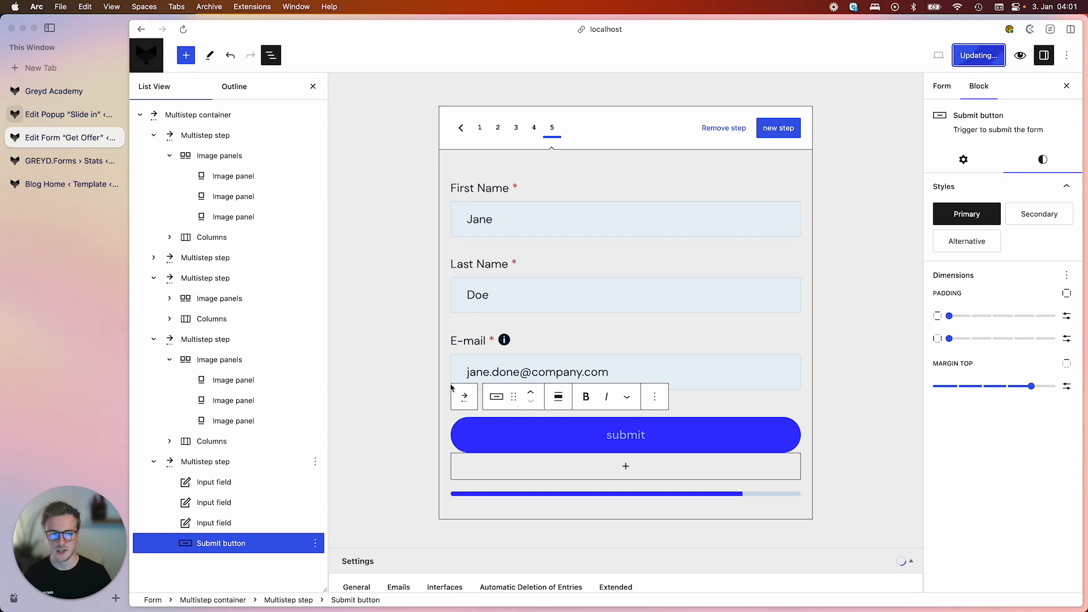
click(61, 89)
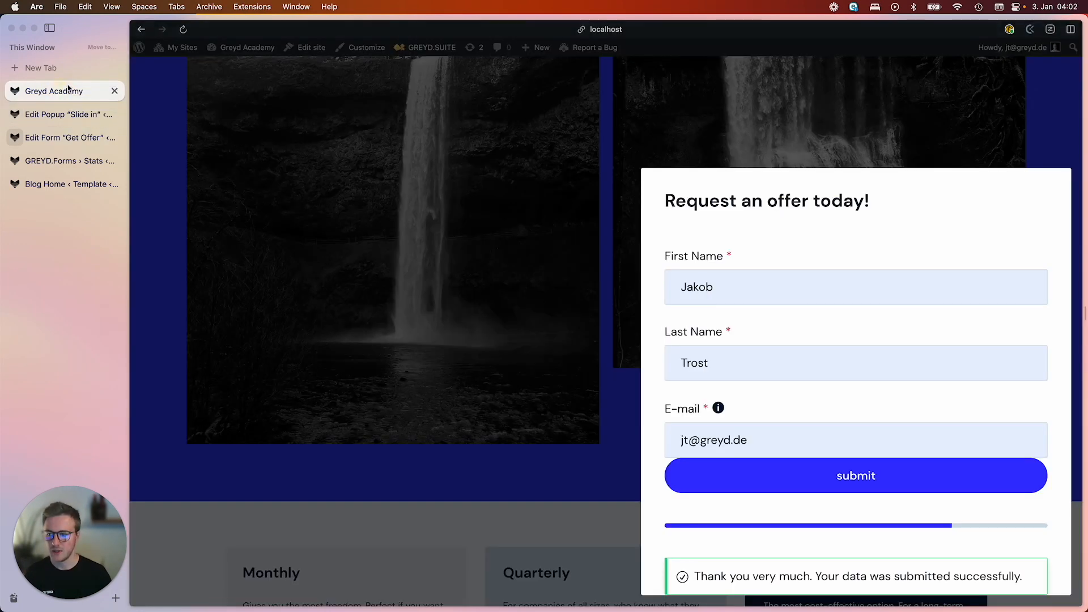
key(super+r)
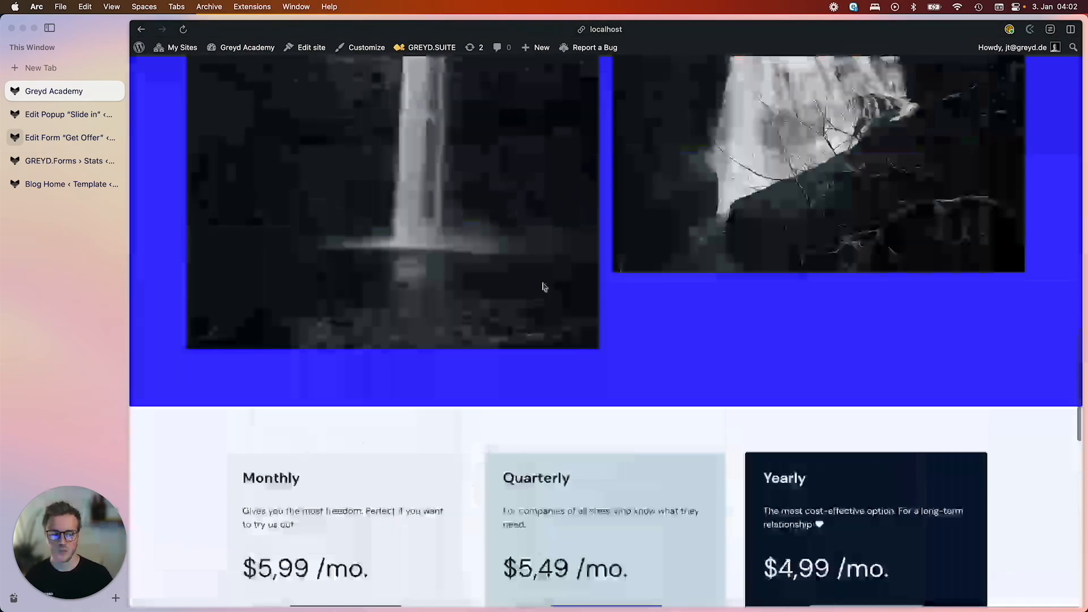
scroll(544, 288, up, 20)
scroll(544, 288, down, 20)
scroll(544, 287, down, 4)
- Try advancing the popup form without an answer, then choose Onlineshop, Small (1-10), < 5000 € and 6+ weeks
click(993, 489)
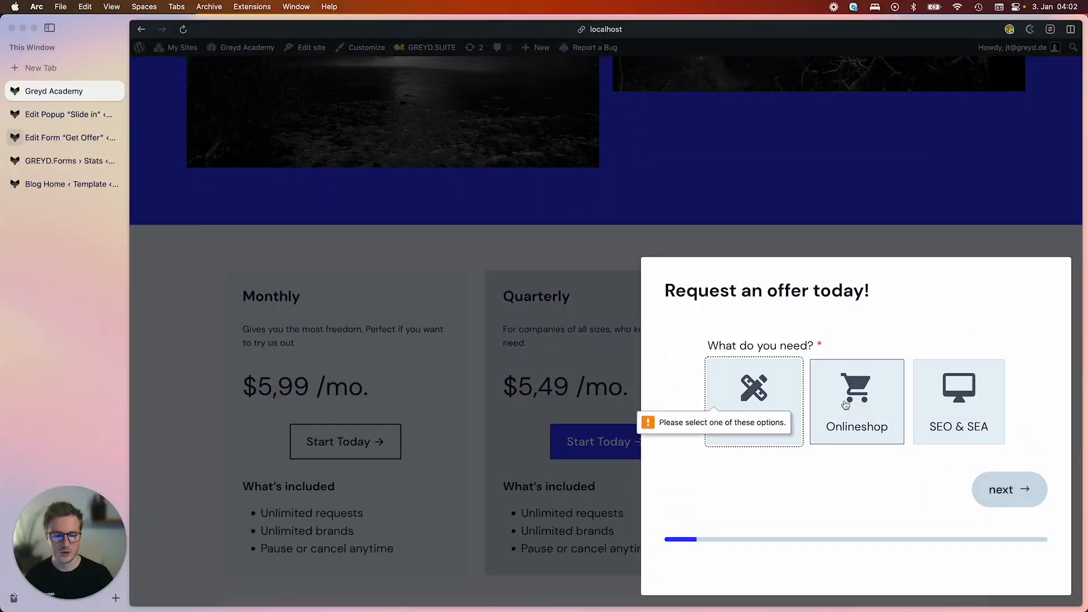
click(846, 405)
click(756, 425)
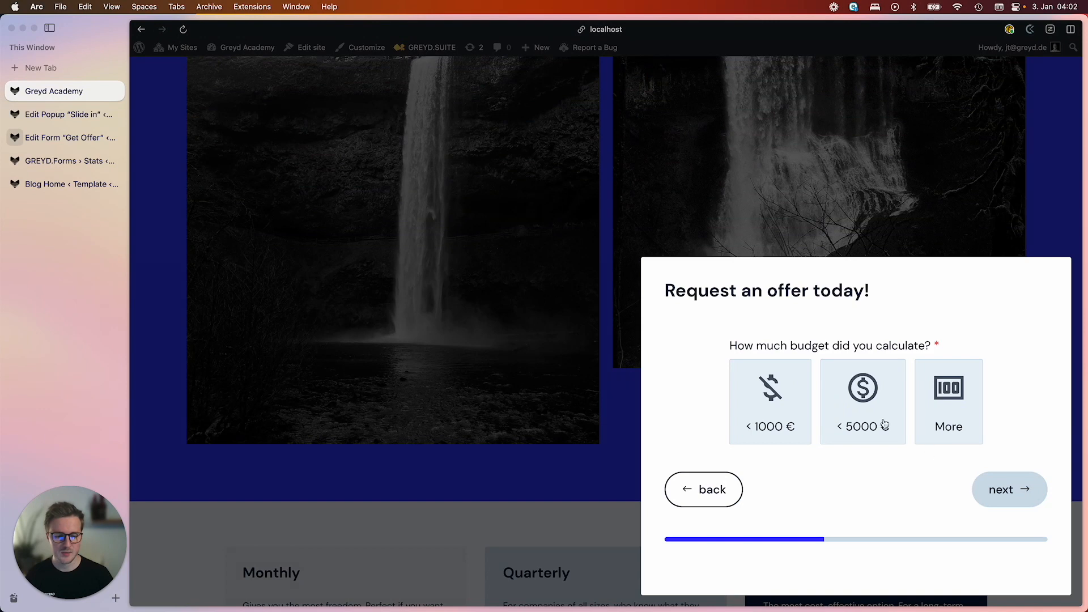
click(901, 433)
click(947, 436)
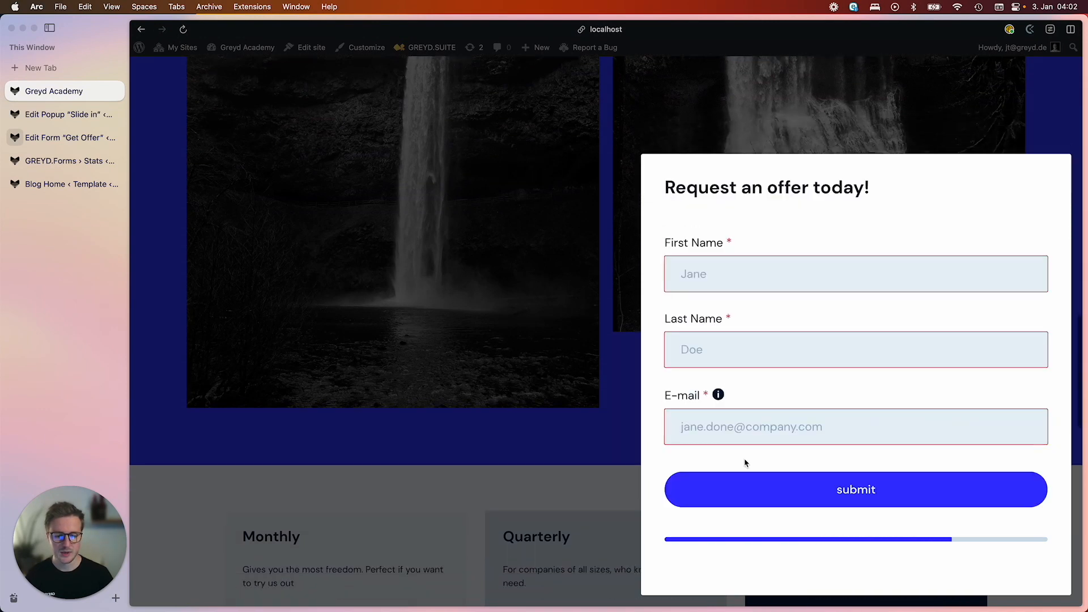
- Autofill the contact fields with the saved details, append "e5g345g34" to the last name and submit the form
click(719, 274)
click(644, 283)
click(746, 336)
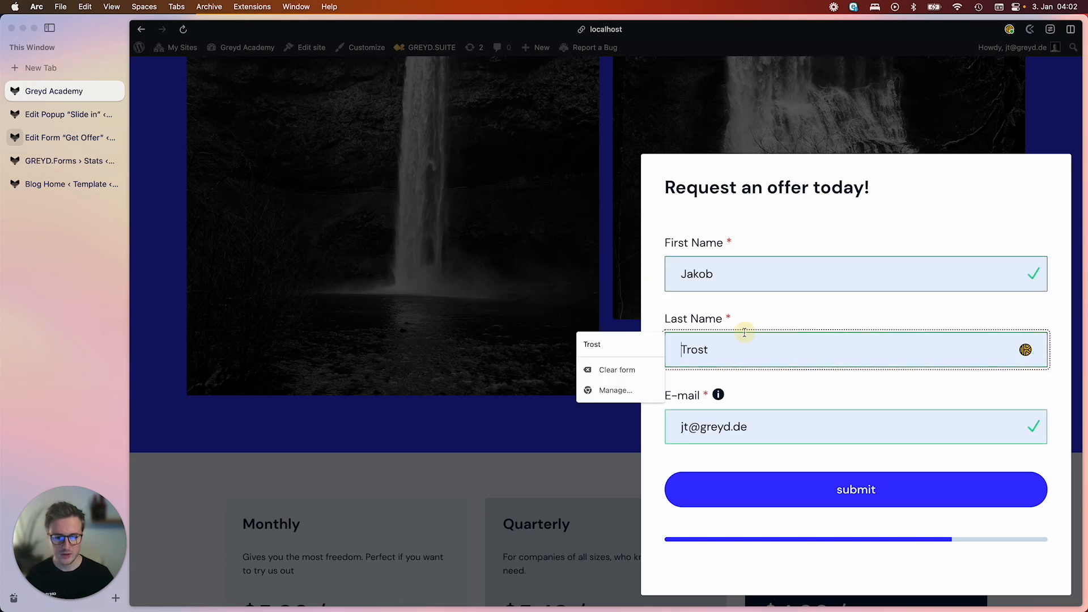
text(e5g345g34)
click(818, 490)
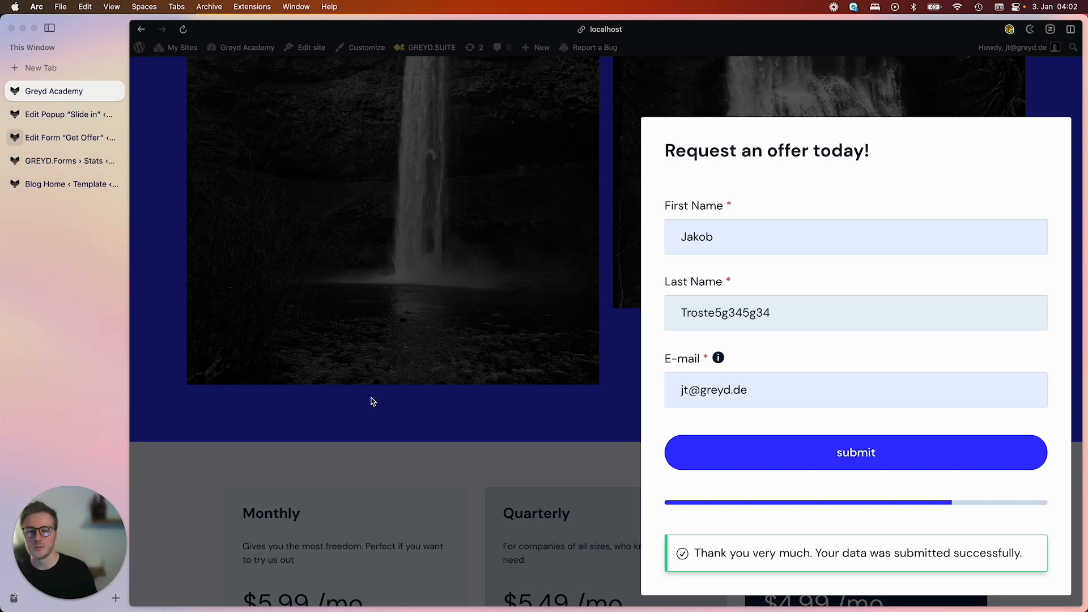
- Switch to the Get Offer form editor and open the email settings below the form
click(80, 115)
click(63, 138)
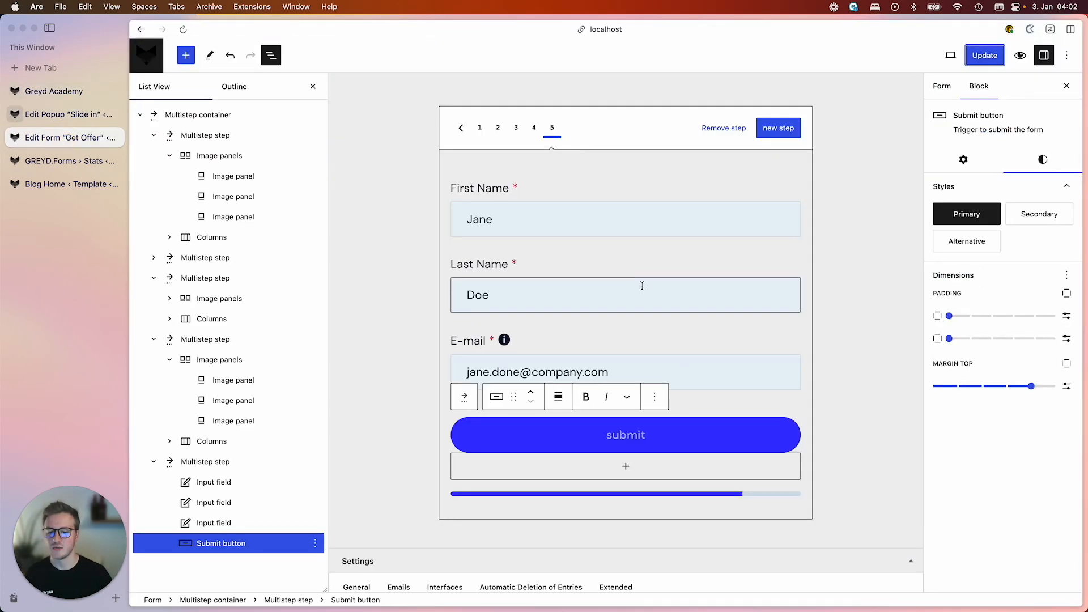
scroll(510, 335, down, 5)
scroll(488, 345, down, 3)
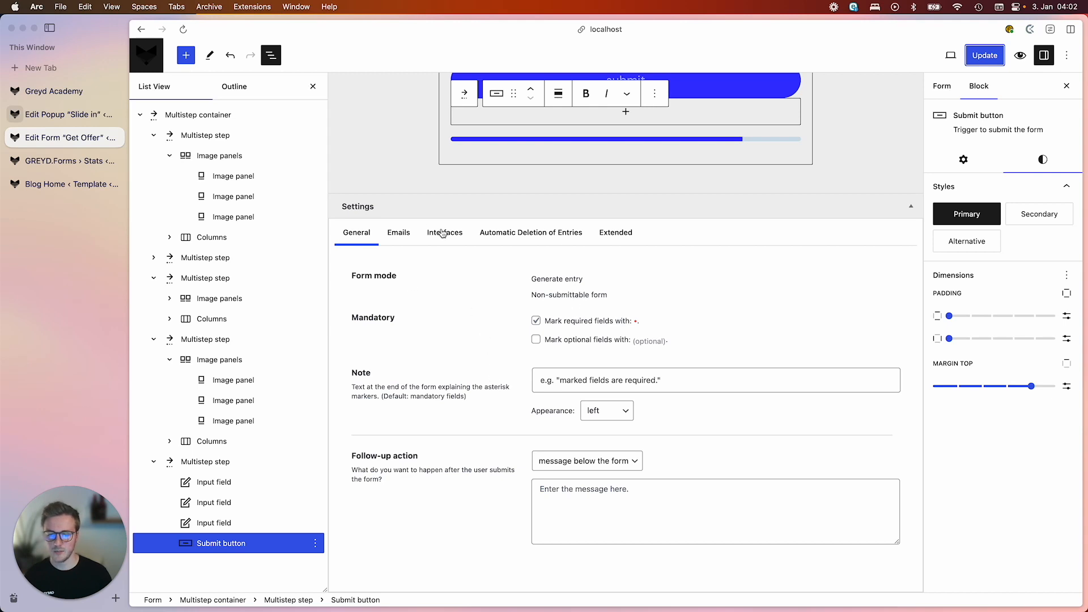
click(395, 233)
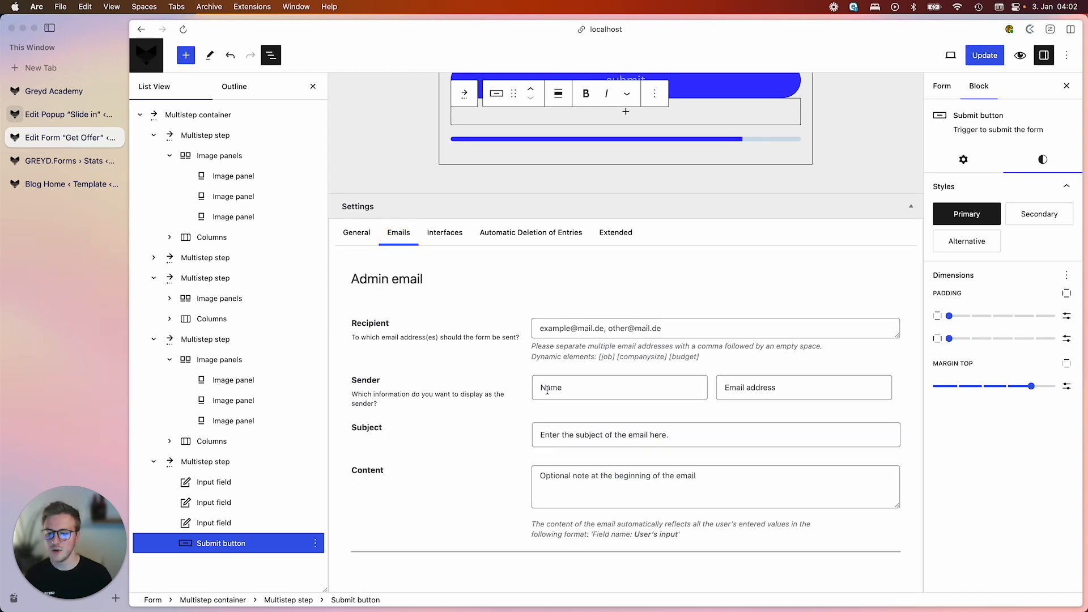
- Enable the double opt-in verification email for the form and review its sender, recipient, subject and content options
scroll(539, 367, down, 5)
click(537, 421)
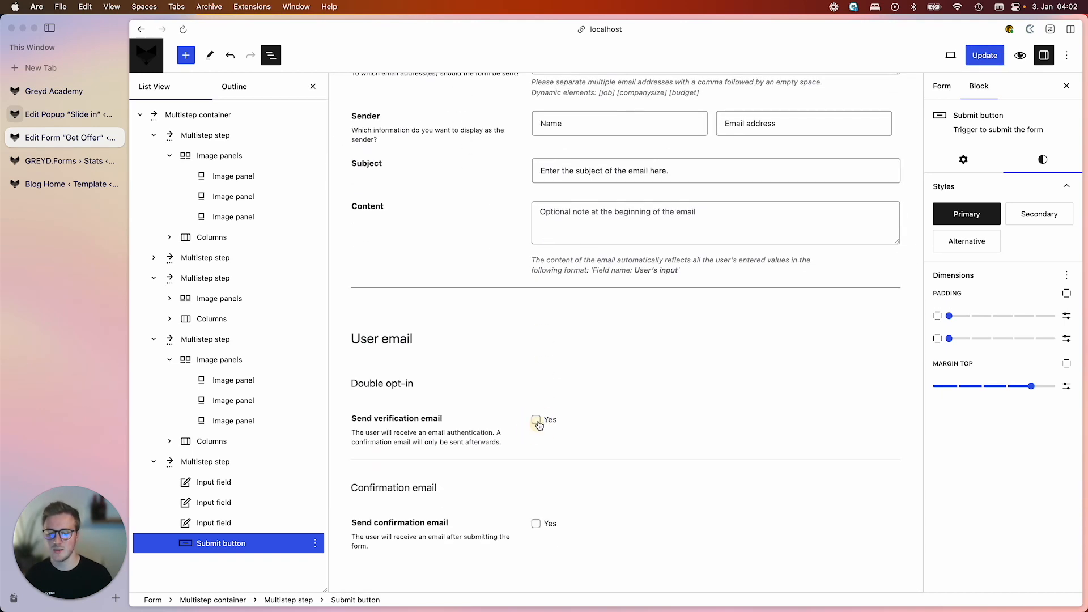
scroll(470, 298, down, 5)
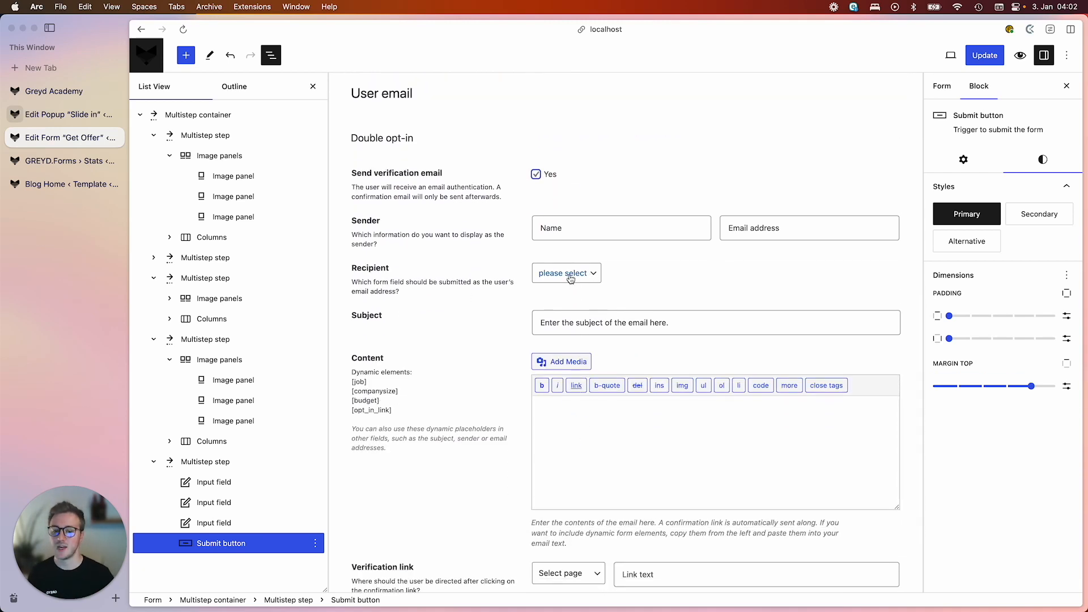
scroll(455, 349, down, 1)
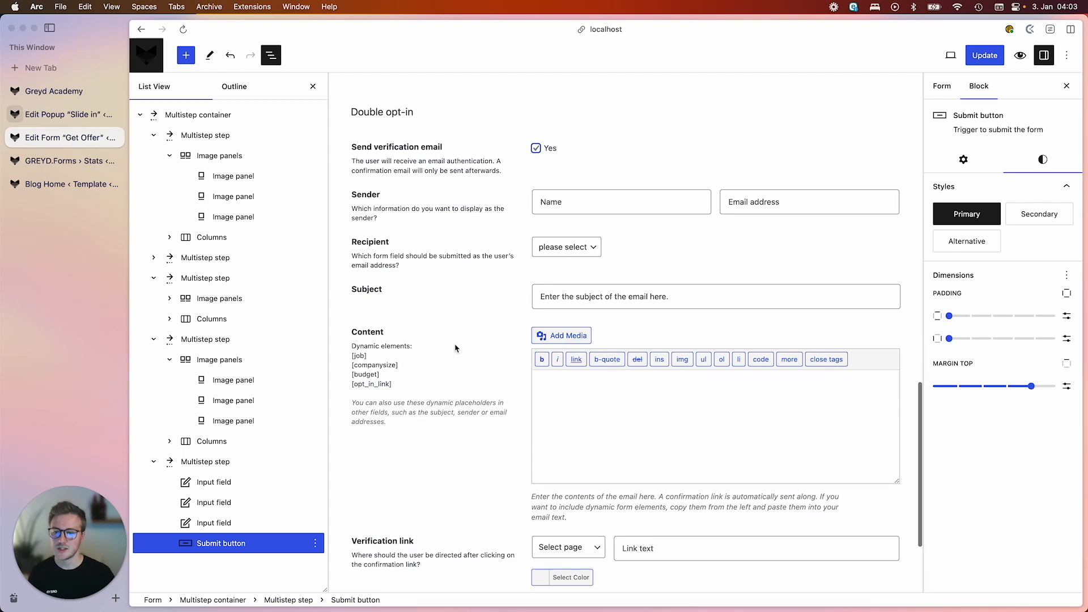
scroll(429, 204, down, 3)
click(536, 524)
scroll(539, 499, down, 8)
scroll(506, 383, up, 3)
scroll(506, 383, down, 5)
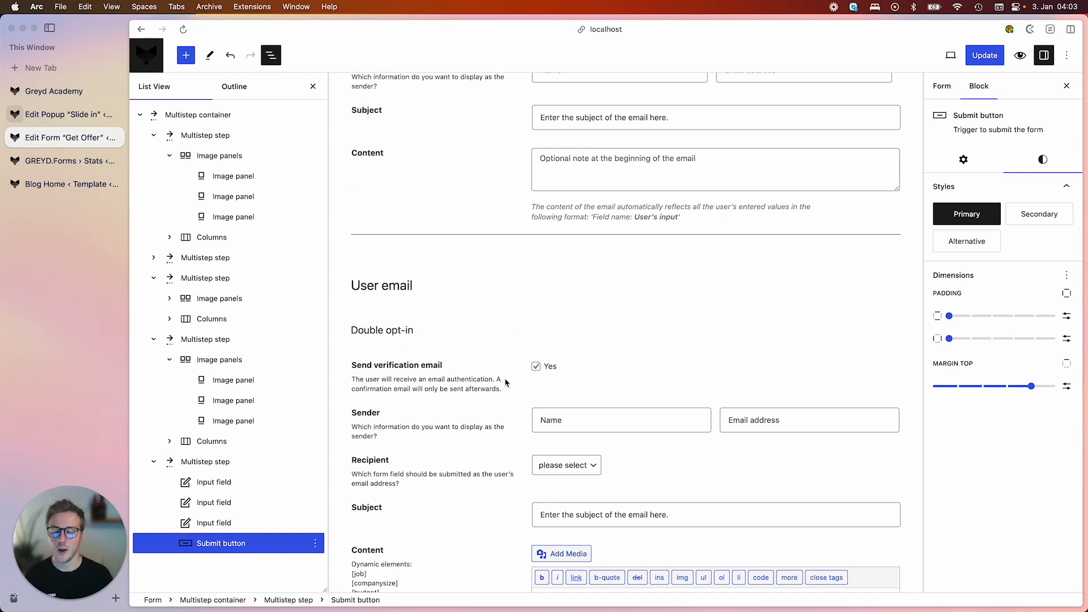
- Enable the confirmation email for the form and review the dynamic elements available for the email content
scroll(507, 382, down, 4)
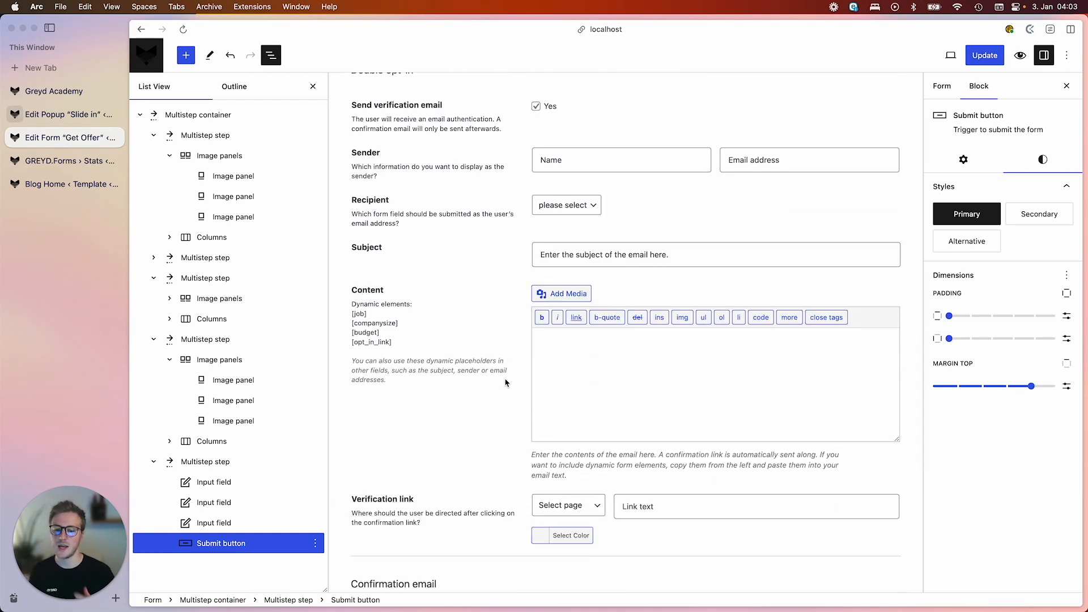
scroll(494, 238, up, 3)
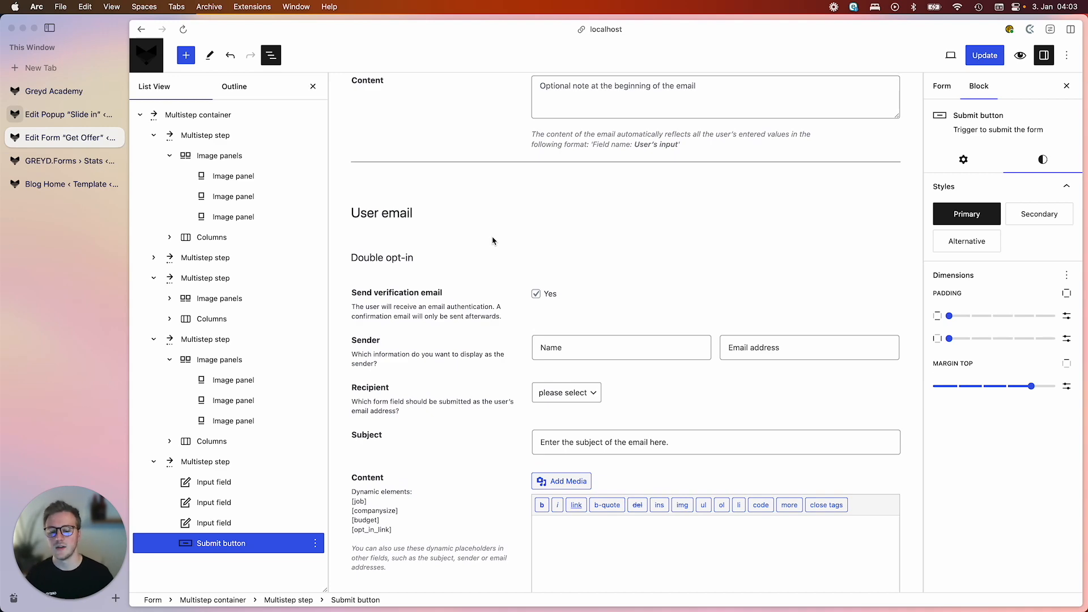
scroll(493, 241, down, 6)
click(544, 451)
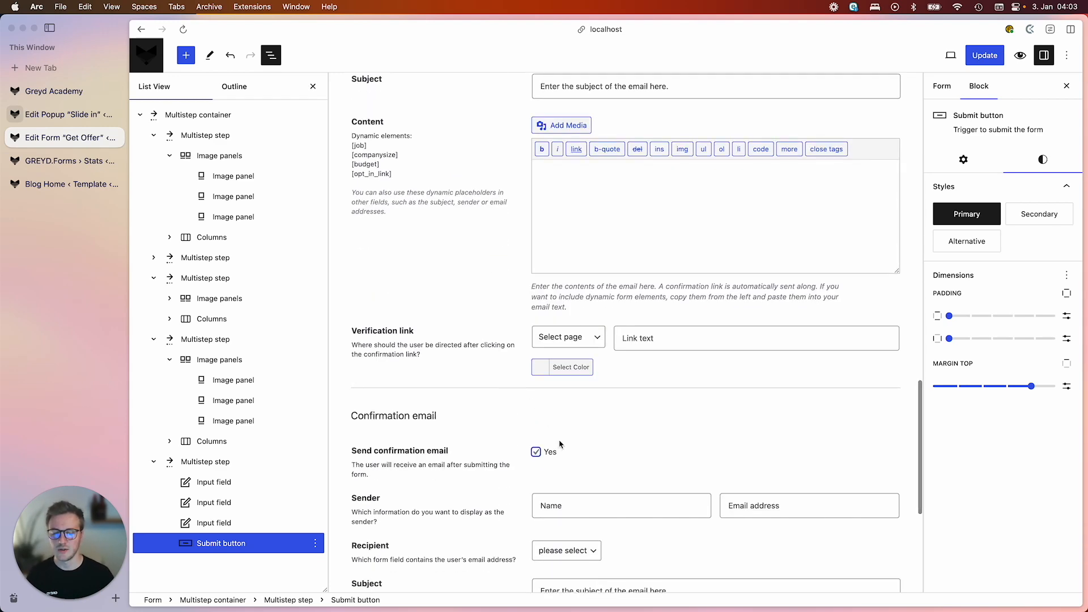
scroll(620, 296, down, 5)
scroll(618, 306, up, 3)
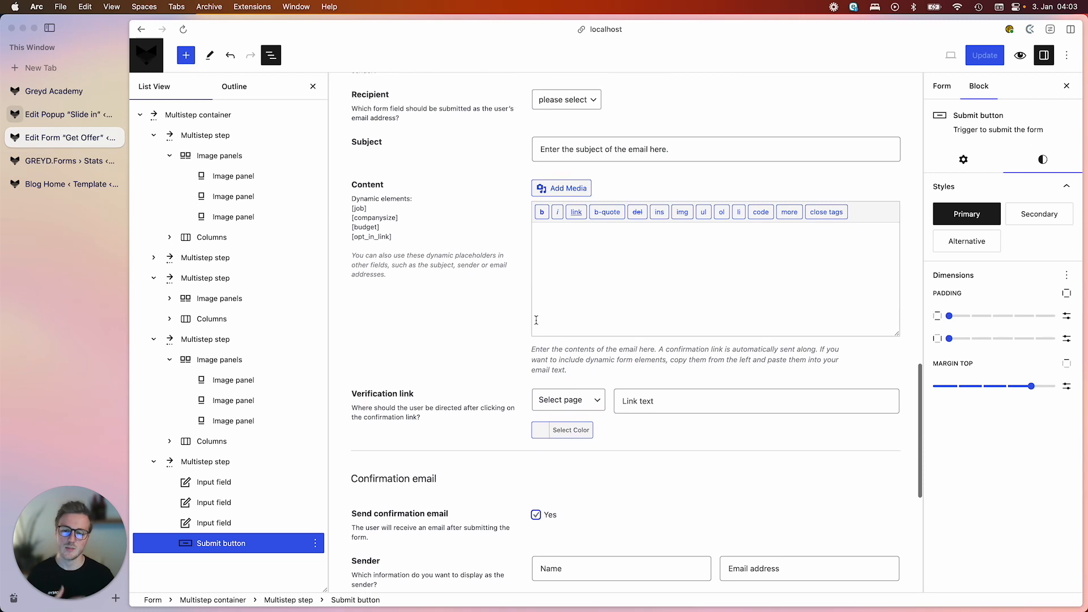
scroll(564, 337, up, 6)
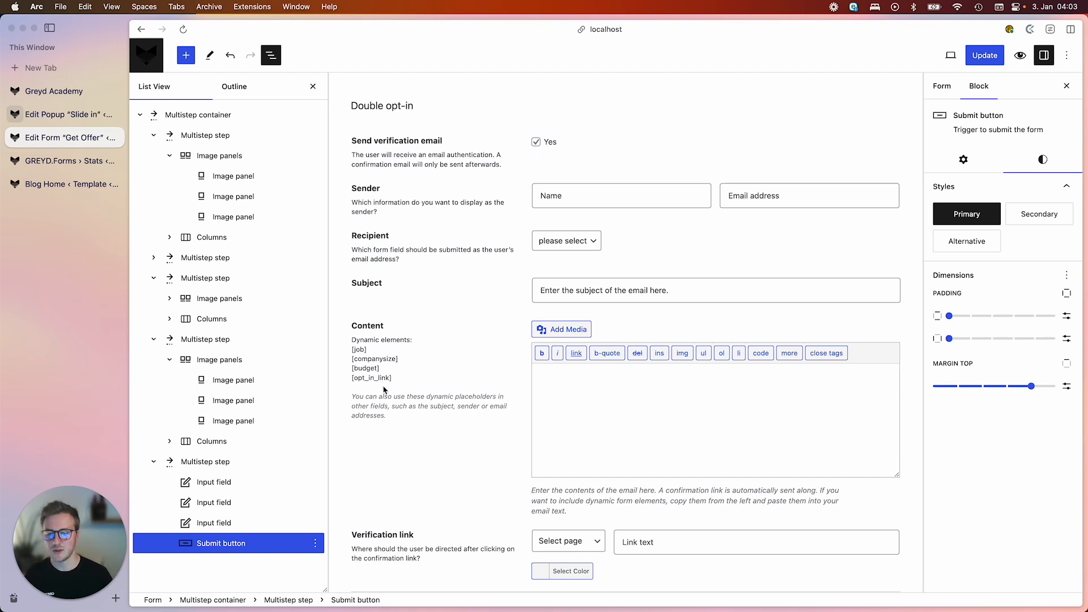
drag(390, 378, 342, 342)
click(448, 372)
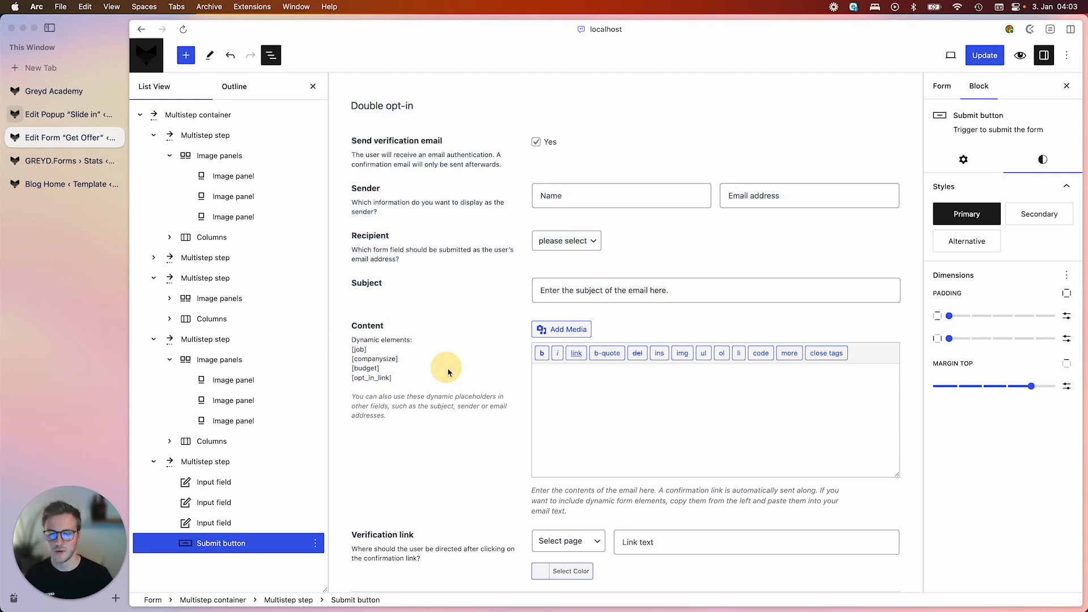
- Open the form's interface settings and enable automatic Mailchimp recipient creation
scroll(447, 372, up, 9)
scroll(448, 372, up, 2)
click(445, 299)
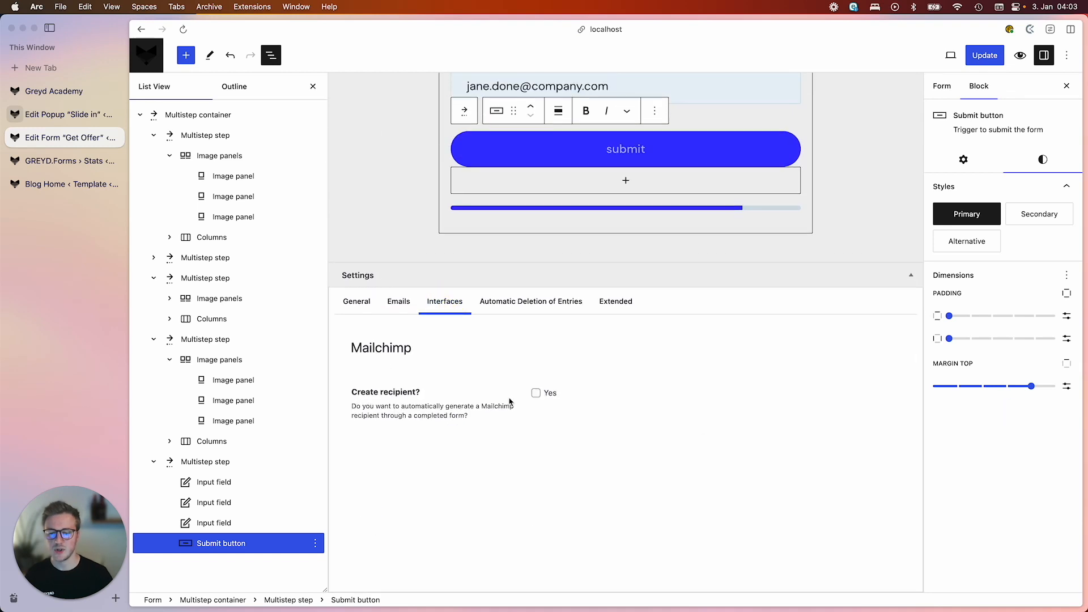
click(541, 392)
scroll(472, 401, down, 3)
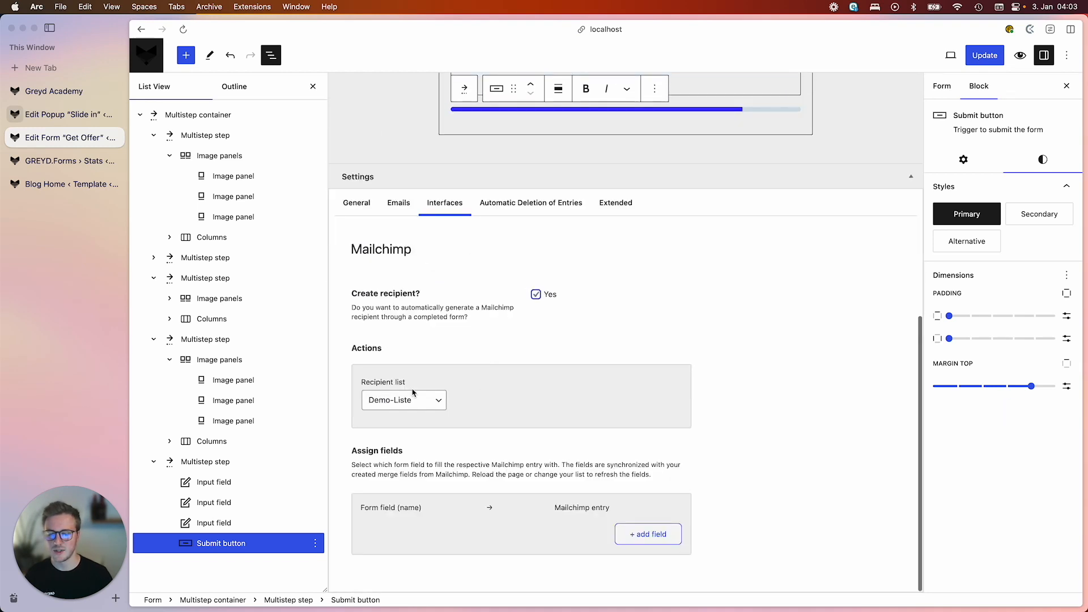
drag(353, 254, 434, 255)
click(465, 306)
- Add a Mailchimp field assignment for the budget form field and view the available Mailchimp entries
click(643, 536)
scroll(461, 510, down, 1)
click(448, 503)
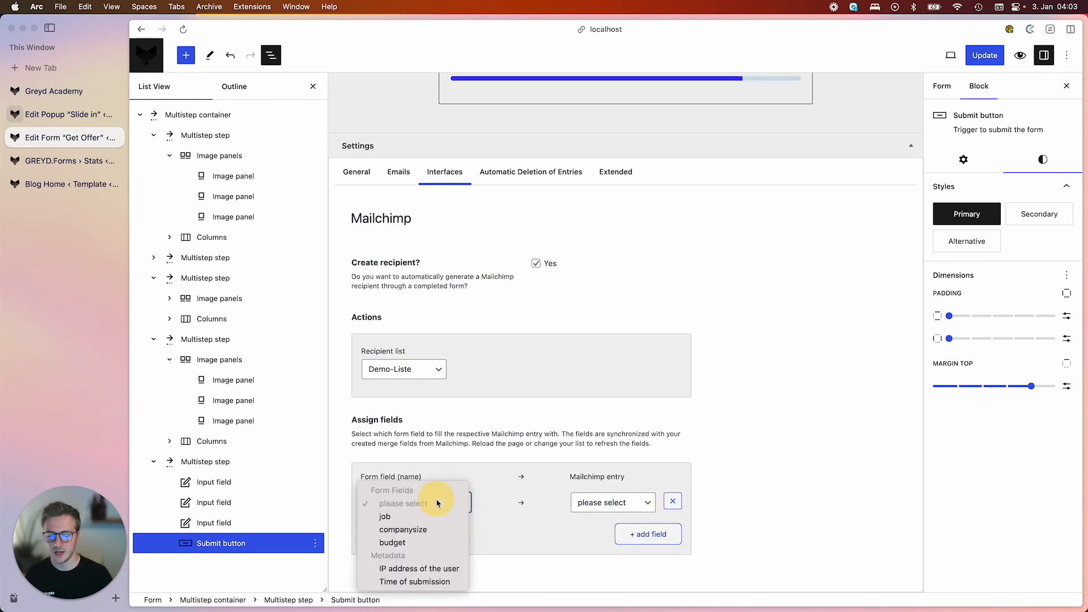
click(397, 543)
click(609, 504)
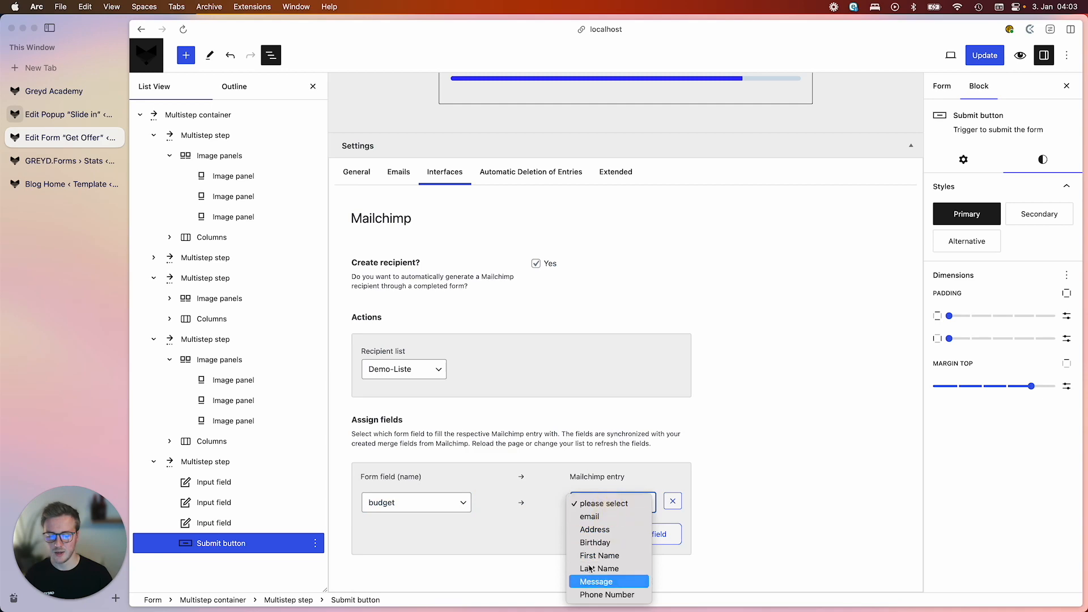
click(739, 519)
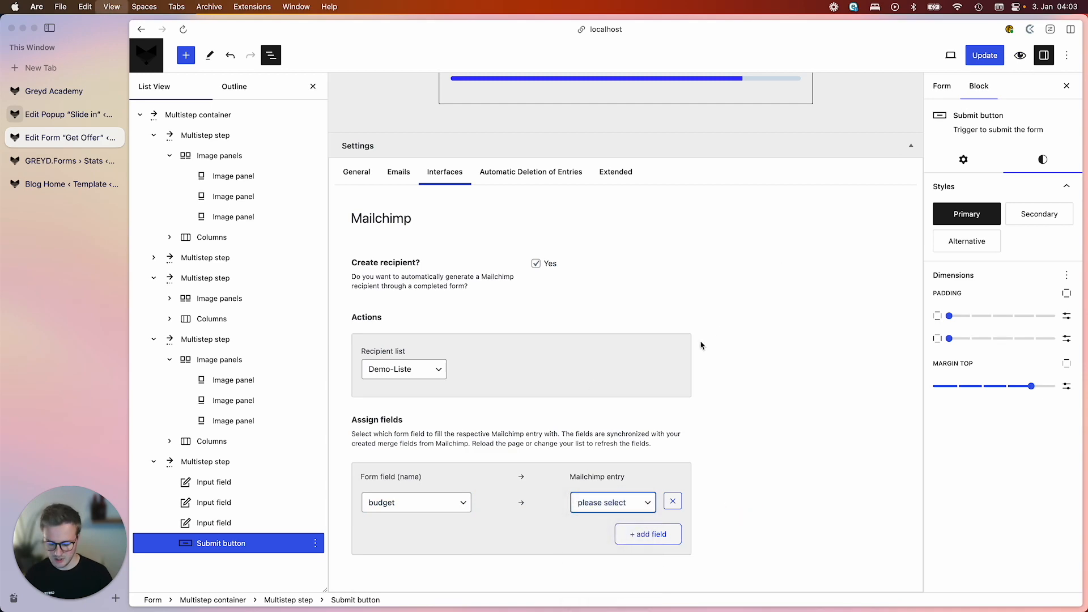
- Reload the form editor, discarding the unsaved settings, and check the email settings before opening the interface settings
key(super+r)
click(575, 357)
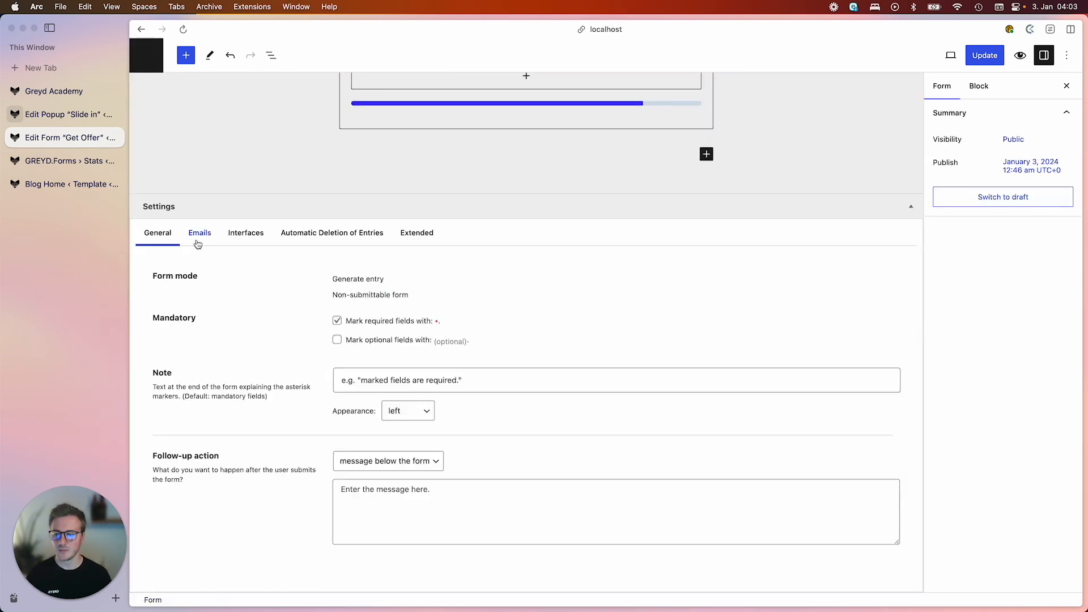
click(198, 244)
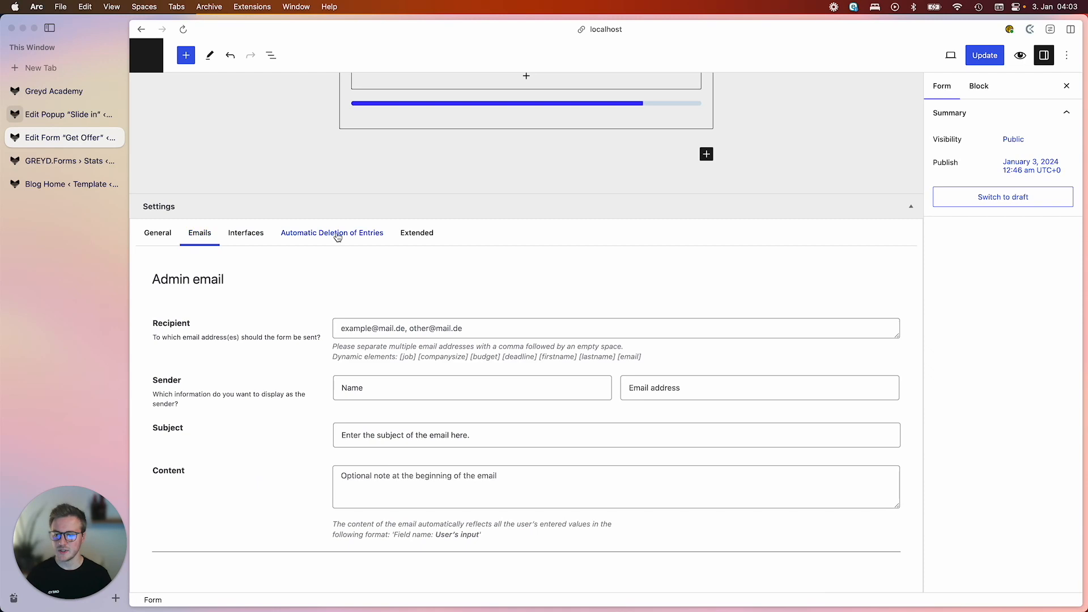
click(336, 236)
click(242, 234)
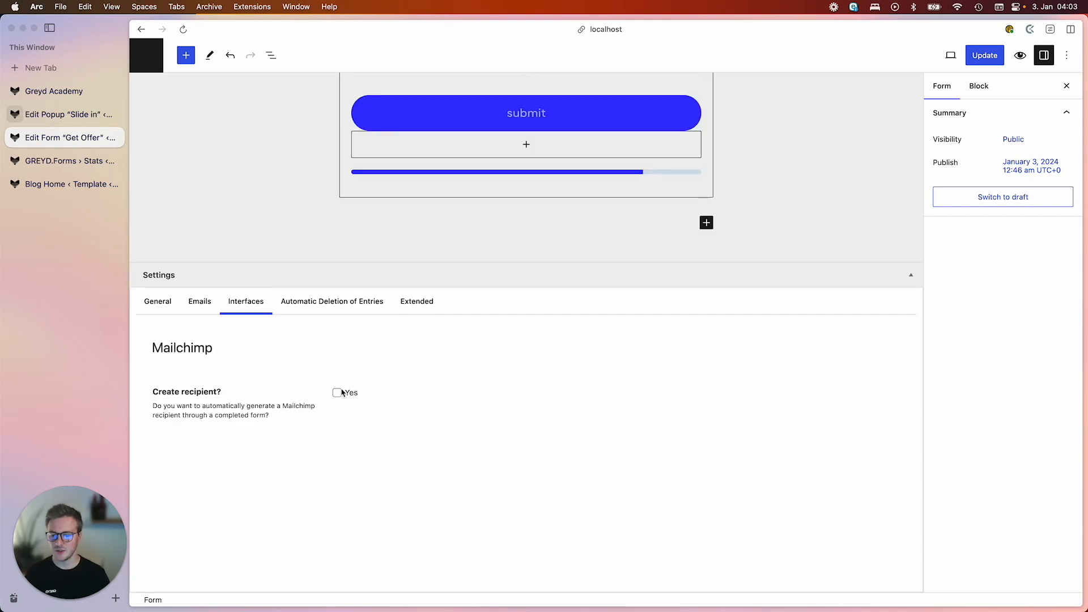
- Enable Mailchimp recipient creation and assign the firstname form field to the First Name entry
click(337, 395)
scroll(432, 408, down, 3)
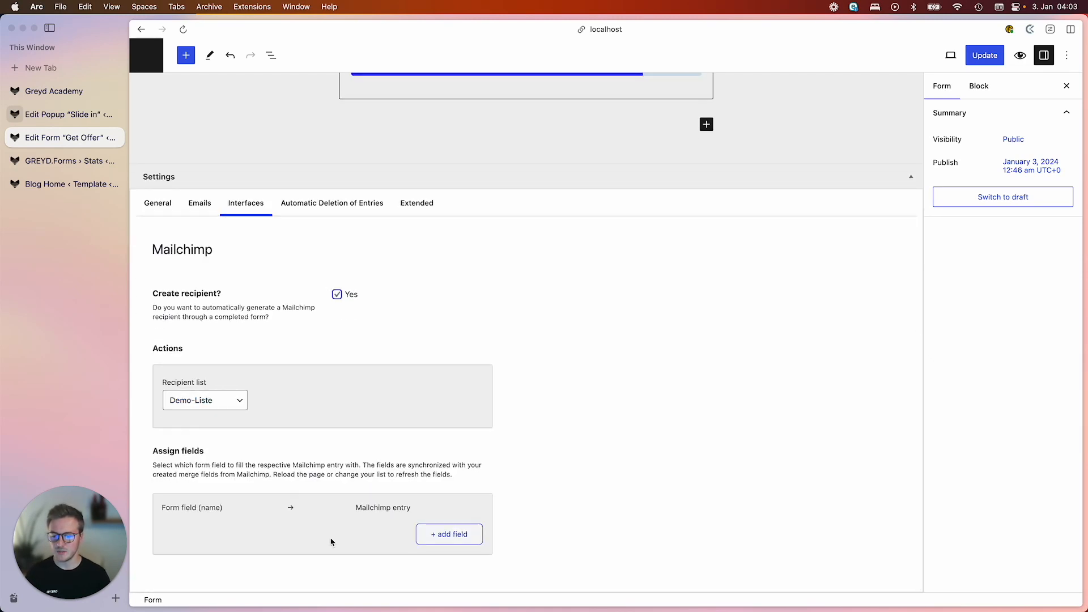
scroll(427, 539, down, 1)
click(238, 506)
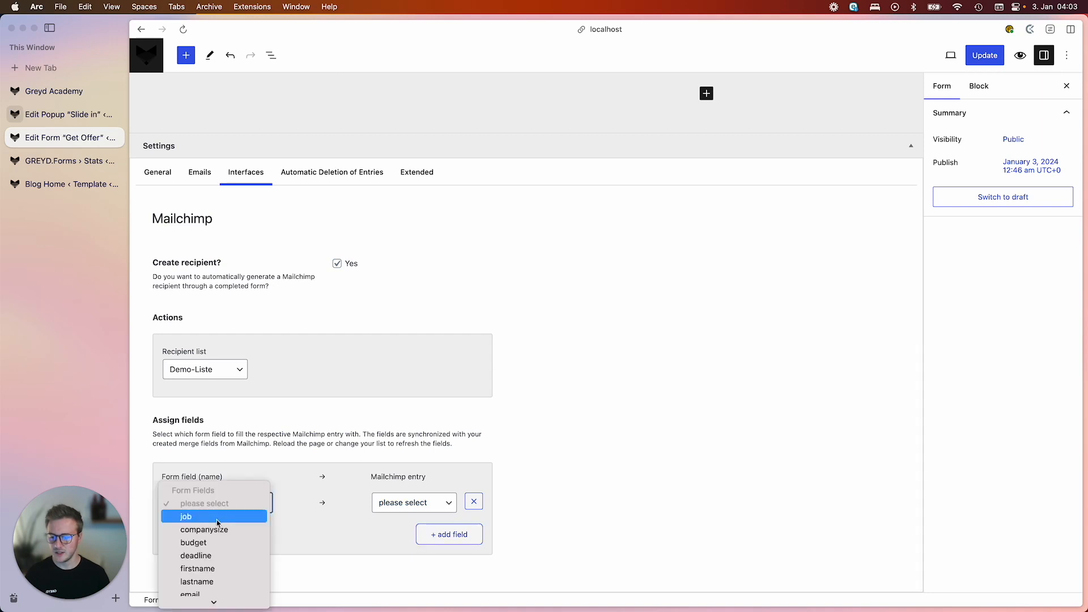
key(Return)
click(414, 503)
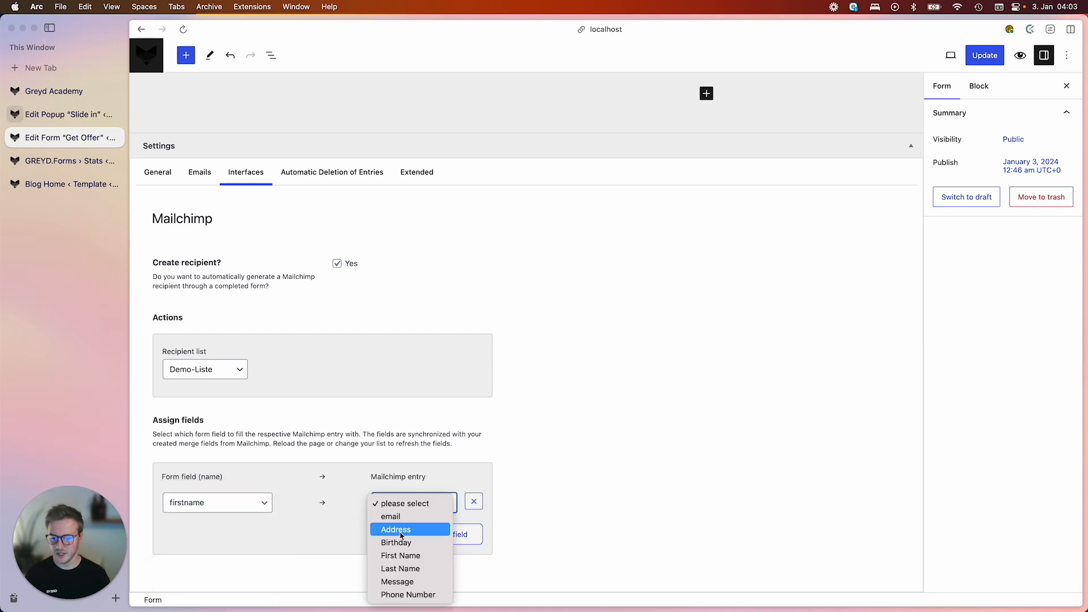
click(403, 555)
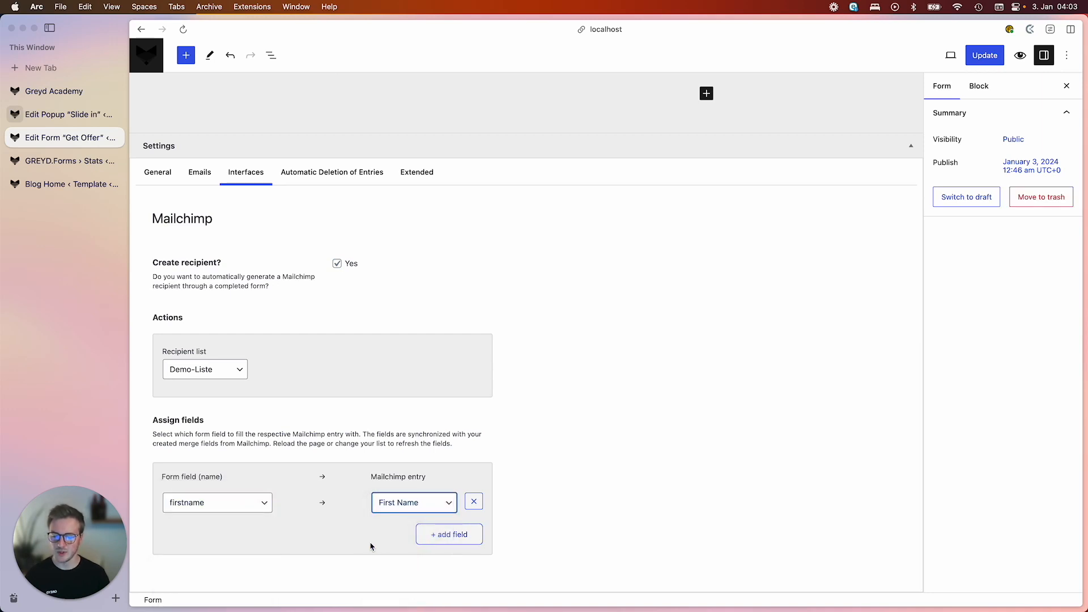
- Add a second field assignment linking the lastname form field to the Mailchimp entry Last Name
click(444, 536)
click(417, 534)
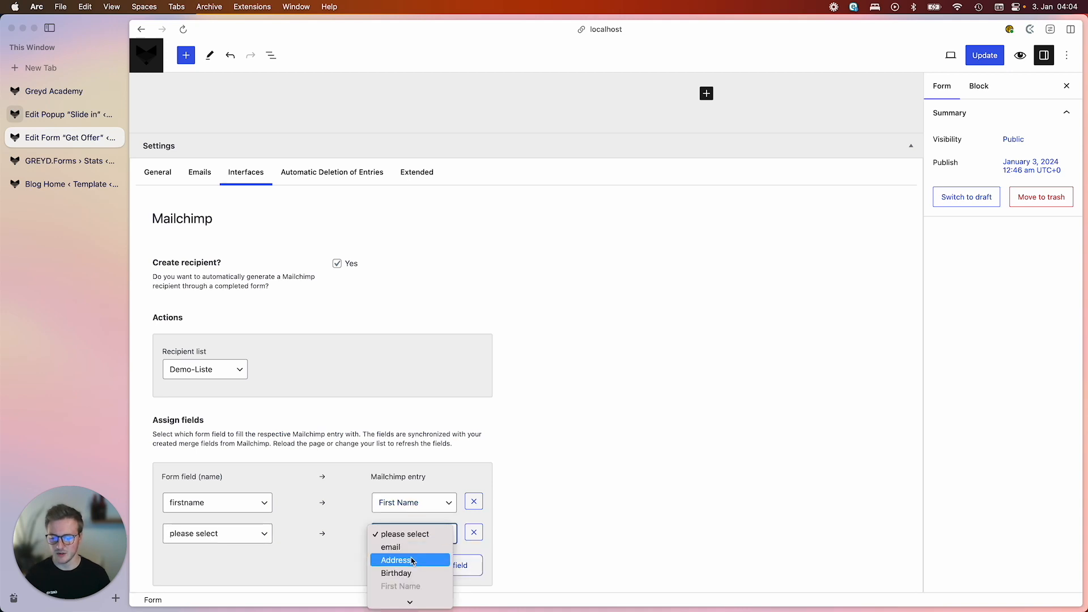
click(412, 561)
click(413, 536)
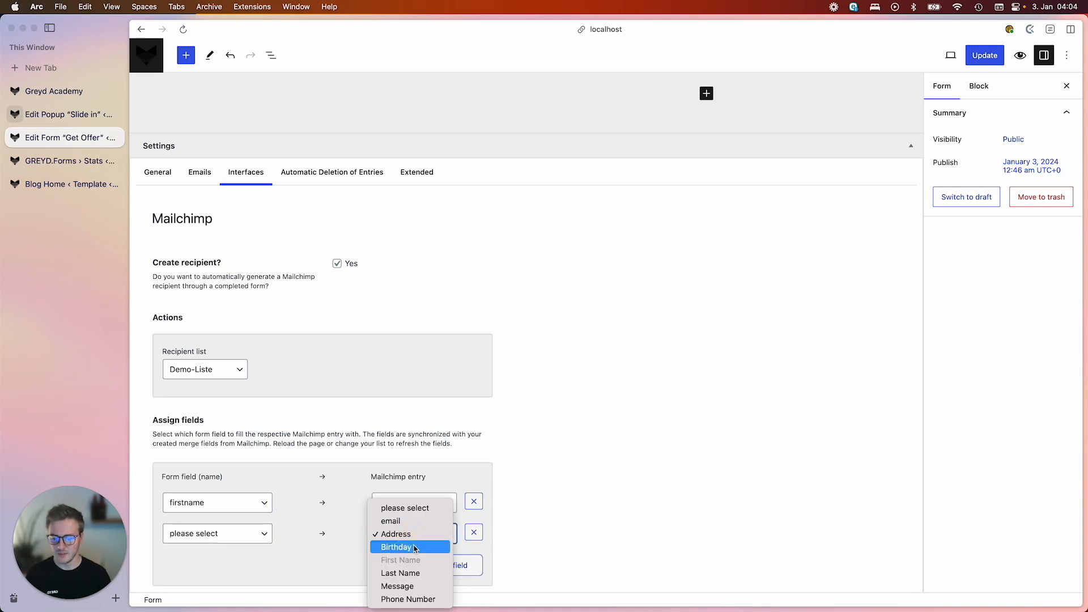
click(401, 573)
click(254, 533)
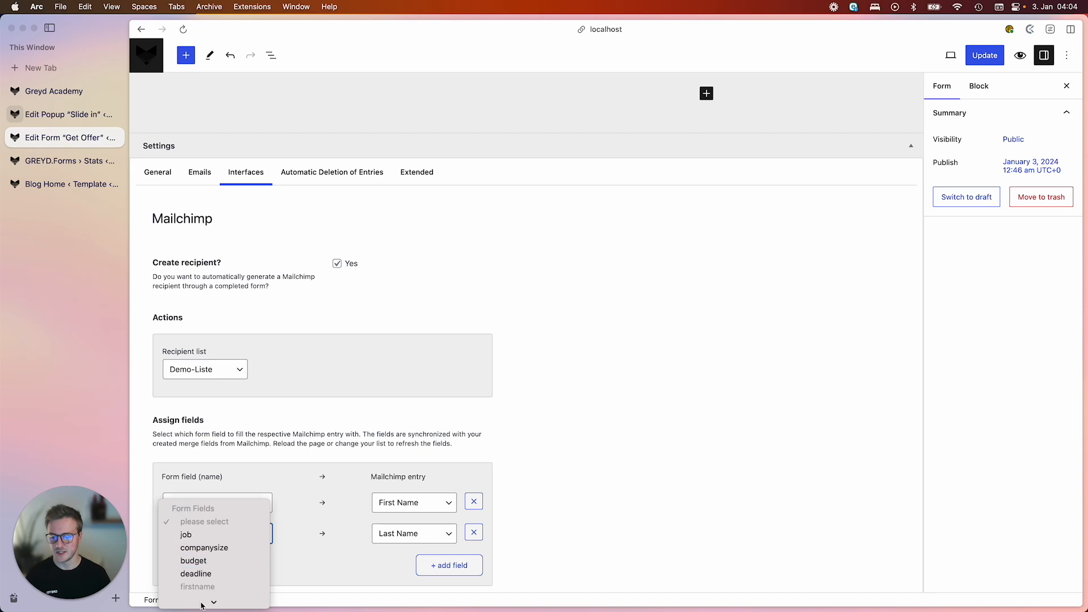
click(196, 549)
- Add a third field assignment linking the email form field to the Mailchimp entry email
click(460, 562)
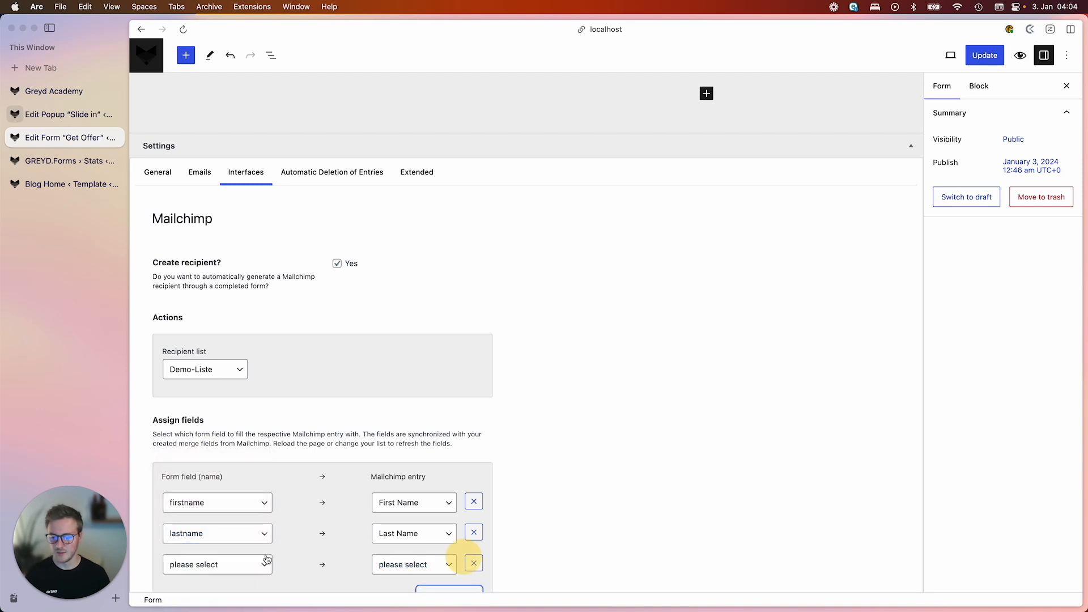
click(266, 560)
scroll(235, 563, down, 3)
click(190, 560)
click(418, 564)
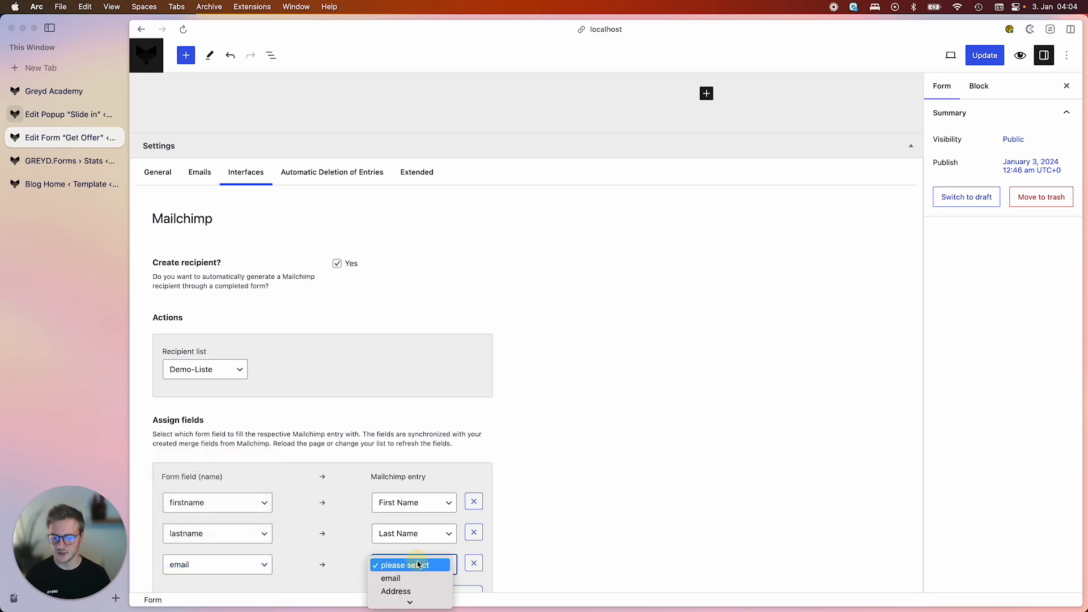
click(408, 520)
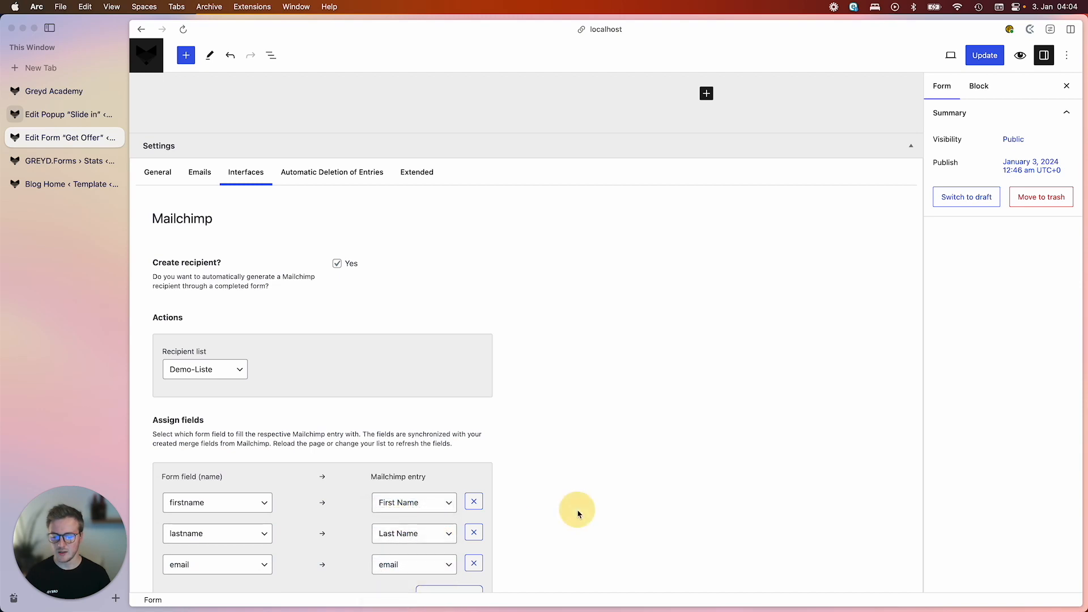
- Check the Mailchimp entry options of the email assignment, keep email, and update the form
scroll(578, 513, down, 2)
click(420, 507)
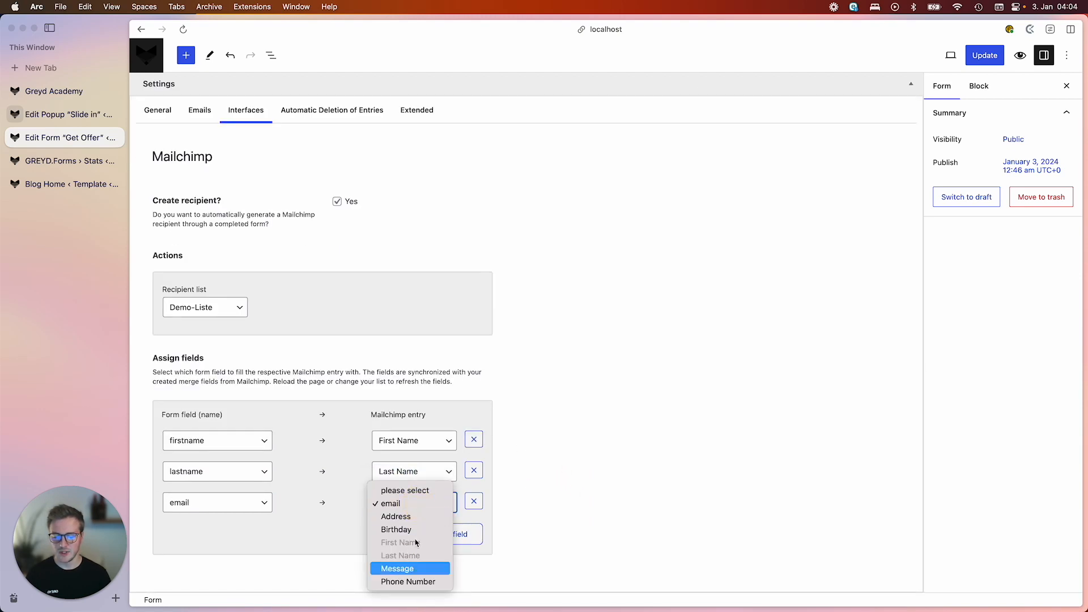
click(554, 502)
click(982, 56)
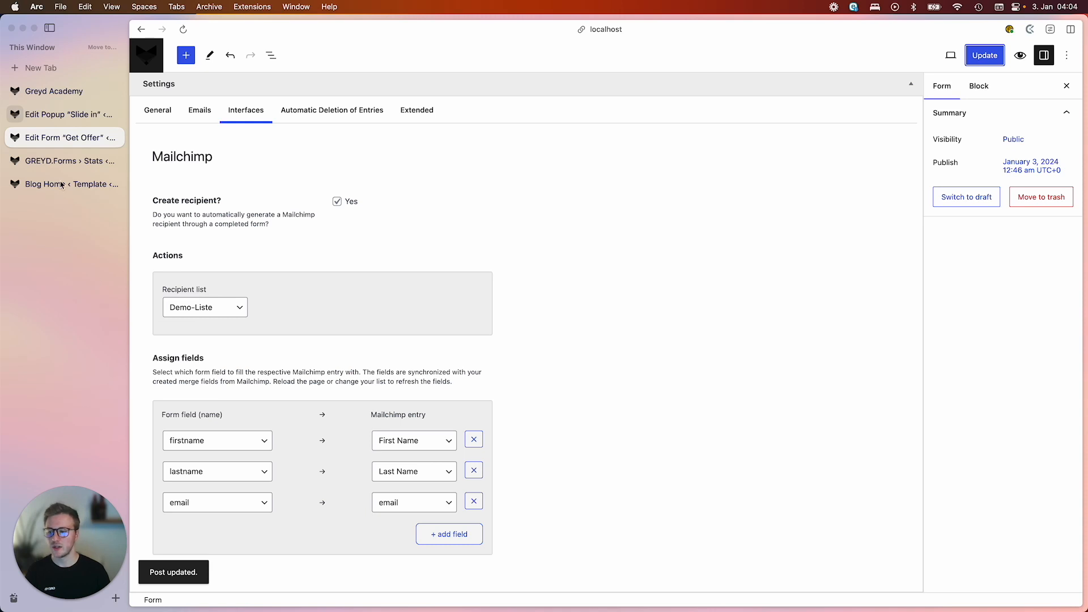
- On the live Greyd Academy page, answer the popup form's questions with Onlineshop, company size 10-99, budget < 5000 € and deadline asap
click(49, 93)
click(533, 263)
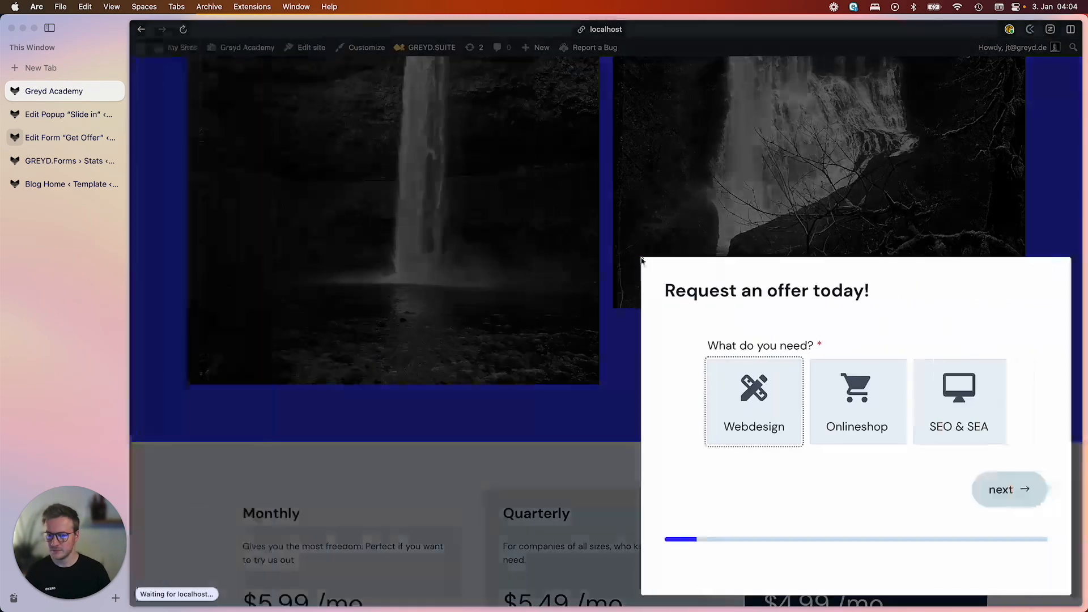
click(898, 408)
click(897, 408)
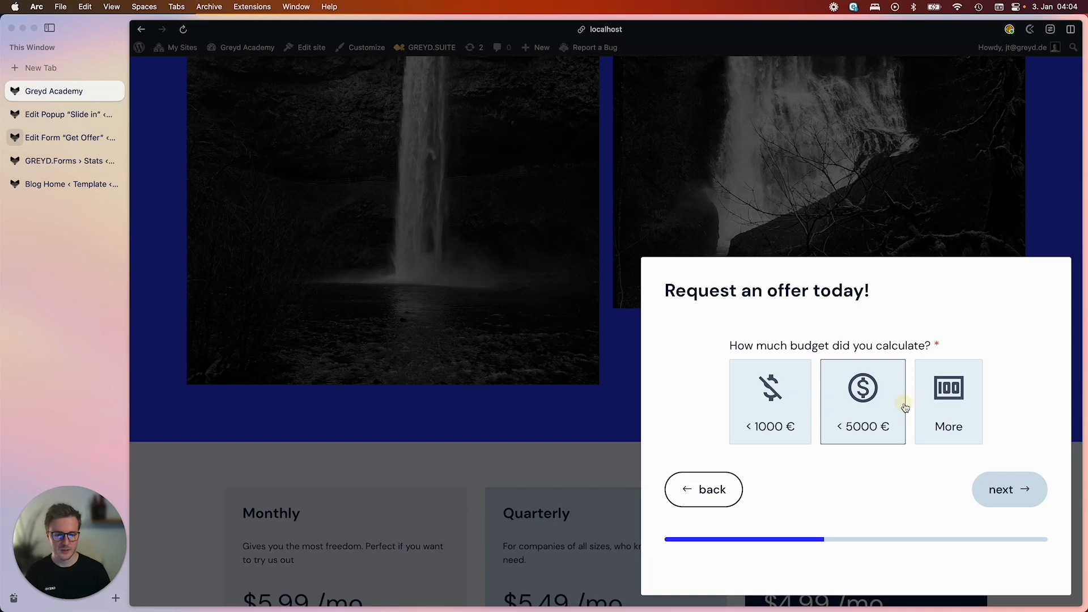
click(900, 409)
click(894, 412)
- Fill in the contact's first name, last name and e-mail, each with 23 added, and submit the offer request
click(722, 282)
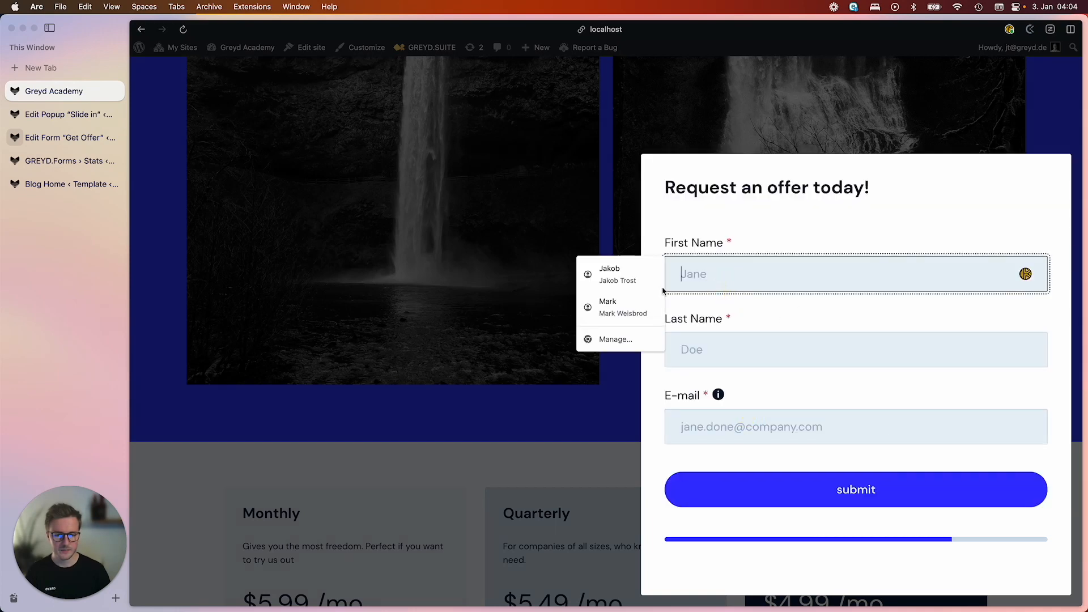
click(614, 267)
click(690, 429)
text(23)
click(715, 350)
text(23)
click(716, 275)
text(23)
click(827, 493)
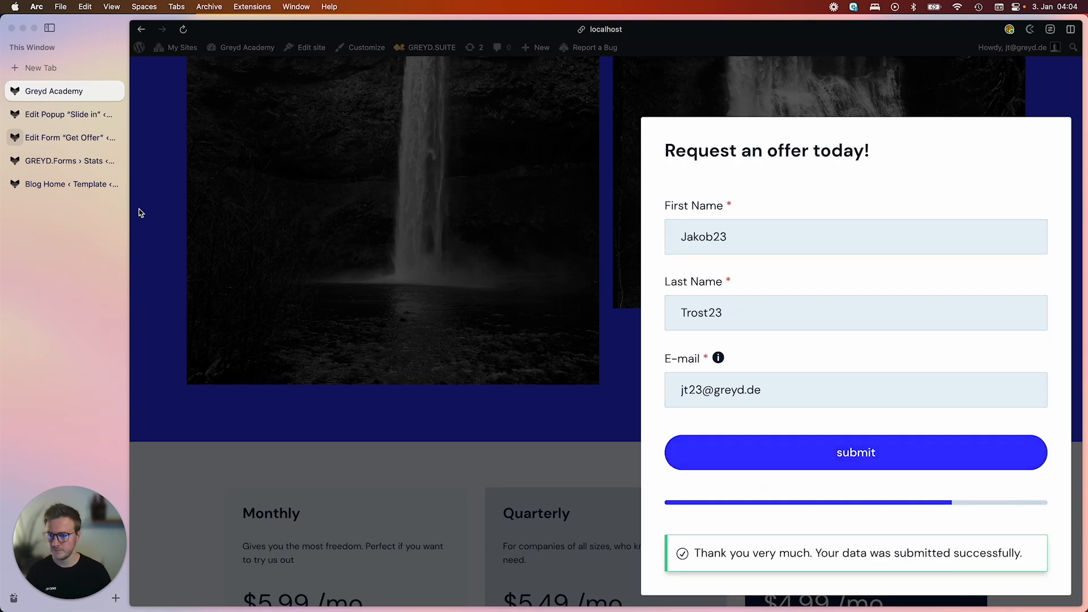
- Open the newest Get Offer entry in the form entries and check its user information and events
click(68, 161)
click(149, 230)
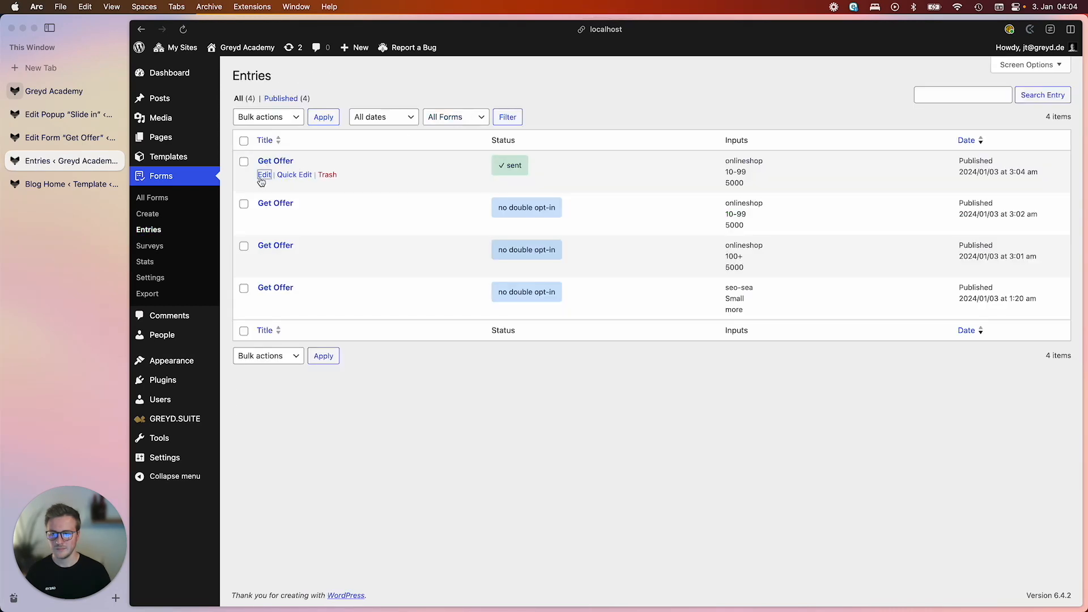
click(262, 178)
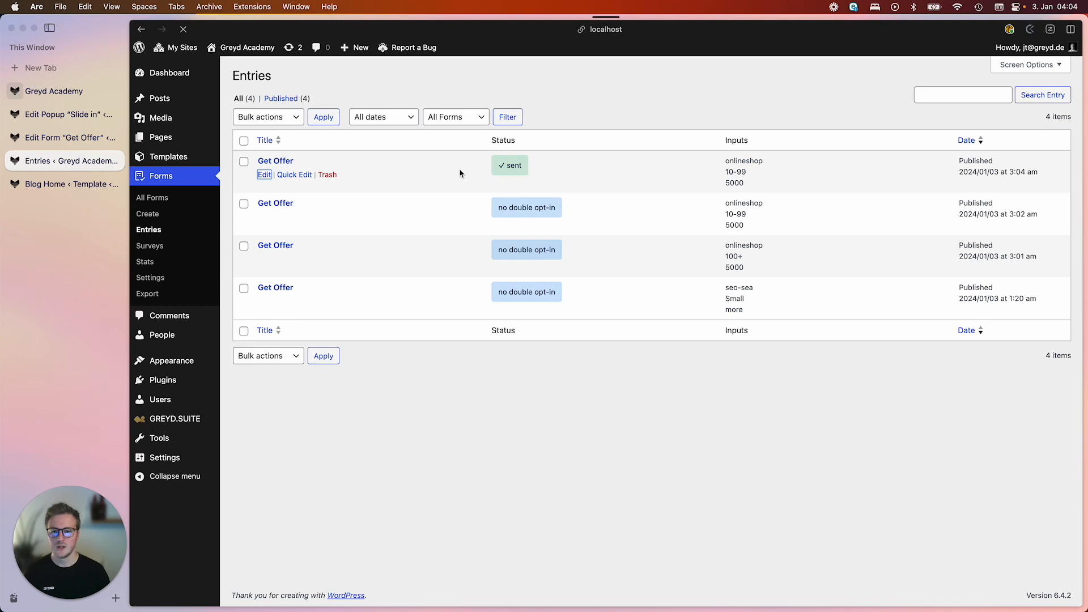
scroll(431, 335, down, 10)
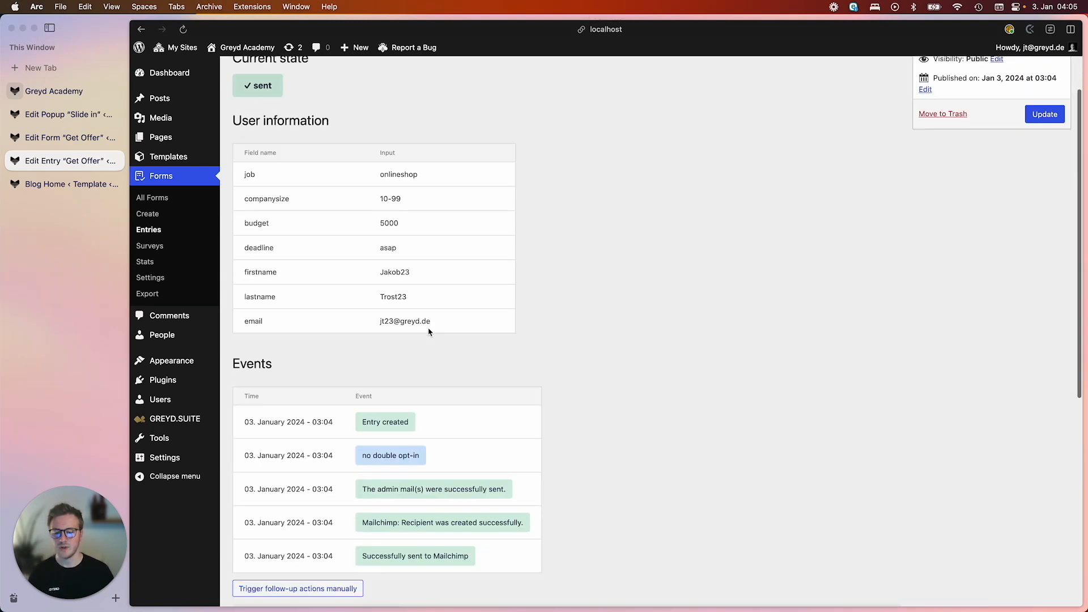
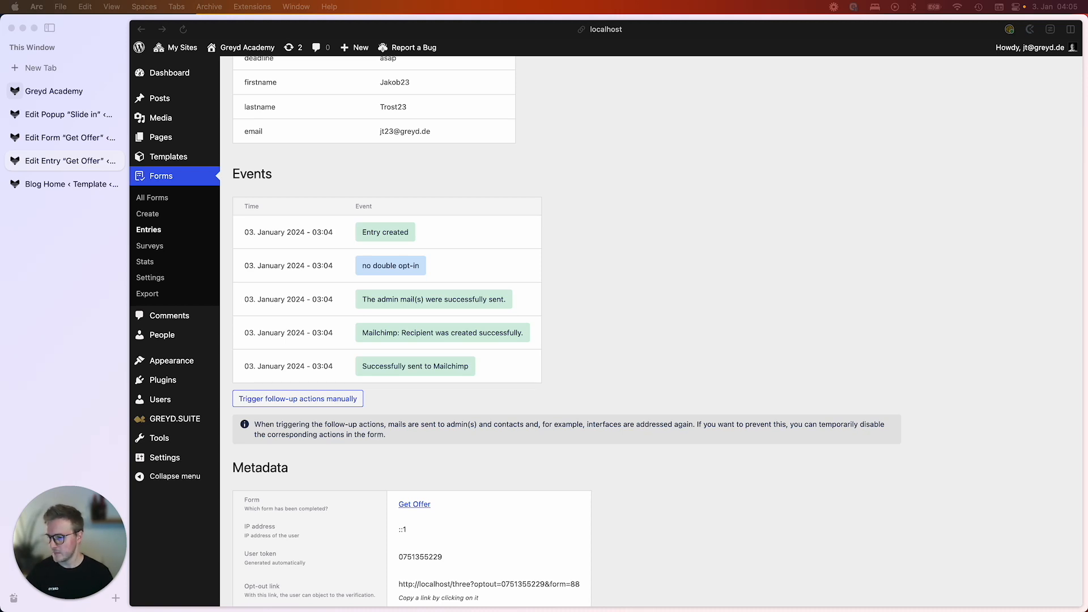
- Check the Demo-Liste audience contacts in Mailchimp for the new recipient and close the Mailchimp page
drag(2, 292, 82, 260)
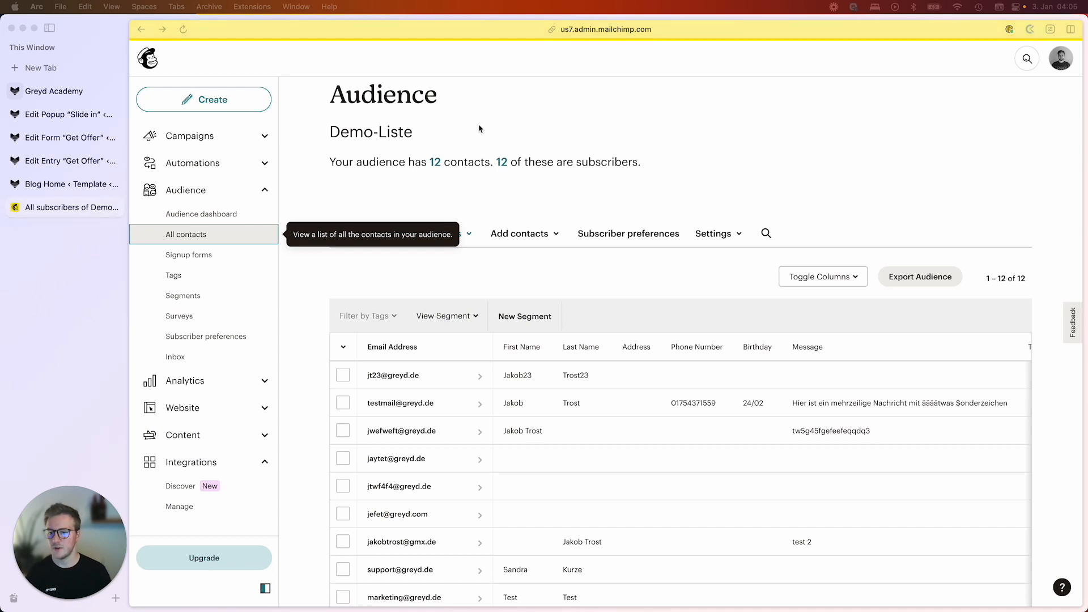
scroll(396, 318, down, 3)
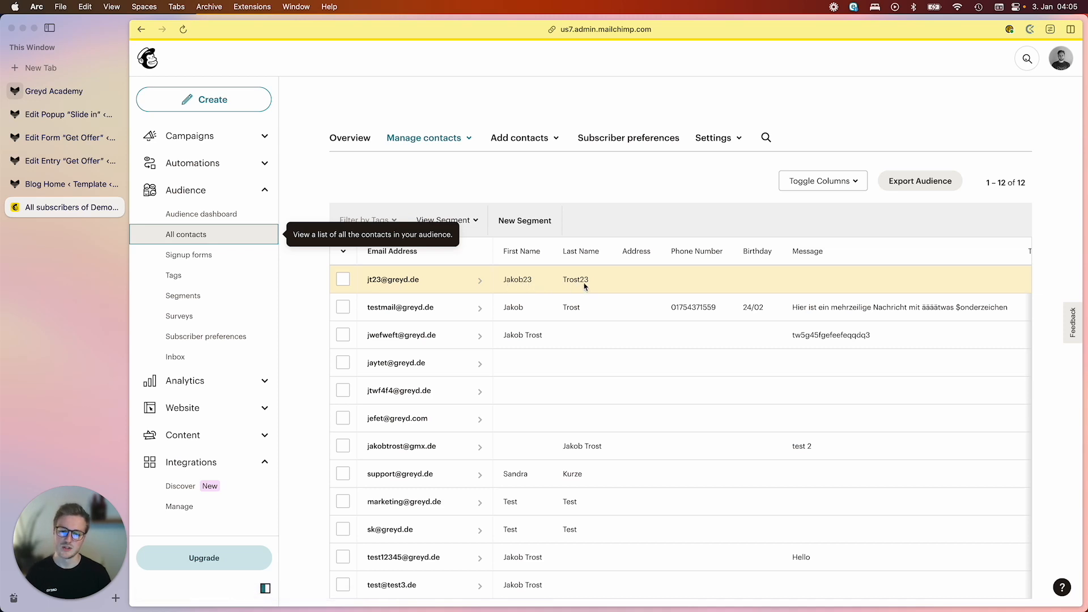
scroll(603, 288, up, 3)
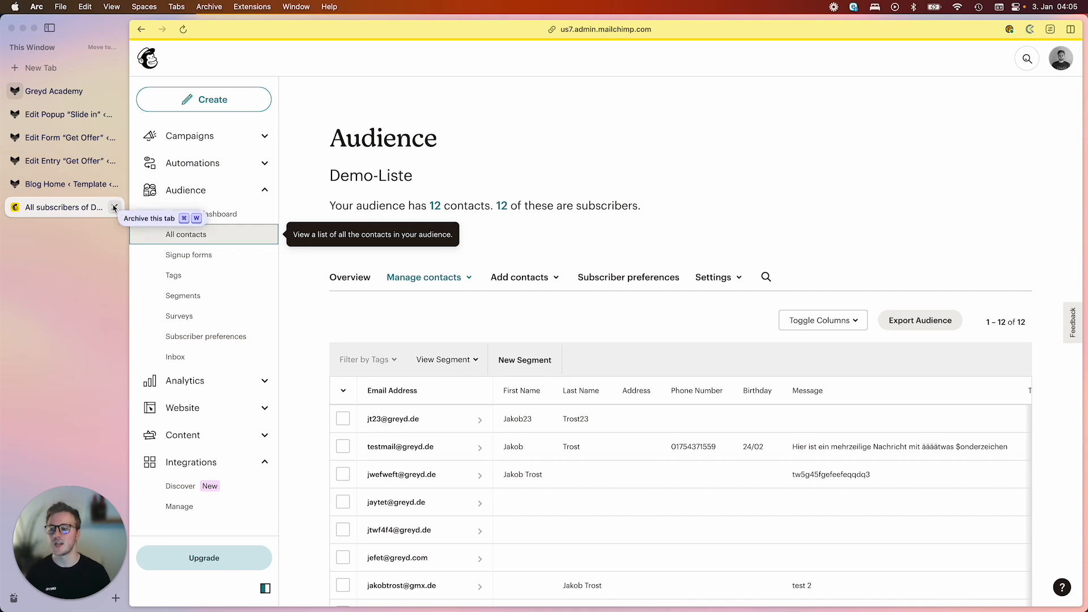
click(114, 207)
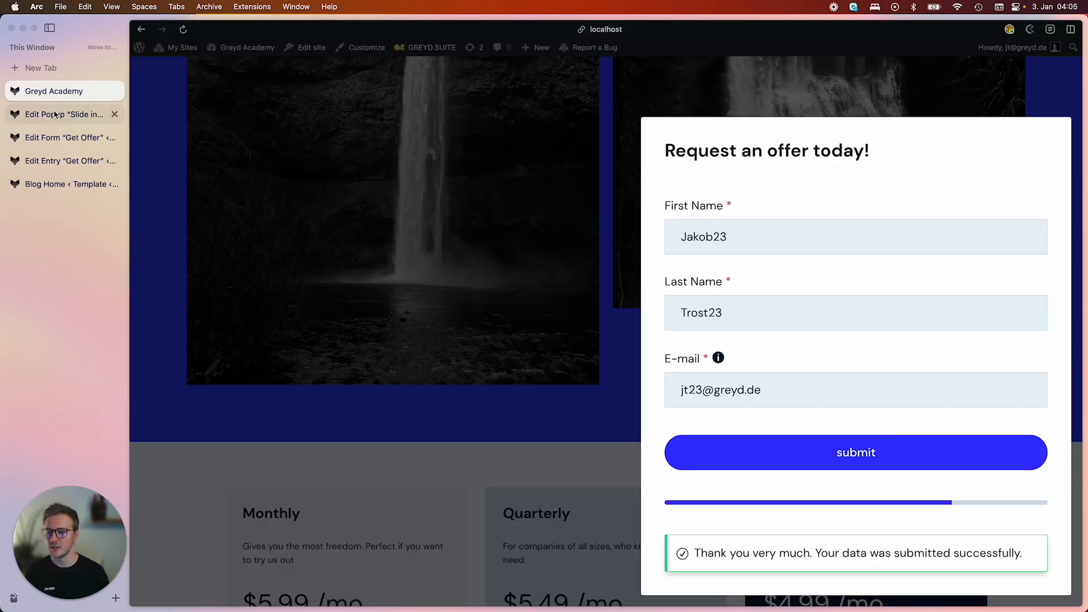
- Review the GREYD.Forms settings, including the Mailchimp connection and the other available interfaces
click(56, 161)
click(160, 276)
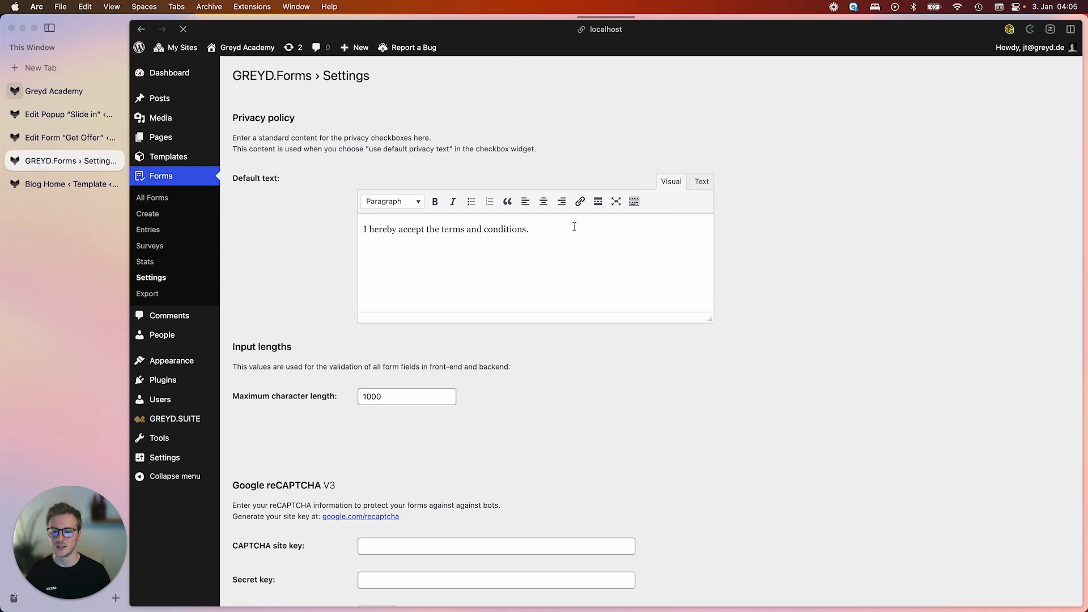
scroll(583, 323, down, 3)
scroll(582, 323, down, 10)
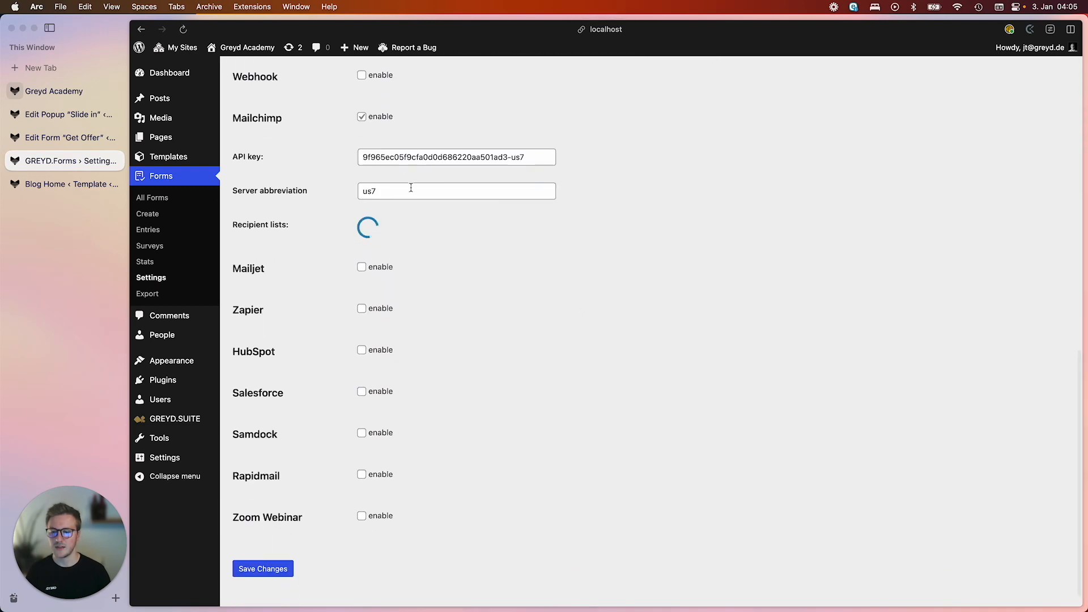
scroll(409, 304, up, 3)
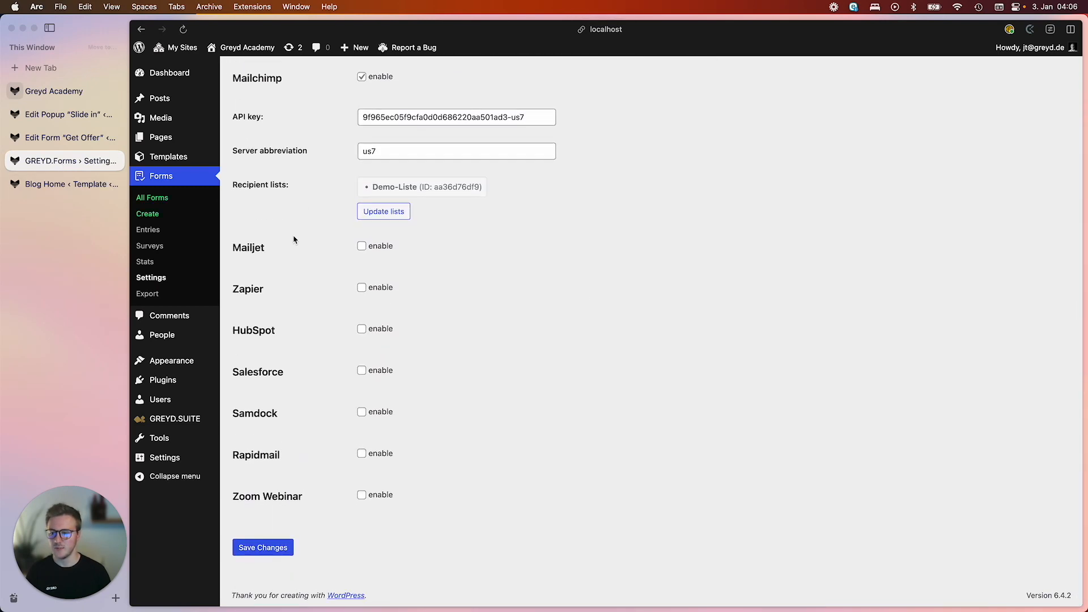
scroll(418, 313, up, 10)
- Open the form statistics and filter them by the Get Offer form
click(145, 261)
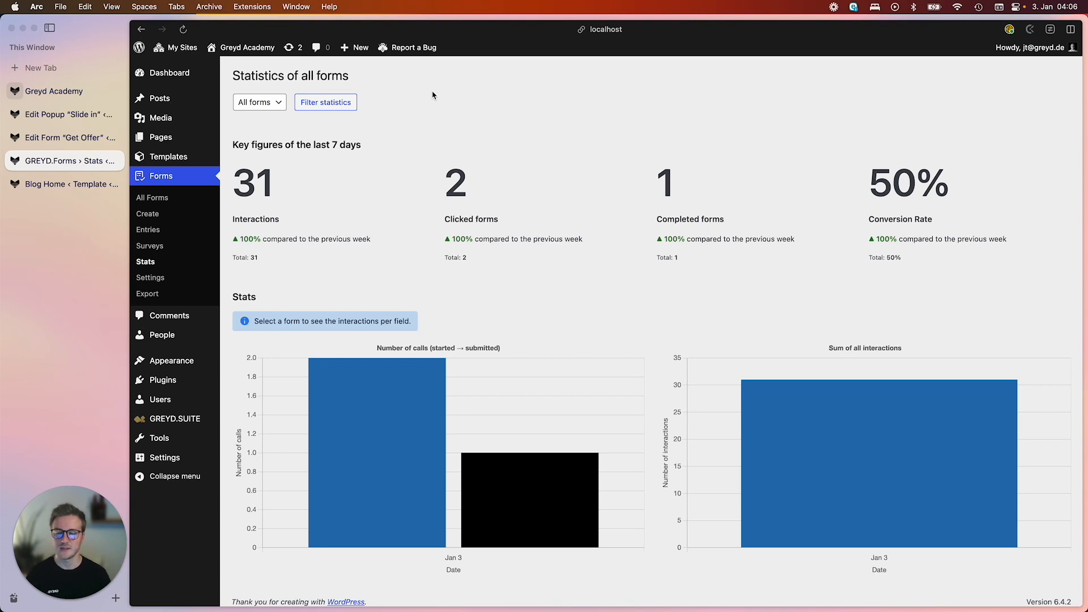
scroll(593, 148, down, 1)
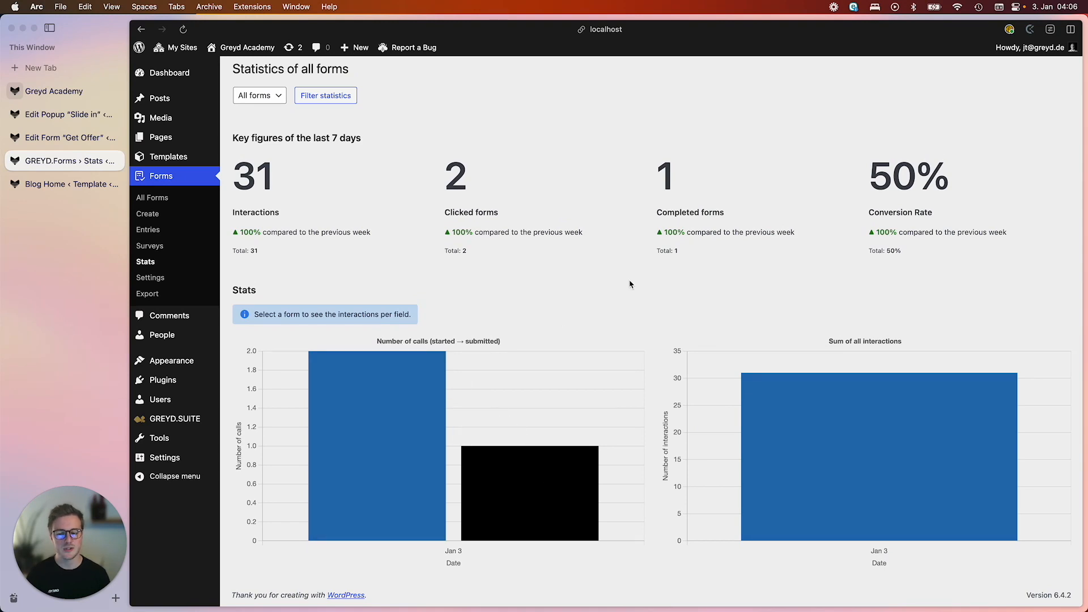
click(256, 96)
click(255, 108)
click(320, 103)
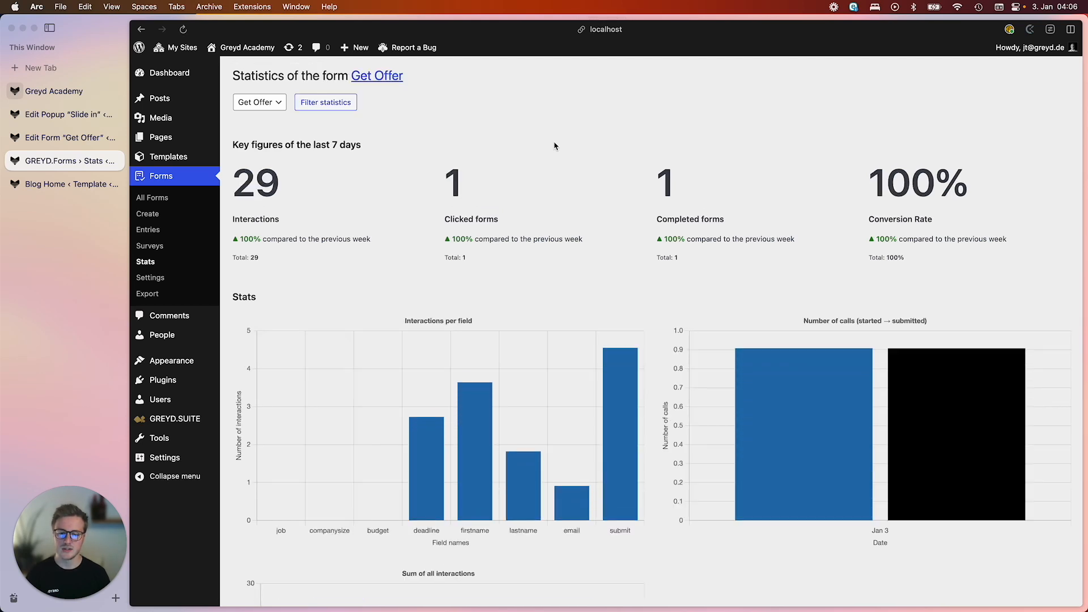
- Examine the Get Offer form's interaction charts and its key figures of the last 7 days
scroll(635, 203, down, 5)
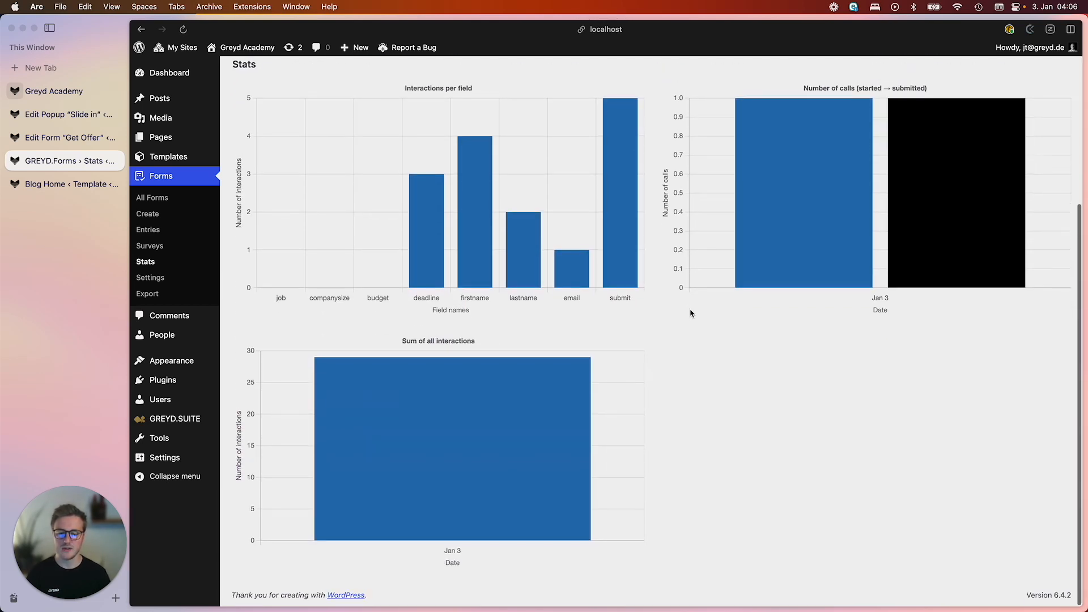
scroll(700, 346, up, 3)
scroll(737, 340, up, 1)
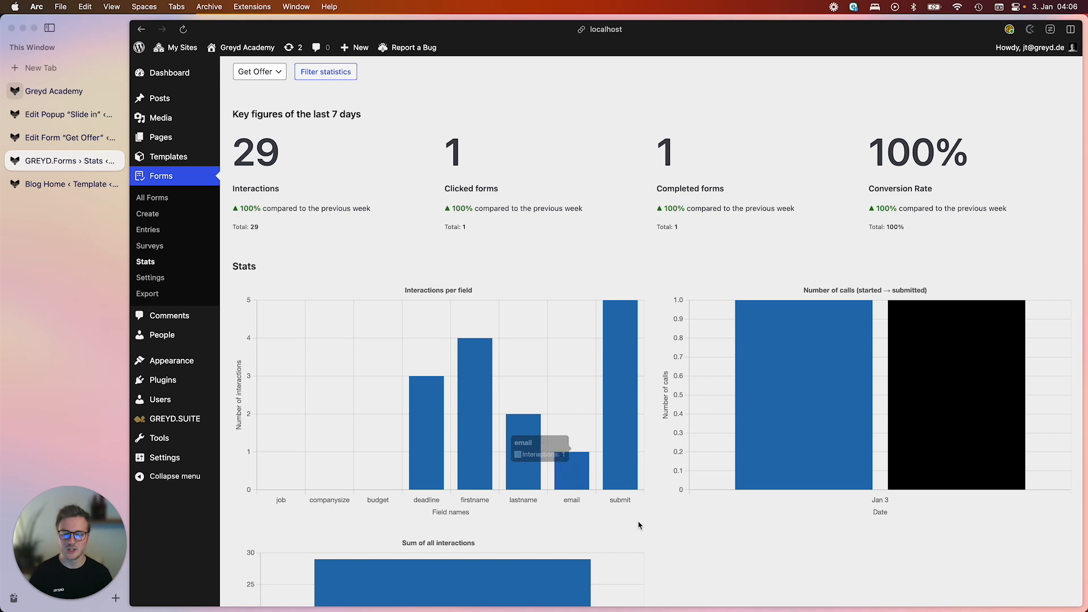
scroll(639, 525, down, 4)
scroll(712, 471, up, 5)
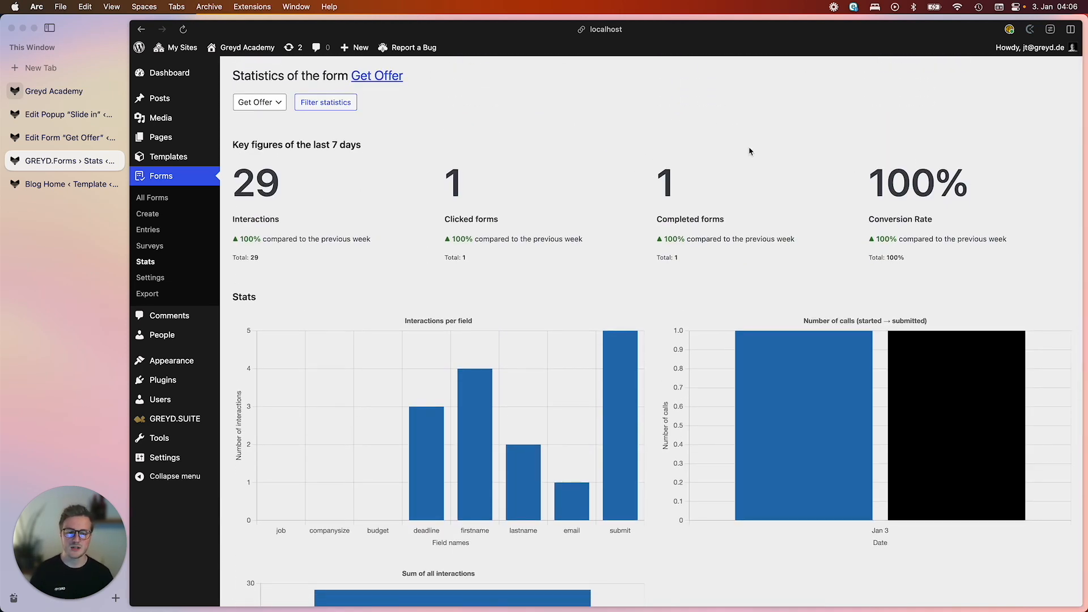
drag(368, 153, 238, 146)
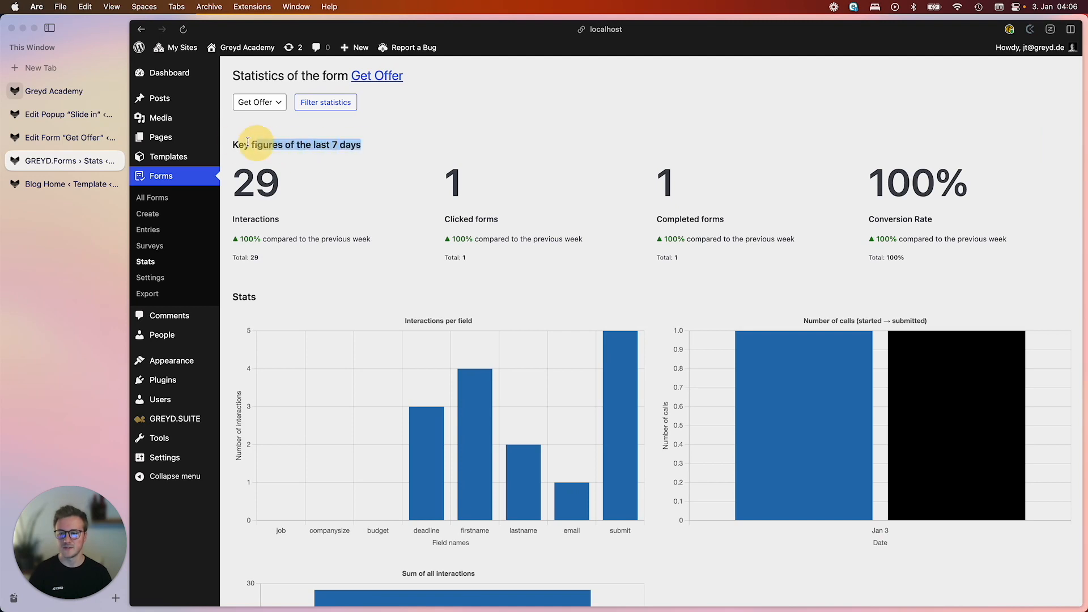
click(449, 135)
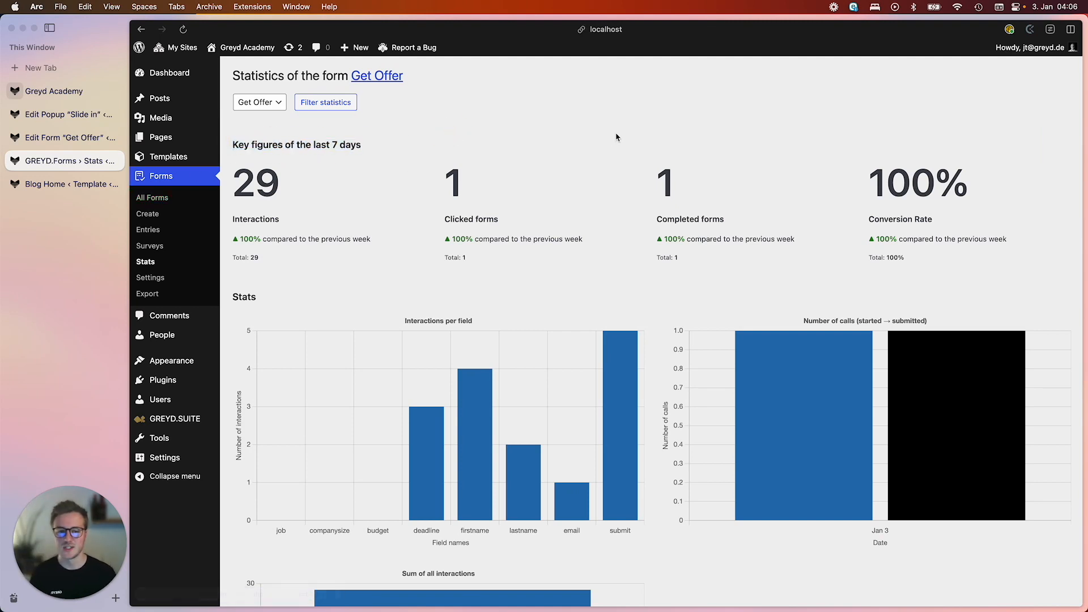
- Go back to the list of all forms, visit the live site from there and close the old Greyd Academy tab
click(152, 197)
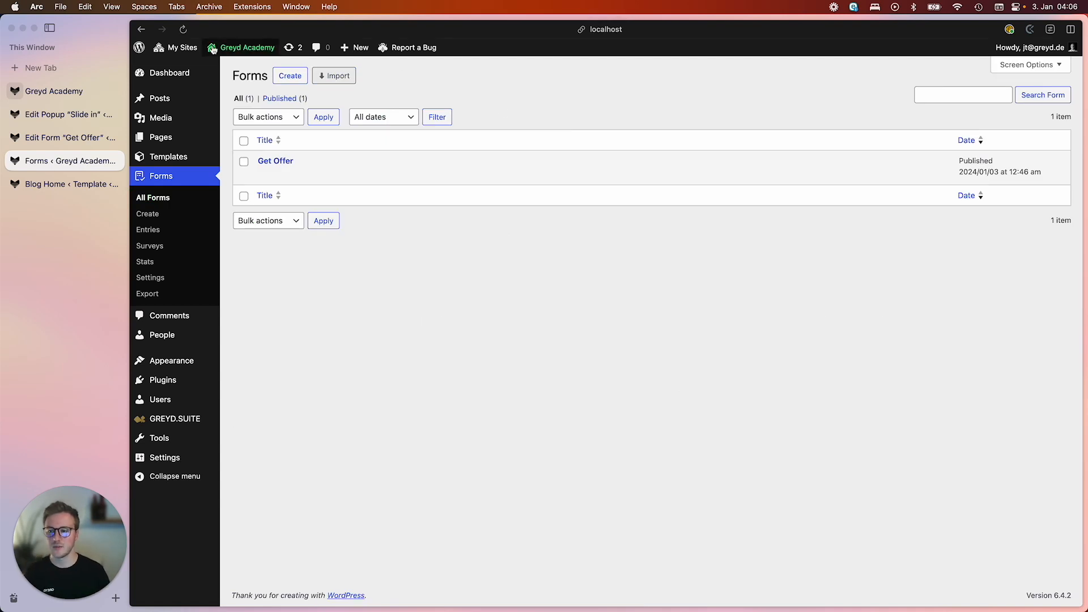
mouse_move(224, 49)
click(224, 68)
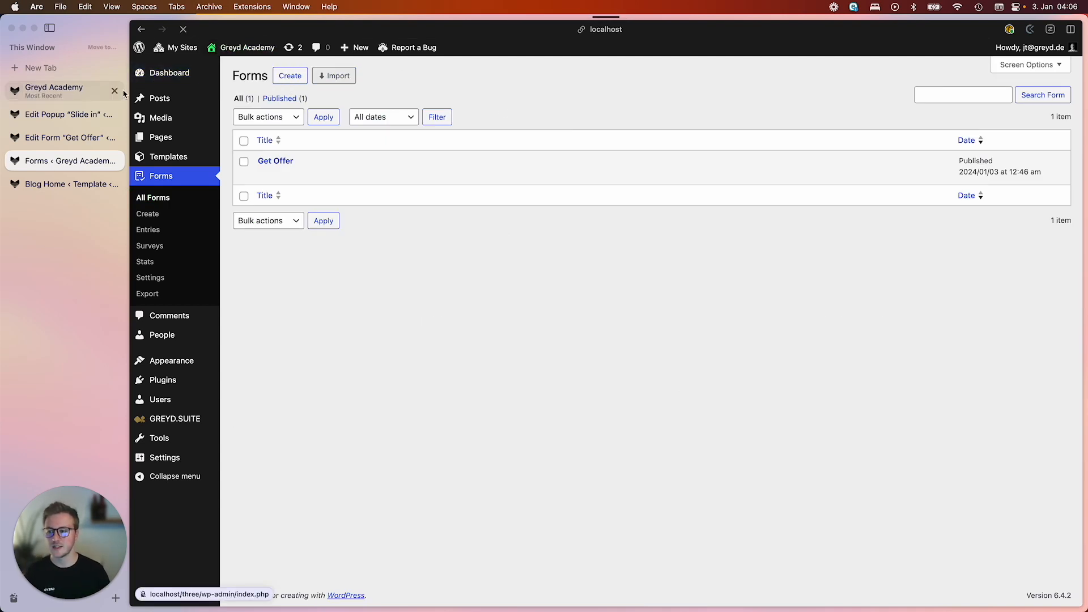
click(115, 91)
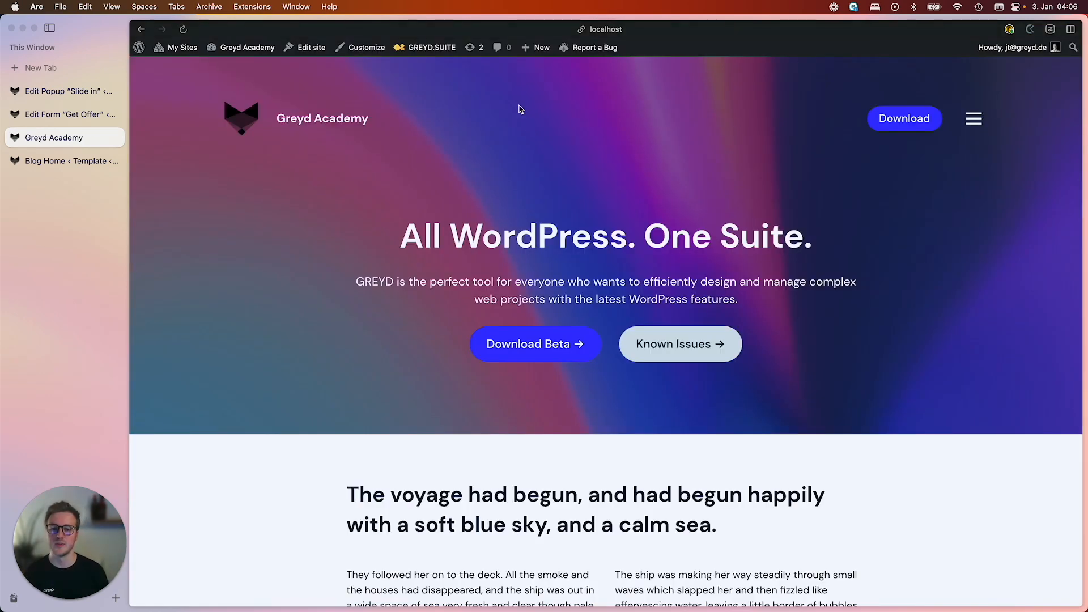
- Dismiss the slide-in popup on the live page and examine the "ENJOY 20% OFF" banner above the footer
scroll(607, 249, down, 20)
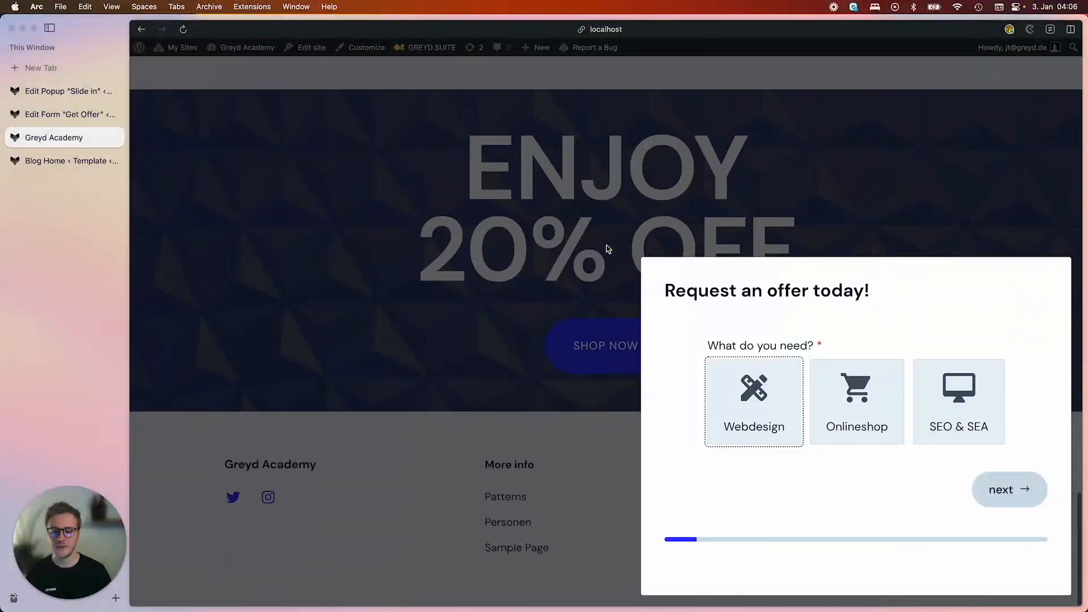
click(563, 434)
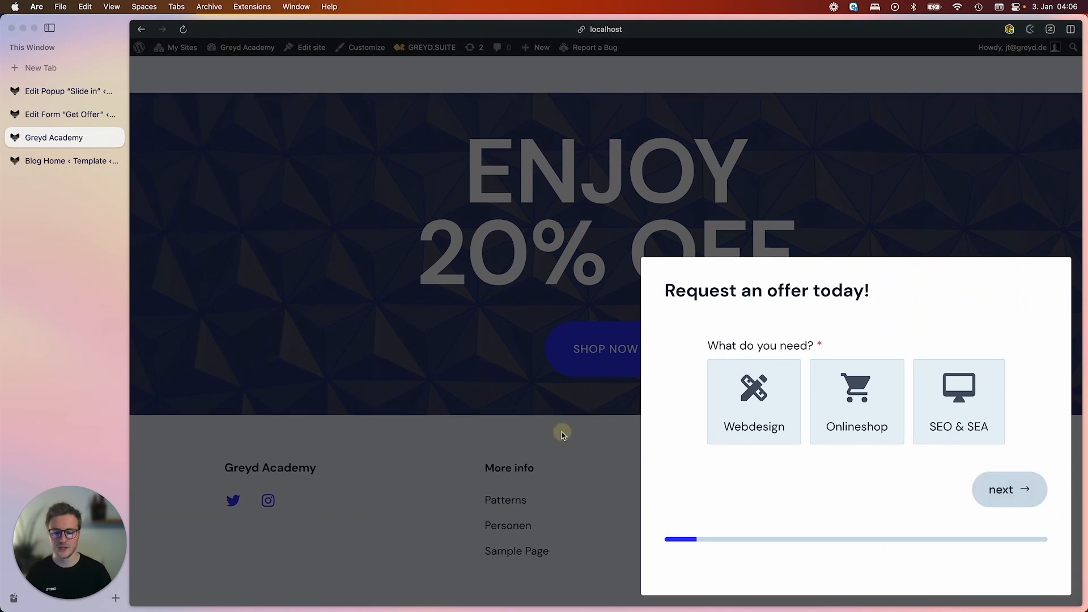
scroll(559, 204, up, 2)
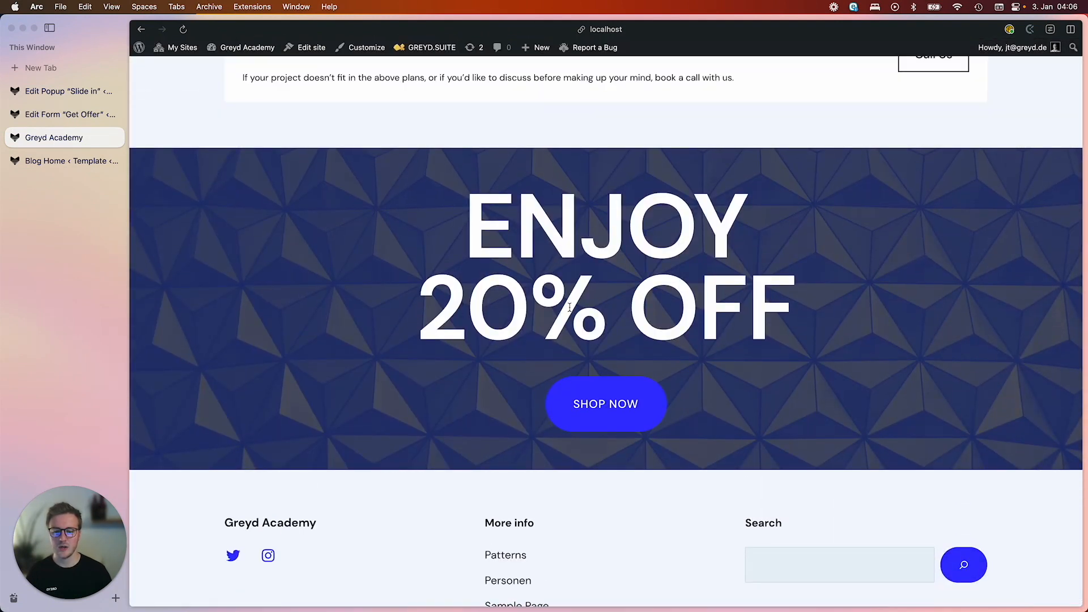
drag(785, 315, 413, 309)
click(806, 288)
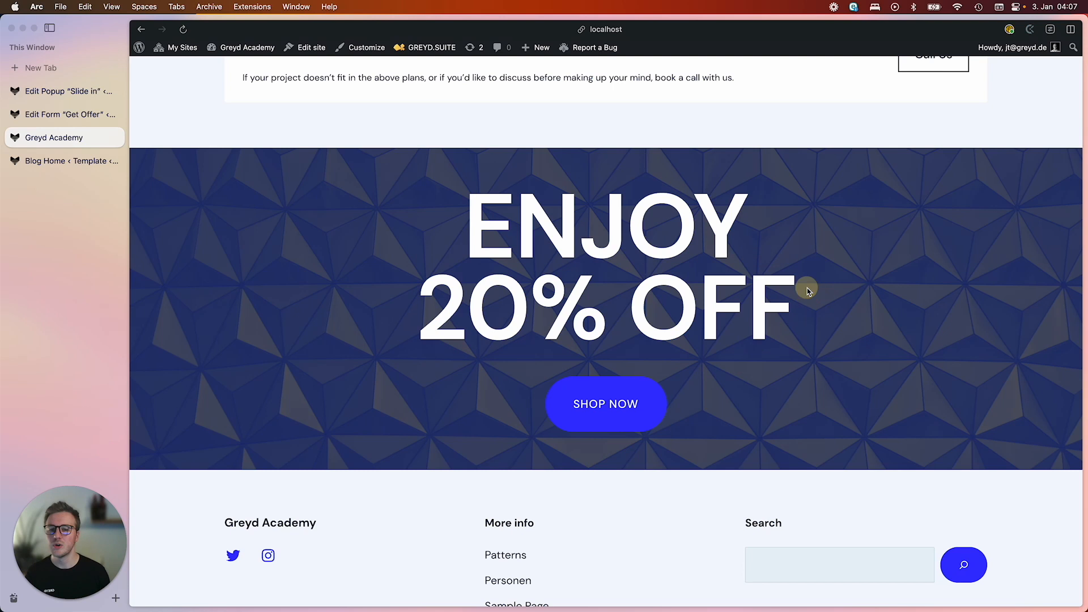
drag(420, 295, 838, 312)
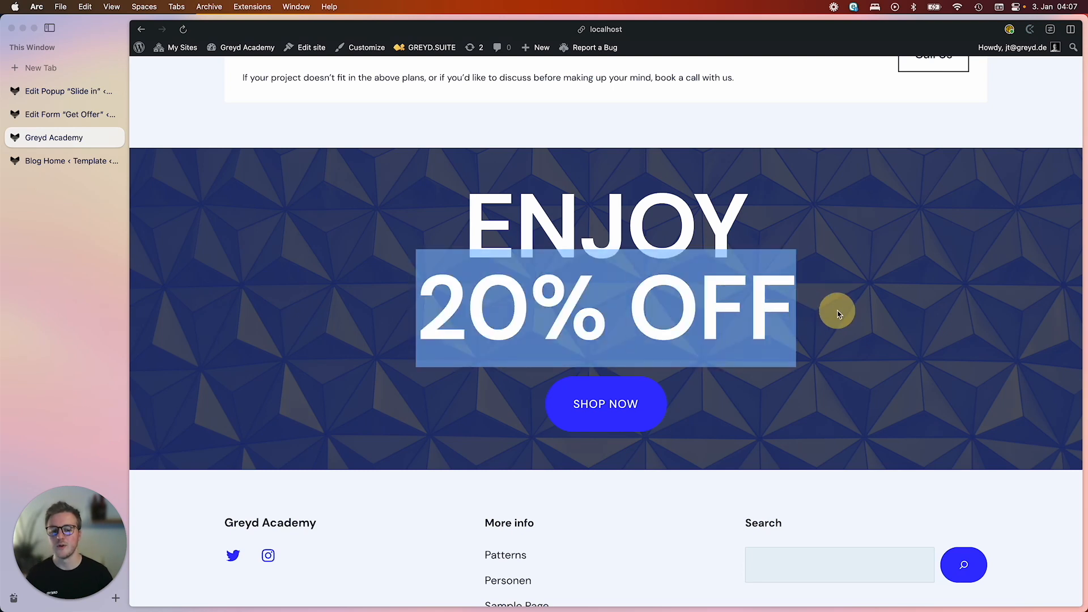
click(839, 315)
drag(420, 294, 855, 301)
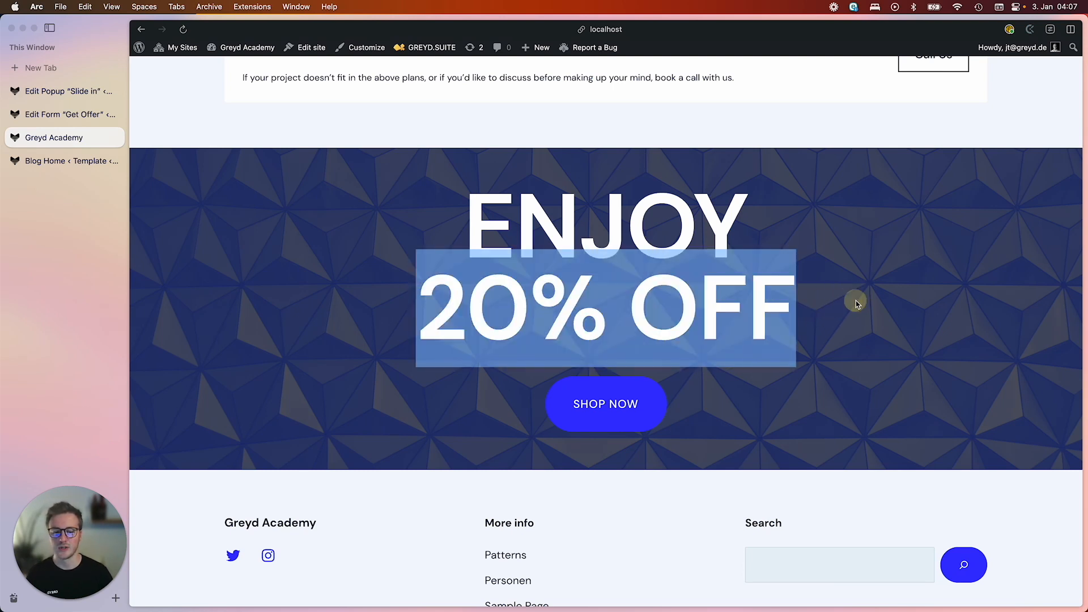
click(858, 304)
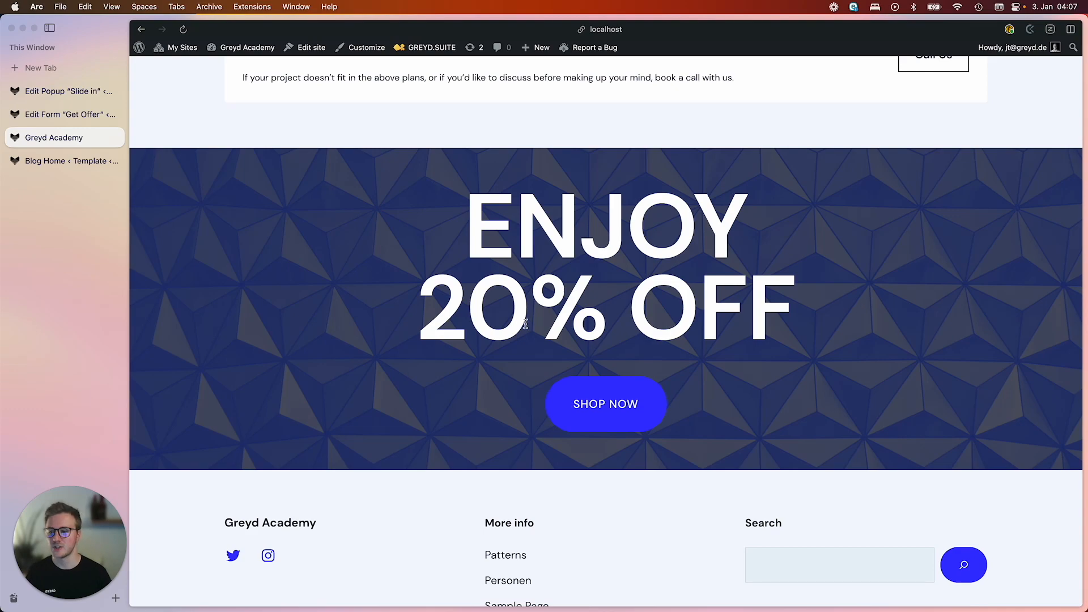
- Return to the Blog Home template in the site editor, locate the "ENJOY 20% OFF" banner and show the block list
click(65, 164)
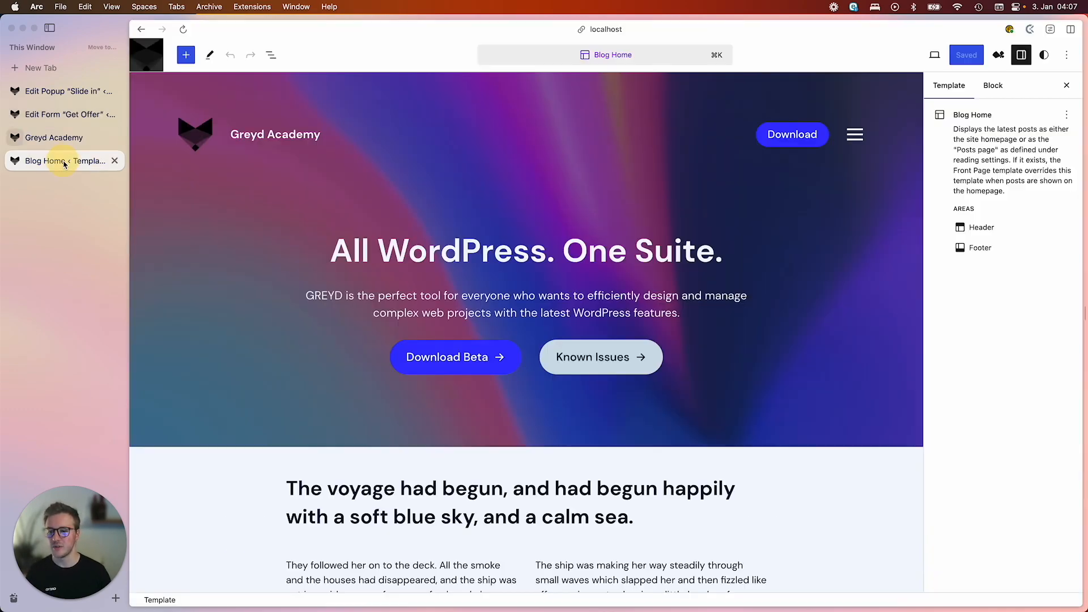
scroll(607, 302, down, 20)
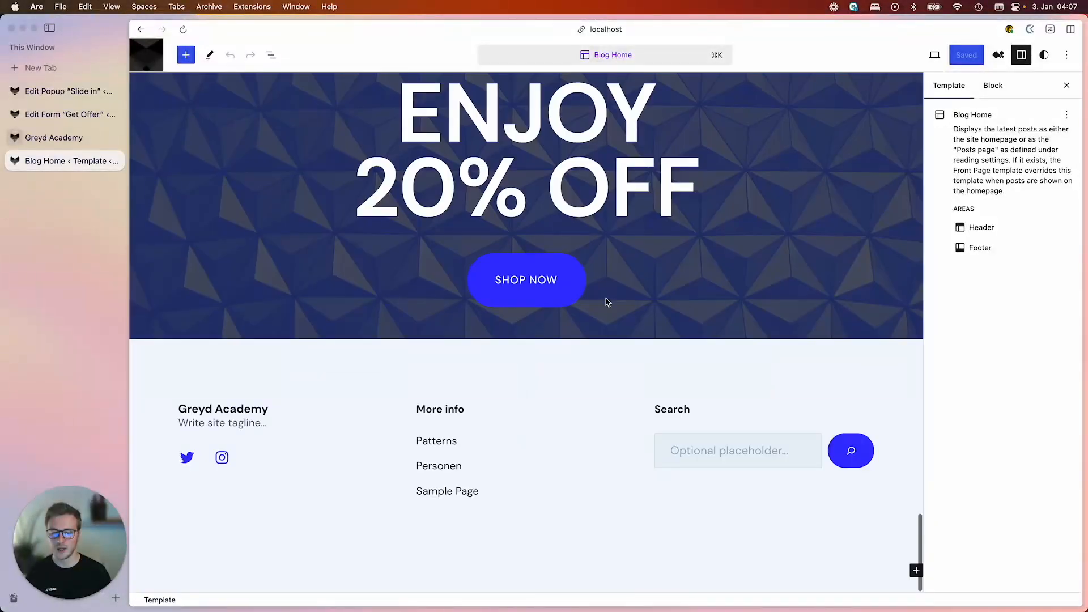
scroll(607, 302, up, 3)
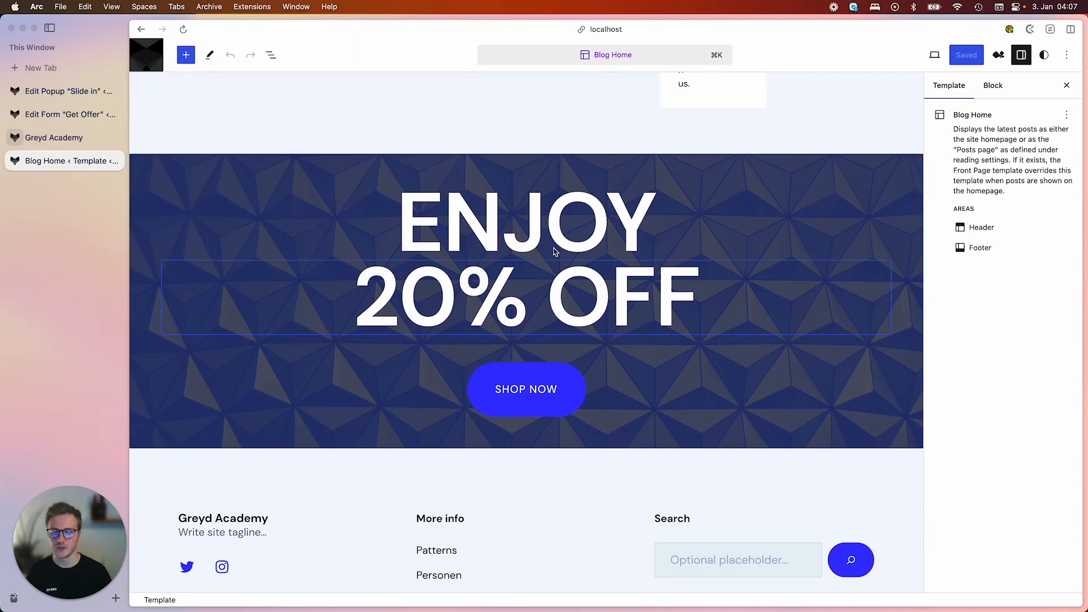
click(271, 54)
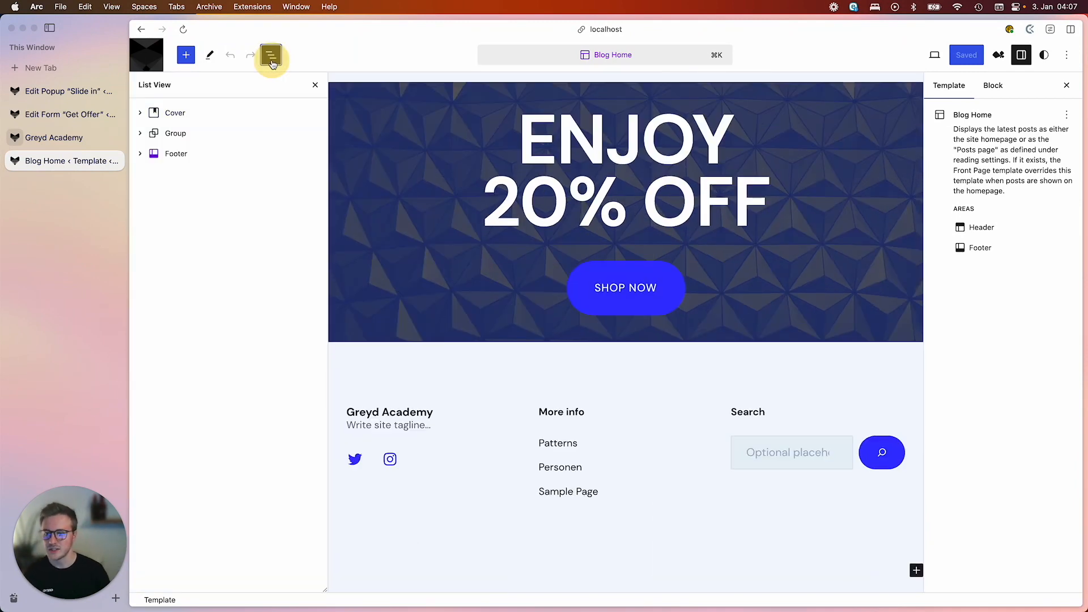
- Duplicate the "ENJOY 20% OFF" Cover block inside the template's Group
click(182, 134)
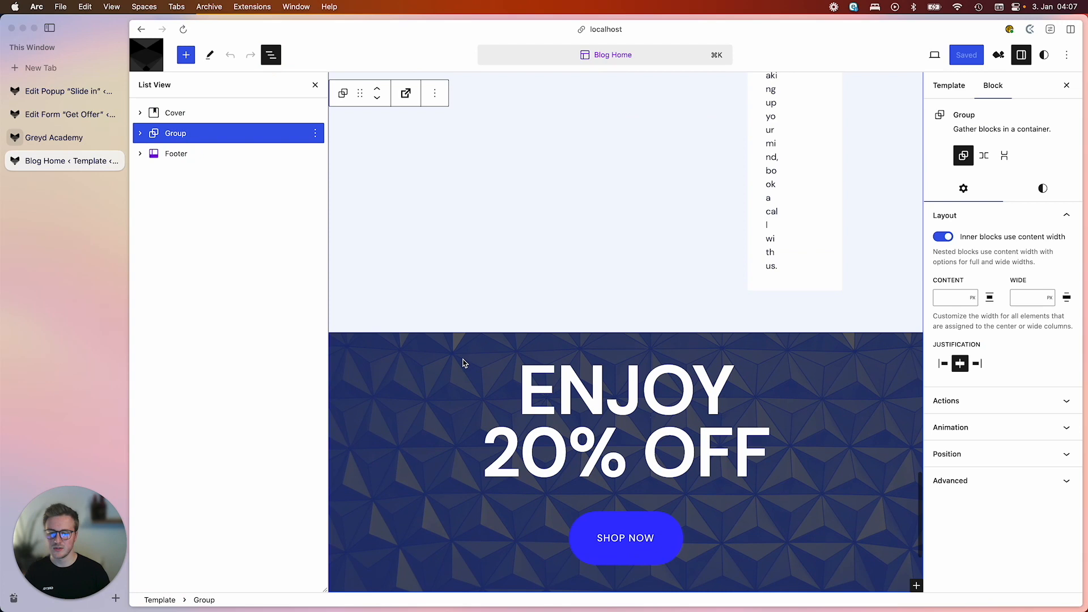
click(463, 360)
click(336, 346)
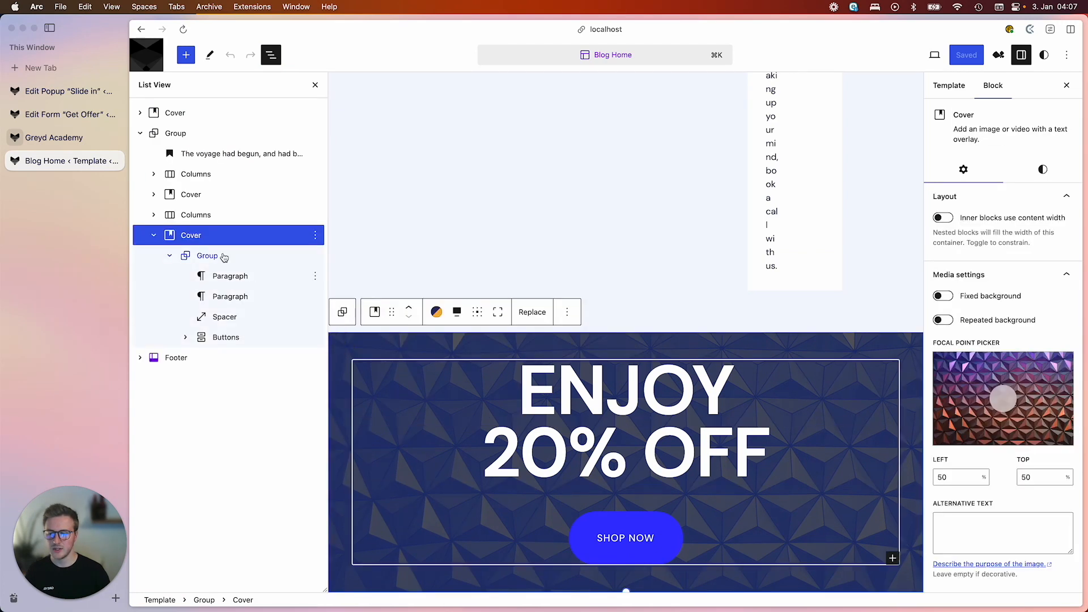
click(315, 236)
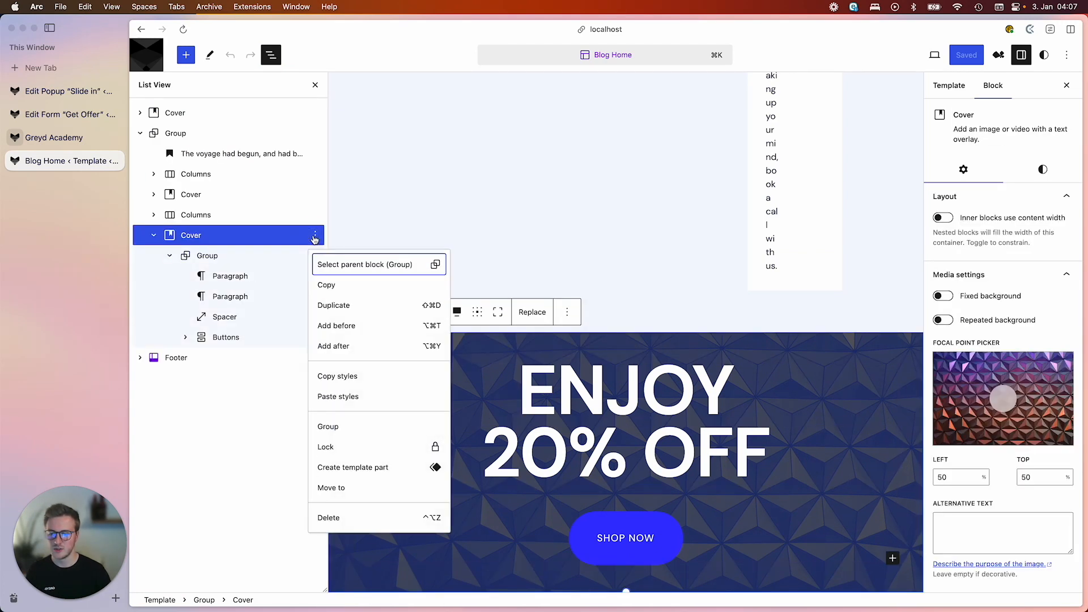
click(355, 312)
- Insert a Conditional Content block directly before the first of the two "20% OFF" covers
scroll(505, 388, down, 6)
scroll(504, 386, down, 2)
scroll(503, 384, up, 6)
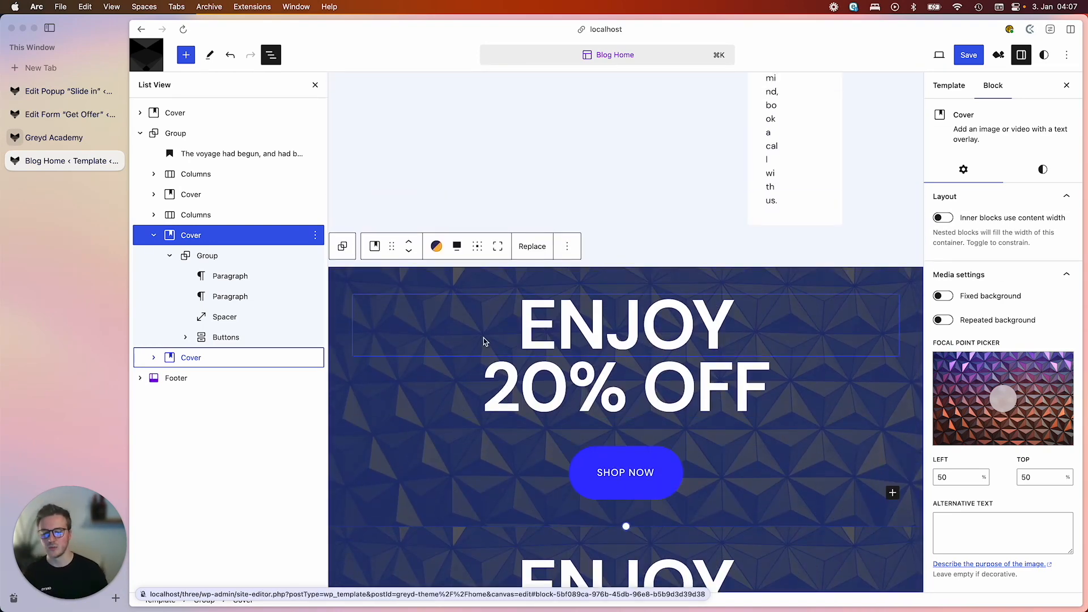
scroll(487, 343, down, 2)
scroll(448, 272, up, 1)
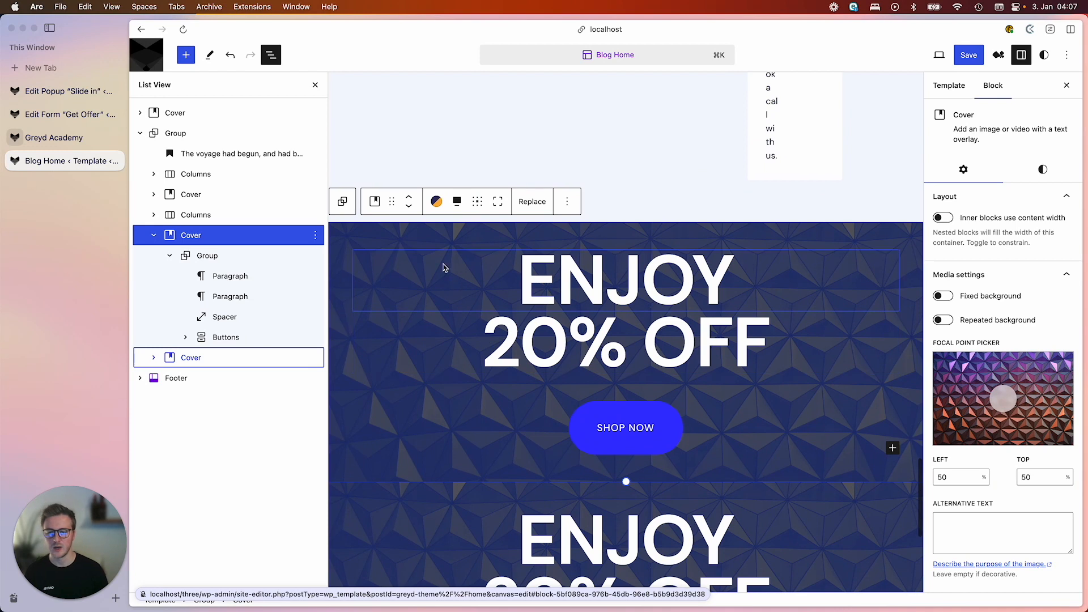
click(316, 235)
click(347, 326)
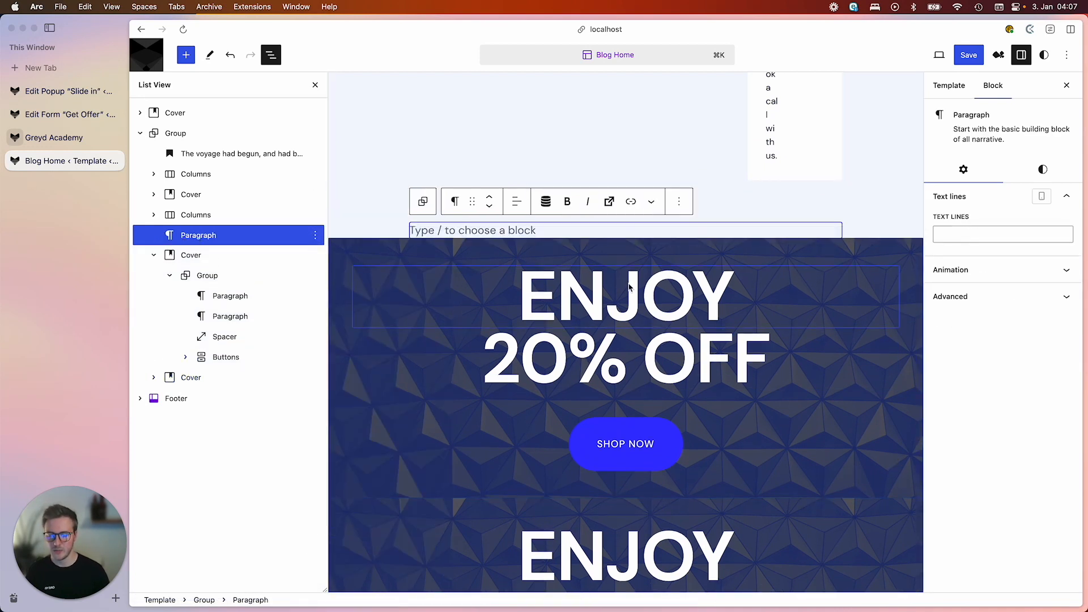
text(/cond)
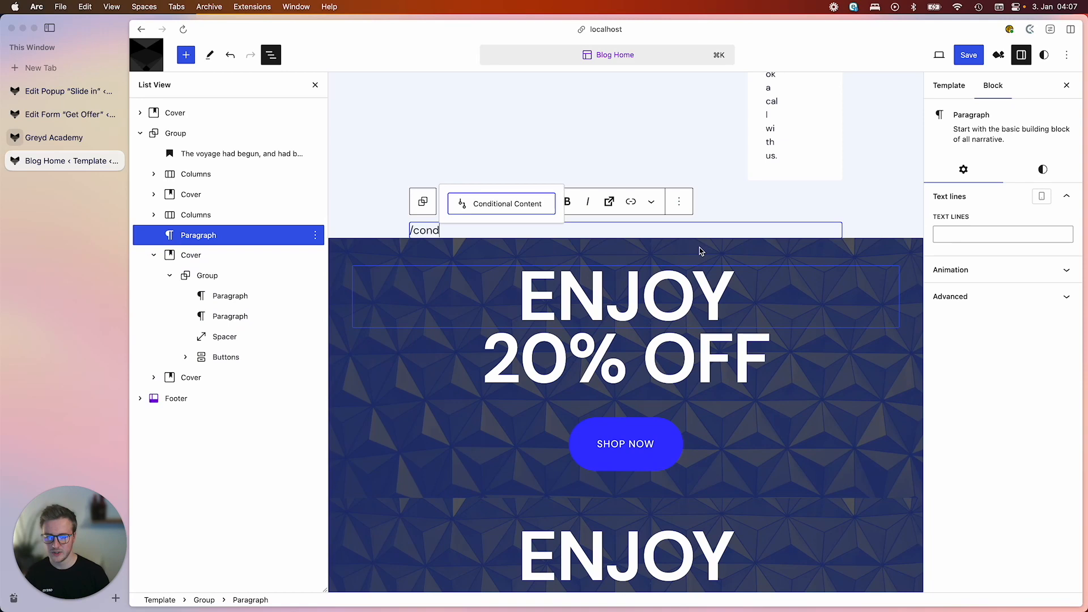
click(520, 211)
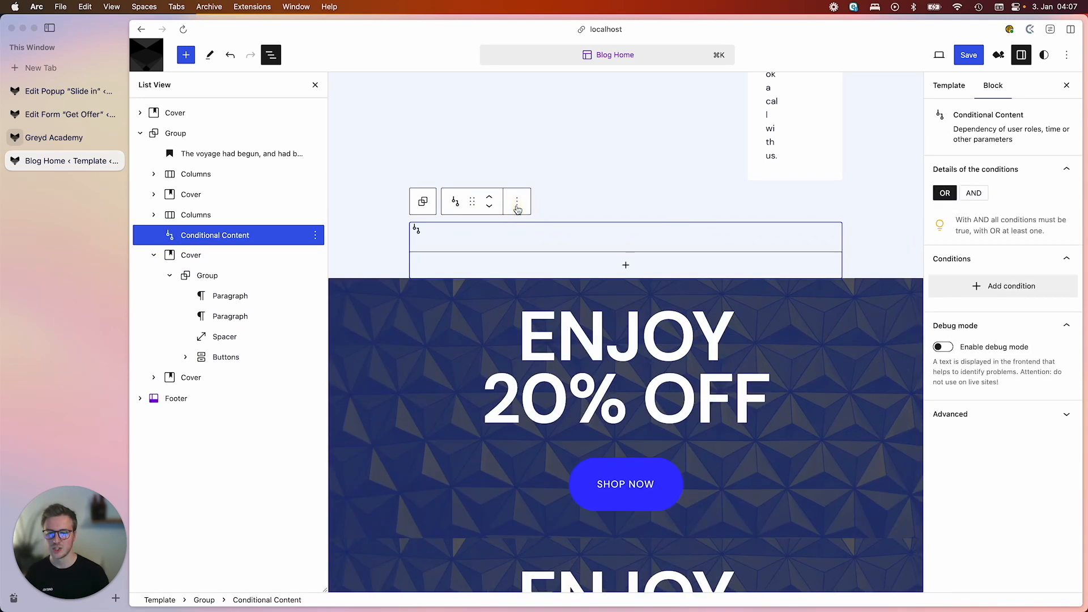
- Add a URL parameter condition to the Conditional Content block: Google Campaign Name (utm_campaign) has the value "test"
click(1055, 285)
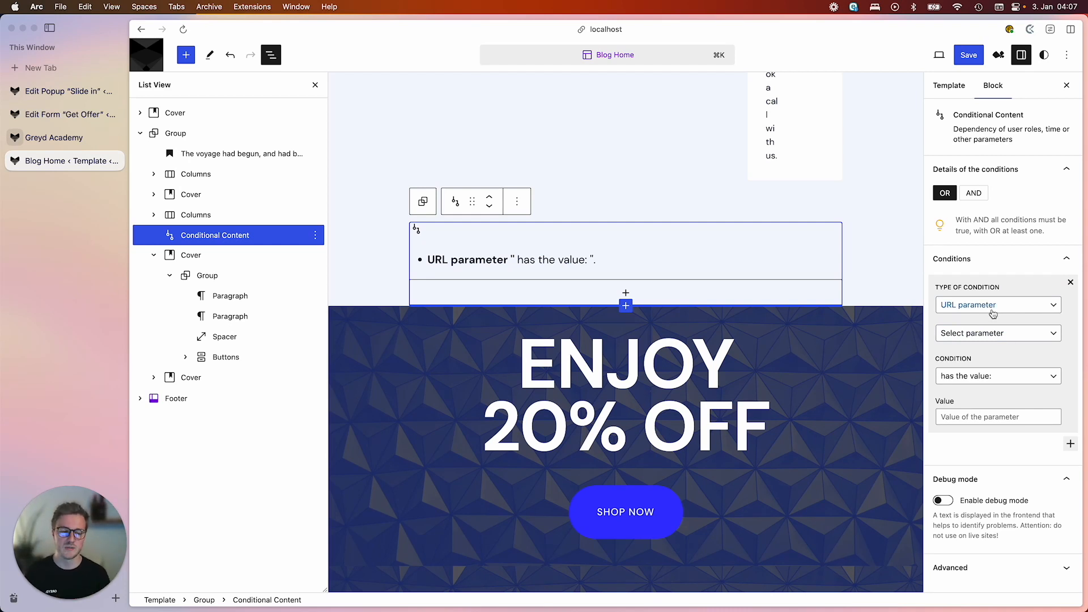
click(989, 334)
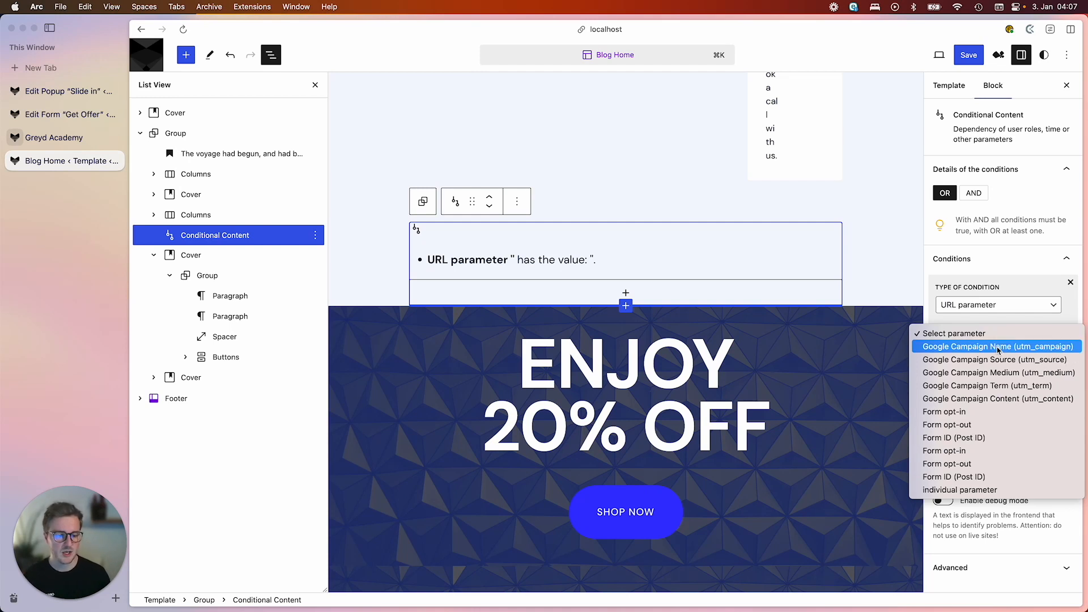
click(1036, 347)
click(959, 418)
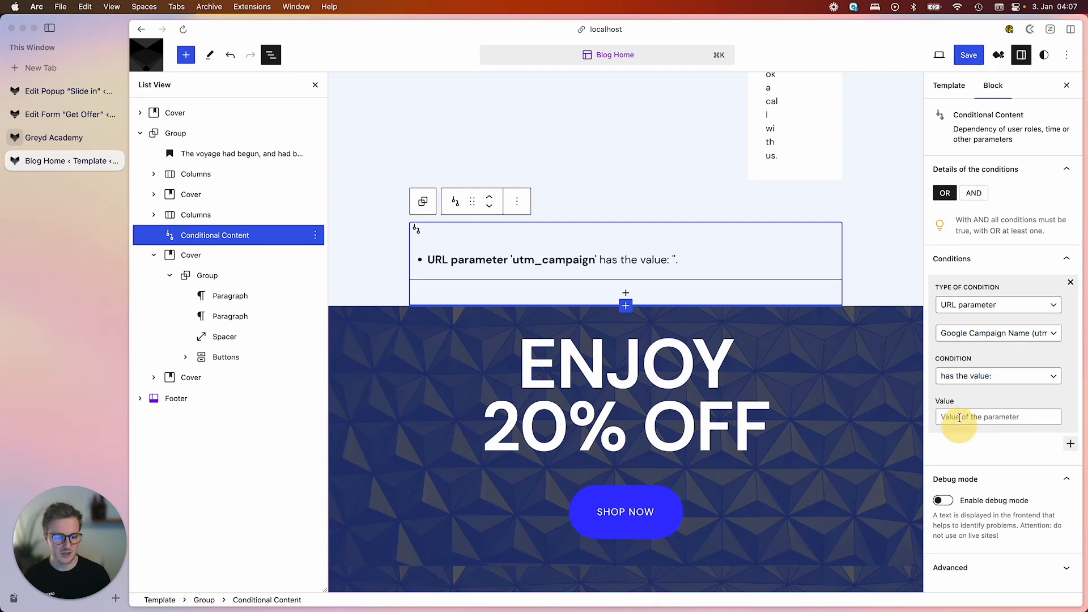
text(test)
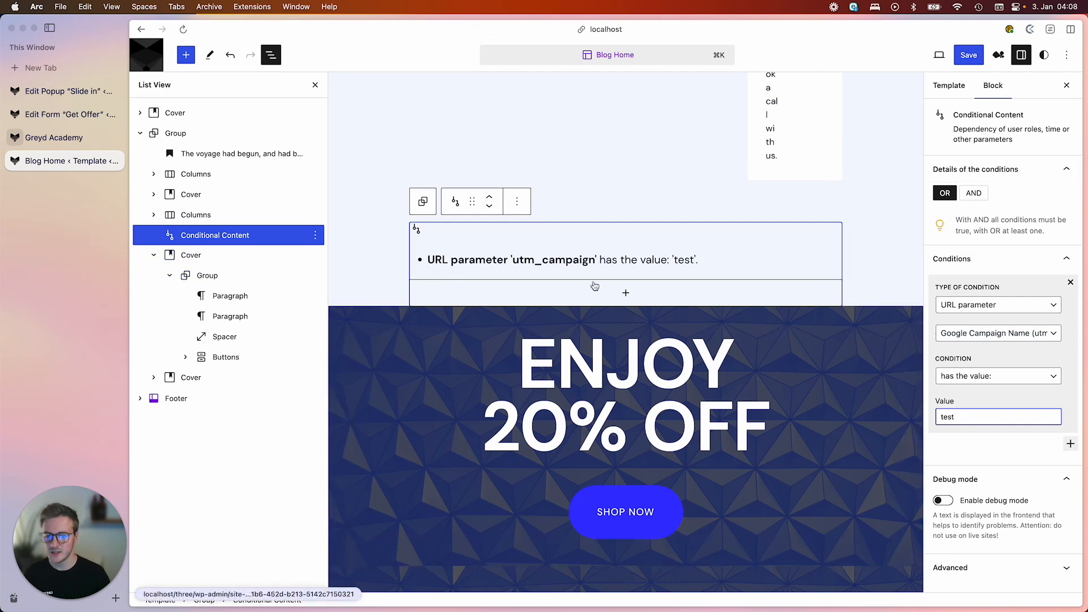
- Move the first "20% OFF" cover into the Conditional Content block and delete the empty paragraph inside it
click(626, 293)
click(567, 388)
drag(185, 275, 218, 266)
click(315, 256)
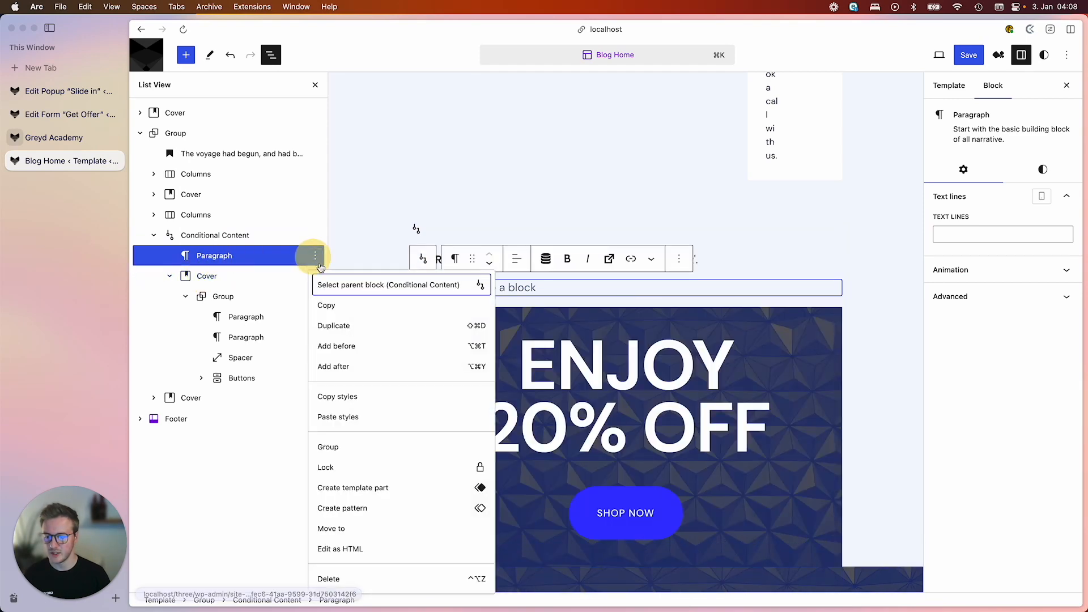
click(335, 575)
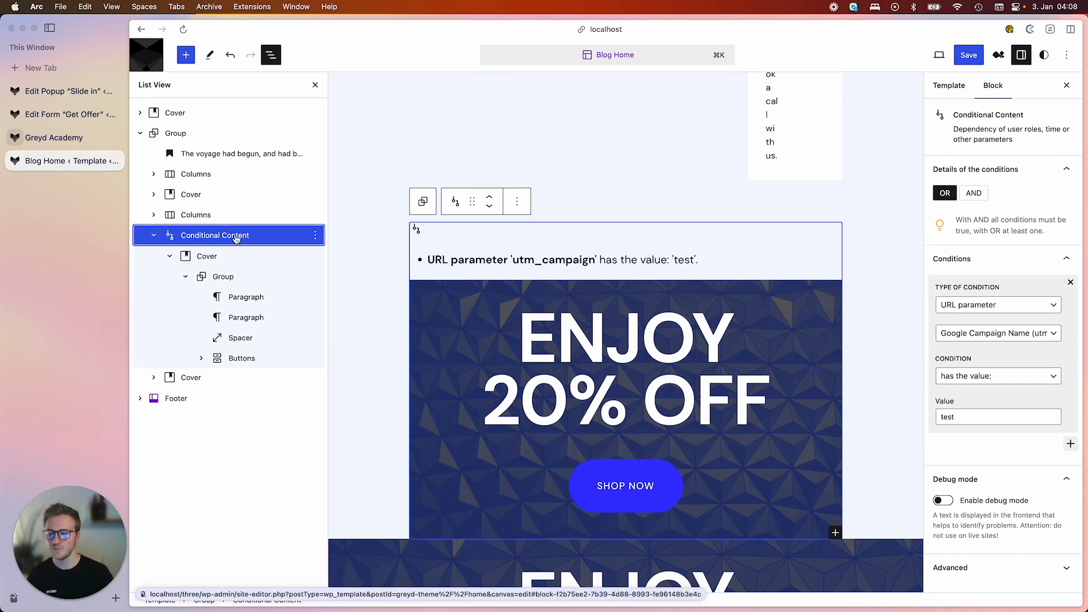
click(267, 241)
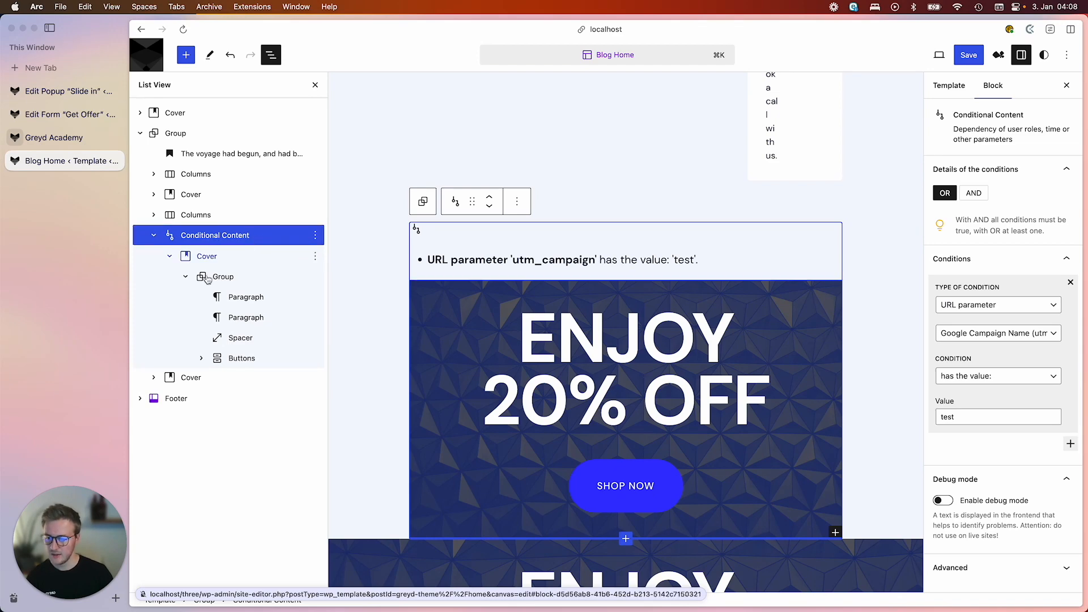
- Insert a second Conditional Content block directly before the remaining "20% OFF" cover
click(310, 379)
click(312, 378)
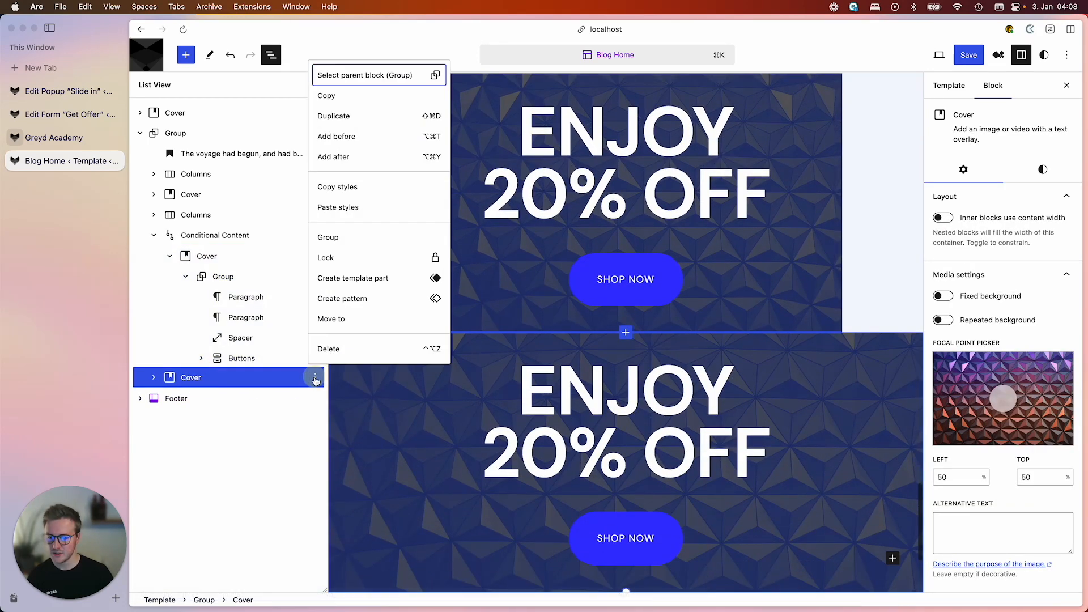
click(346, 139)
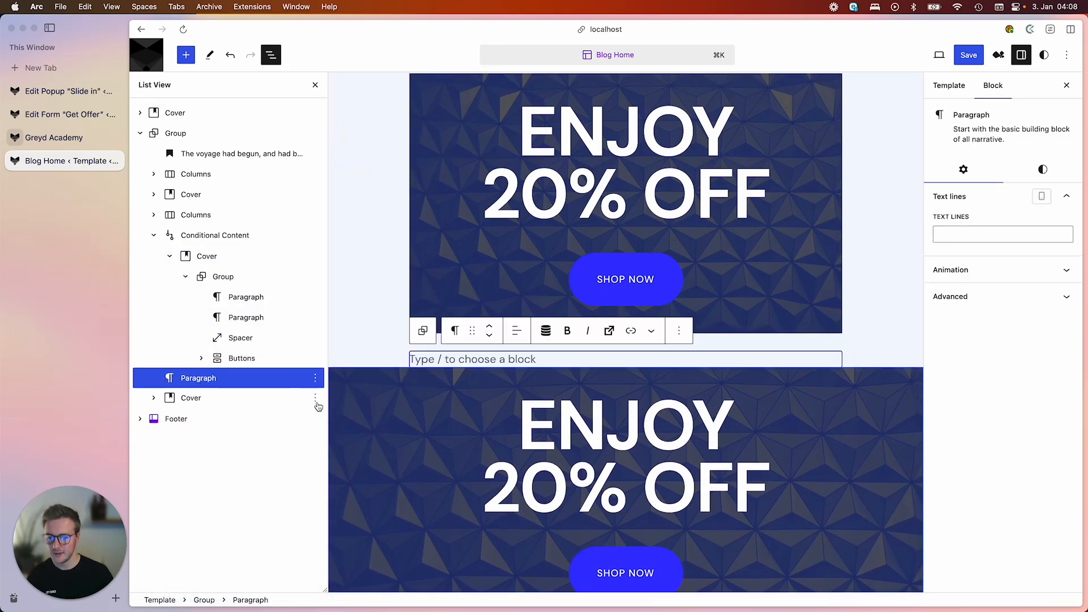
text(/cond)
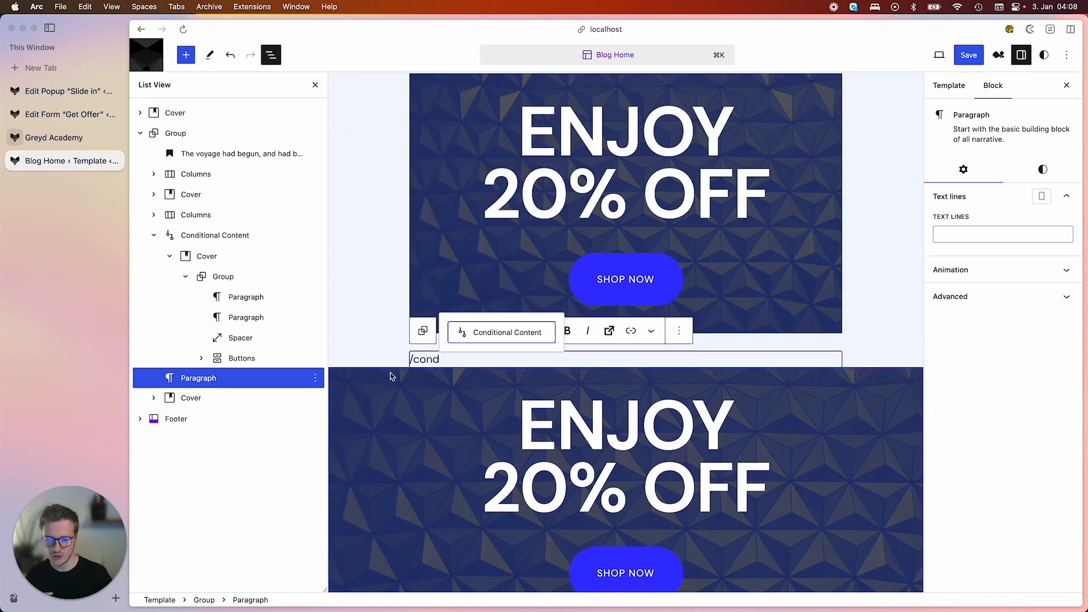
click(494, 332)
- Give the second Conditional Content block a URL parameter condition: Google Campaign Name (utm_campaign) has not the value "test"
click(1045, 284)
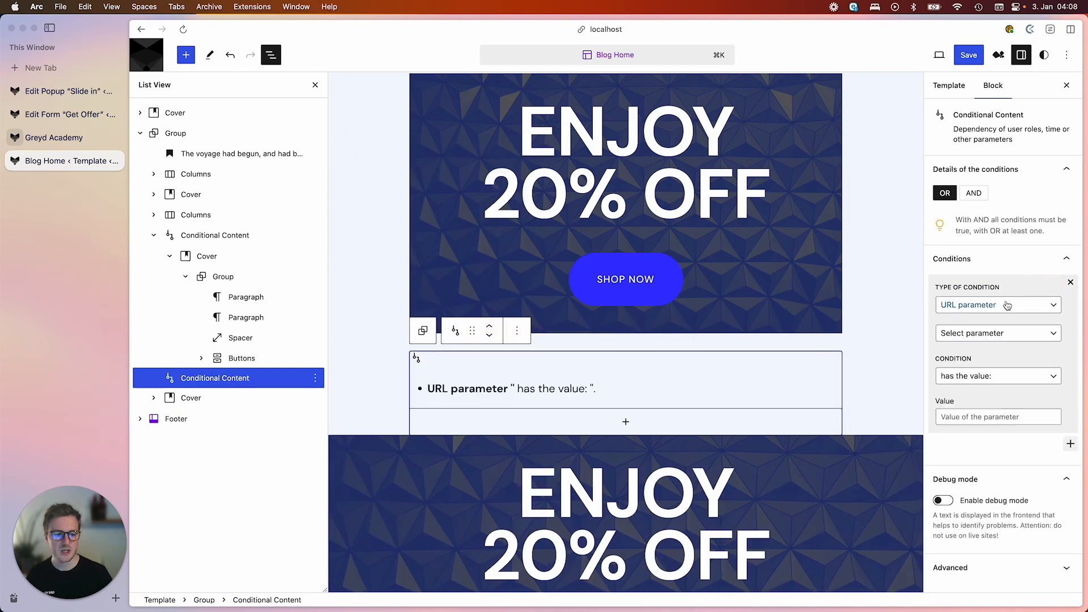
click(977, 340)
click(989, 348)
click(983, 377)
click(973, 403)
click(957, 419)
text(test)
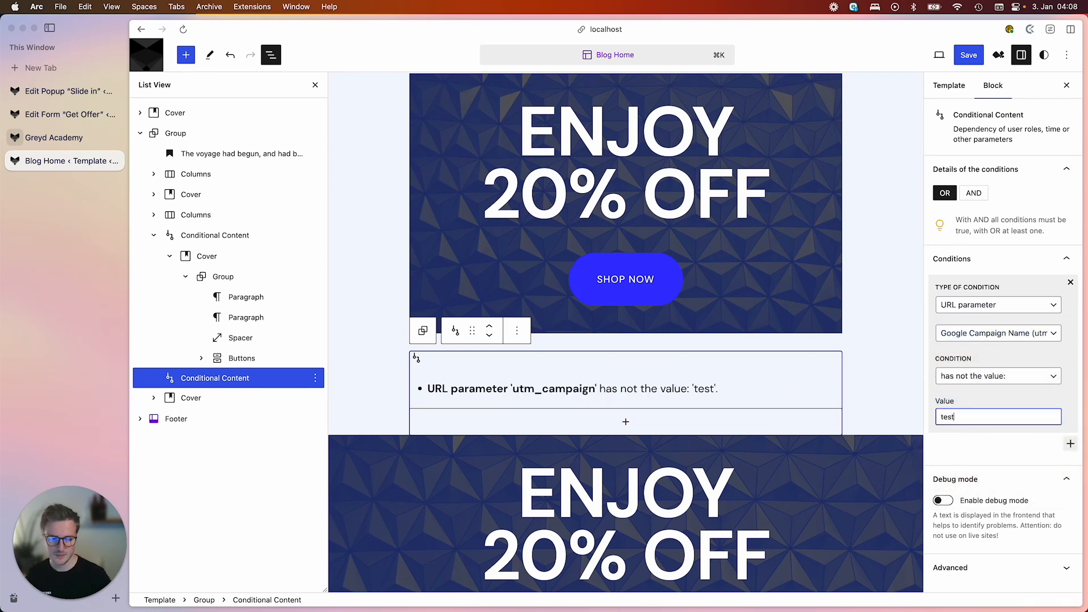
- Move the remaining "20% OFF" cover into the second Conditional Content block
scroll(610, 385, up, 4)
scroll(623, 362, down, 5)
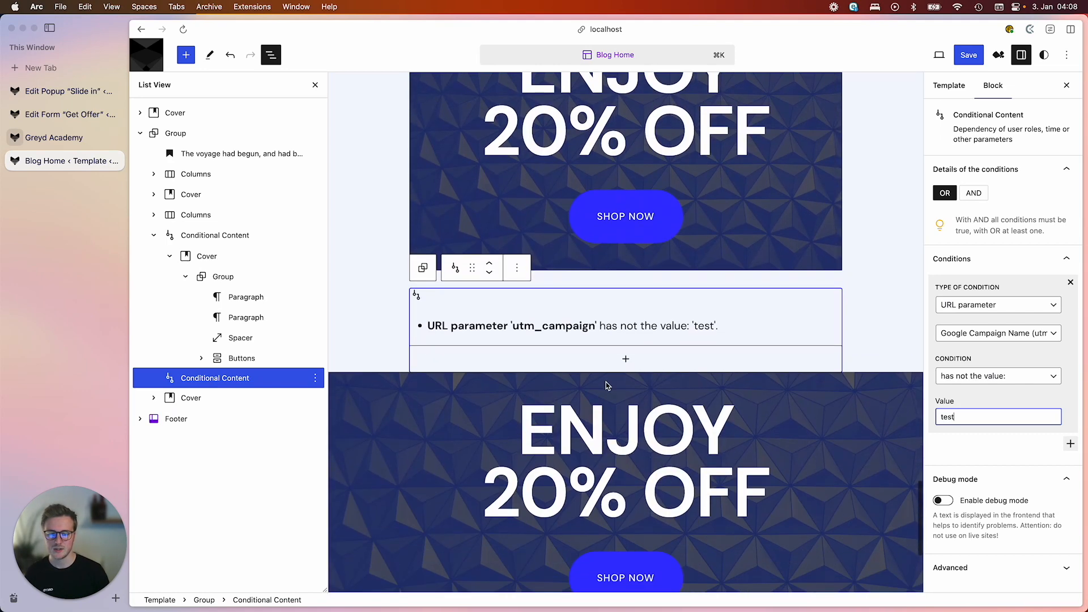
drag(209, 404, 221, 384)
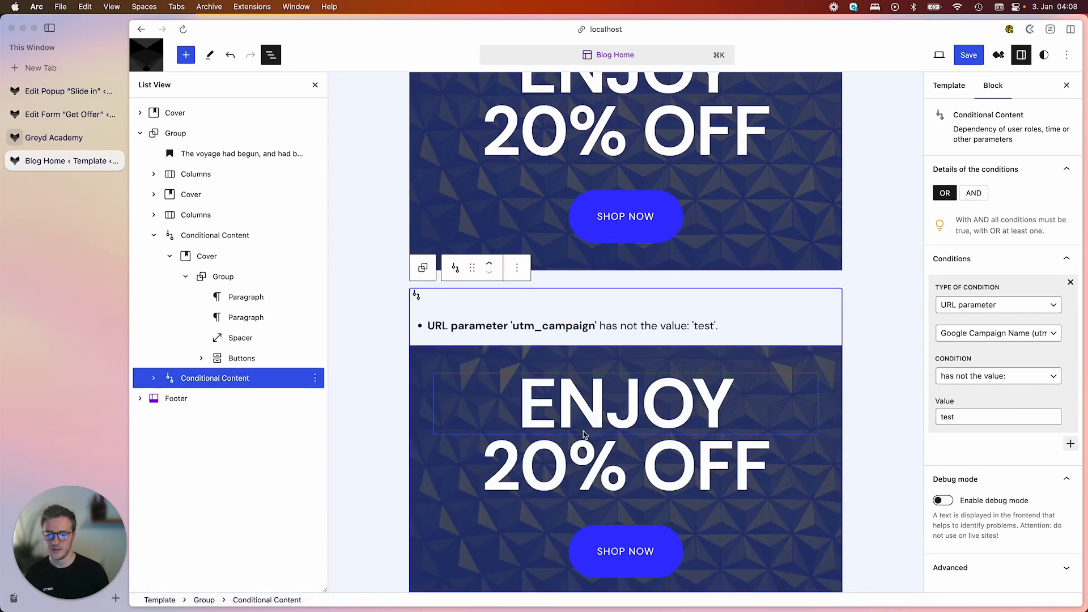
- Change the discount text in the second conditional banner to "30% OFF"
click(507, 471)
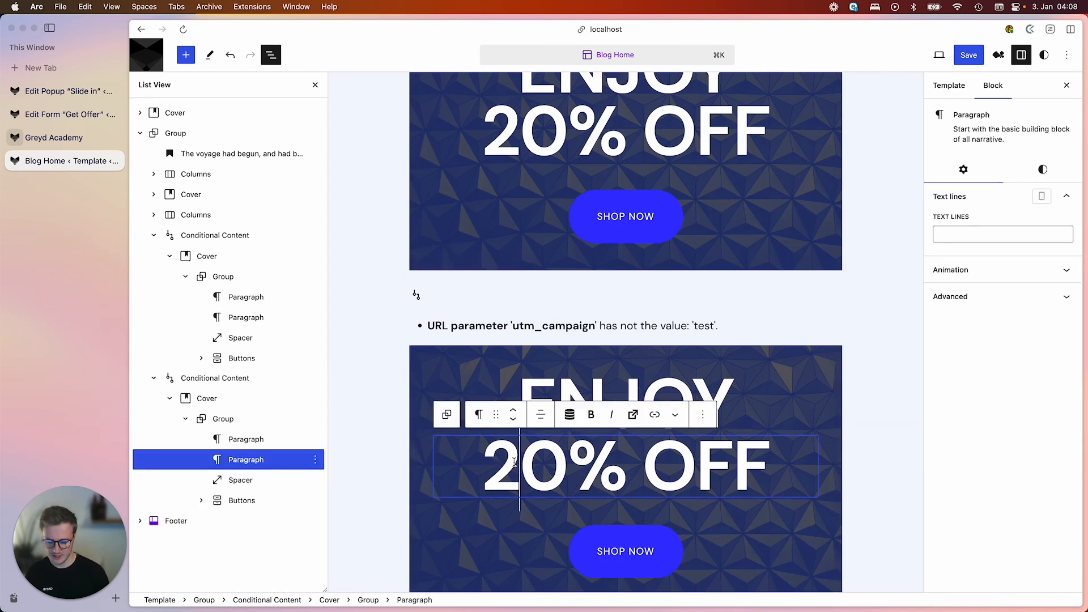
key(BackSpace)
text(3)
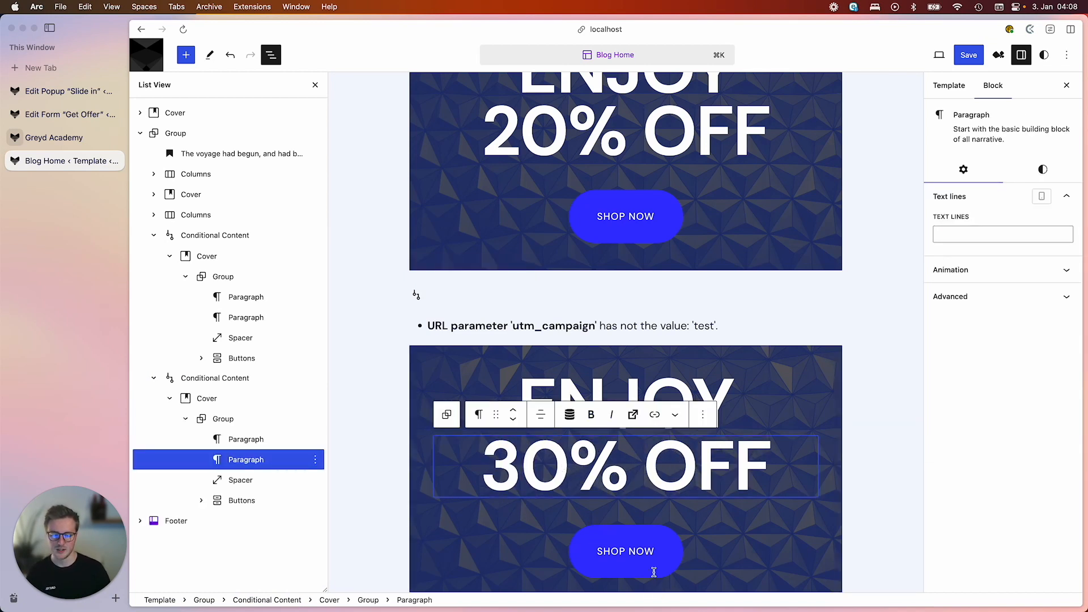
- Apply the Alternate Button style to the "SHOP NOW" button in the "30% OFF" banner, trying Outline first
click(636, 558)
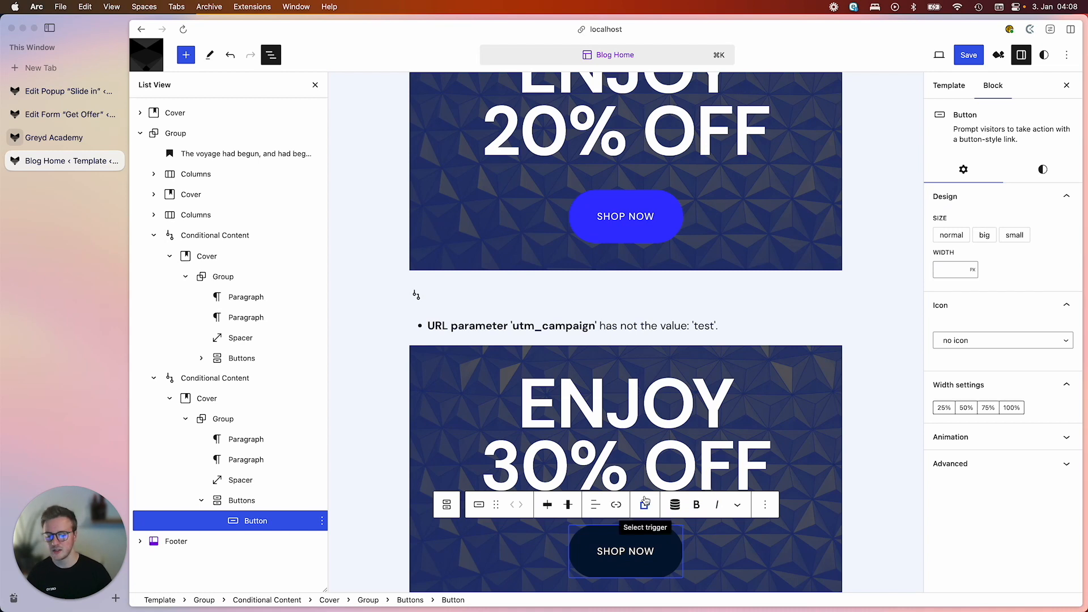
scroll(644, 475, down, 1)
click(722, 348)
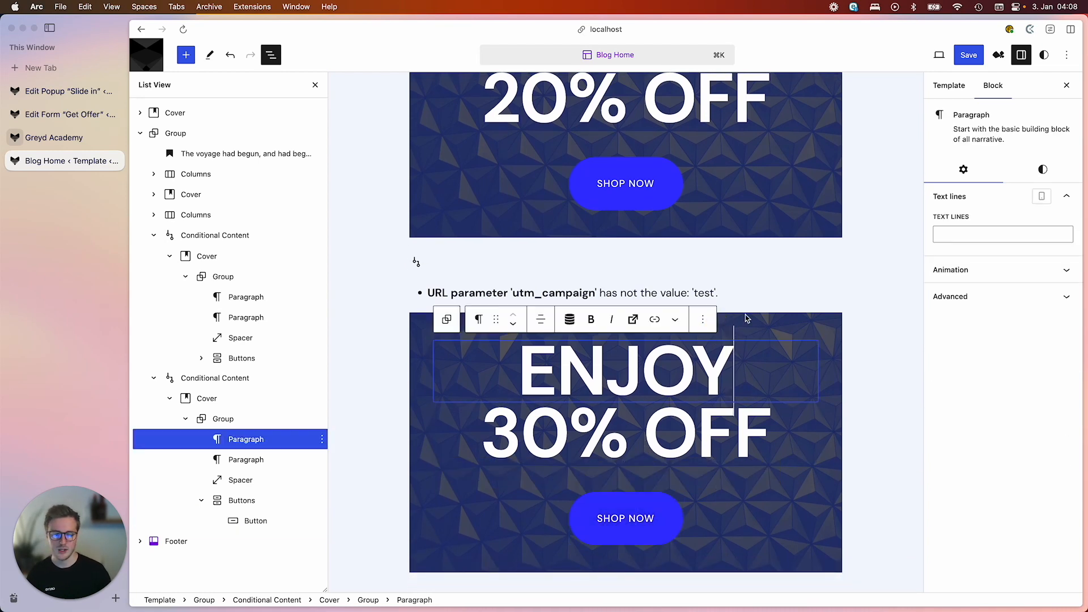
click(621, 517)
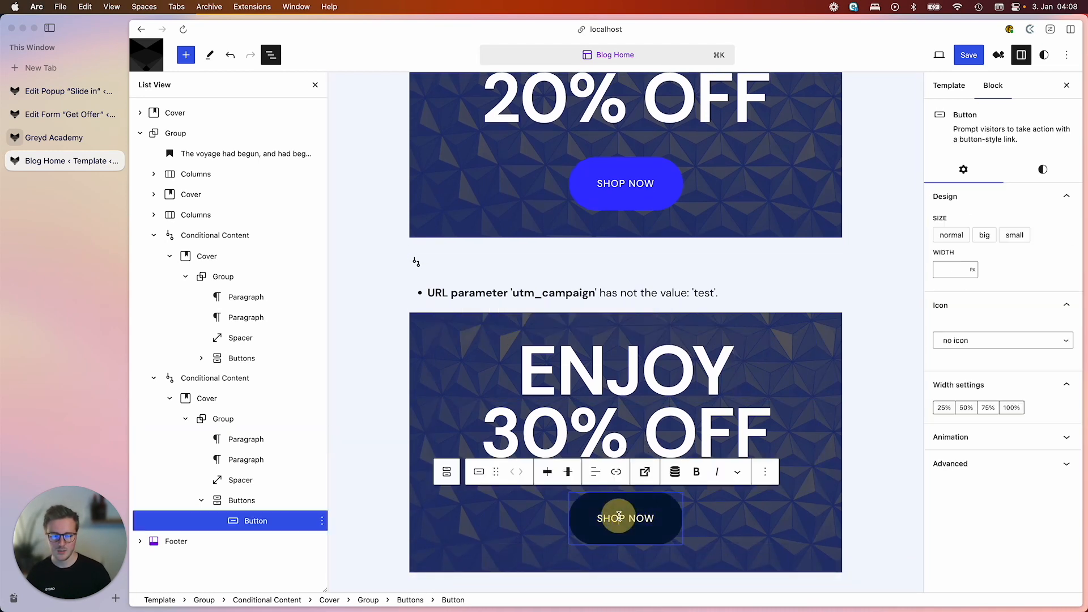
click(1041, 169)
click(1037, 224)
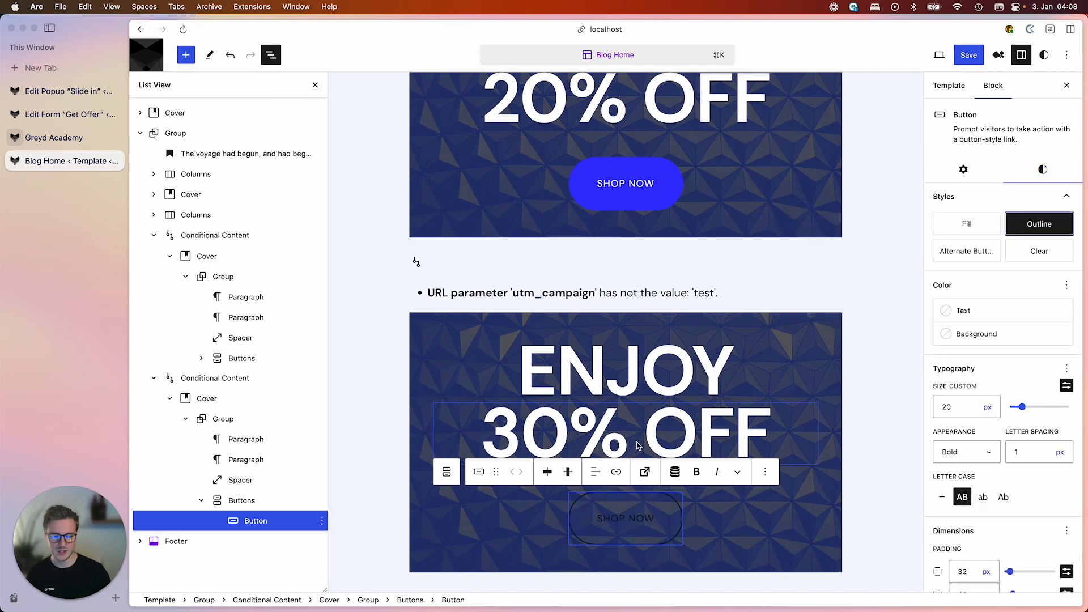
click(972, 250)
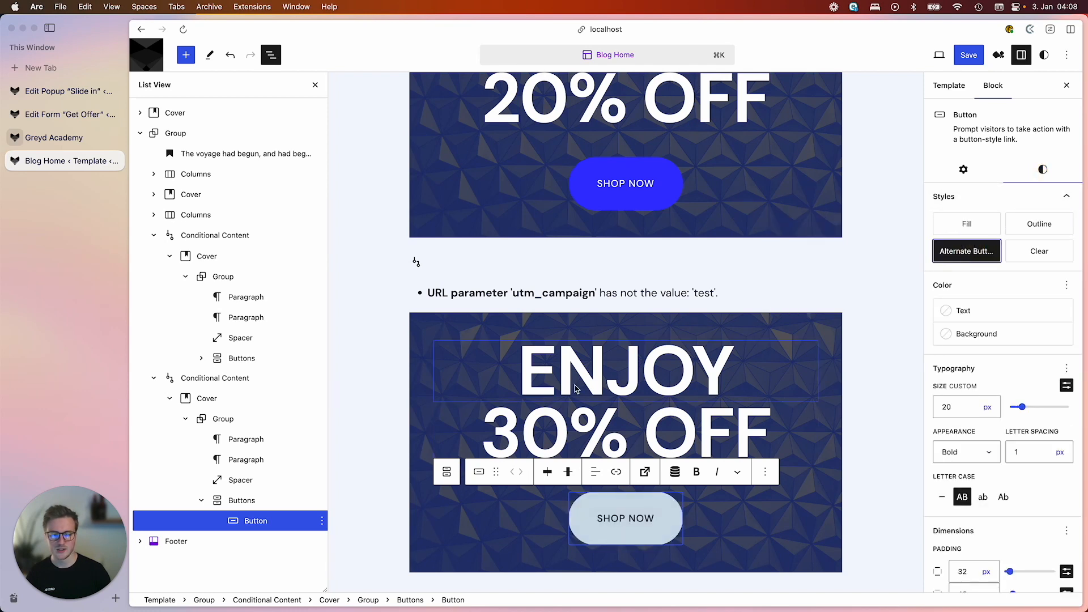
- Color the "30% OFF" text in the second conditional banner pink and save the Blog Home template
click(652, 371)
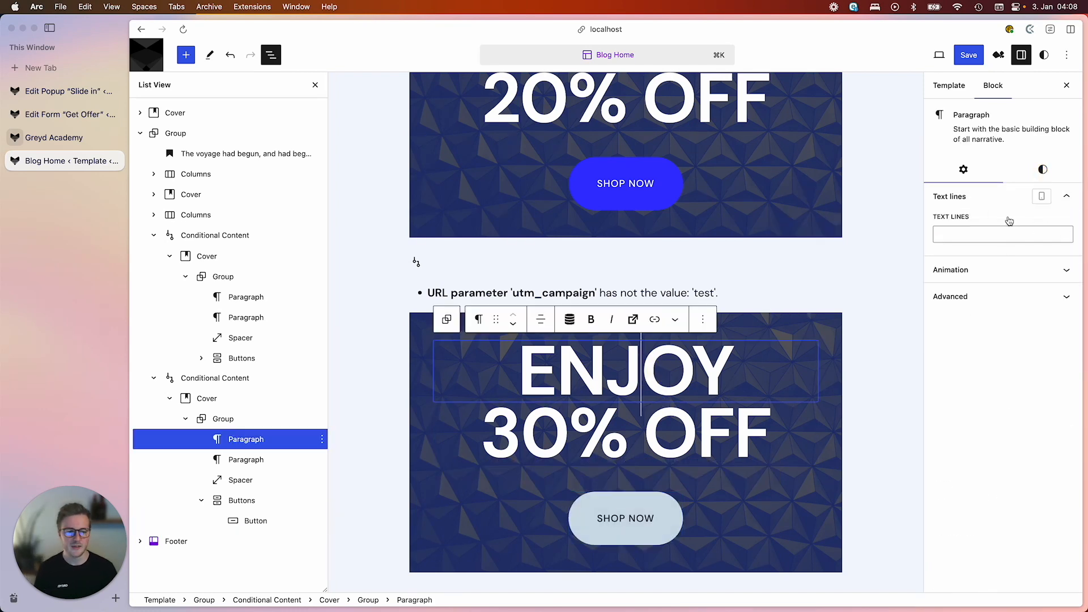
click(611, 446)
click(1043, 169)
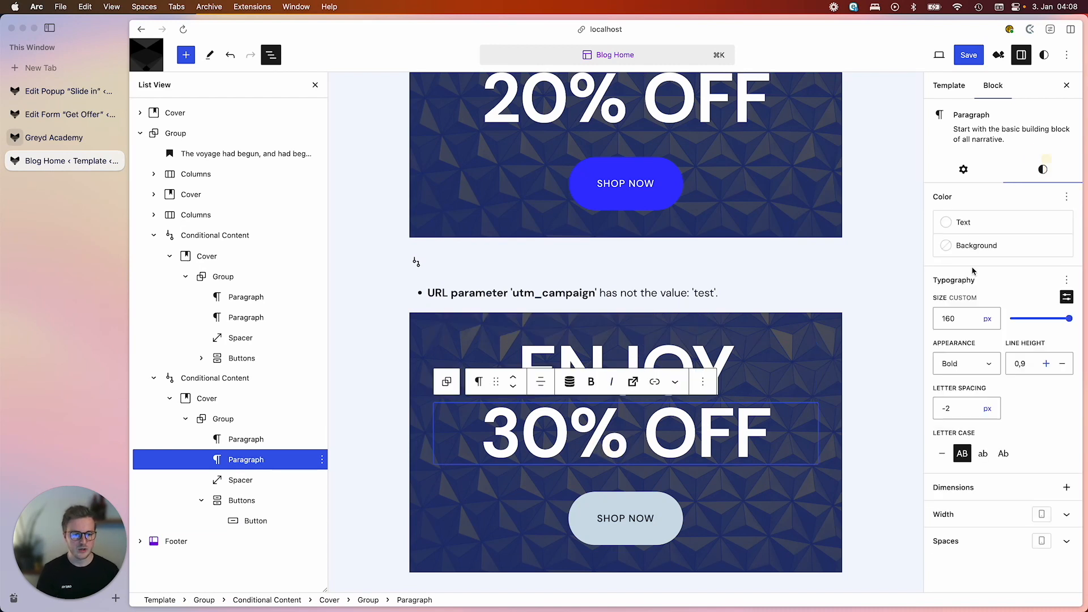
click(963, 229)
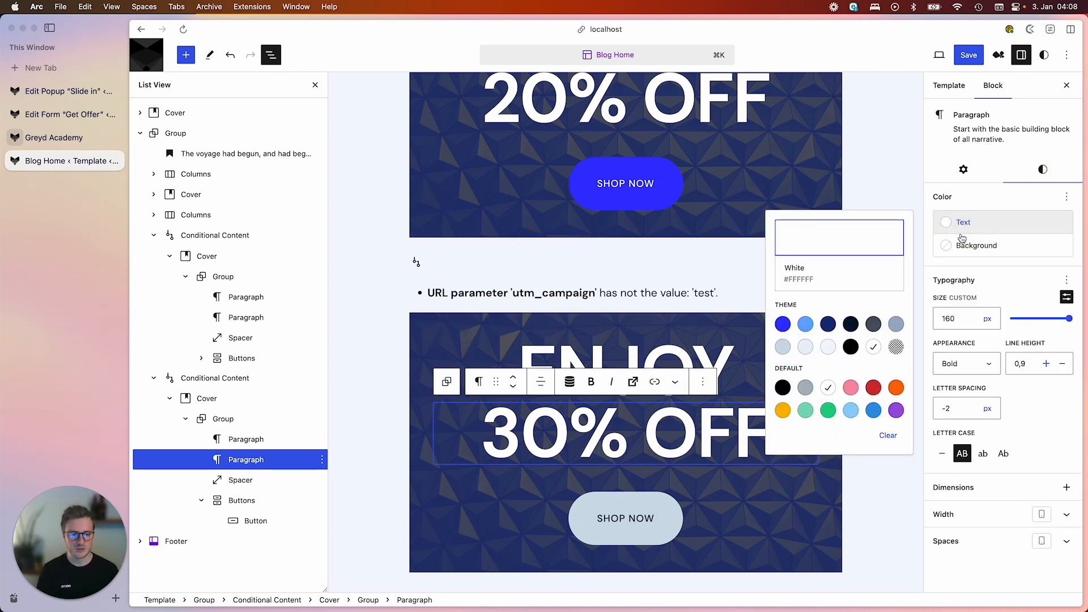
click(851, 387)
click(967, 56)
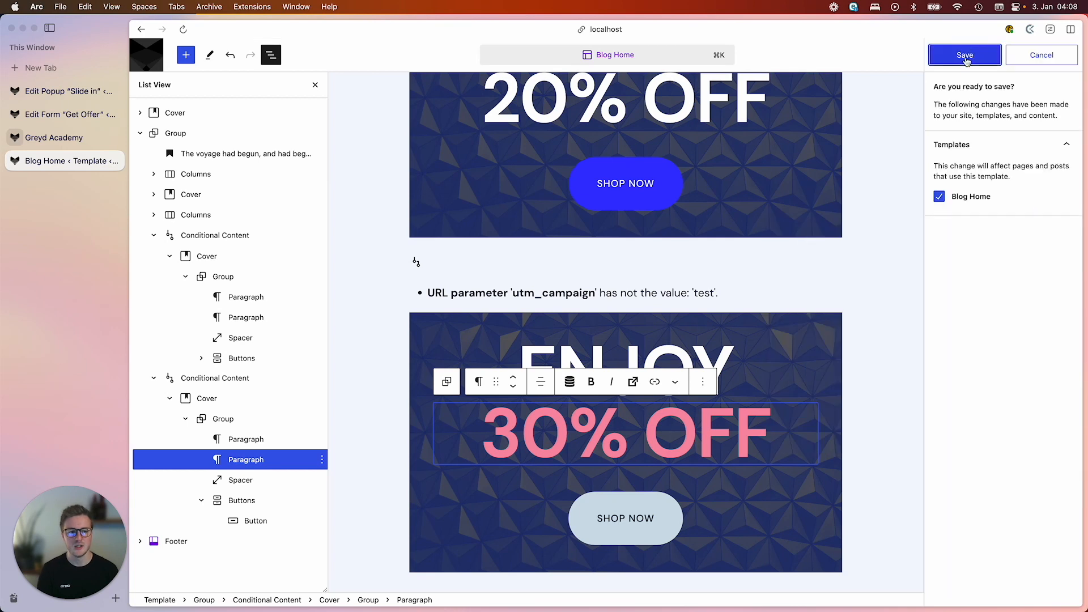
click(965, 59)
mouse_move(635, 254)
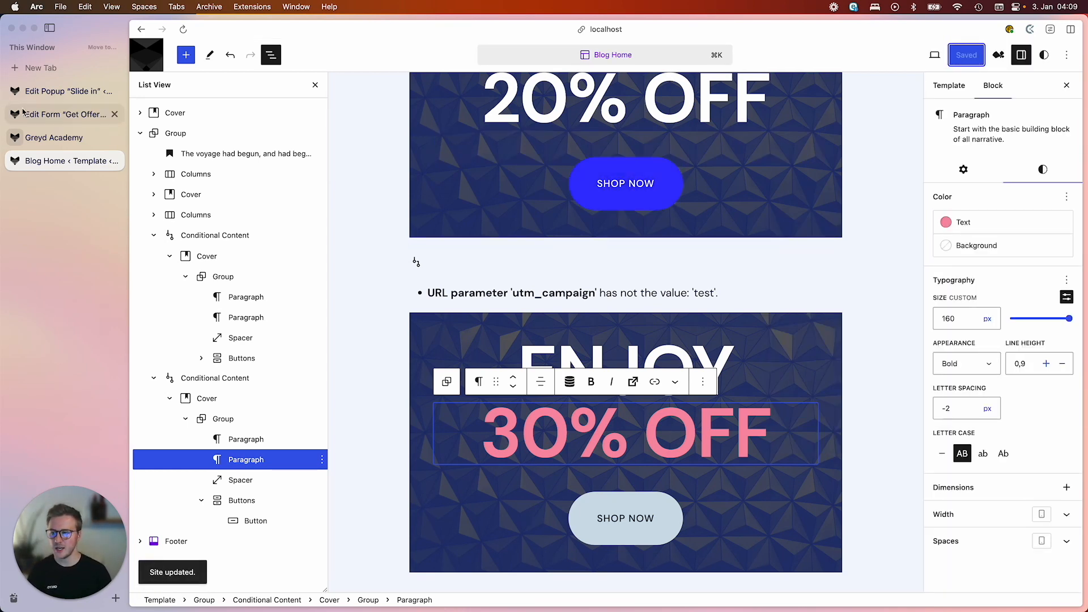
- Compare the discount banner on the Greyd Academy homepage, opened without a URL parameter, with the two conditional banners in the Blog Home template
click(50, 139)
click(586, 343)
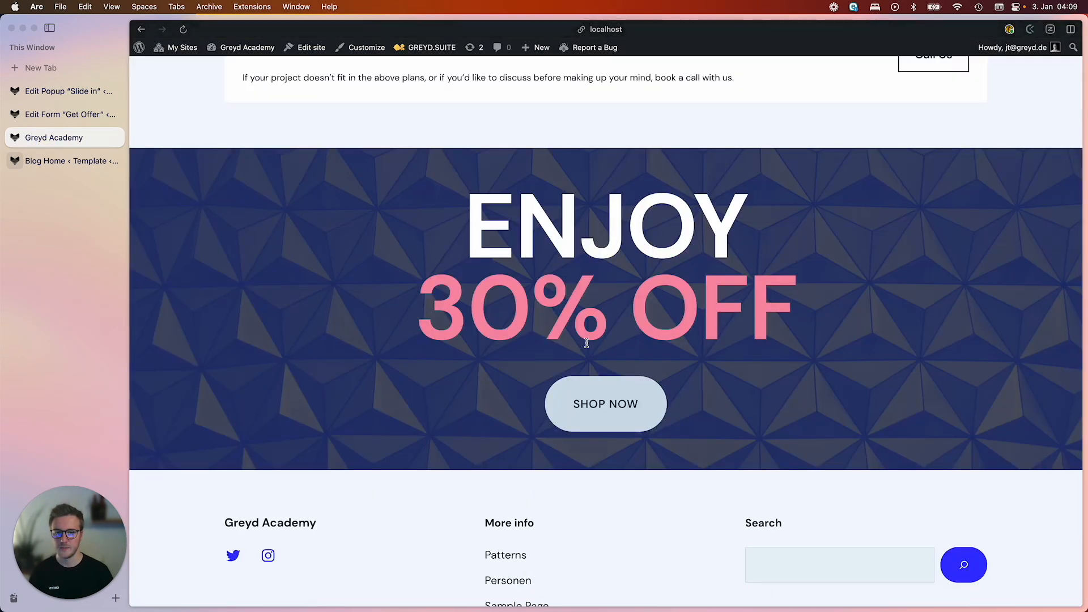
scroll(587, 342, down, 3)
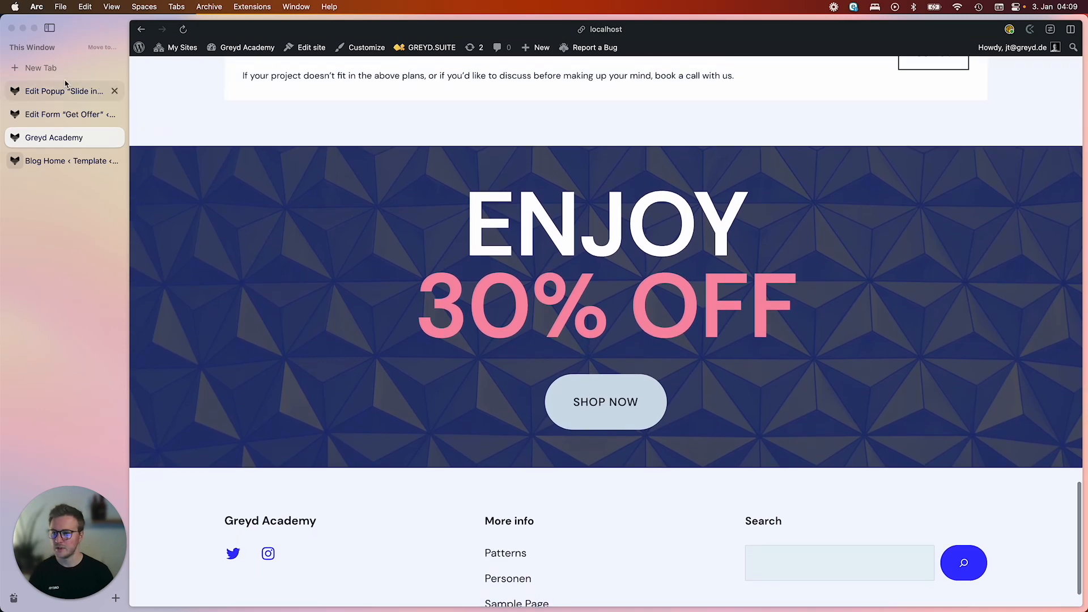
click(56, 170)
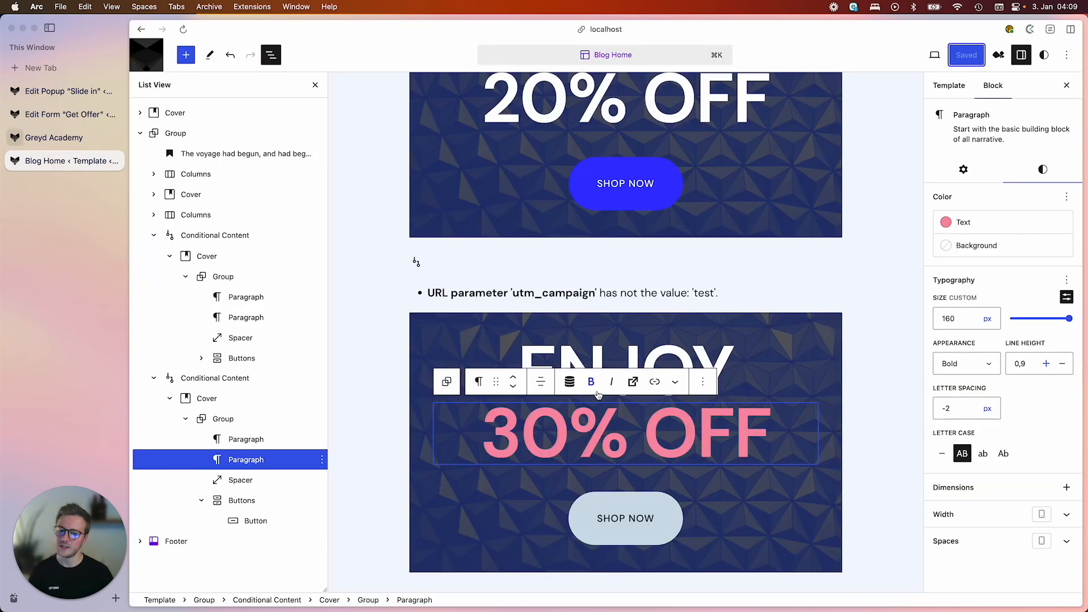
scroll(632, 440, up, 1)
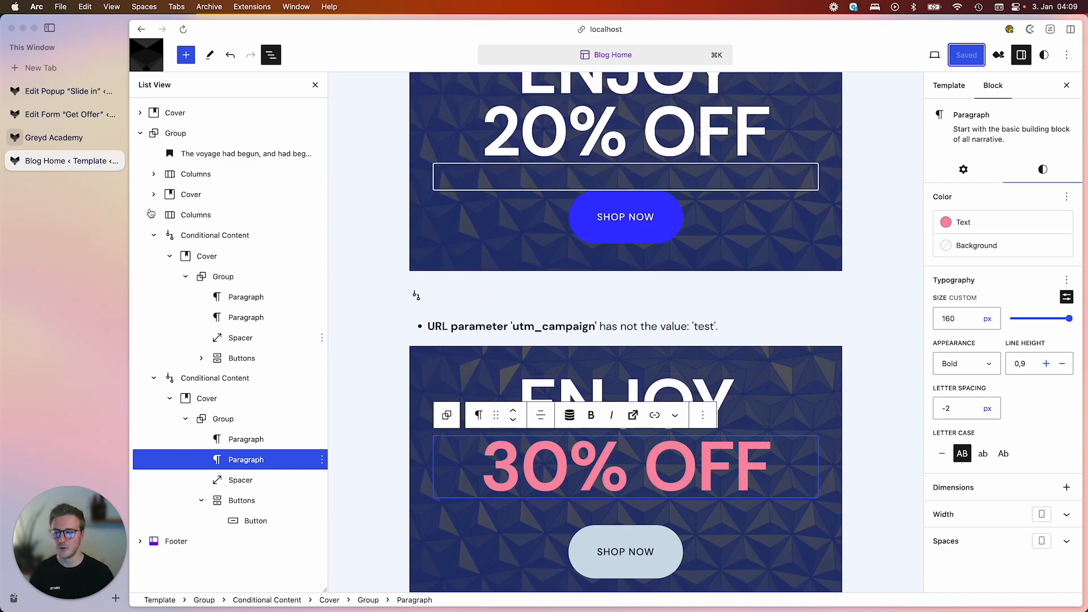
click(54, 138)
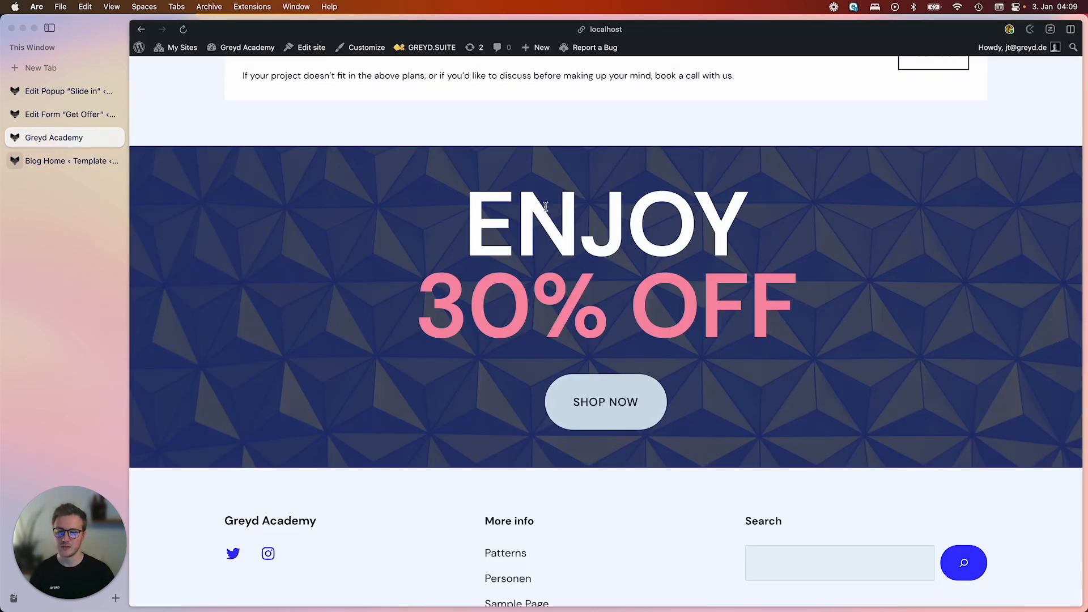
key(super+l)
key(Right)
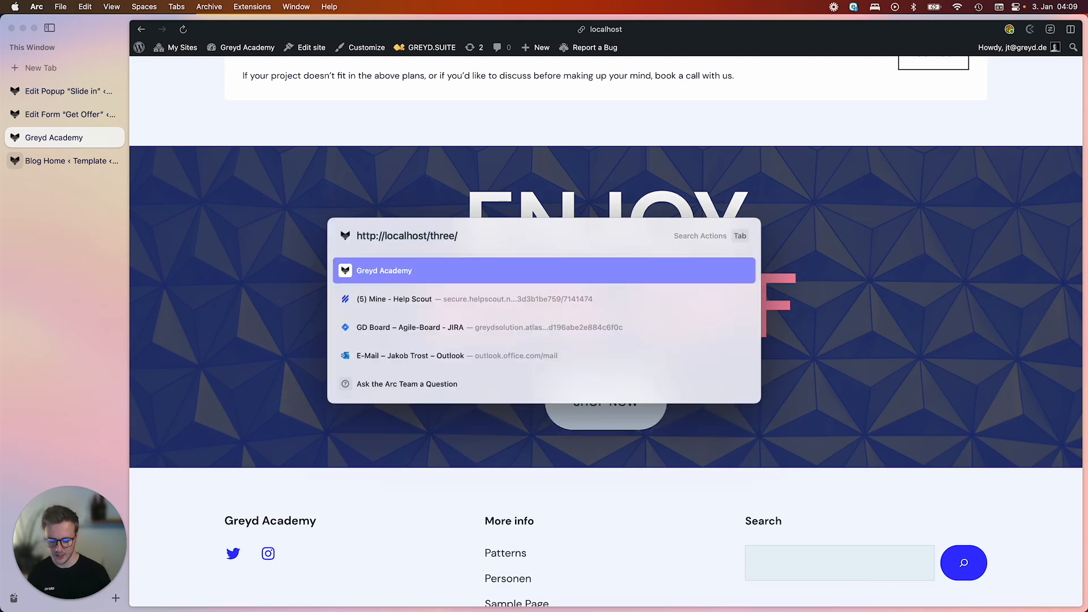
text(?)
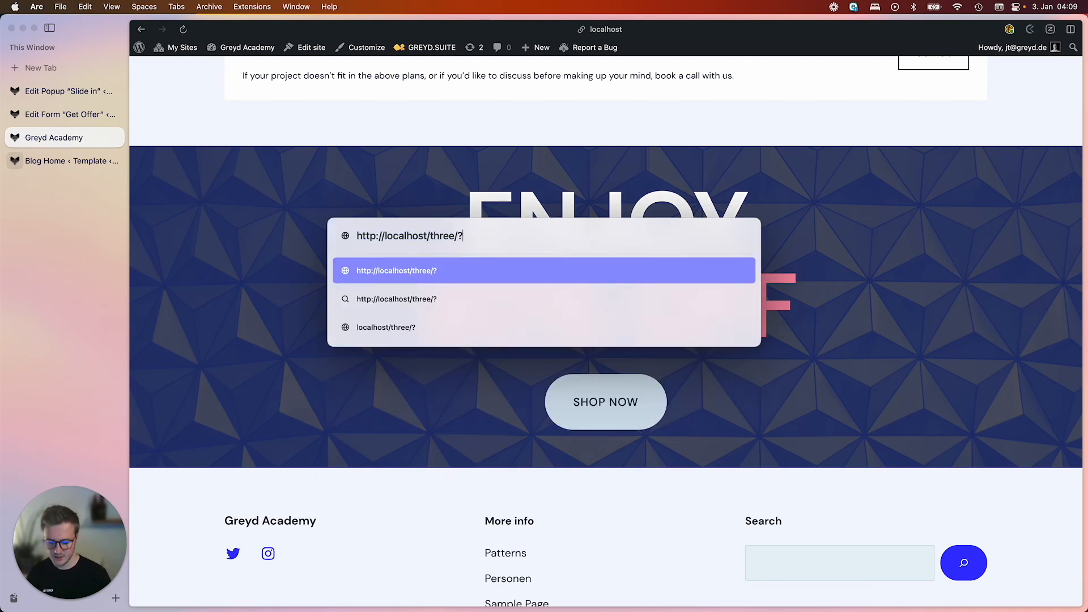
text(utm_campa)
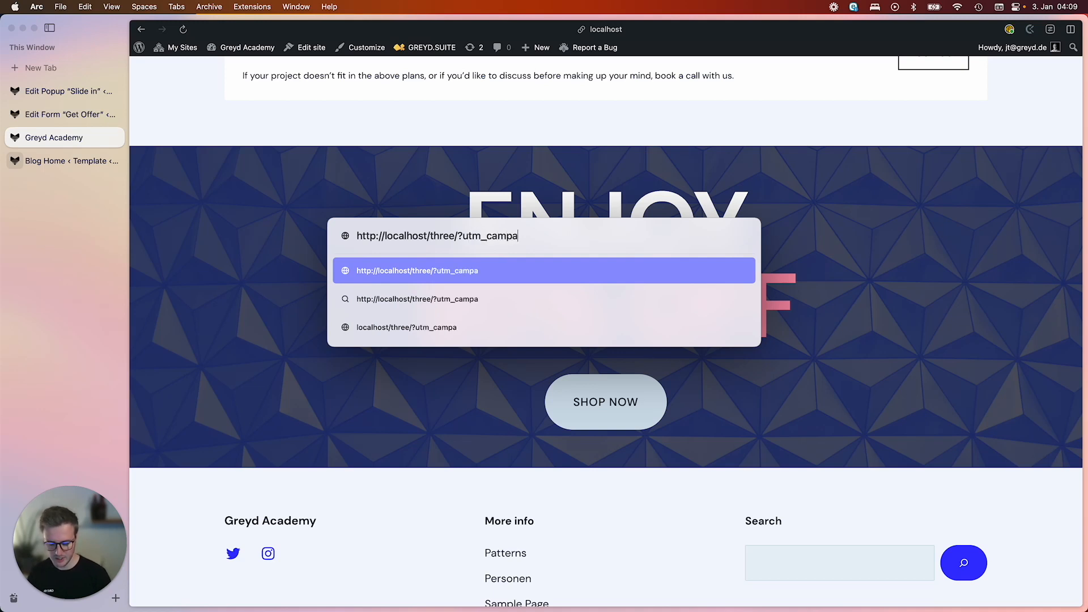
text(ign=test)
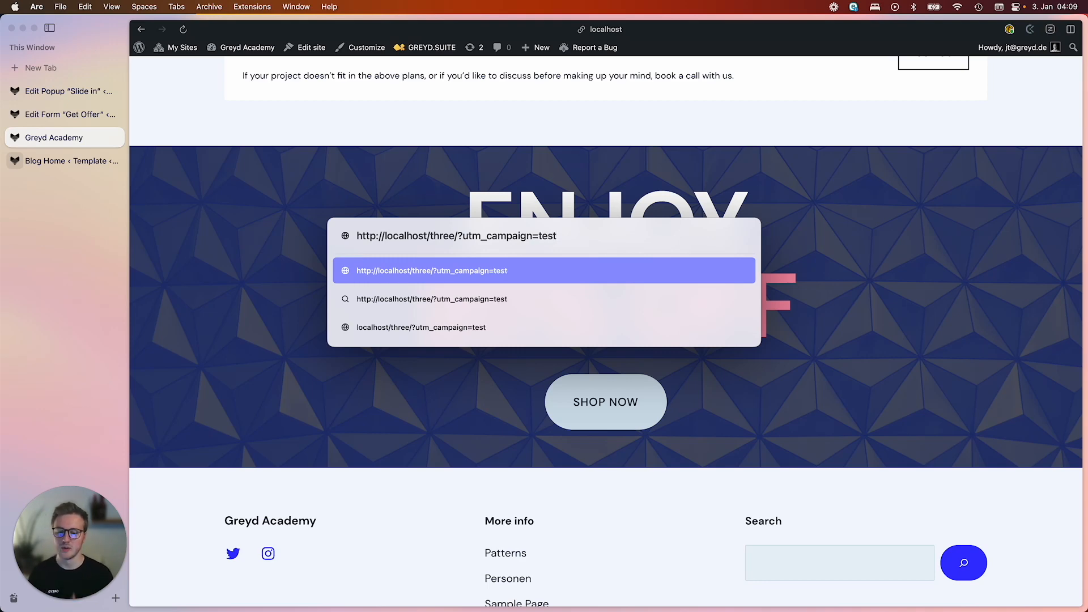
drag(570, 238, 455, 237)
click(561, 241)
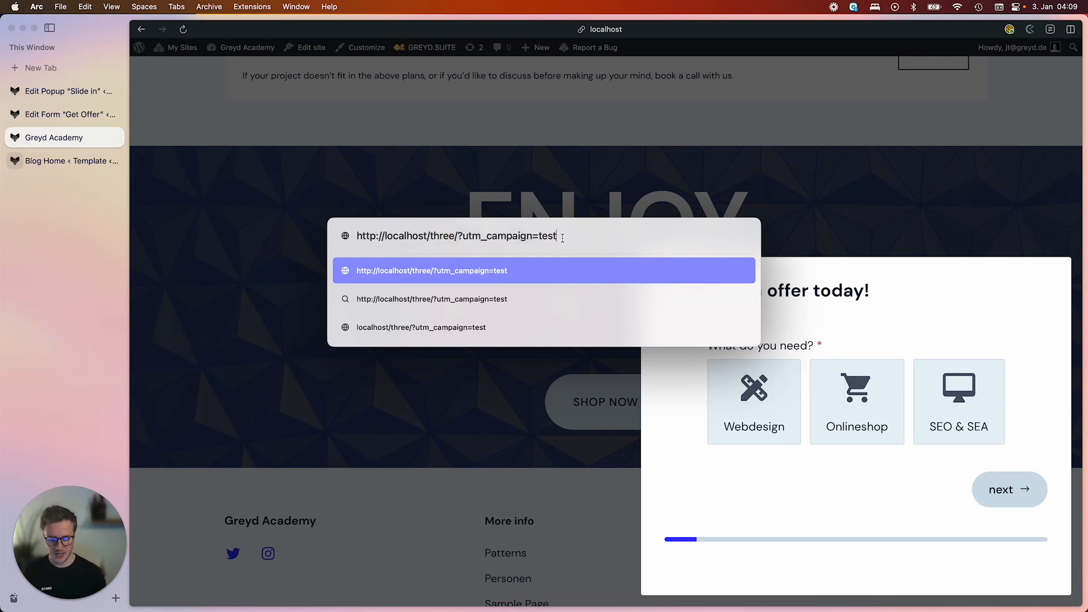
key(Escape)
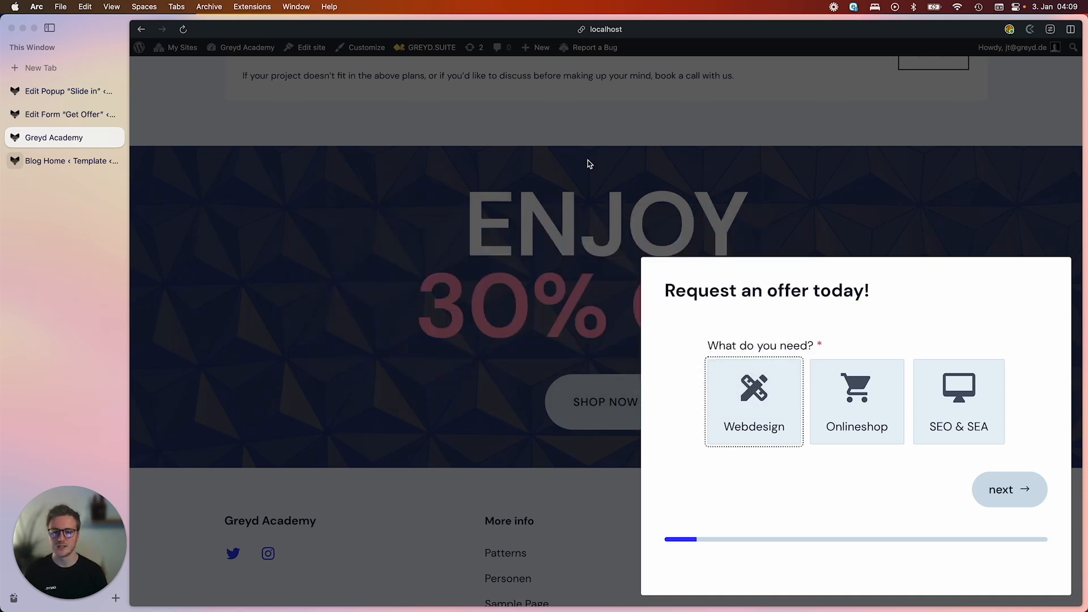
- Load the homepage with ?utm_campaign=test added to its URL, dismiss the offer popup, and check the discount banner above the footer
key(super+l)
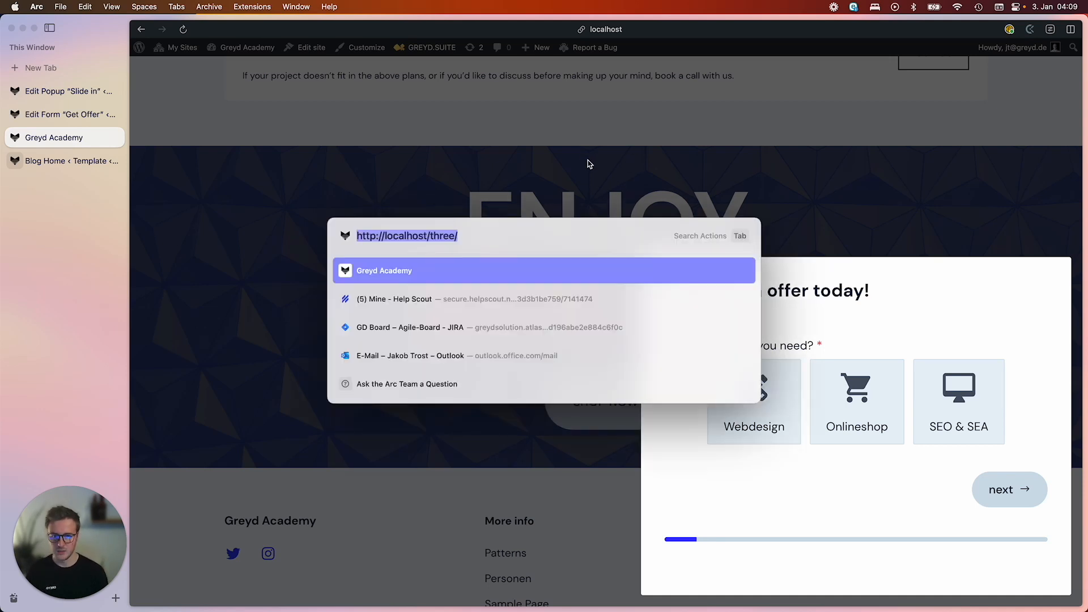
key(Return)
scroll(590, 307, down, 20)
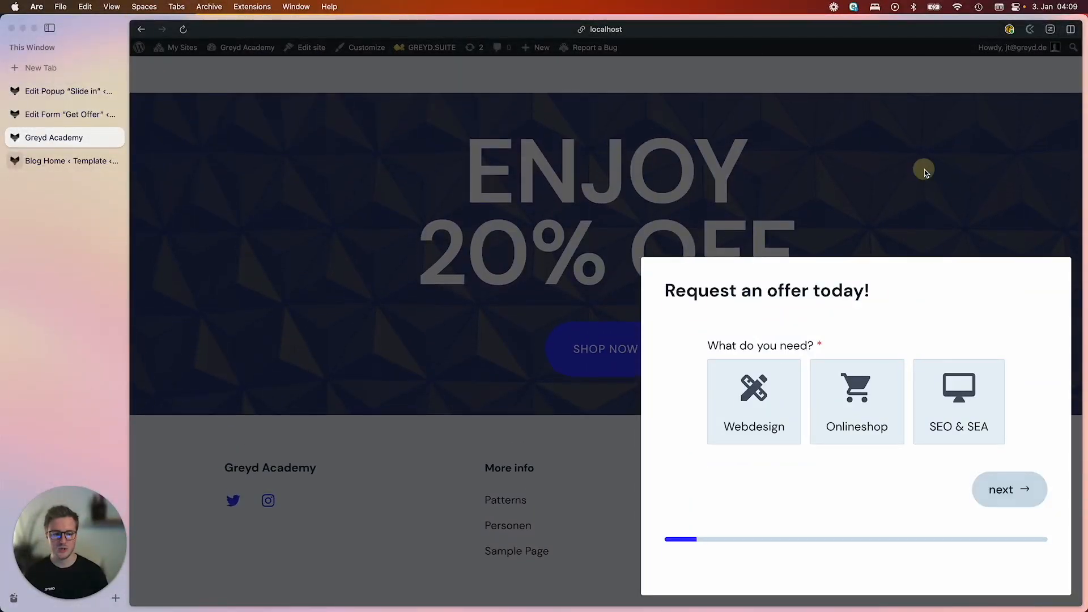
click(923, 168)
scroll(696, 279, up, 3)
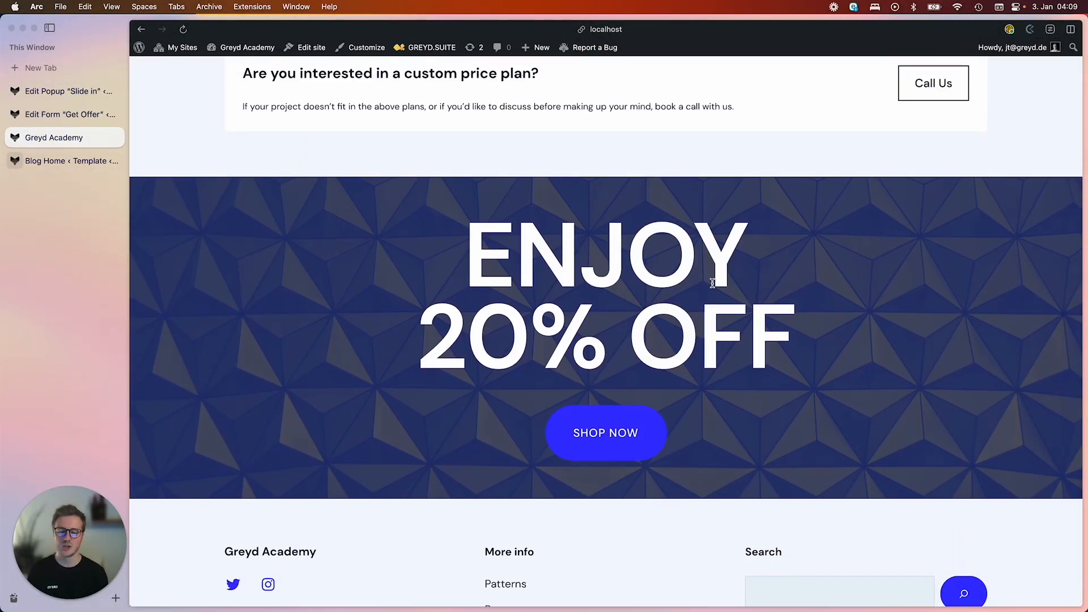